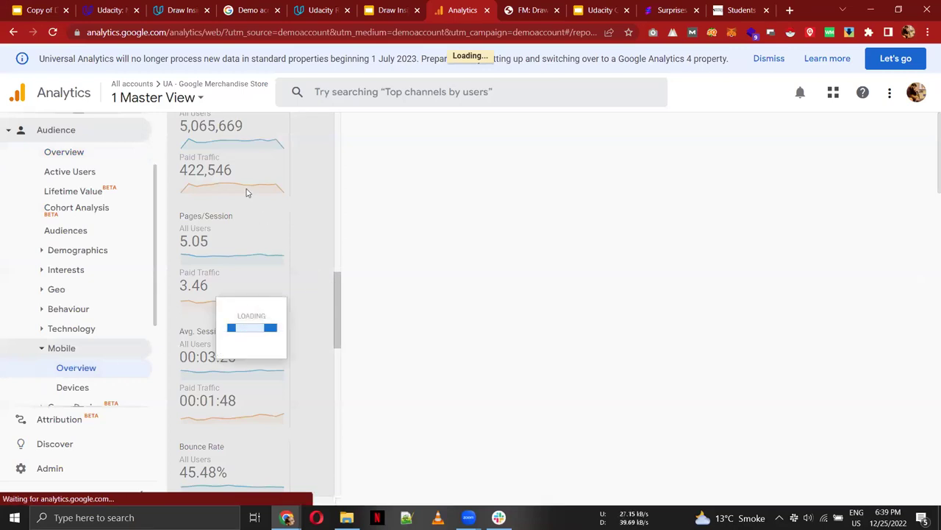
# Step: Reload the mobile overview report and examine the device category table for the All Users and Paid Traffic segments
pyautogui.click(53, 33)
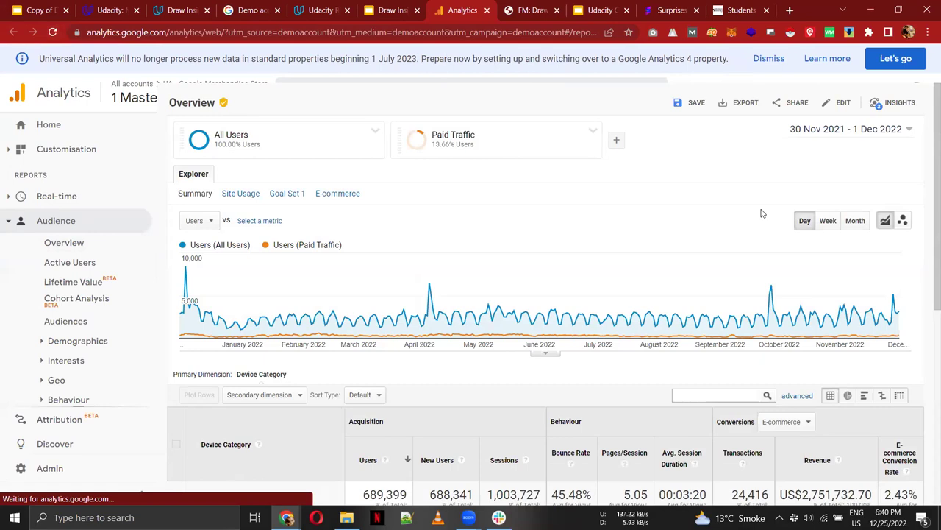
pyautogui.scroll(-1, 928, 149)
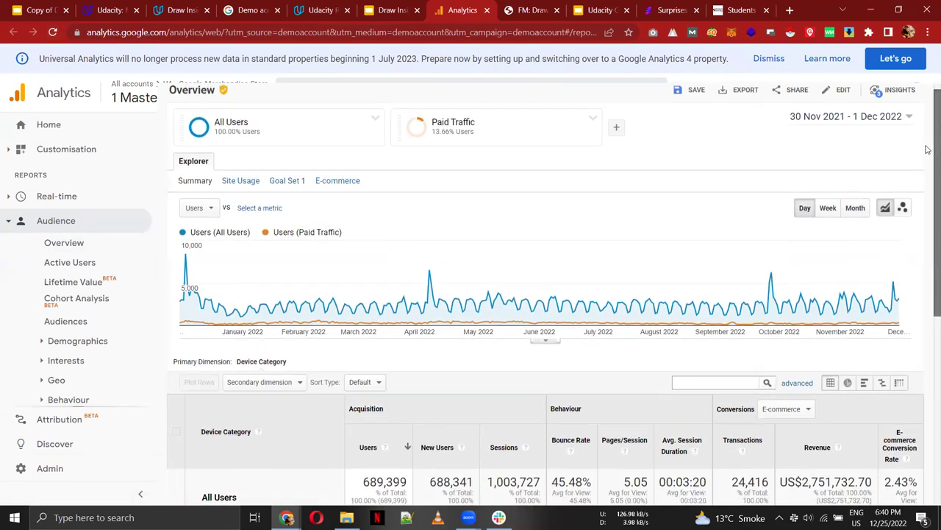
pyautogui.scroll(-3, 928, 149)
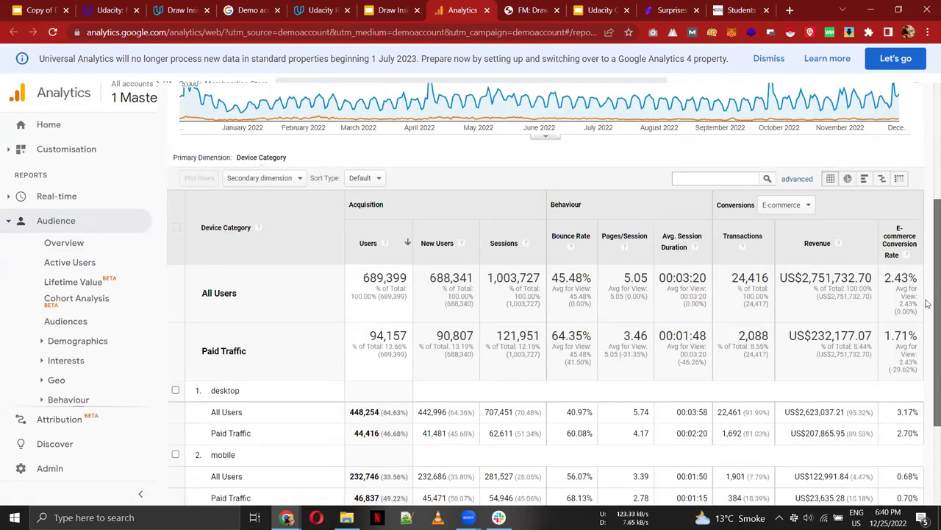
pyautogui.scroll(-2, 927, 303)
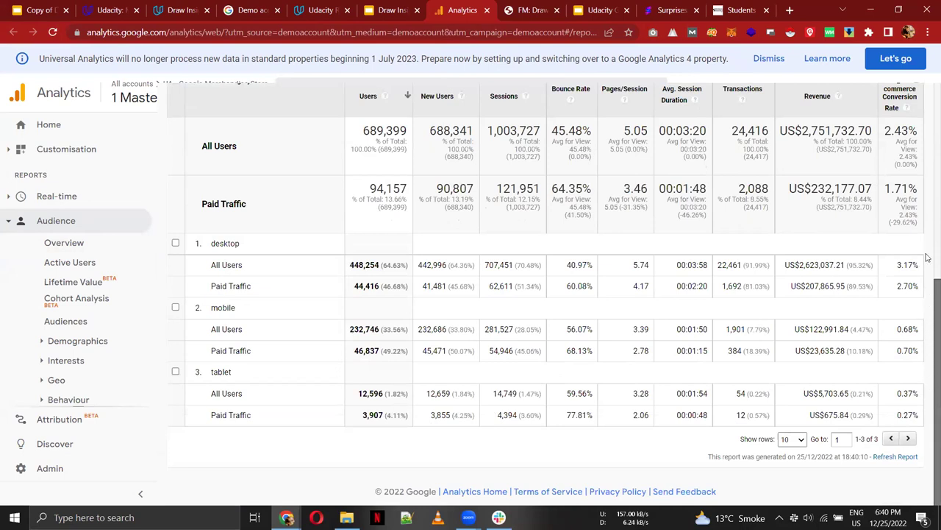
pyautogui.scroll(4, 927, 242)
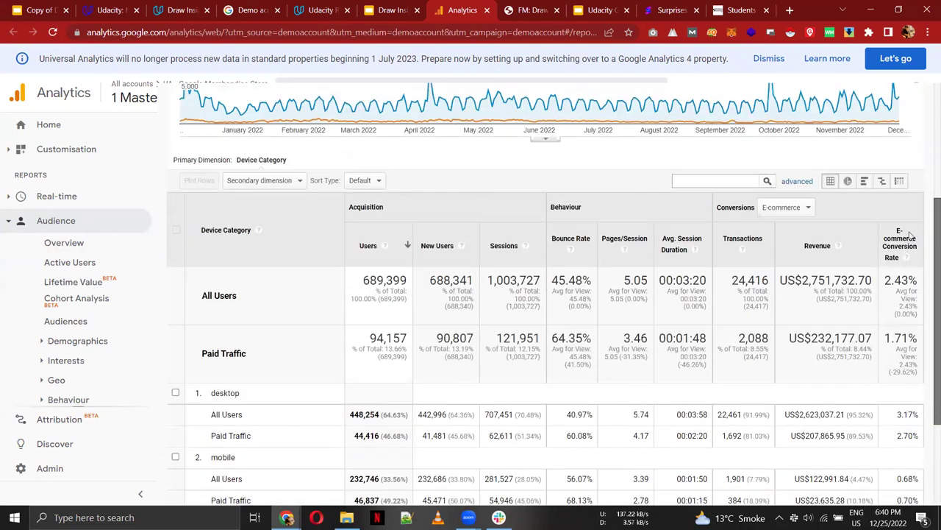
pyautogui.scroll(1, 611, 179)
pyautogui.scroll(-2, 522, 125)
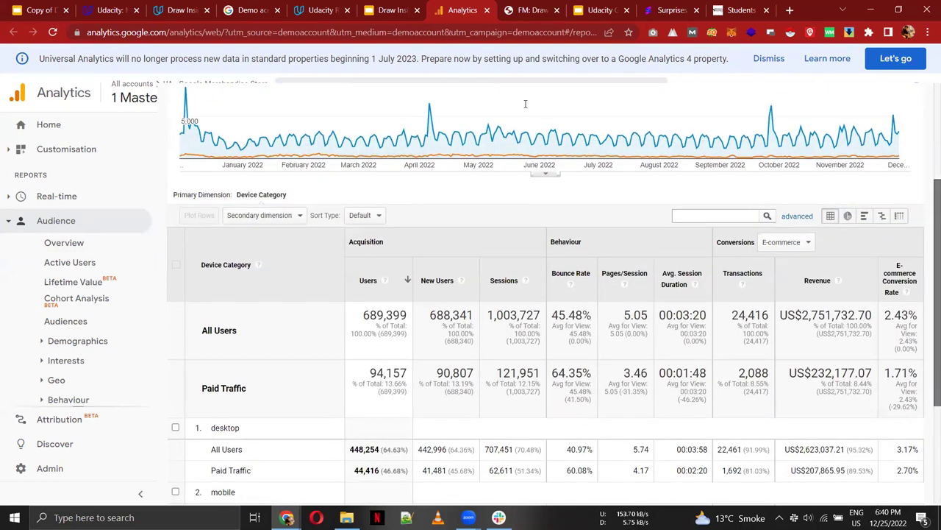
# Step: Switch to the Google Slides project template and read the Percentage Display: Audience instructions on the required pie charts
pyautogui.click(390, 10)
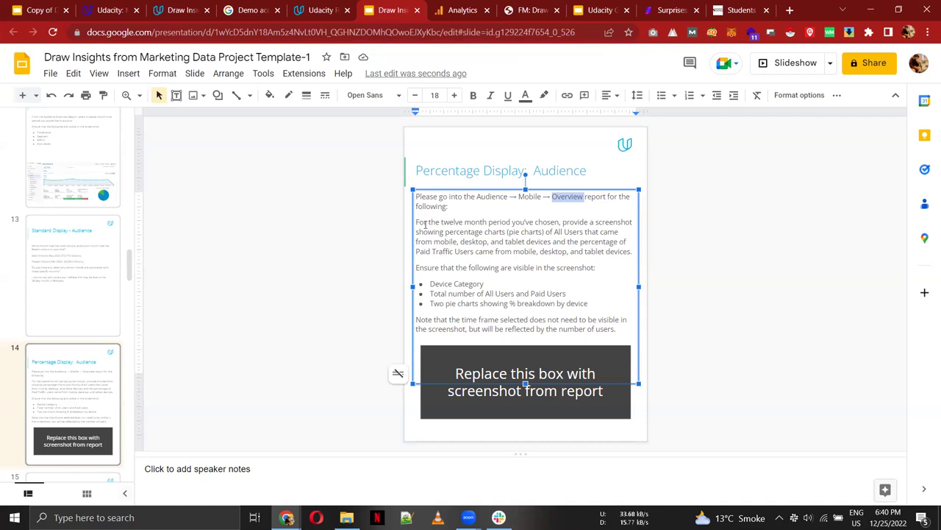
pyautogui.moveTo(414, 221)
pyautogui.mouseDown()
pyautogui.moveTo(434, 224)
pyautogui.moveTo(411, 222)
pyautogui.mouseUp()
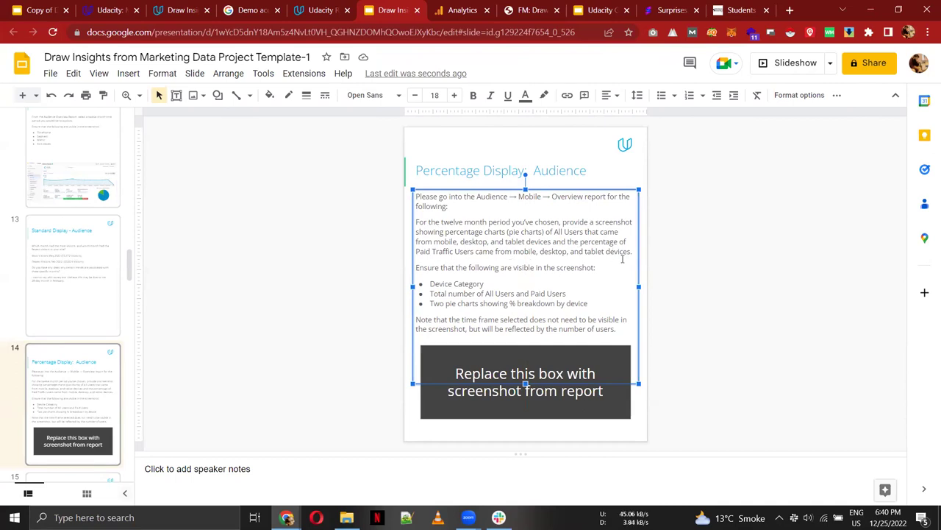
pyautogui.moveTo(630, 251); pyautogui.dragTo(411, 218)
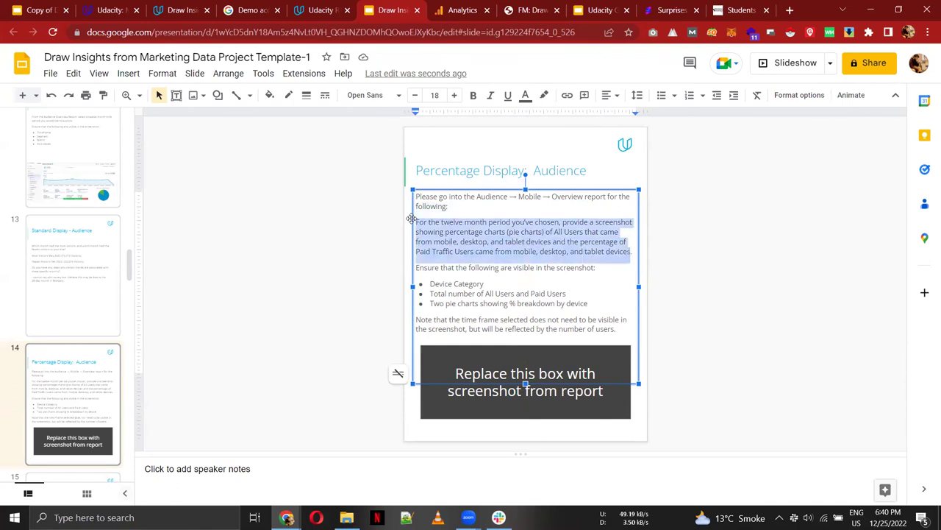
pyautogui.doubleClick(559, 232)
pyautogui.moveTo(417, 251); pyautogui.dragTo(452, 249)
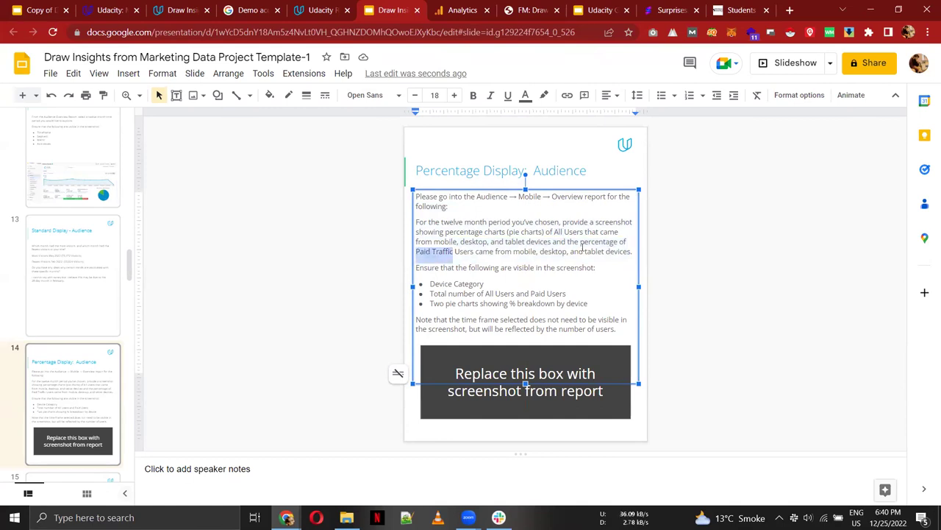
# Step: Switch back to Google Analytics and remove the Paid Traffic segment from the mobile overview report
pyautogui.click(461, 9)
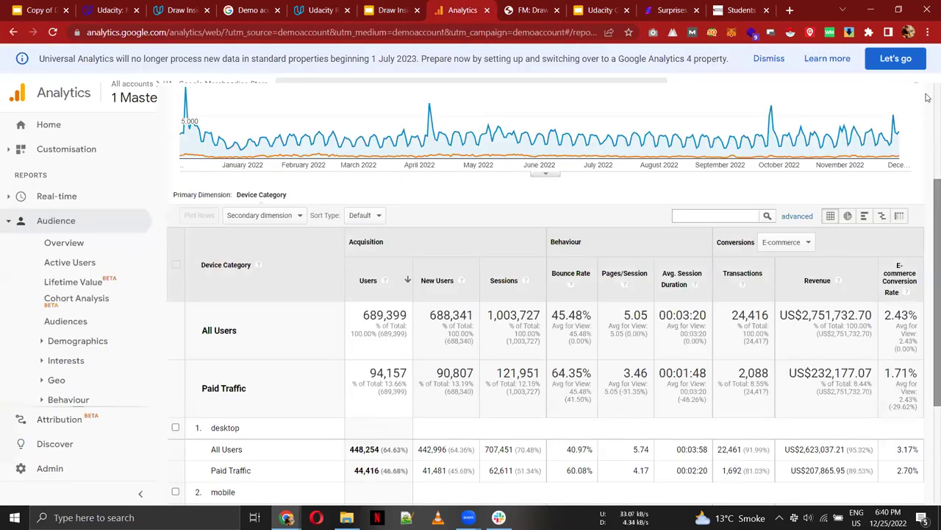
pyautogui.scroll(3, 927, 98)
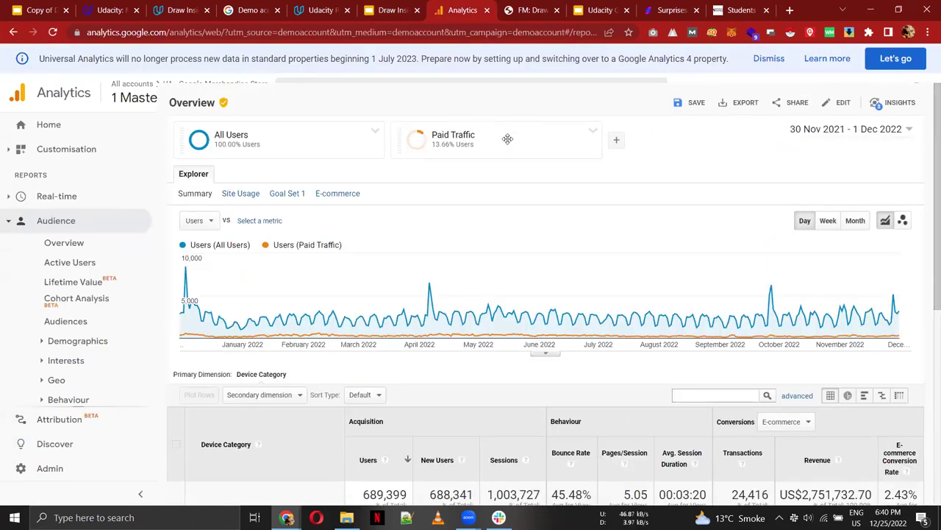
pyautogui.click(592, 130)
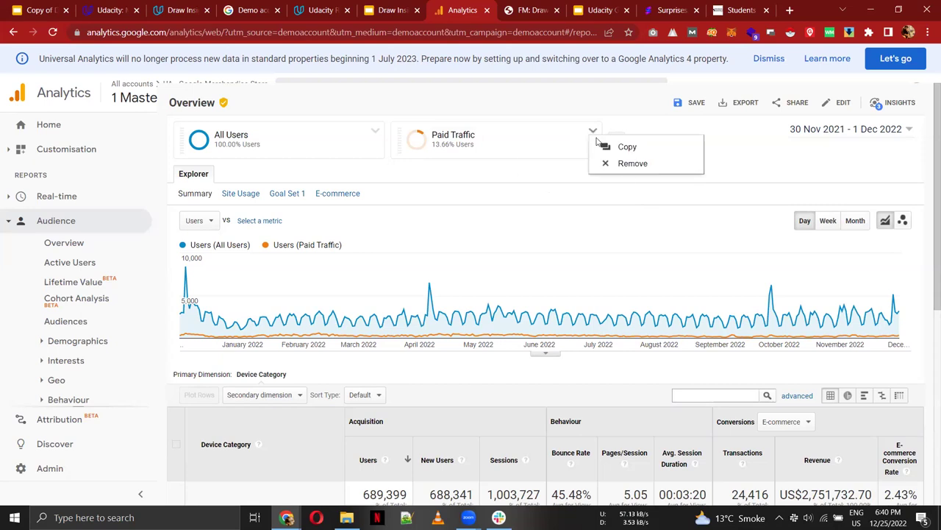
pyautogui.click(631, 163)
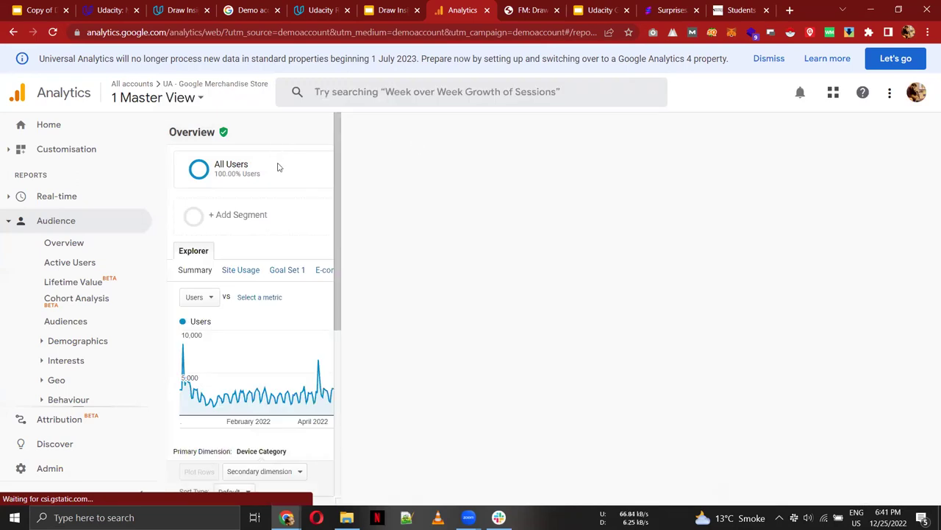
pyautogui.click(239, 231)
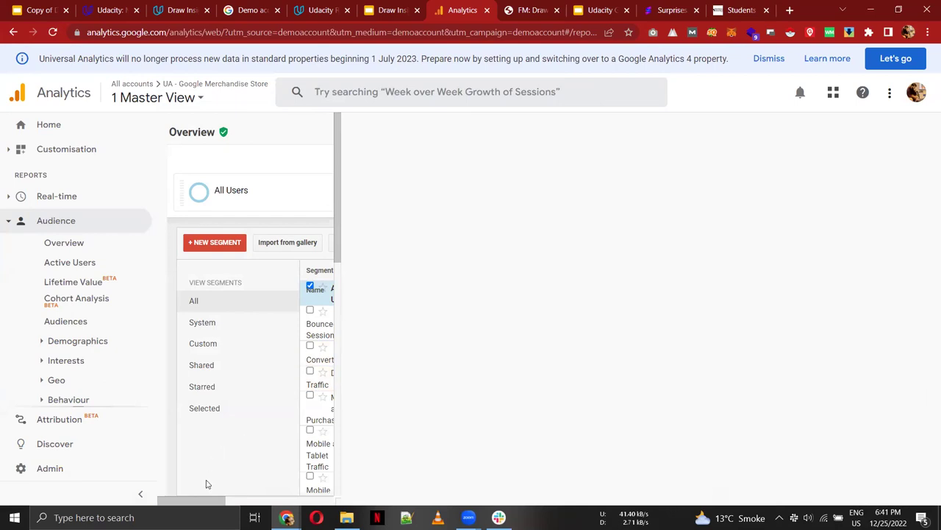
pyautogui.moveTo(192, 500); pyautogui.dragTo(301, 501)
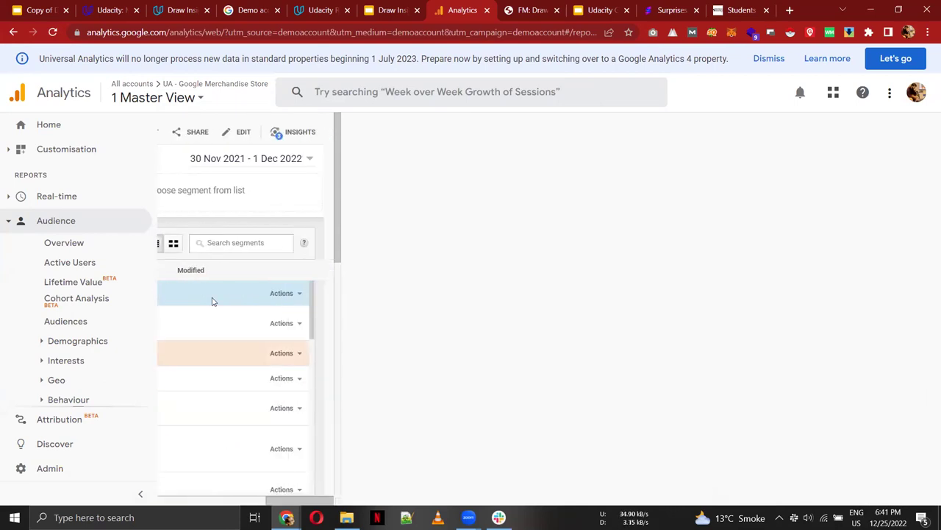
pyautogui.click(233, 242)
pyautogui.write('paid')
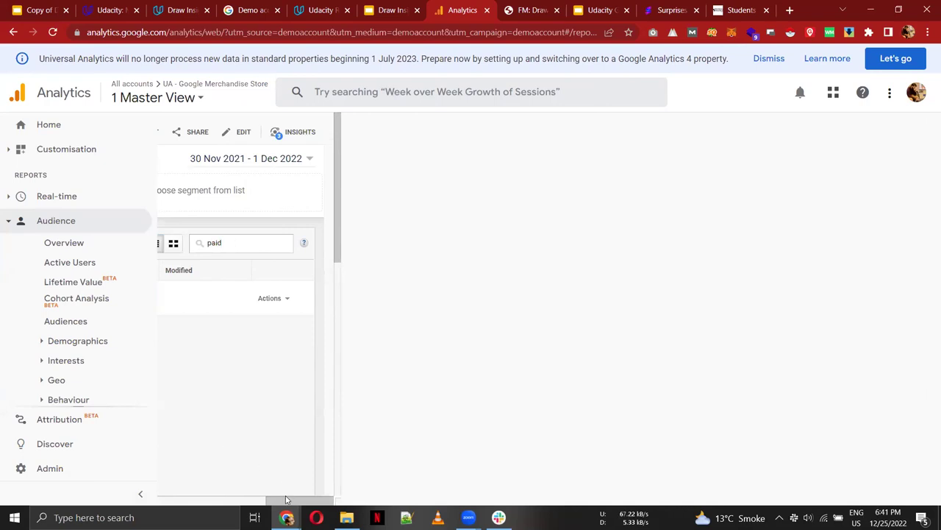
pyautogui.moveTo(288, 500); pyautogui.dragTo(175, 506)
pyautogui.hscroll(2, 184, 301)
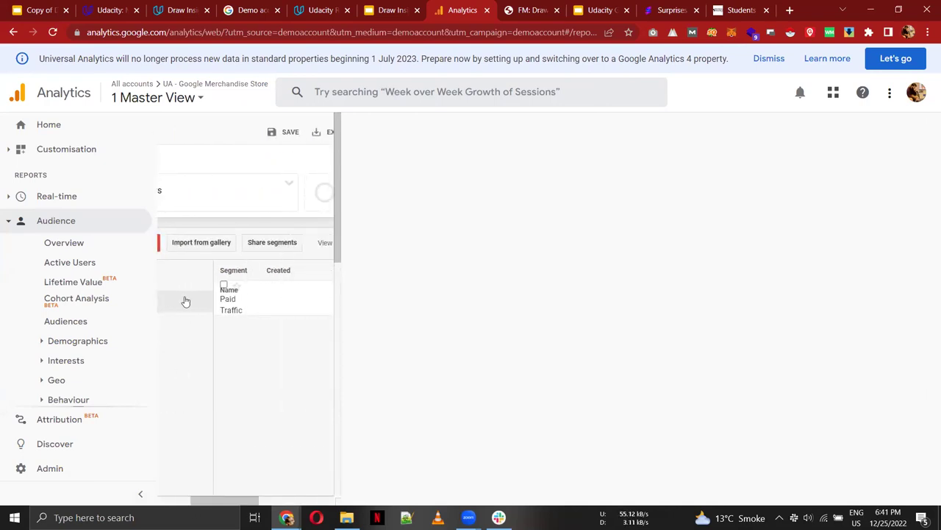
pyautogui.click(228, 288)
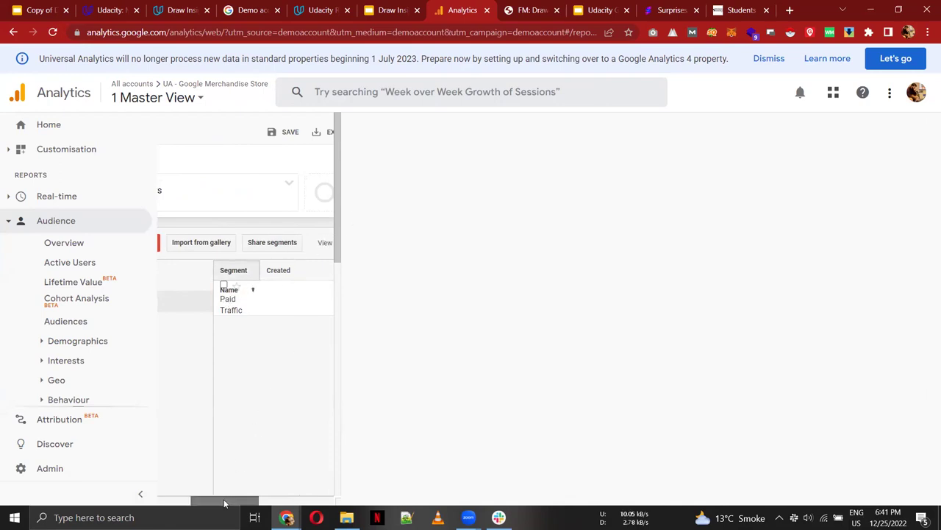
pyautogui.moveTo(225, 500); pyautogui.dragTo(349, 492)
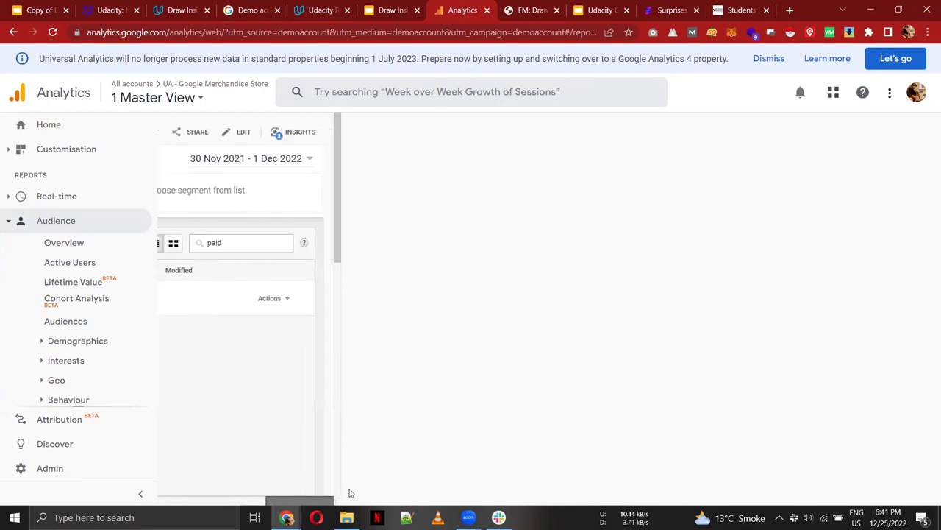
pyautogui.click(285, 302)
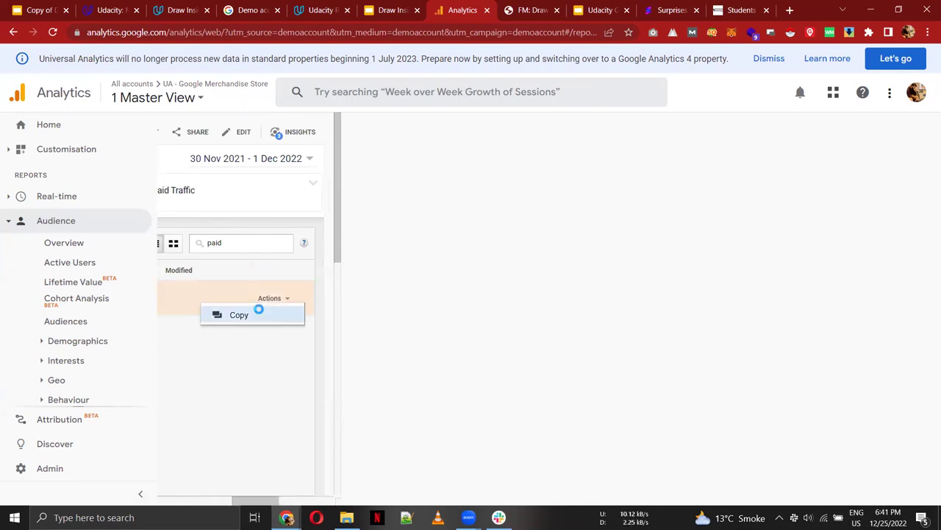
pyautogui.click(250, 314)
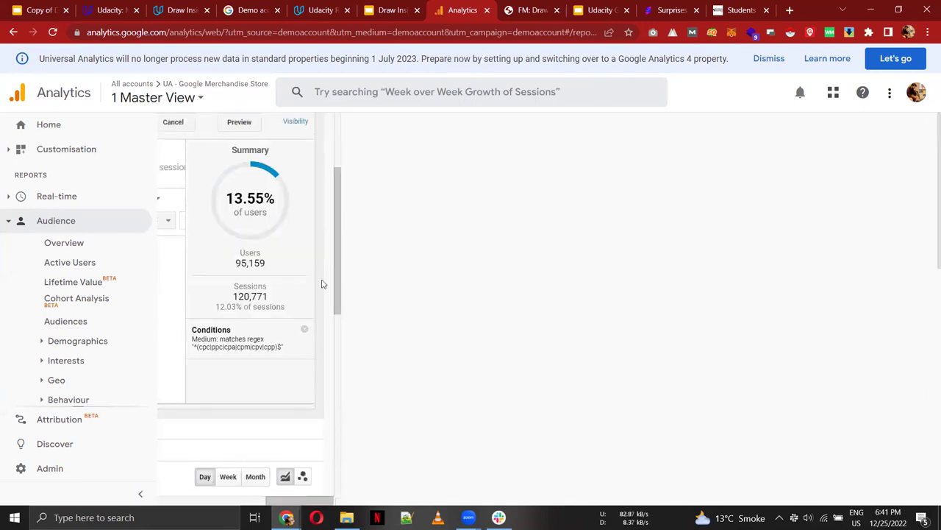
pyautogui.click(49, 33)
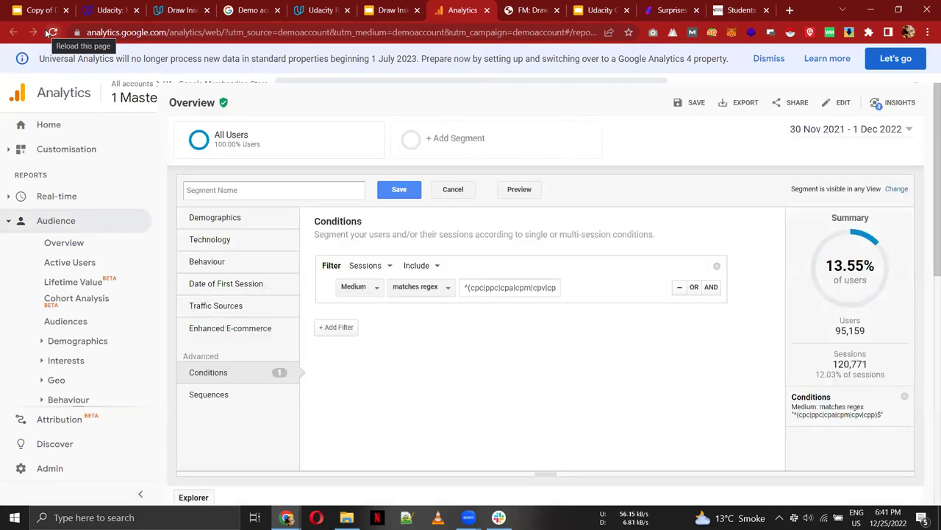
pyautogui.click(456, 190)
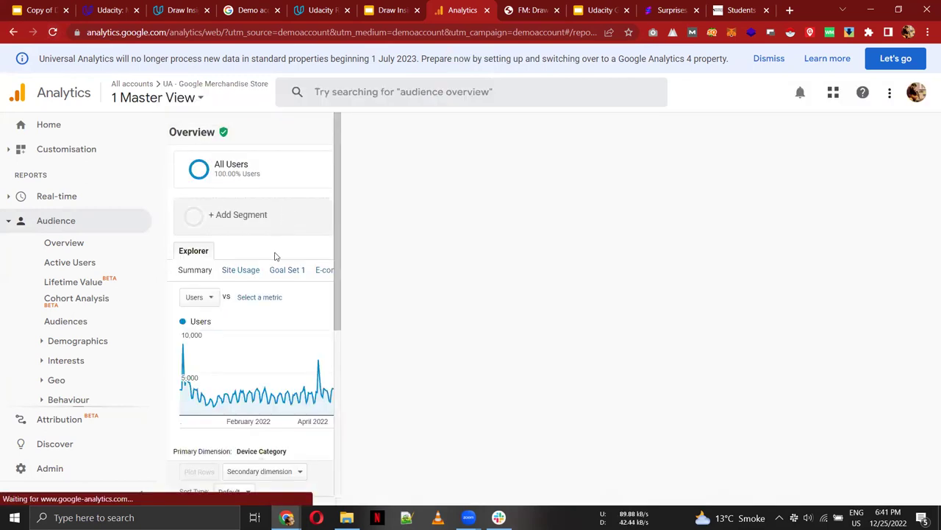
# Step: Reload the report, search the segments for "paid", and select the Paid Traffic segment alongside All Users
pyautogui.click(53, 31)
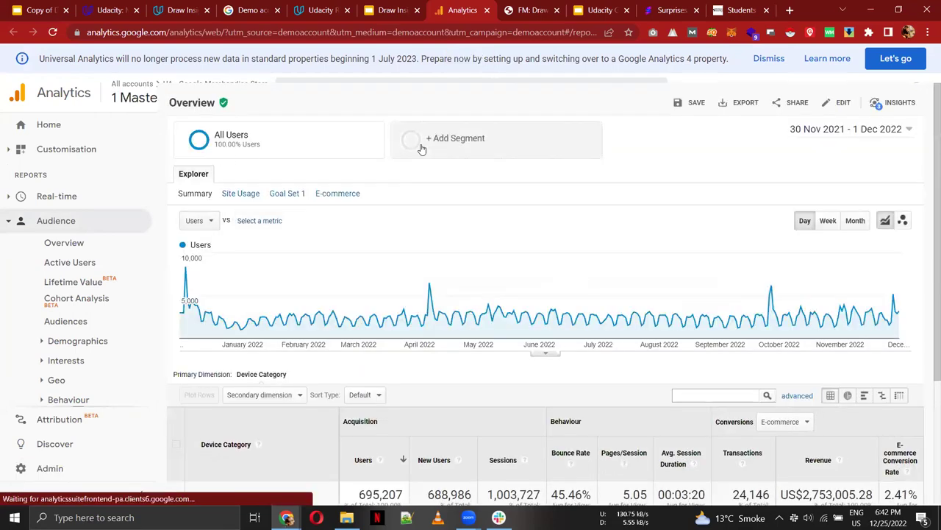
pyautogui.click(441, 142)
pyautogui.click(842, 213)
pyautogui.write('paid')
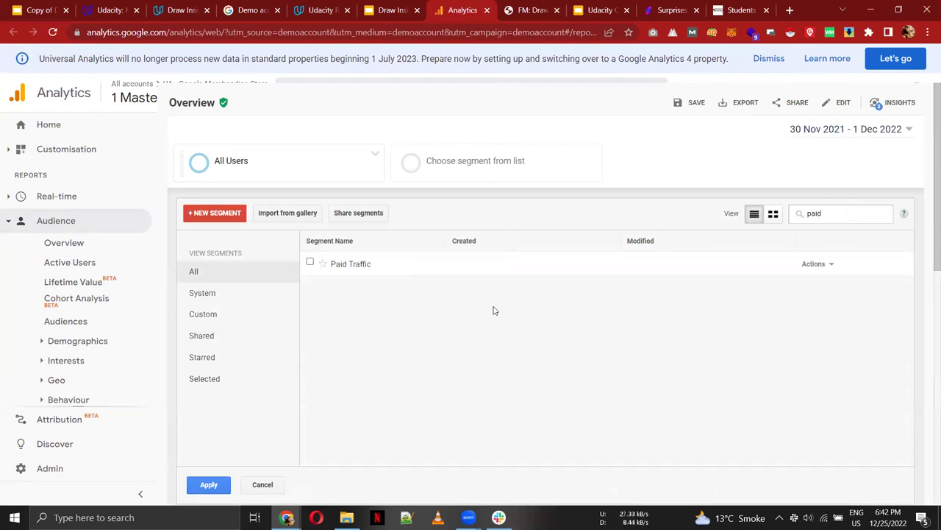
pyautogui.click(311, 261)
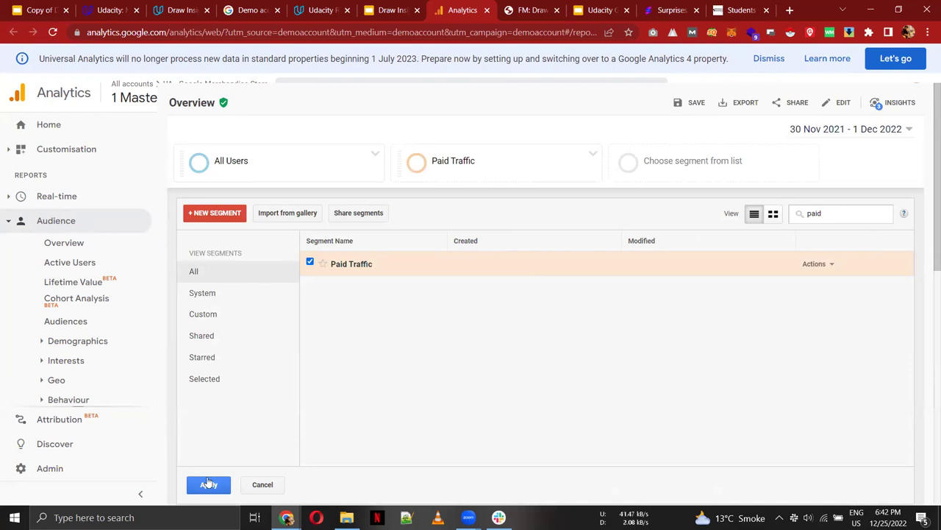
# Step: Clear the segment search, apply the All Users and Paid Traffic segments from the full list, and reload the report
pyautogui.doubleClick(847, 214)
pyautogui.press('BackSpace')
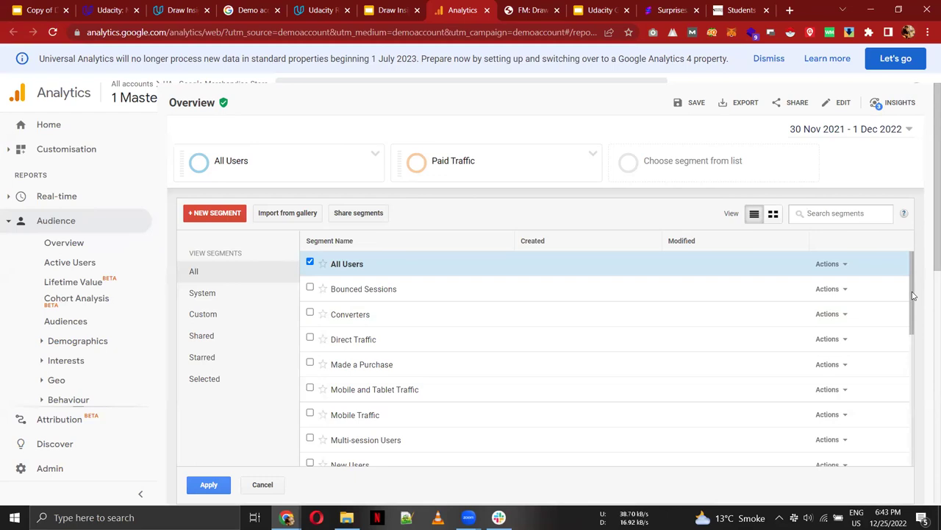
pyautogui.moveTo(912, 295); pyautogui.dragTo(927, 413)
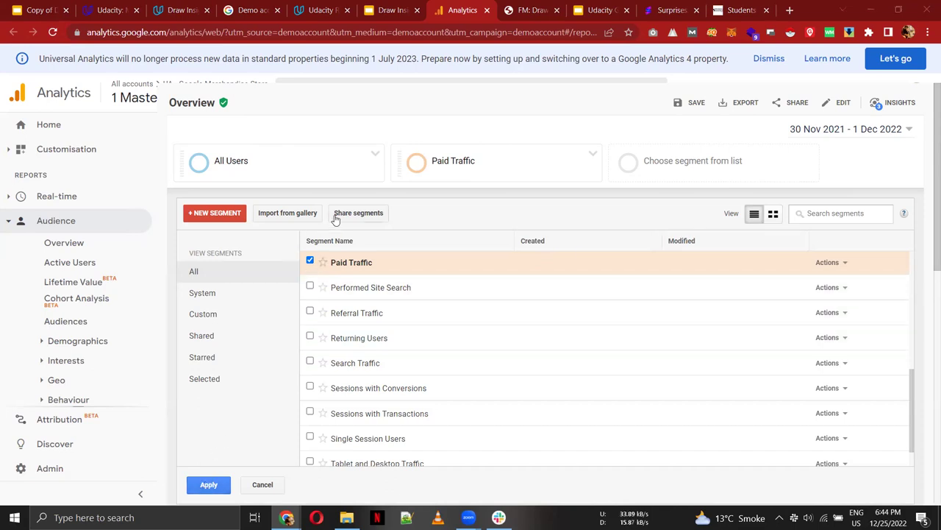
pyautogui.click(210, 486)
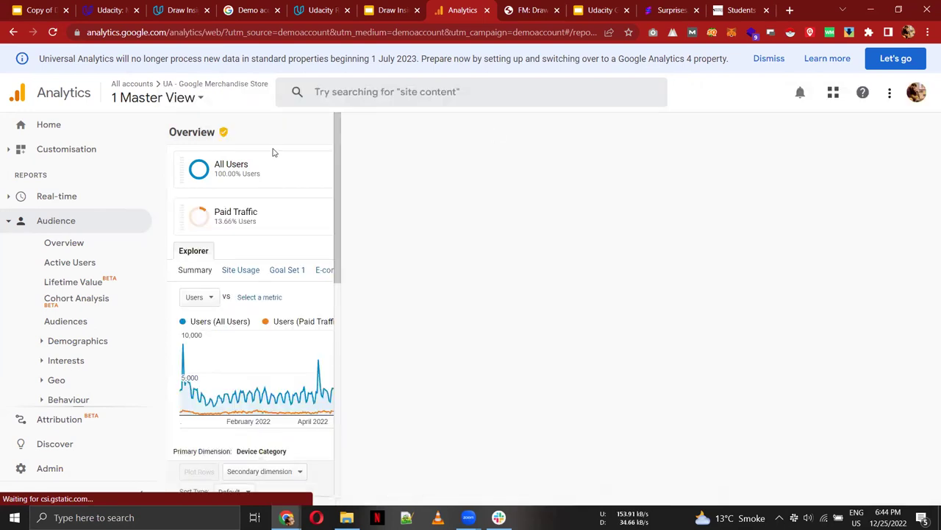
pyautogui.click(53, 31)
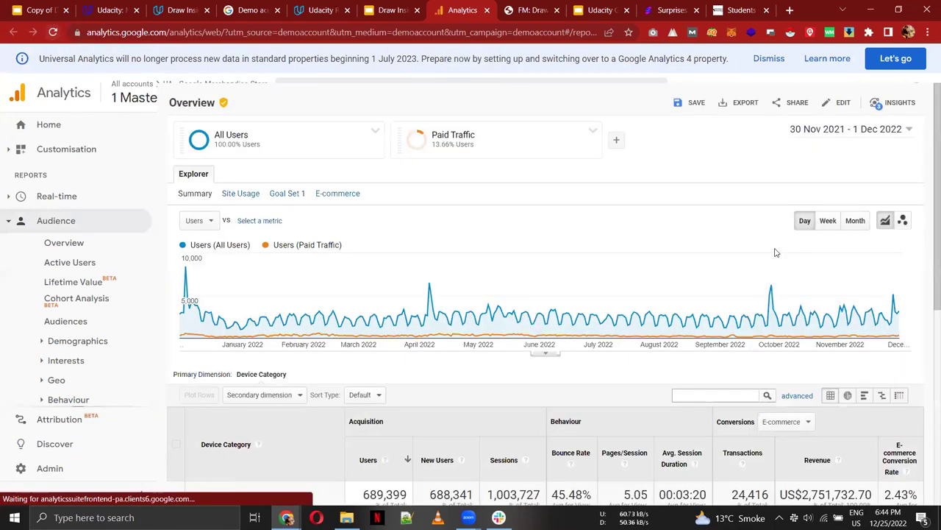
# Step: Review the Percentage Display slide's screenshot requirements in the Google Slides template and return to the Google Analytics report
pyautogui.moveTo(928, 134)
pyautogui.mouseDown()
pyautogui.moveTo(928, 392)
pyautogui.moveTo(928, 152)
pyautogui.mouseUp()
pyautogui.scroll(3, 928, 152)
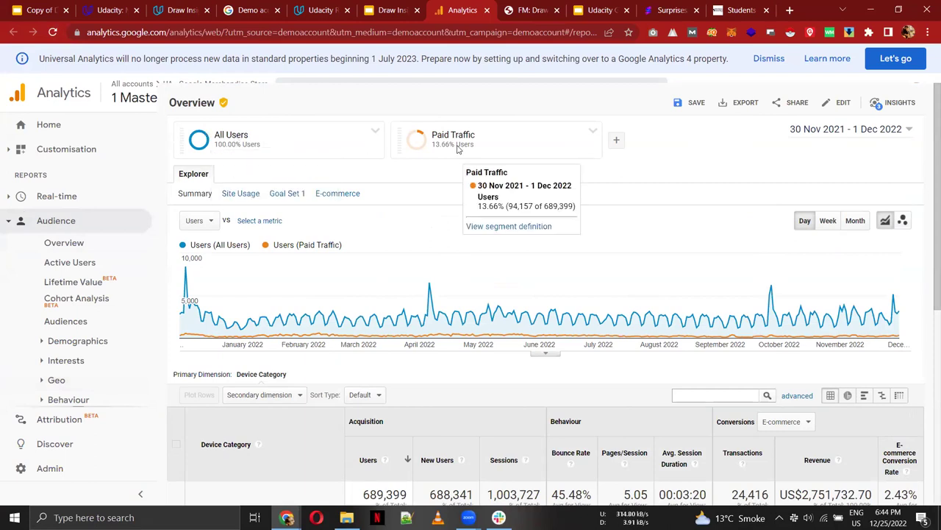
pyautogui.click(544, 9)
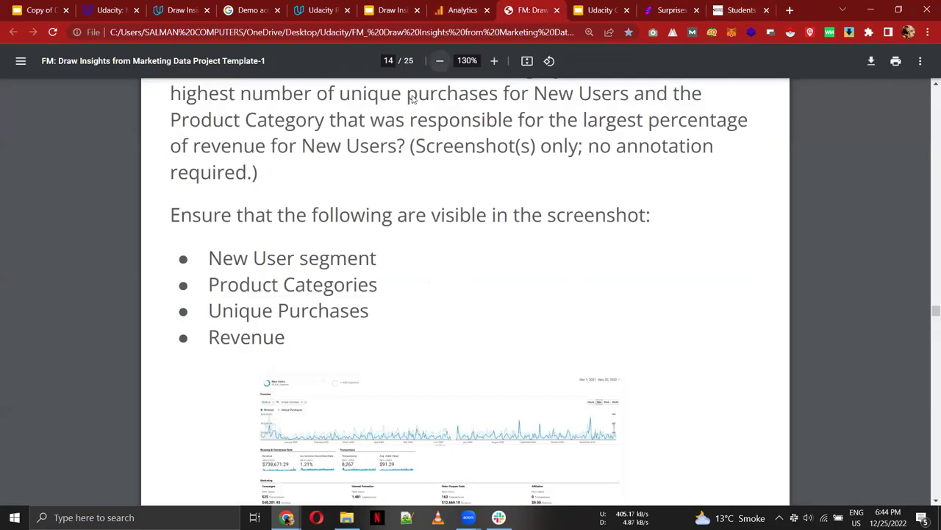
pyautogui.click(367, 7)
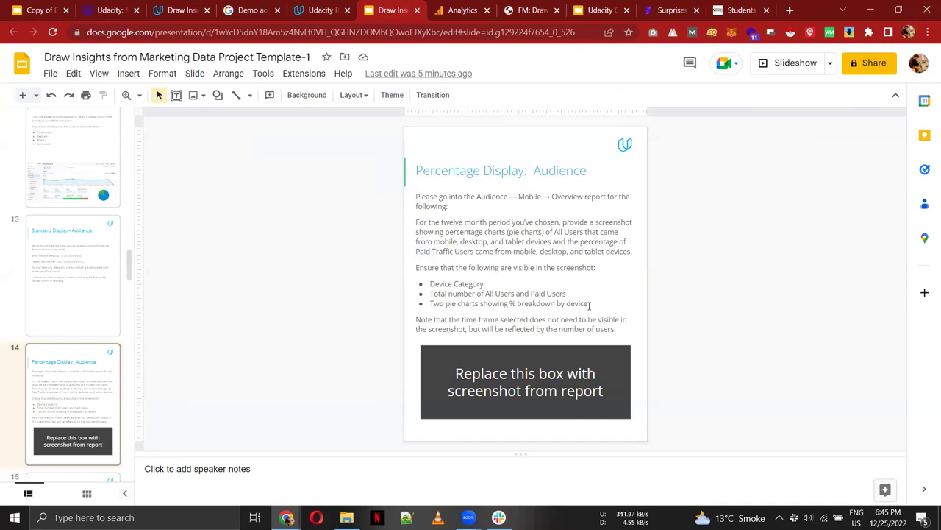
pyautogui.click(447, 8)
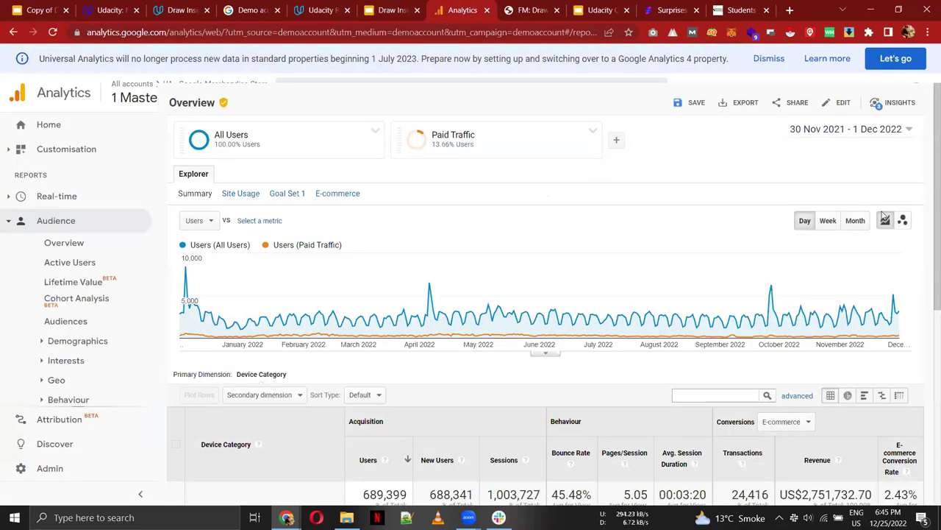
# Step: Switch the device category table of the mobile overview report to the percentage view and reload the report
pyautogui.click(903, 222)
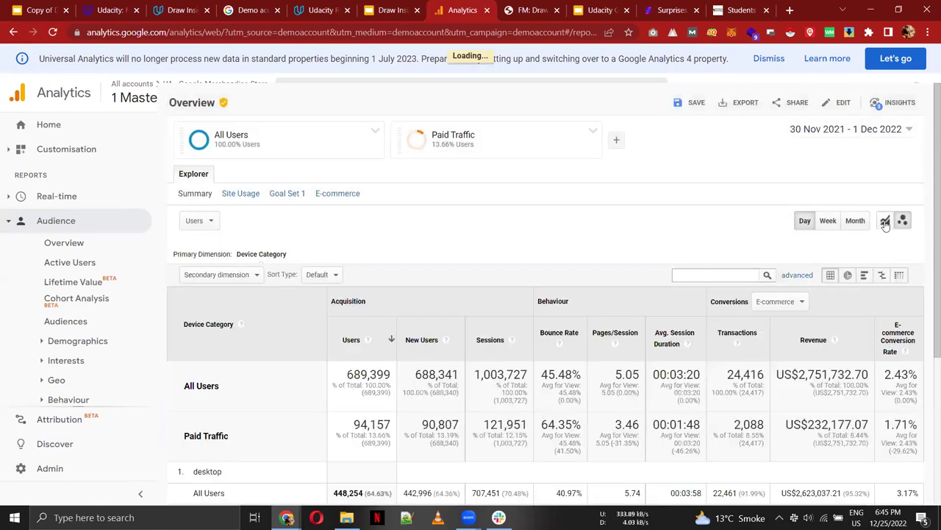
pyautogui.click(903, 220)
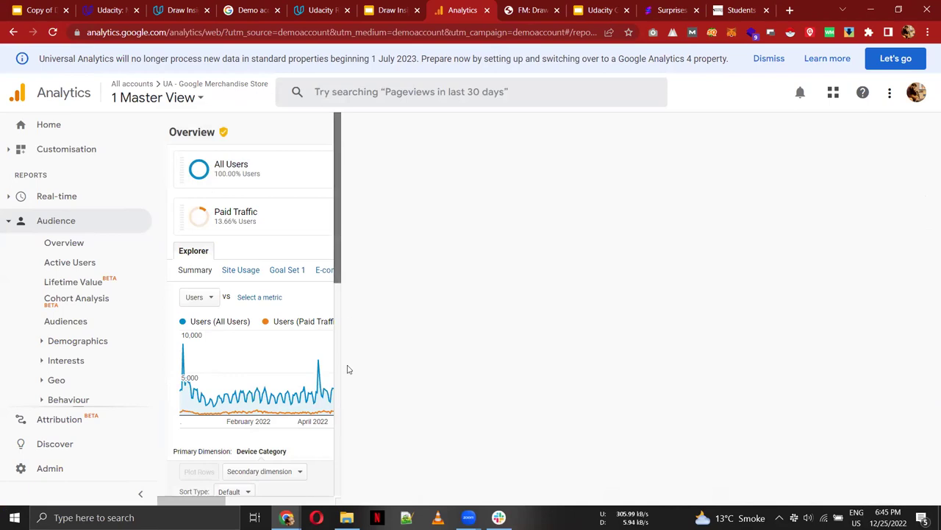
pyautogui.scroll(-4, 349, 369)
pyautogui.scroll(-3, 347, 372)
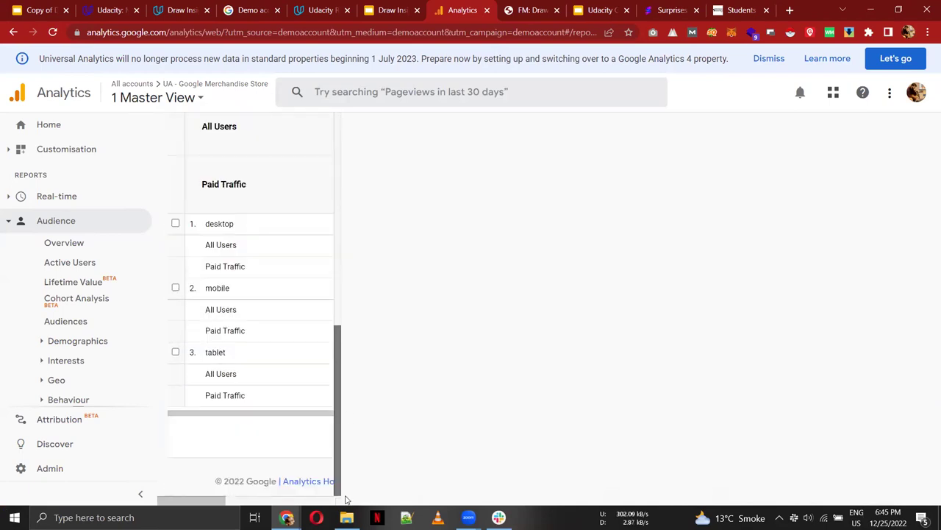
pyautogui.scroll(7, 349, 330)
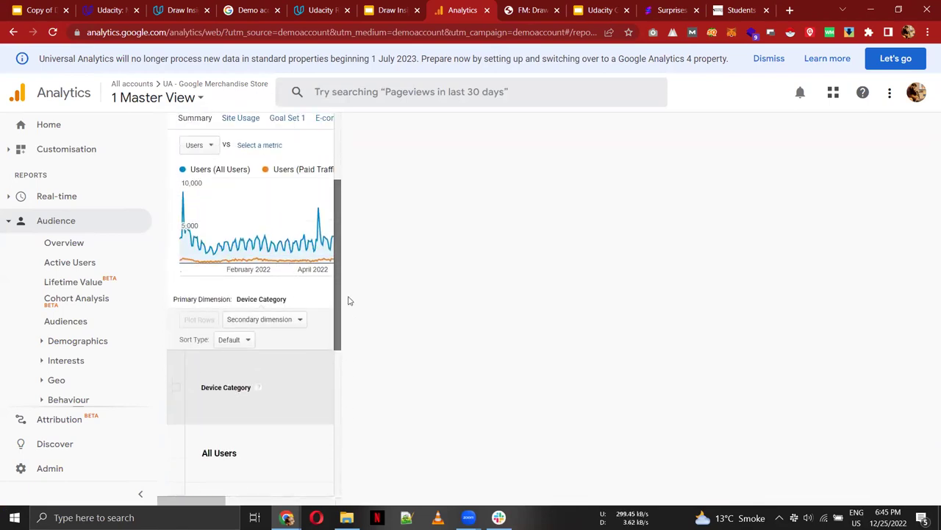
pyautogui.moveTo(185, 506); pyautogui.dragTo(295, 491)
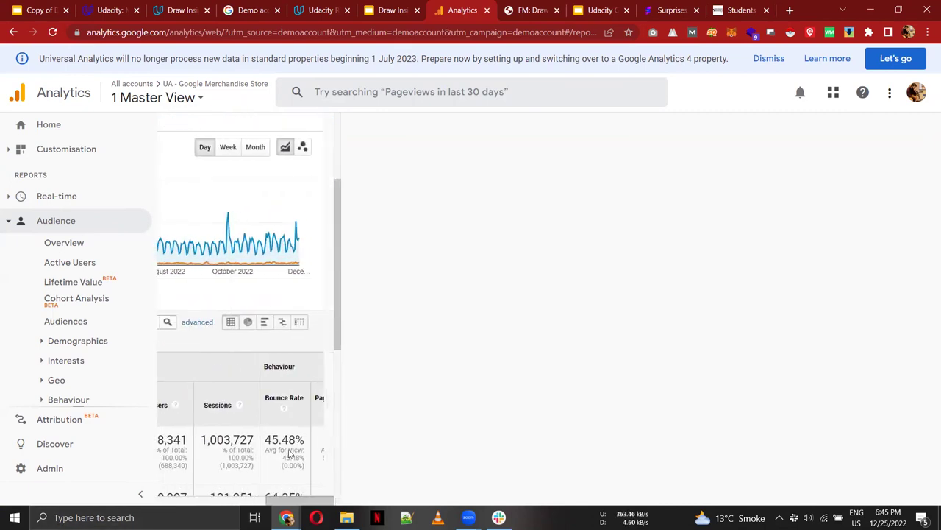
pyautogui.click(248, 323)
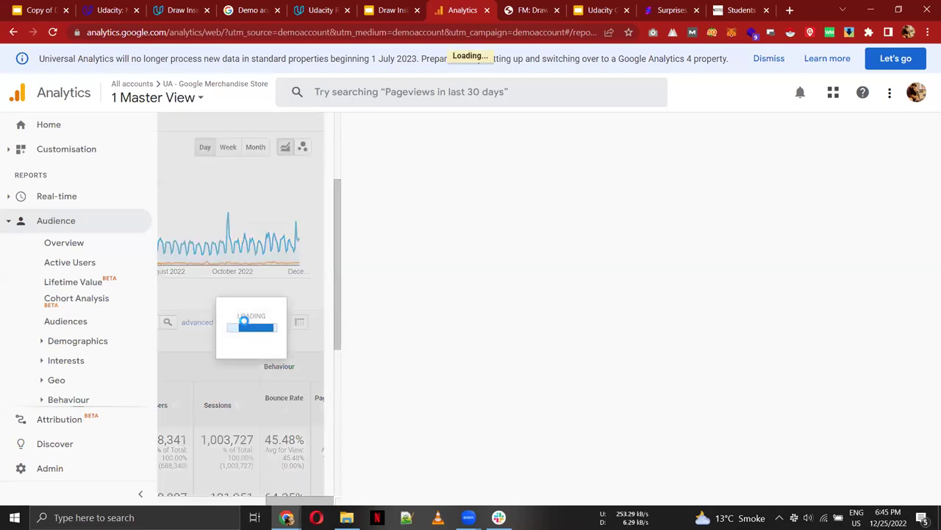
pyautogui.click(54, 32)
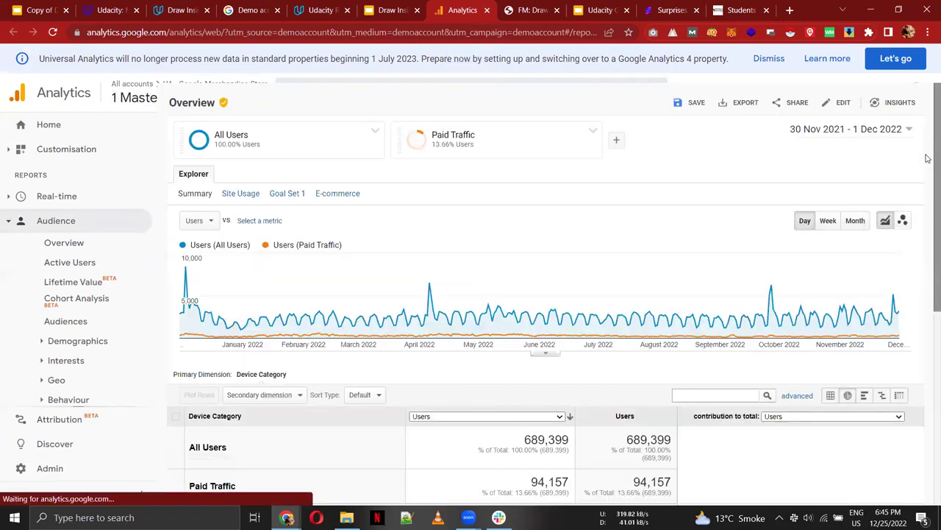
# Step: Examine the percentage view's desktop, mobile and tablet breakdown and the pie charts for All Users and Paid Traffic
pyautogui.moveTo(936, 159); pyautogui.dragTo(928, 359)
pyautogui.scroll(5, 928, 359)
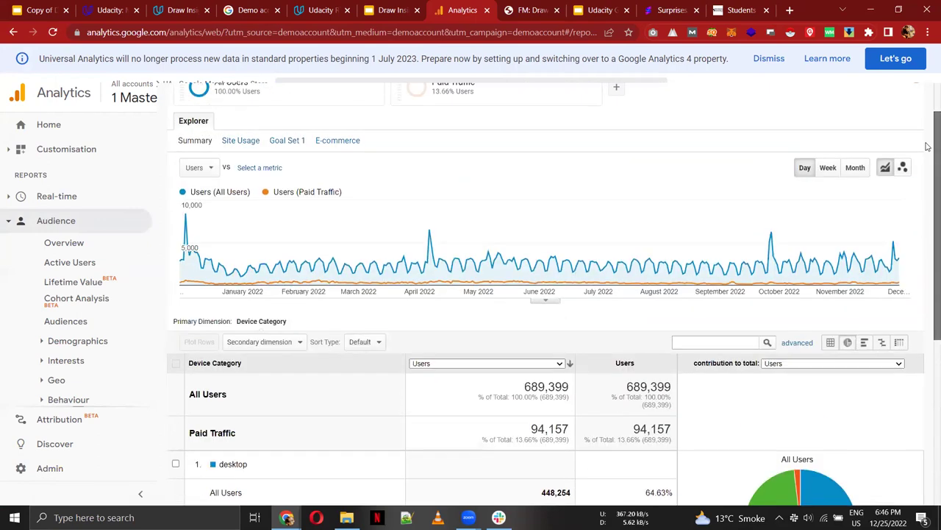
pyautogui.scroll(-5, 928, 339)
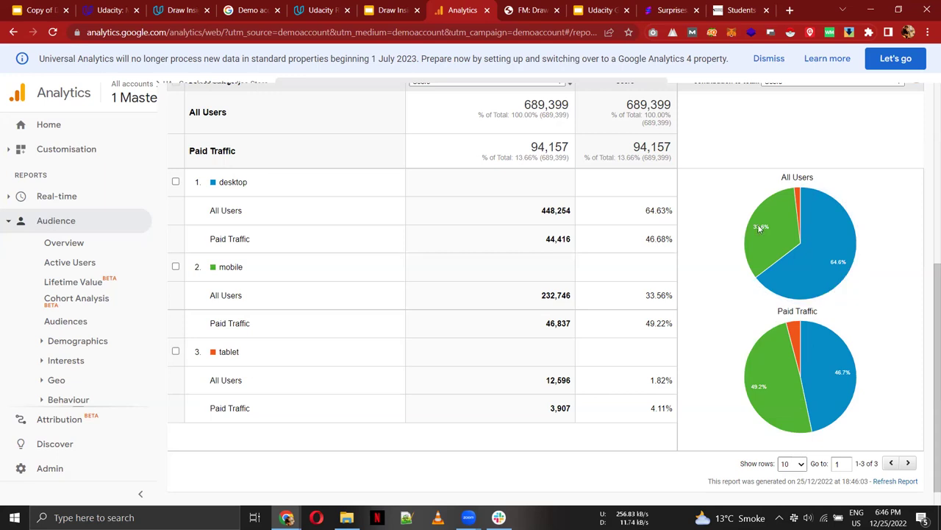
pyautogui.moveTo(928, 326); pyautogui.dragTo(928, 252)
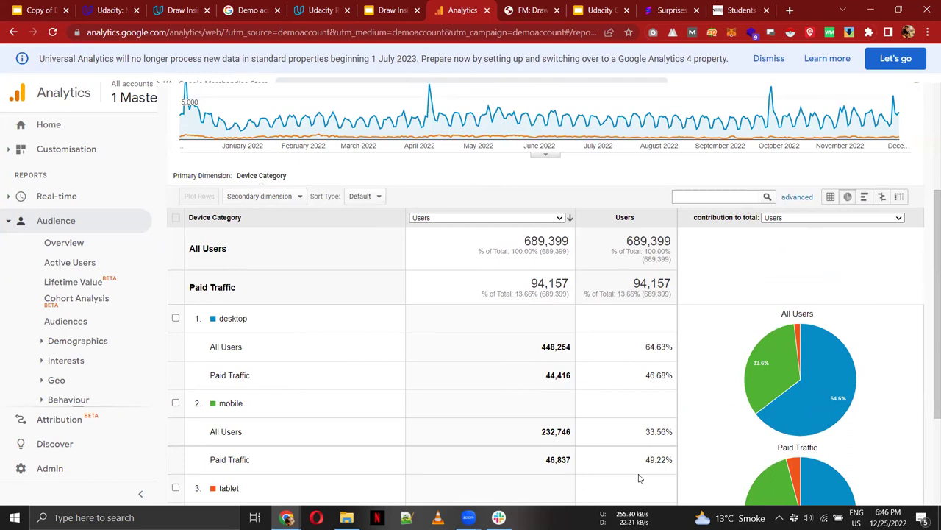
pyautogui.moveTo(929, 358); pyautogui.dragTo(923, 156)
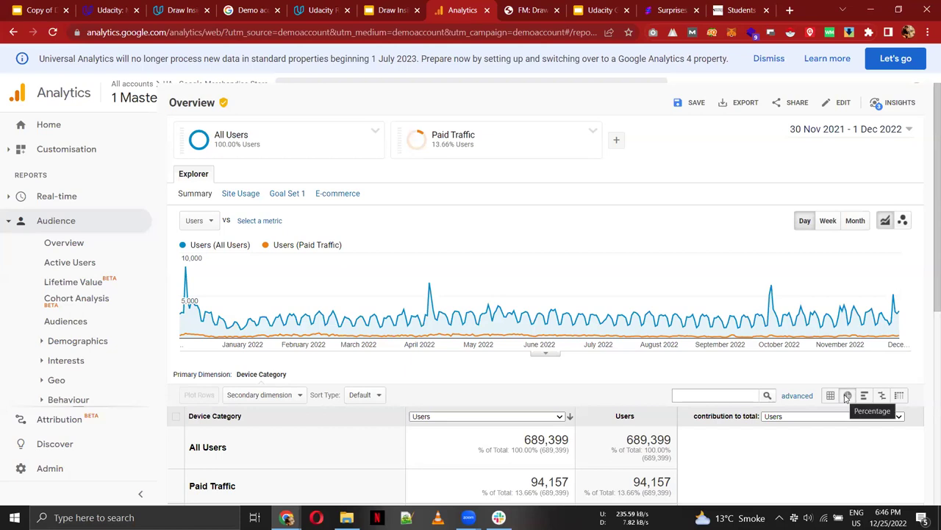
pyautogui.click(847, 397)
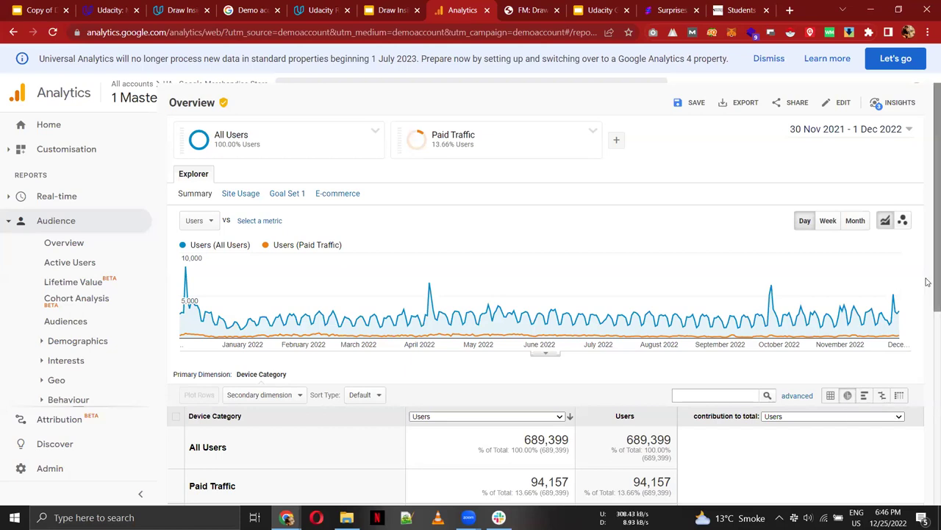
pyautogui.scroll(-3, 928, 400)
pyautogui.moveTo(928, 399); pyautogui.dragTo(928, 457)
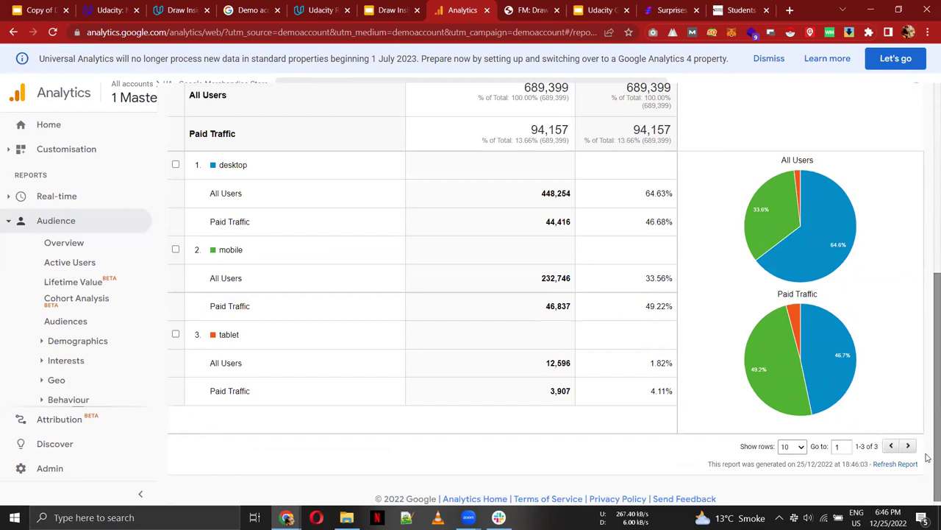
# Step: Check the Device Category requirement in the Google Slides template, return to Google Analytics and sort the report table by device category
pyautogui.click(392, 9)
pyautogui.tripleClick(450, 285)
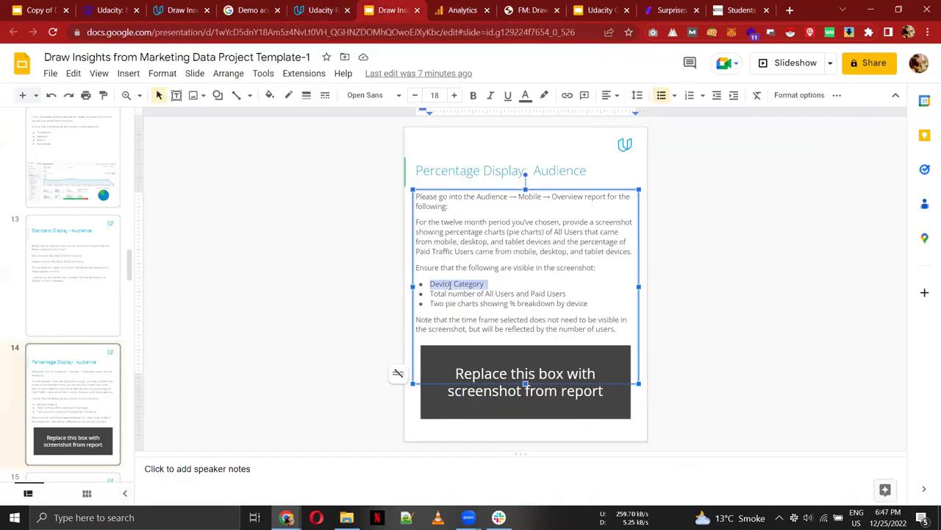
pyautogui.click(462, 7)
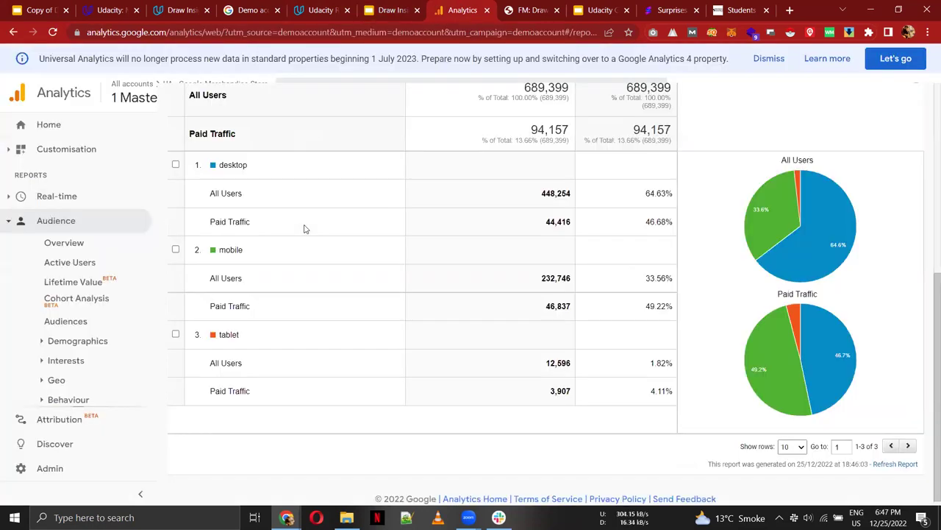
pyautogui.moveTo(933, 309); pyautogui.dragTo(928, 197)
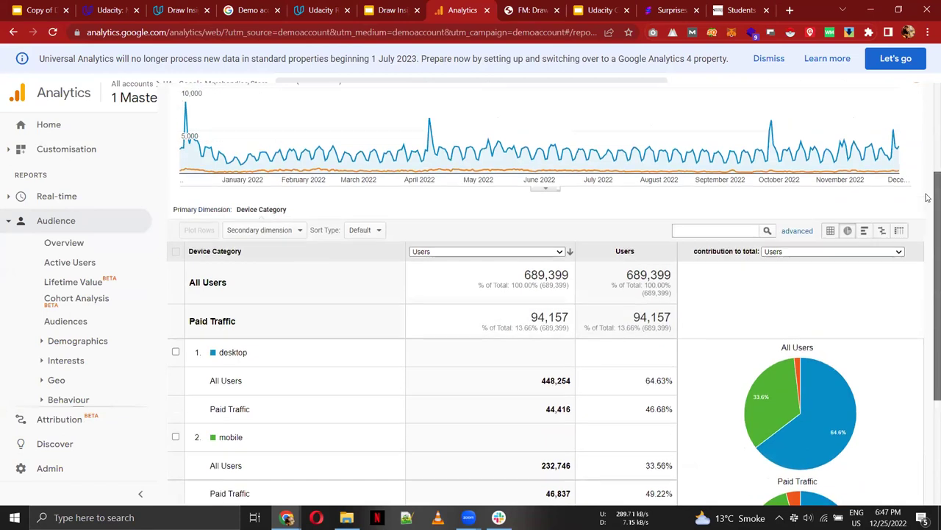
pyautogui.scroll(1, 301, 273)
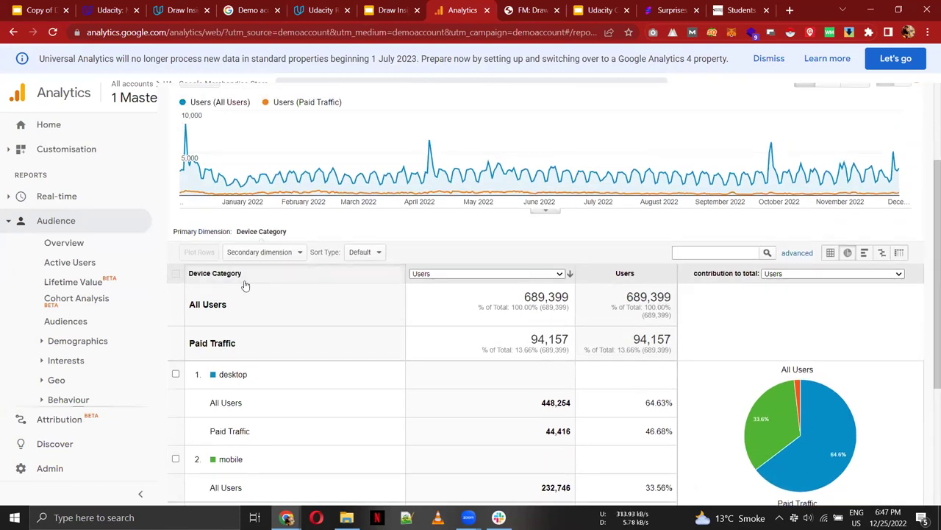
pyautogui.click(245, 278)
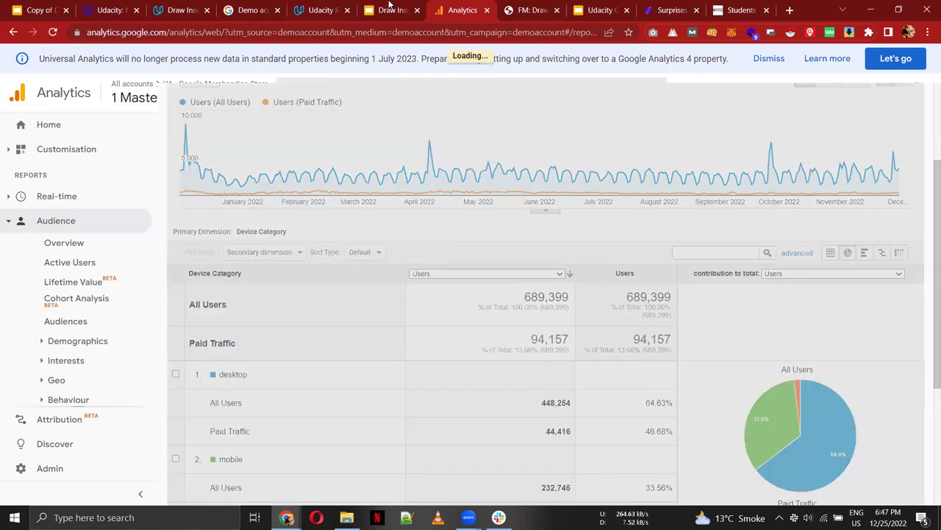
# Step: Review the Google Slides requirement for the total number of All Users and Paid Users, reloading the Google Analytics report in between
pyautogui.hotkey('ctrl', 'shift', 'Tab')
pyautogui.click(483, 294)
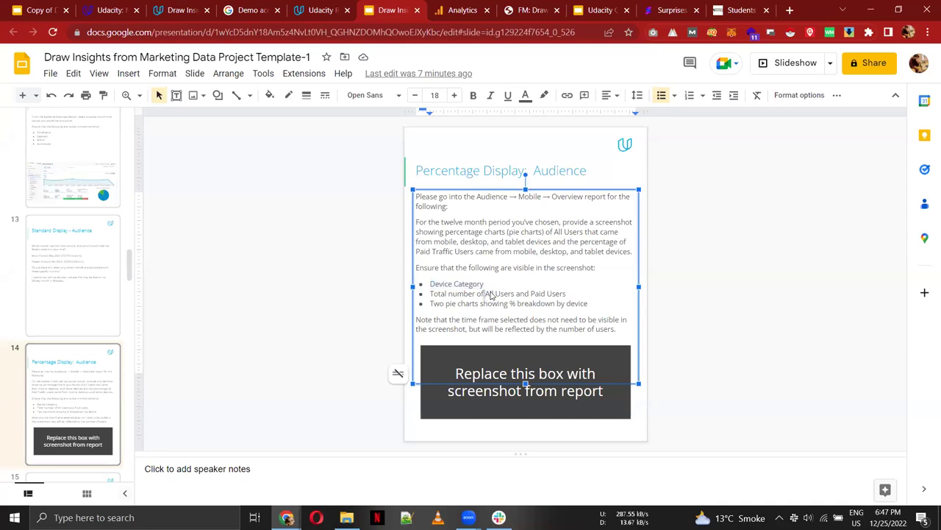
pyautogui.tripleClick(487, 294)
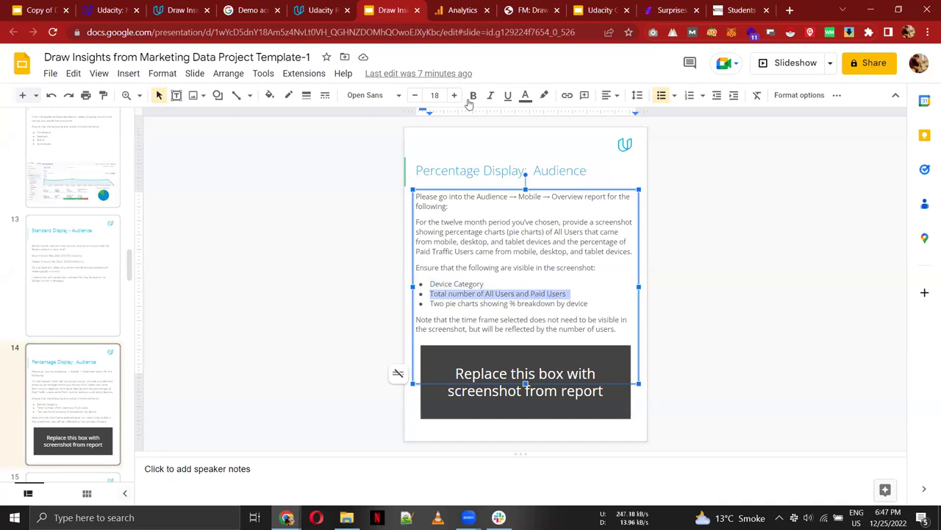
pyautogui.hotkey('ctrl', 'Tab')
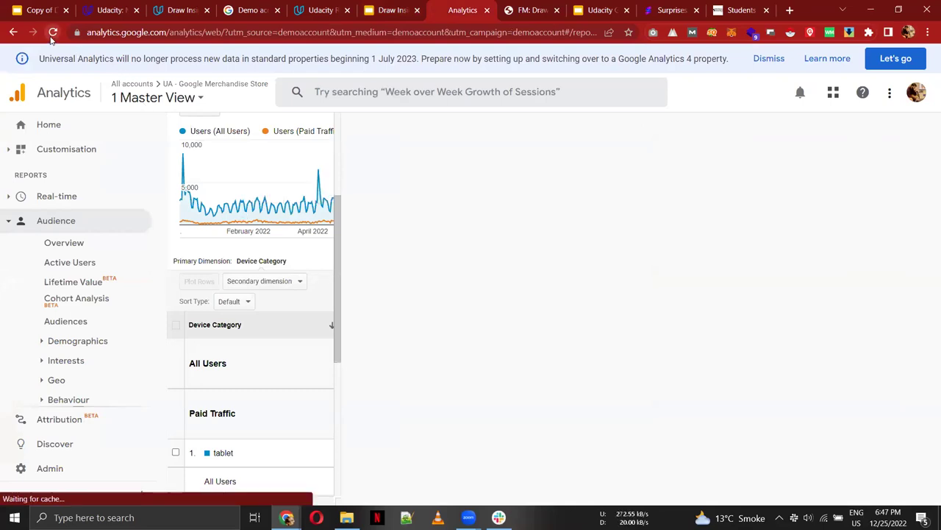
pyautogui.hotkey('ctrl', 'shift', 'Tab')
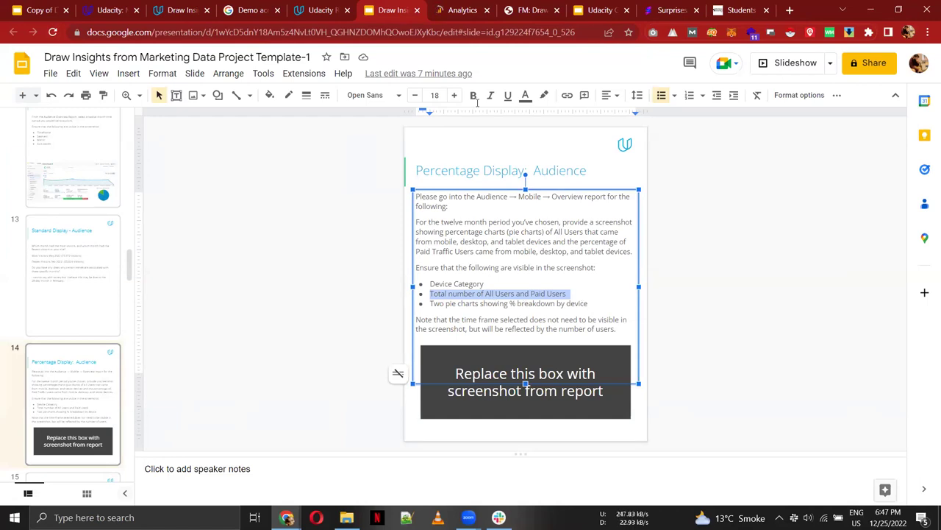
pyautogui.click(446, 6)
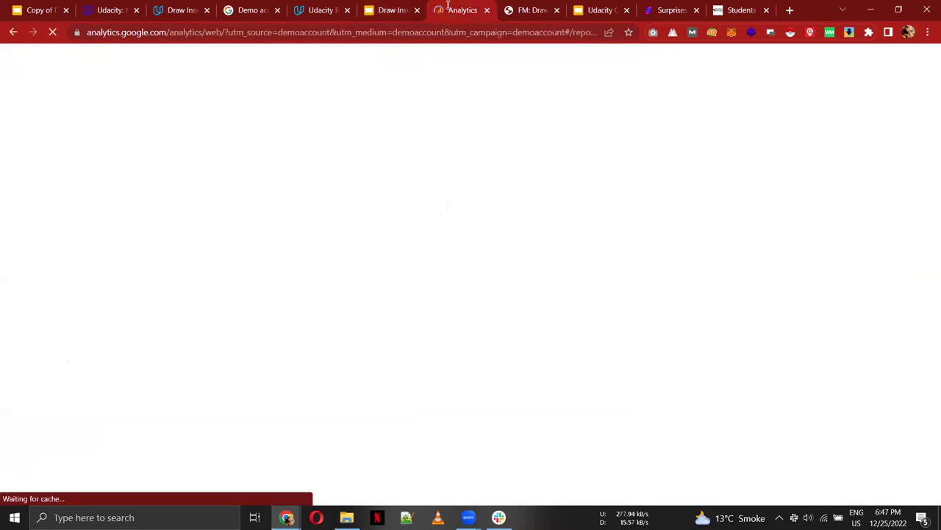
pyautogui.click(392, 8)
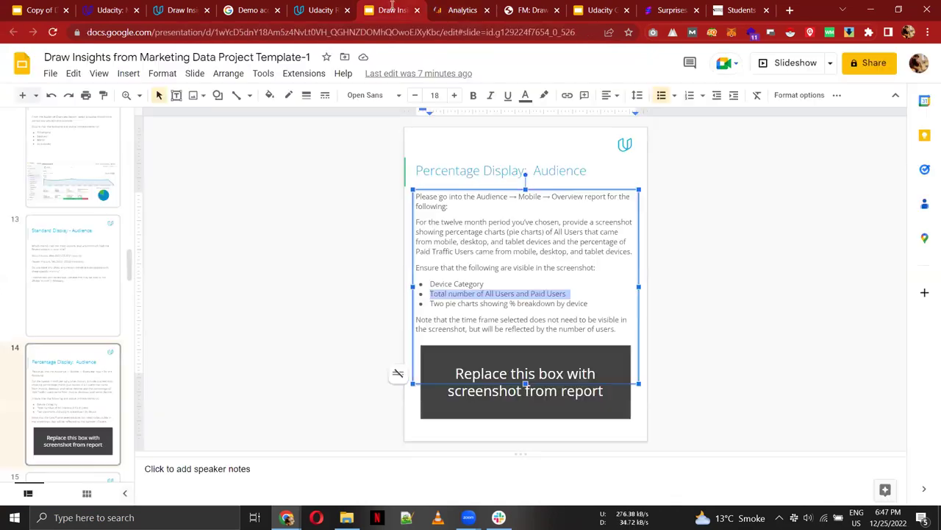
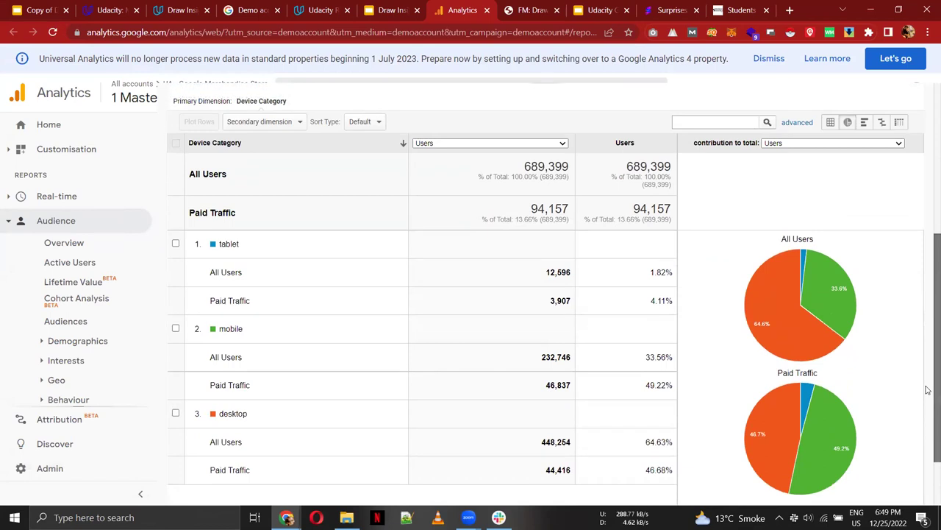
# Step: Zoom the browser out to 75% and capture a screenshot of the report area with the device table and pie charts
pyautogui.click(928, 31)
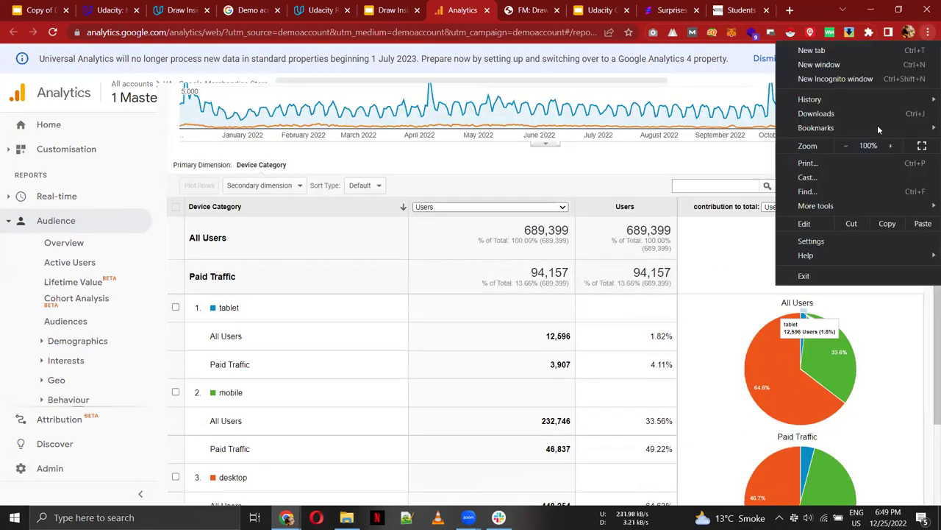
pyautogui.click(846, 146)
pyautogui.click(845, 146)
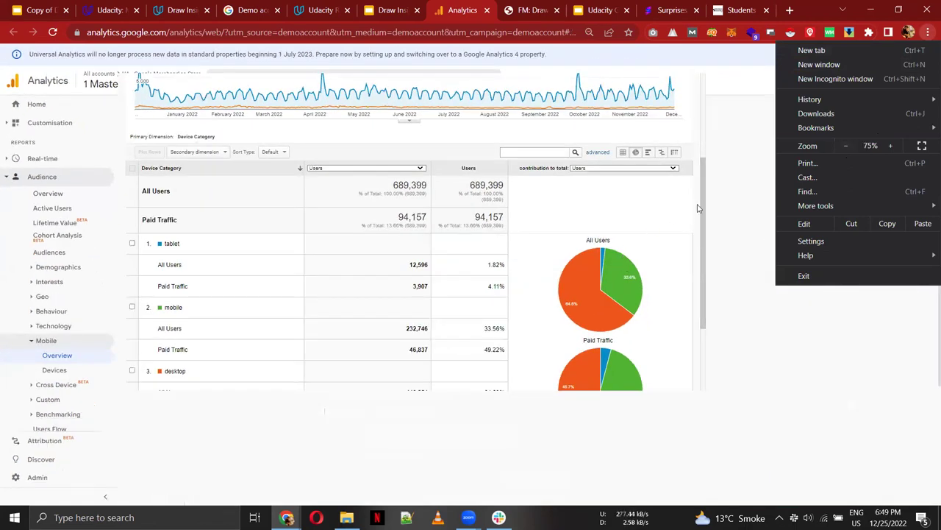
pyautogui.click(707, 181)
pyautogui.moveTo(707, 177)
pyautogui.mouseDown()
pyautogui.moveTo(712, 143)
pyautogui.moveTo(708, 200)
pyautogui.moveTo(708, 189)
pyautogui.mouseUp()
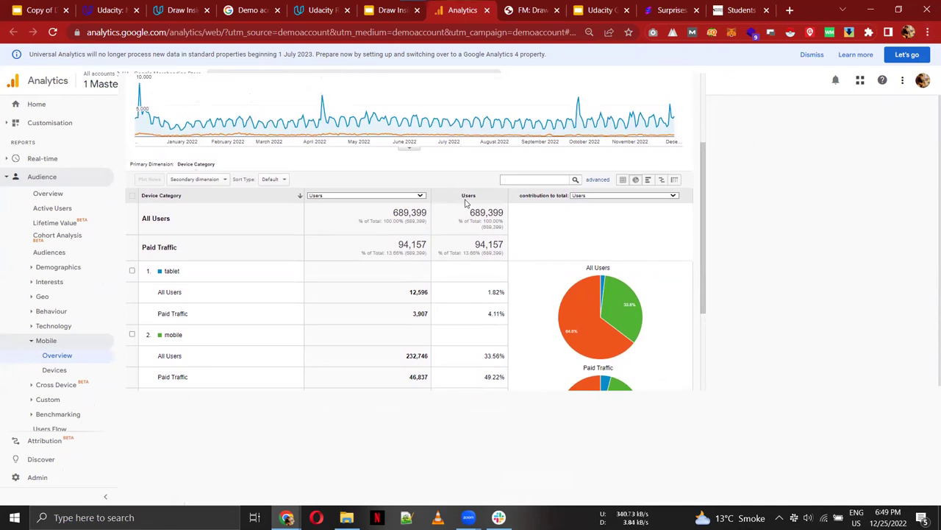
pyautogui.press('super+shift+s')
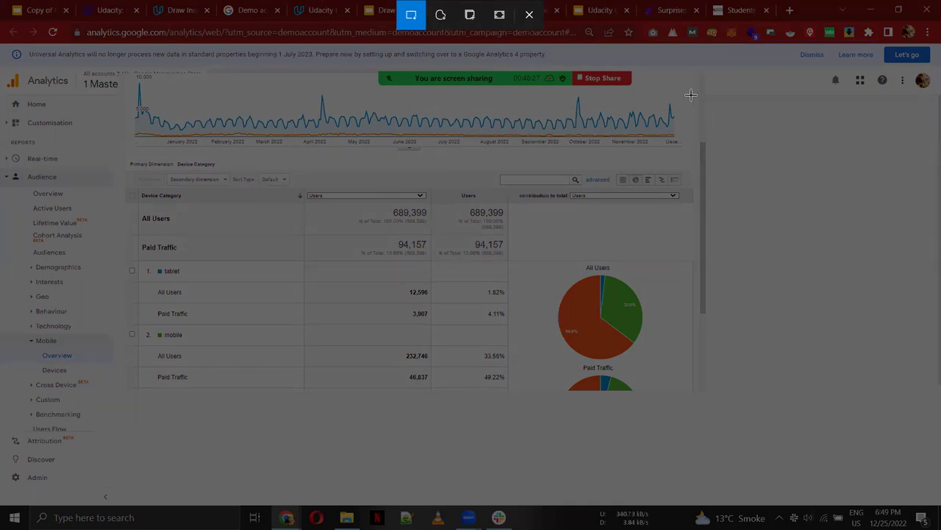
pyautogui.moveTo(692, 91); pyautogui.dragTo(6, 406)
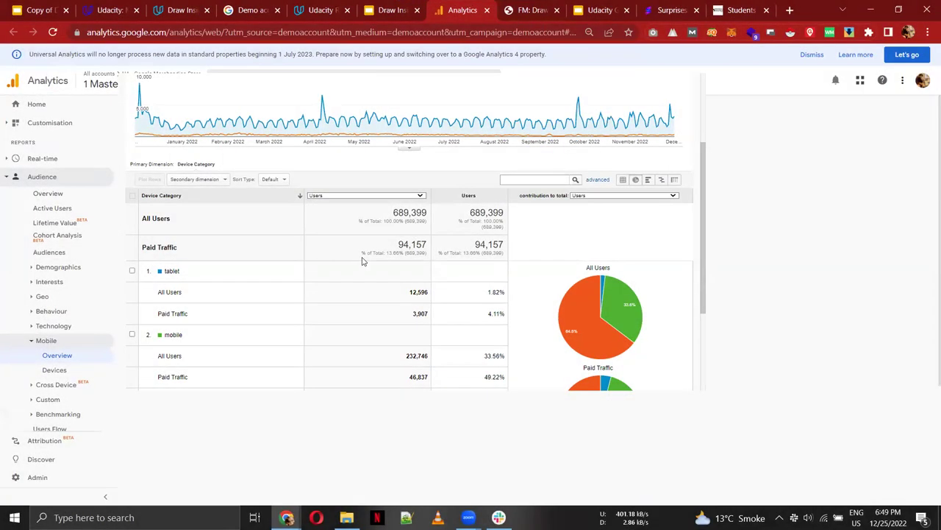
# Step: Switch to the Google Slides template and replace the Percentage Display slide's placeholder box with the captured screenshot, placed near the slide's lower edge
pyautogui.click(369, 8)
pyautogui.click(536, 408)
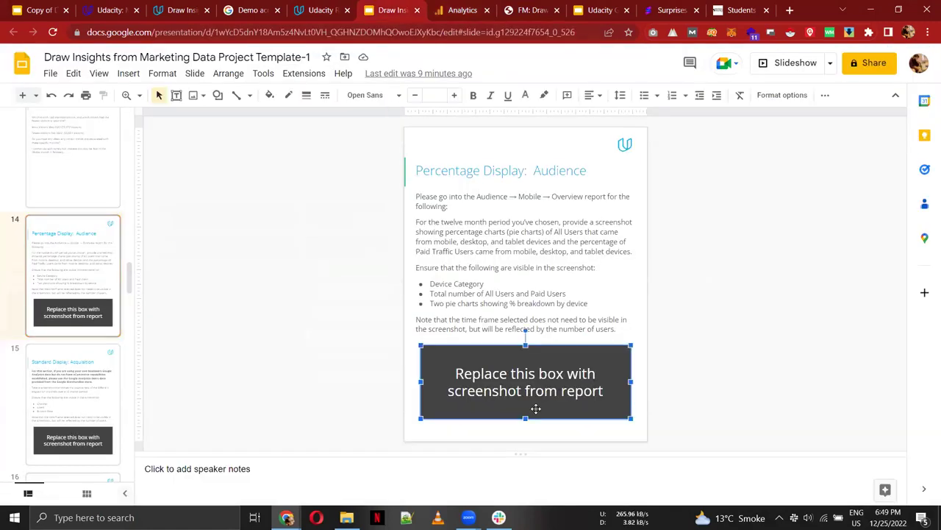
pyautogui.press('Delete')
pyautogui.hotkey('ctrl', 'v')
pyautogui.moveTo(565, 317); pyautogui.dragTo(564, 413)
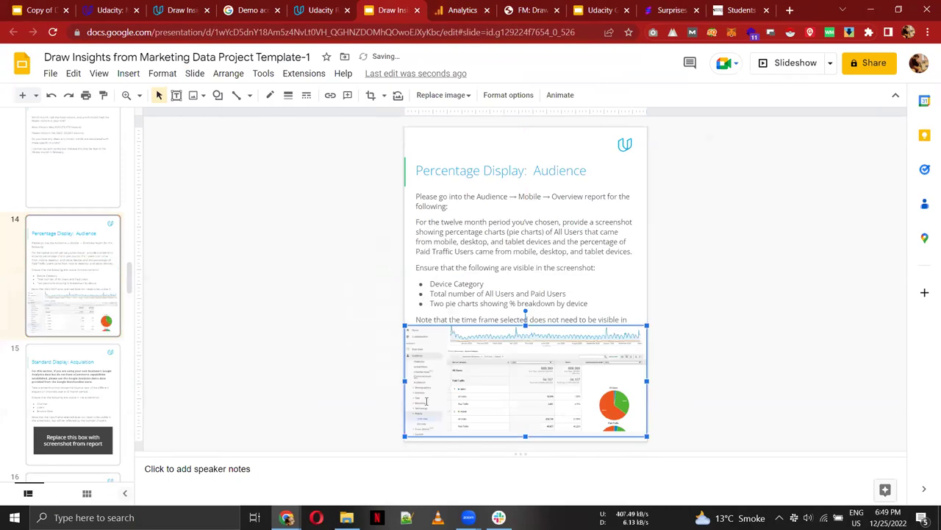
pyautogui.click(329, 394)
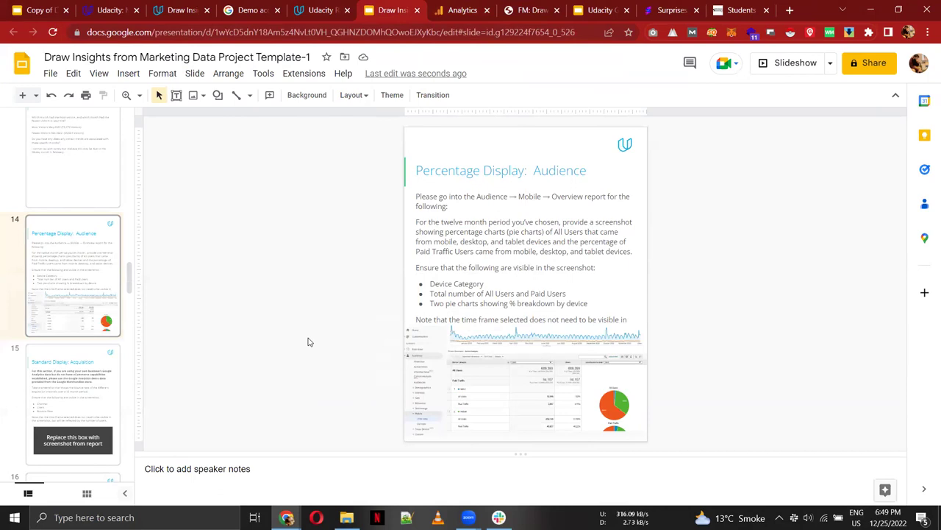
# Step: Nudge the pasted report screenshot down until it clears the note text on the Percentage Display slide, and deselect it
pyautogui.click(445, 376)
pyautogui.press('Down')
pyautogui.press('Down')
pyautogui.press('Down')
pyautogui.press('Down')
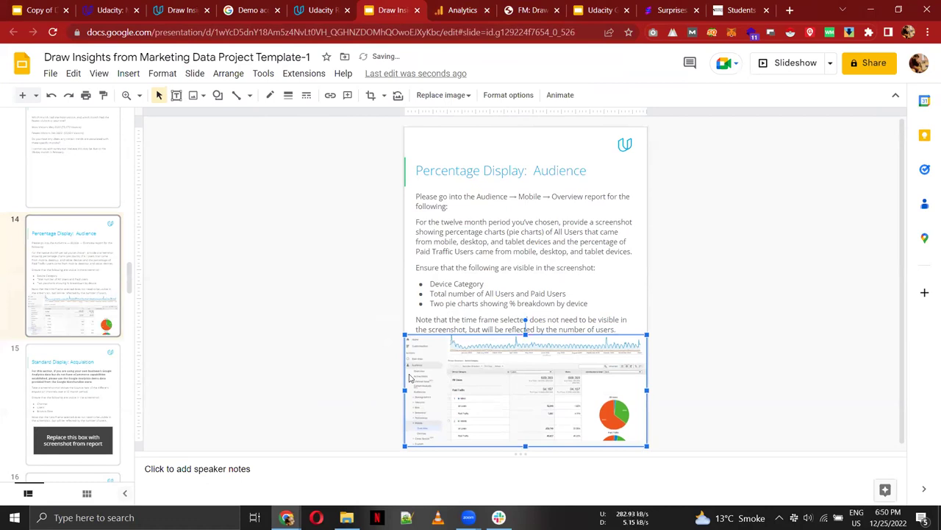
pyautogui.press('Escape')
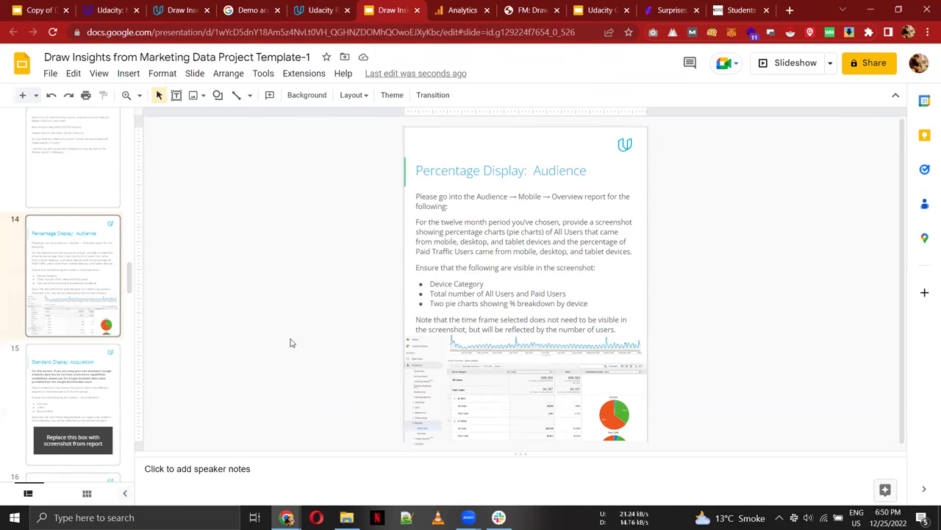
# Step: Return to the Google Analytics mobile report and frame the All Users and Paid Traffic totals together with both device pie charts
pyautogui.click(469, 9)
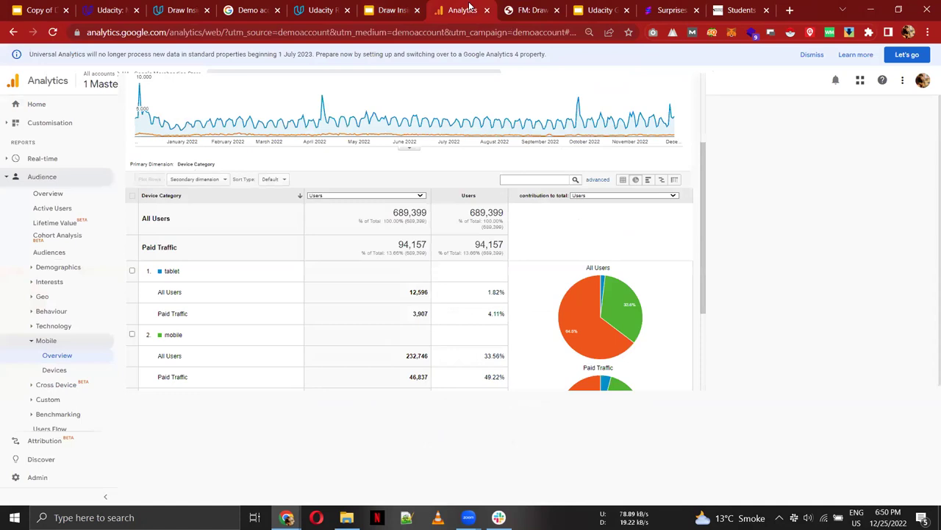
pyautogui.moveTo(704, 252); pyautogui.dragTo(702, 335)
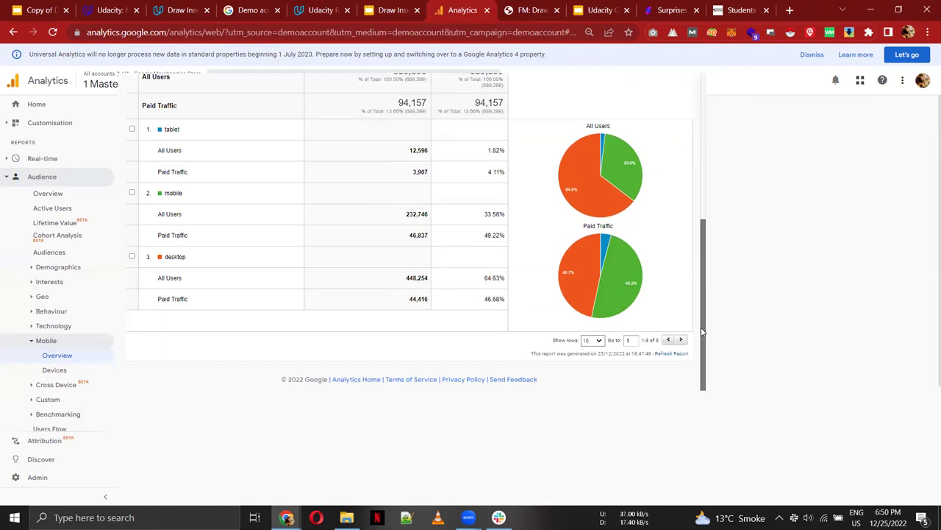
pyautogui.moveTo(702, 332); pyautogui.dragTo(700, 303)
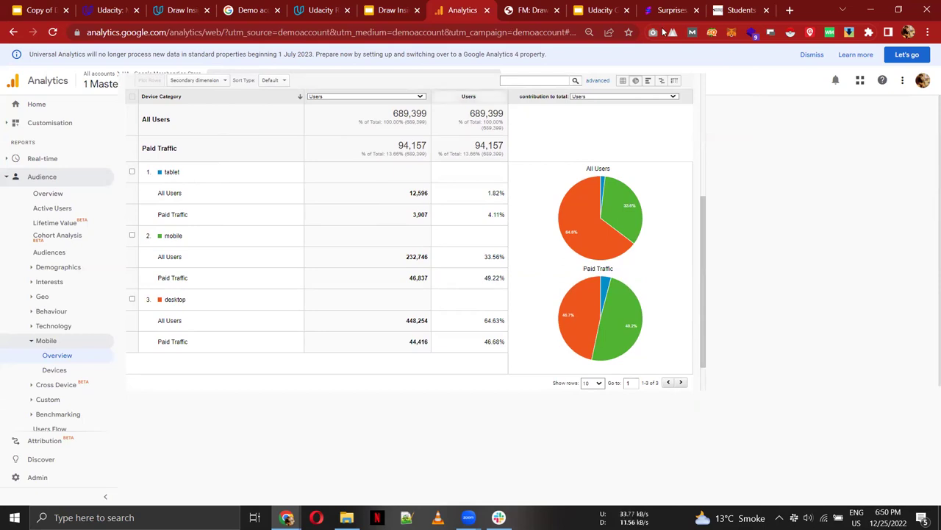
pyautogui.click(868, 32)
pyautogui.scroll(-1, 780, 280)
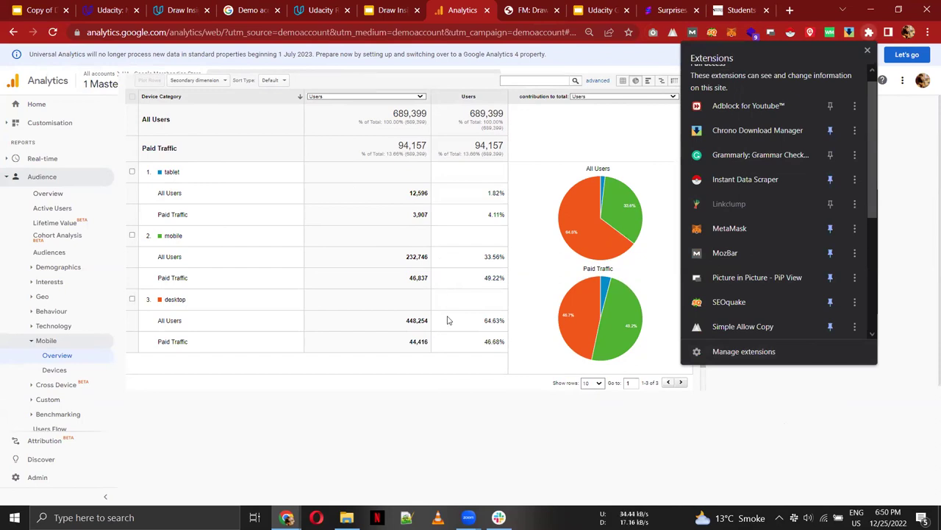
pyautogui.click(594, 436)
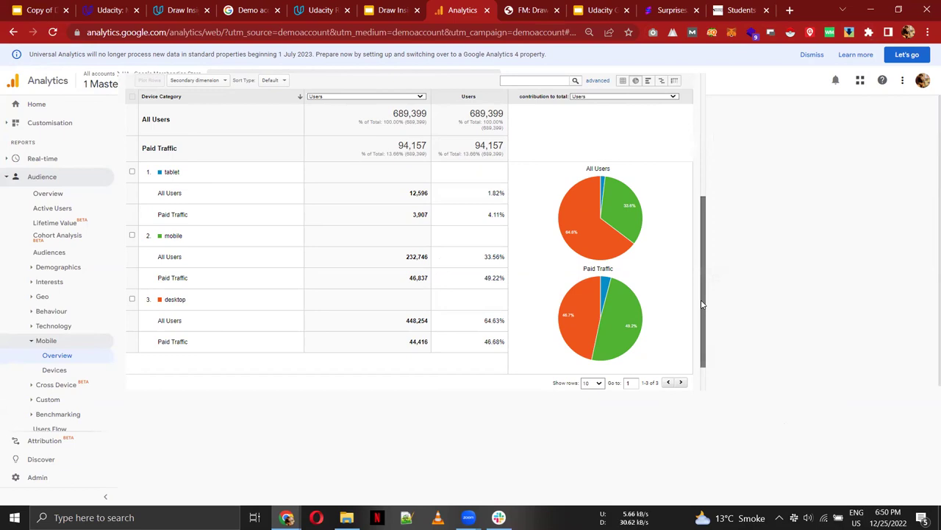
pyautogui.moveTo(702, 304); pyautogui.dragTo(699, 301)
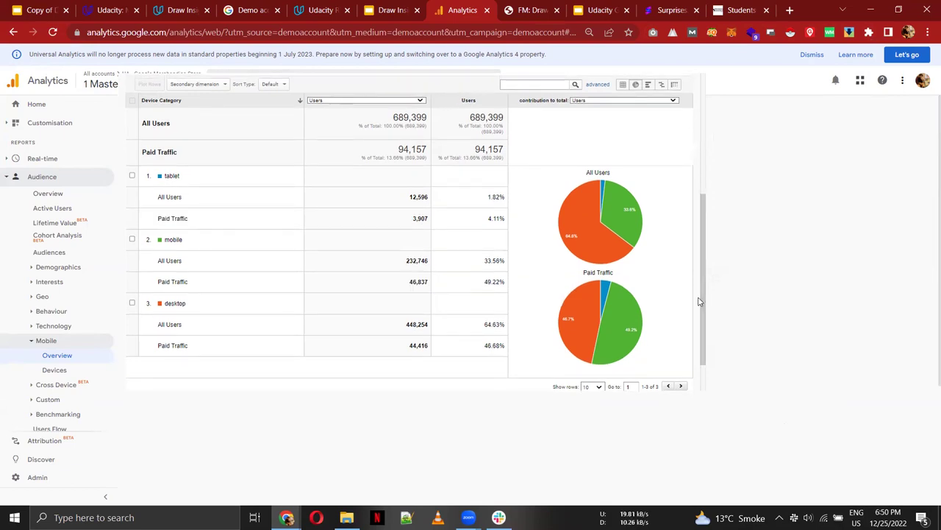
# Step: Read the Standard Display: Acquisition slide's screenshot requirements in the template, expanding the Acquisition reports in Google Analytics in between
pyautogui.click(382, 6)
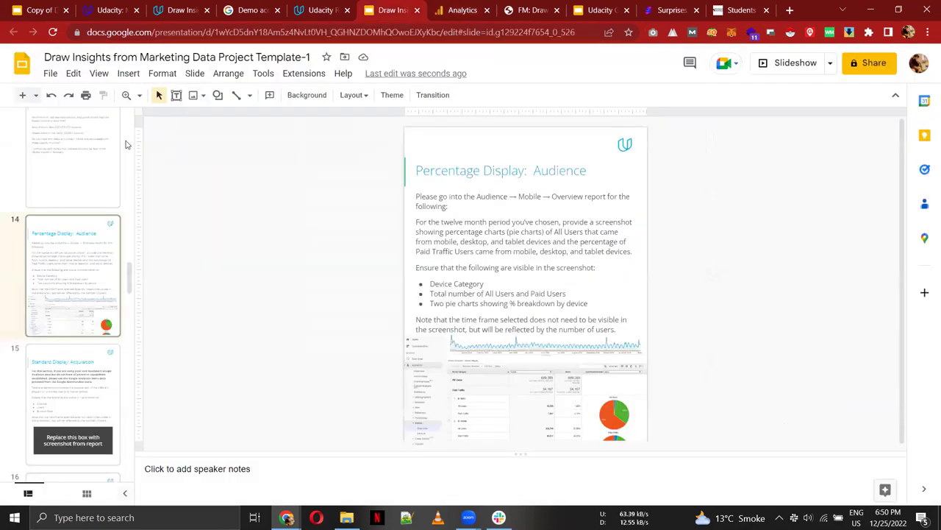
pyautogui.click(48, 403)
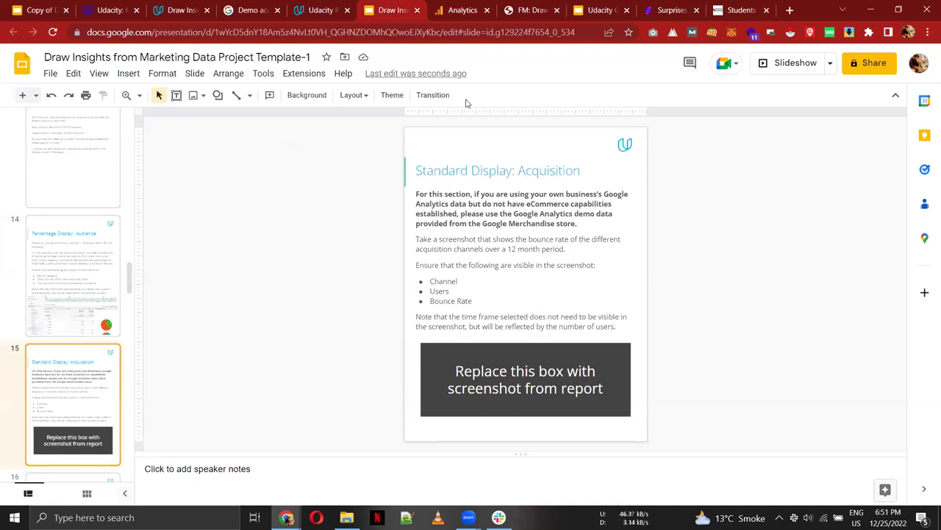
pyautogui.click(461, 10)
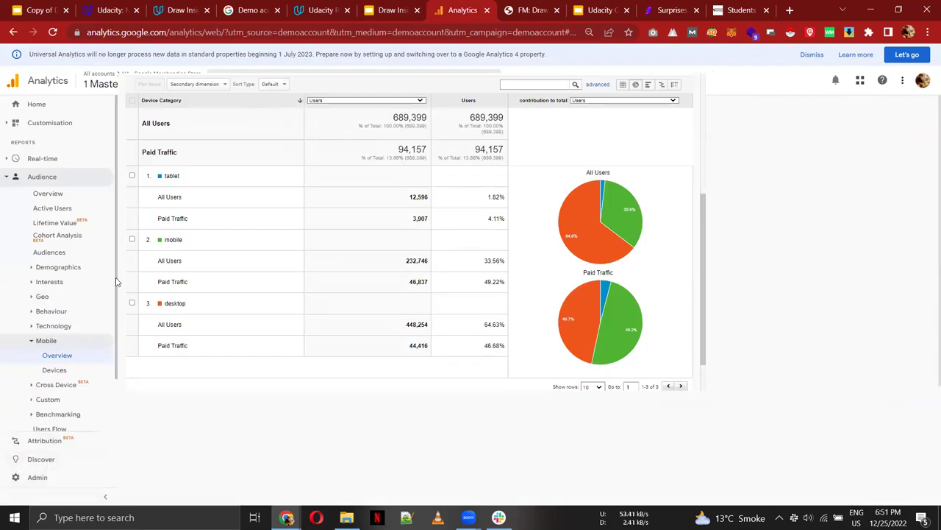
pyautogui.moveTo(115, 284); pyautogui.dragTo(109, 357)
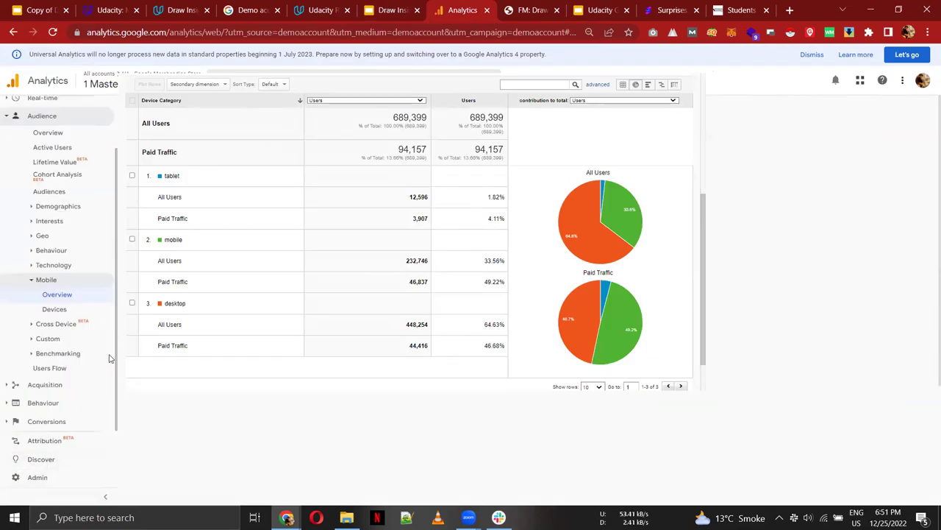
pyautogui.click(55, 390)
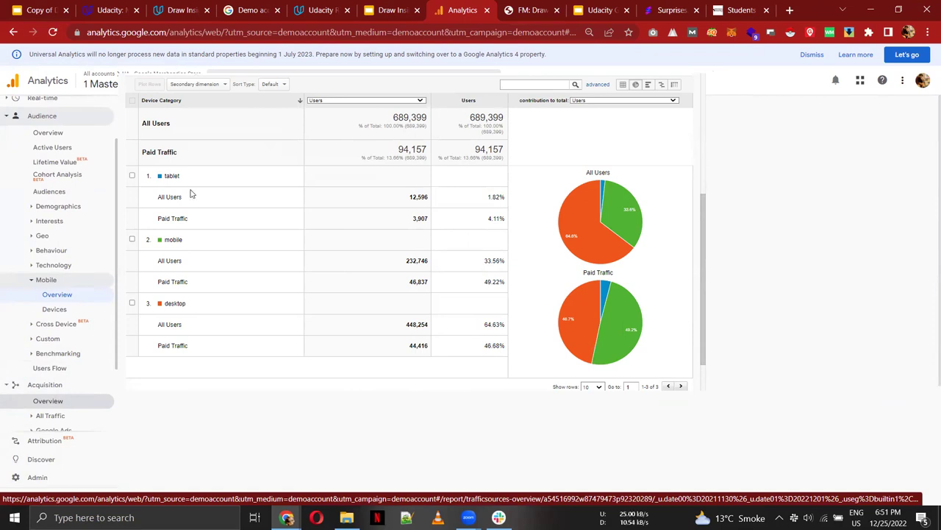
pyautogui.click(404, 8)
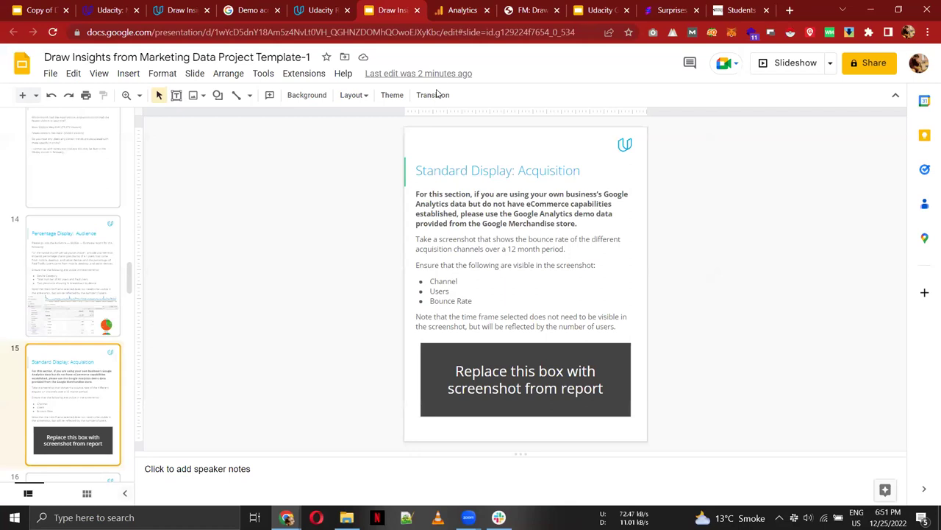
pyautogui.click(445, 6)
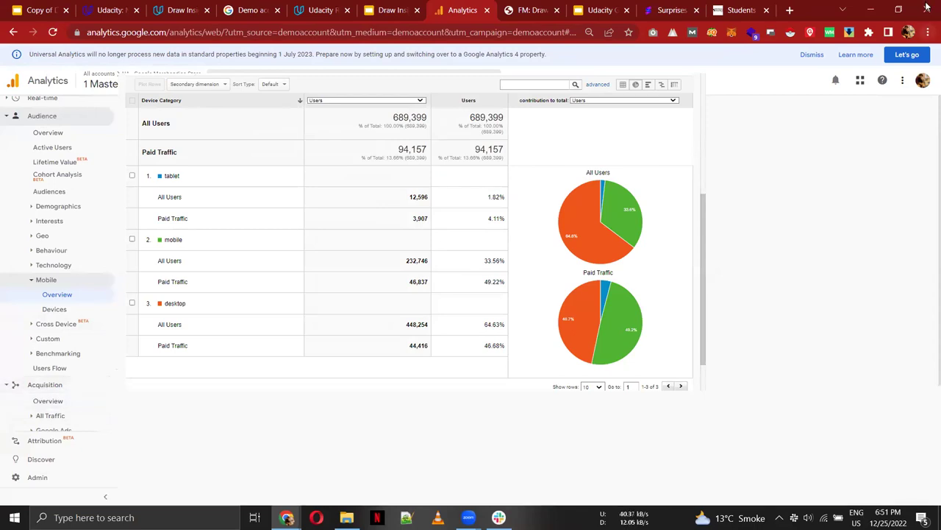
# Step: Set the browser zoom for Google Analytics back to 100%
pyautogui.click(928, 31)
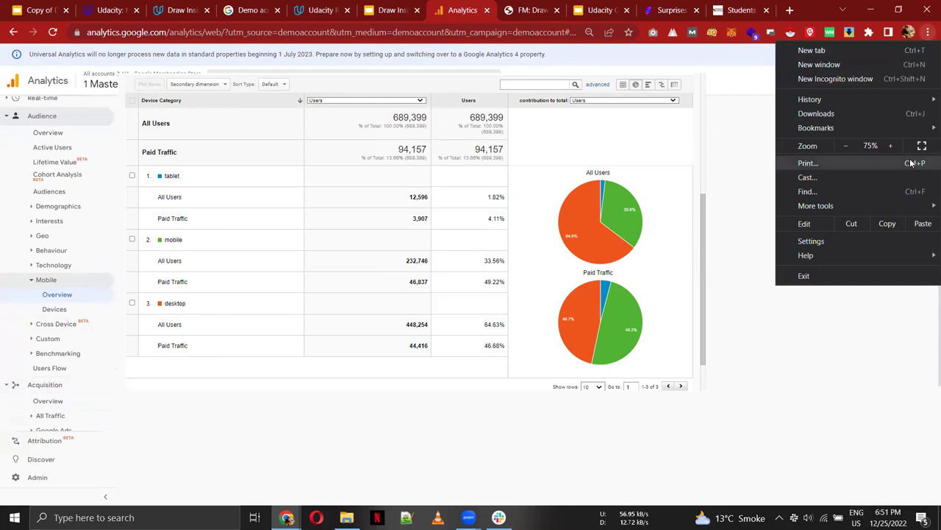
pyautogui.click(897, 146)
pyautogui.click(897, 147)
pyautogui.click(897, 146)
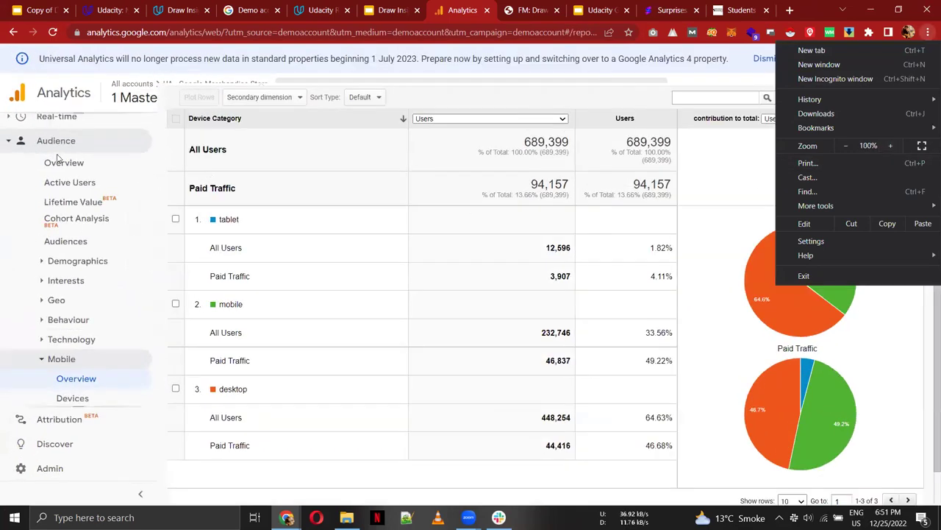
pyautogui.click(151, 181)
# Step: Open the Acquisition Overview report in Google Analytics and reload the page so it displays at full width
pyautogui.click(152, 182)
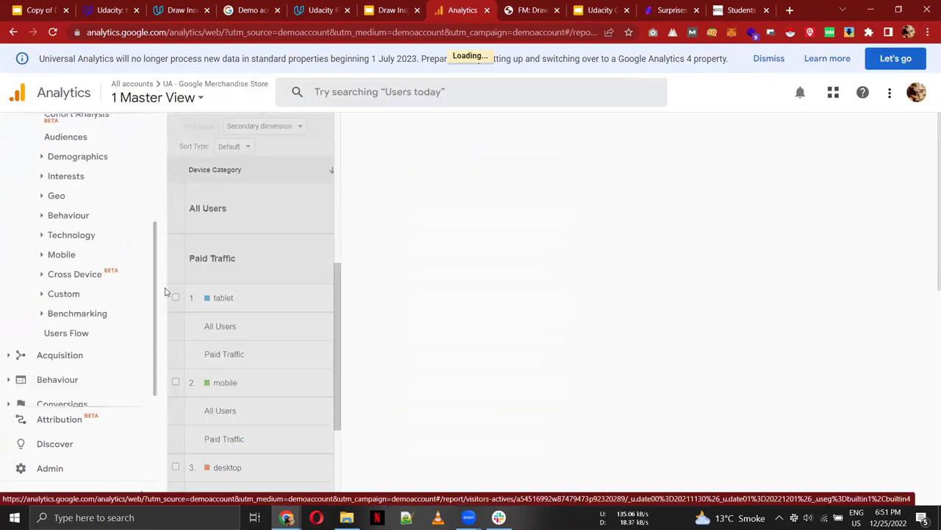
pyautogui.click(81, 346)
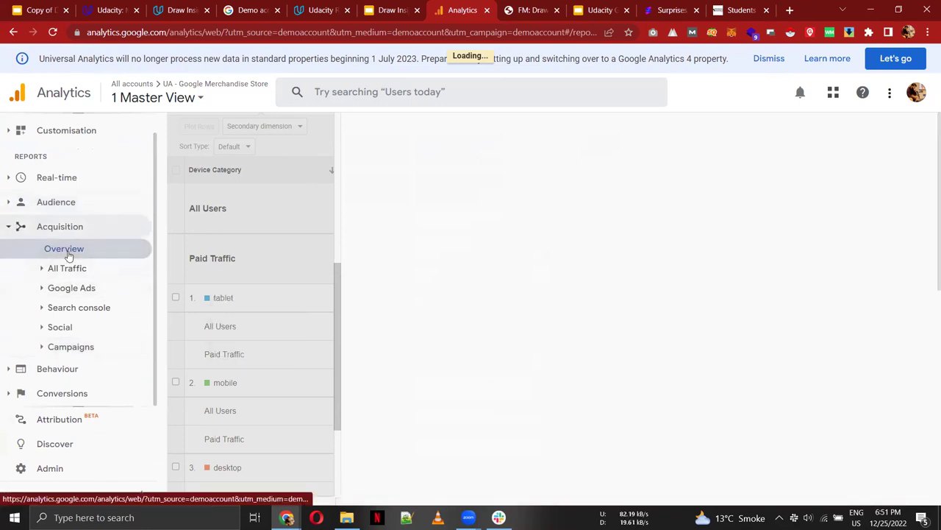
pyautogui.click(67, 255)
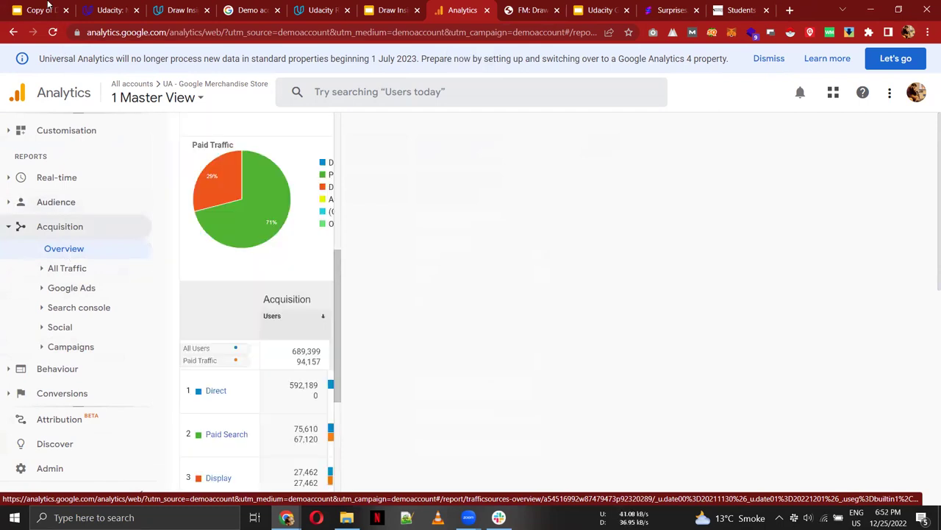
pyautogui.click(54, 34)
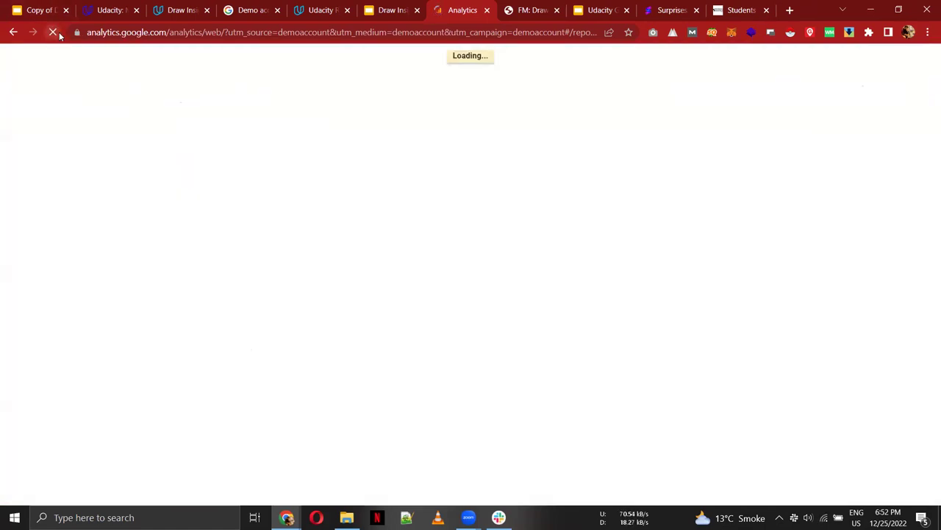
# Step: Check the 12 month period requirement on the Standard Display: Acquisition slide against the Acquisition Overview report's date range
pyautogui.click(371, 7)
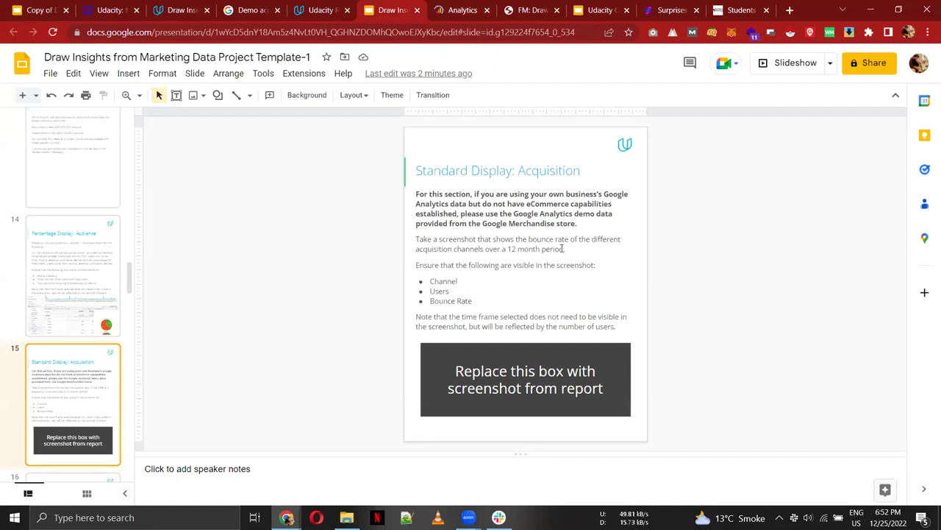
pyautogui.moveTo(513, 249); pyautogui.dragTo(564, 249)
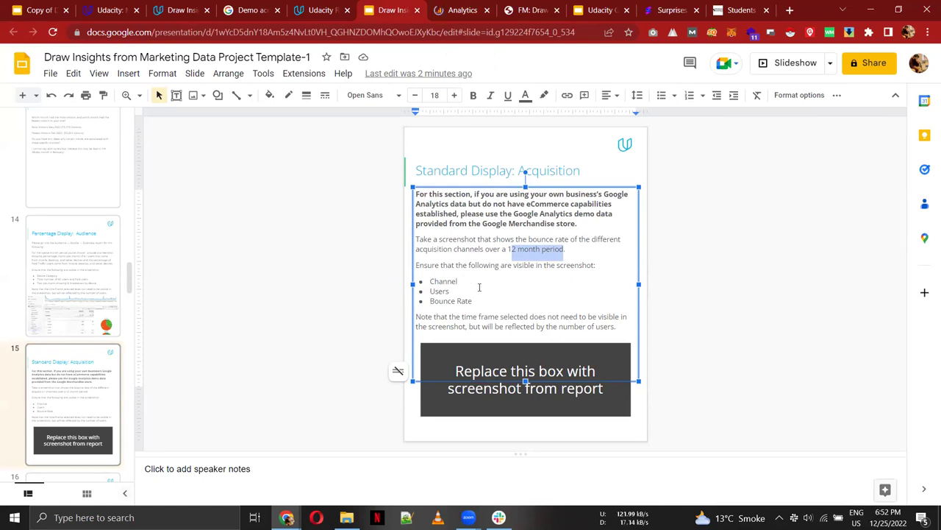
pyautogui.click(457, 10)
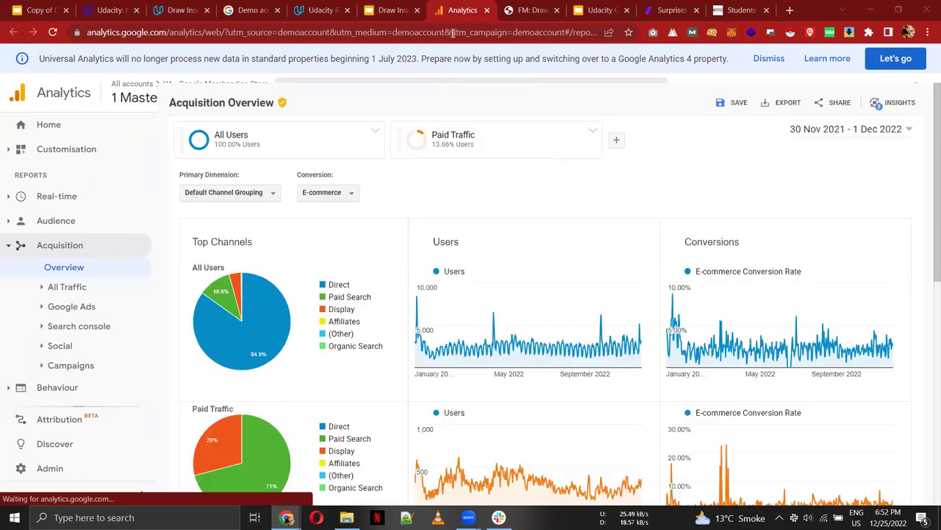
pyautogui.moveTo(511, 141)
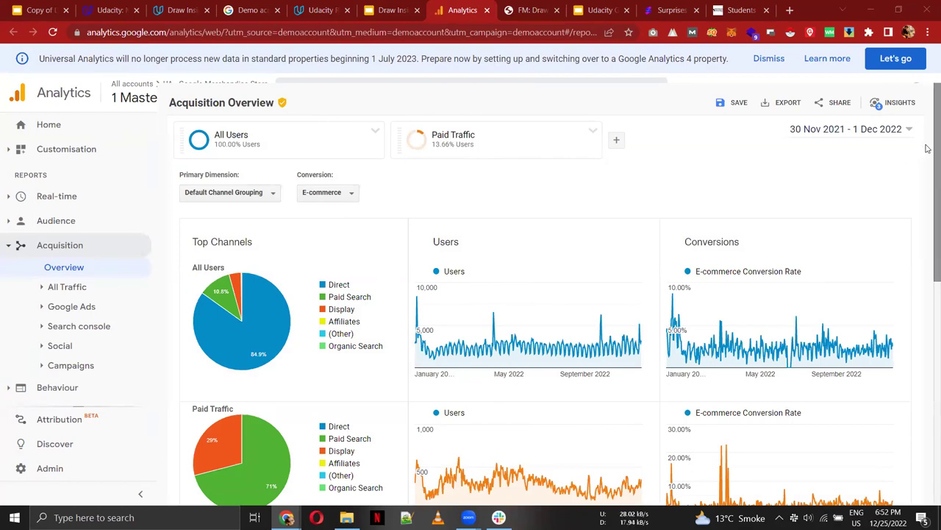
pyautogui.scroll(-1, 928, 149)
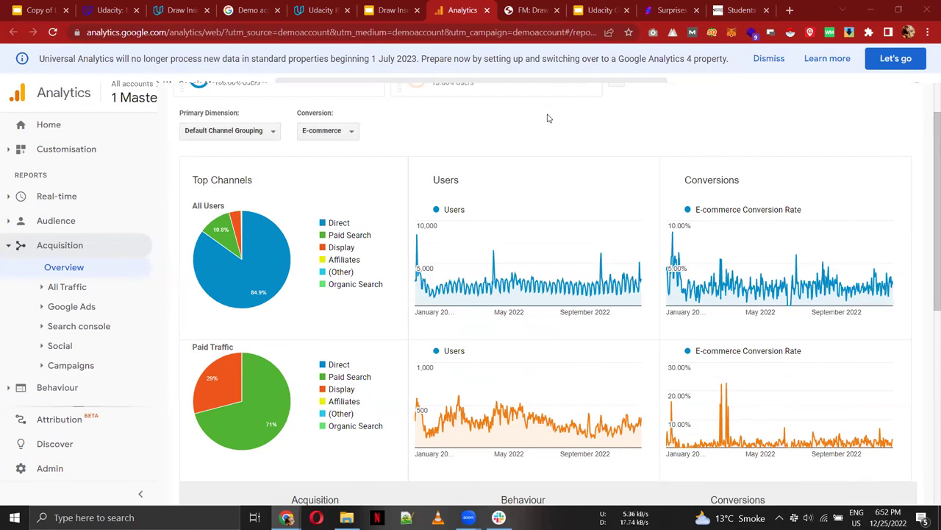
pyautogui.hotkey('alt', 'Tab')
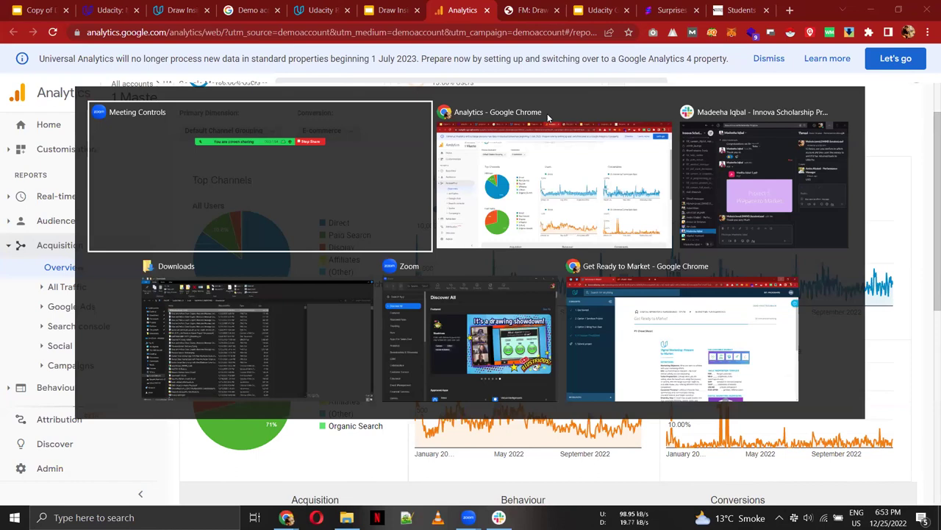
pyautogui.hotkey('alt', 'Tab')
pyautogui.hotkey('alt', 'Tab')
pyautogui.hotkey('alt', 'Tab')
pyautogui.hotkey('alt', 'Tab')
pyautogui.hotkey('alt', 'Tab')
pyautogui.hotkey('alt', 'Tab')
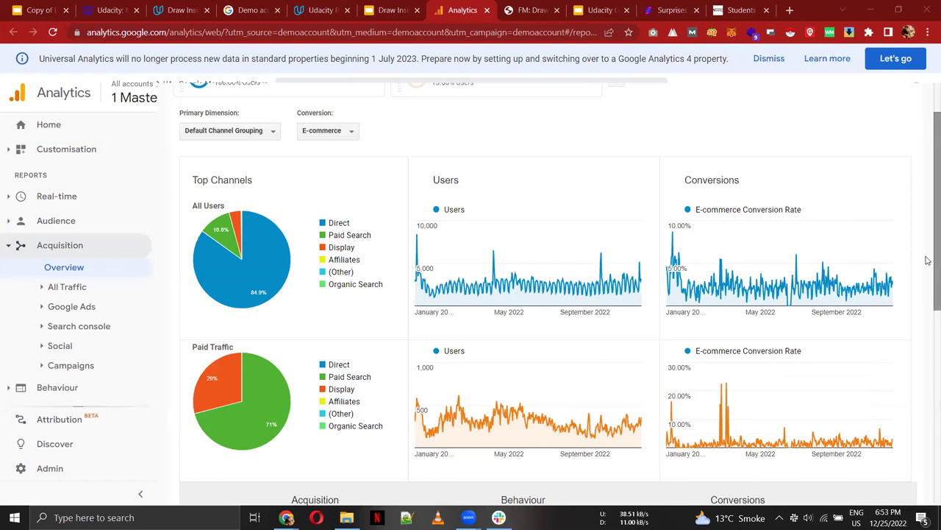
# Step: Examine the Acquisition Overview report for the channels, users and bounce rate that the slide asks for
pyautogui.scroll(1, 927, 199)
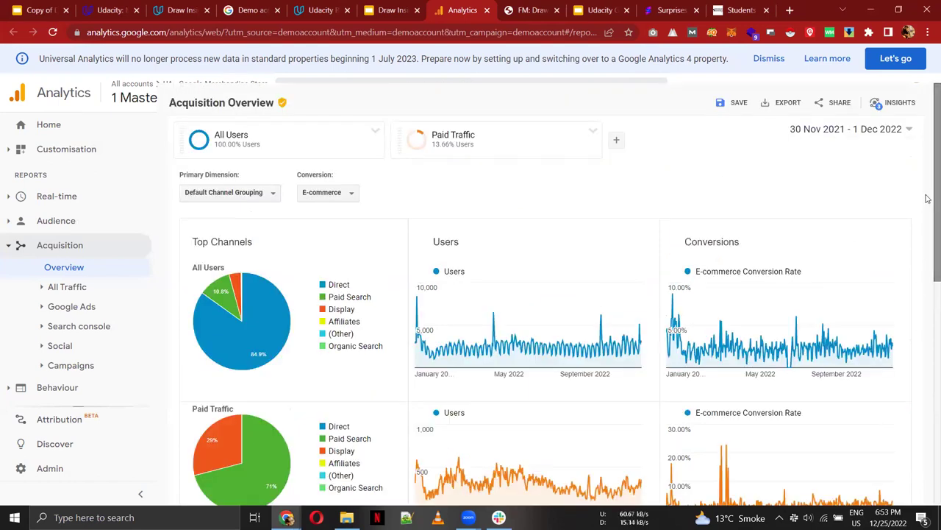
pyautogui.scroll(-1, 928, 212)
pyautogui.scroll(-2, 927, 212)
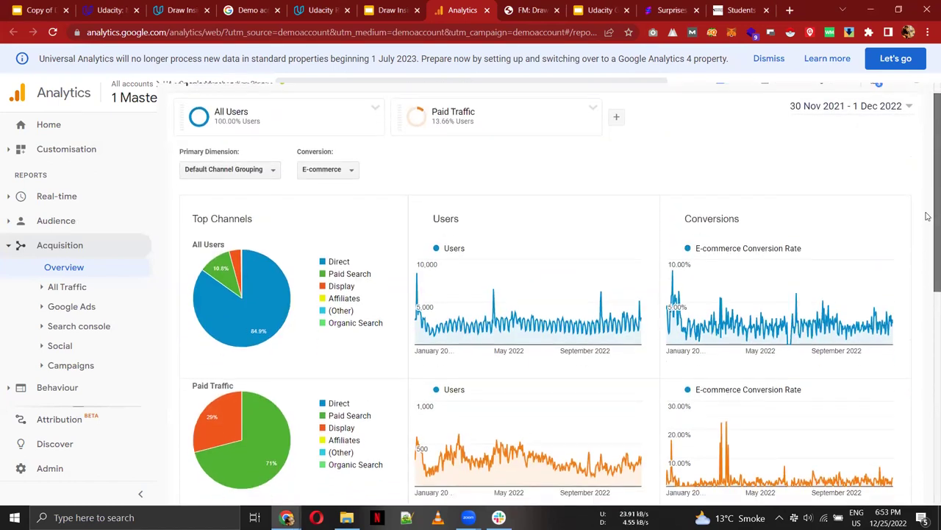
pyautogui.scroll(-4, 927, 302)
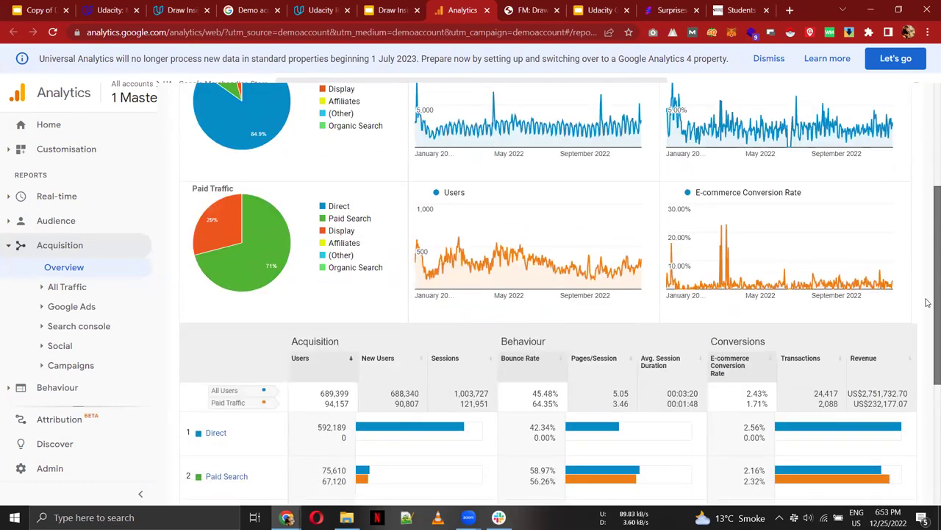
pyautogui.scroll(6, 927, 419)
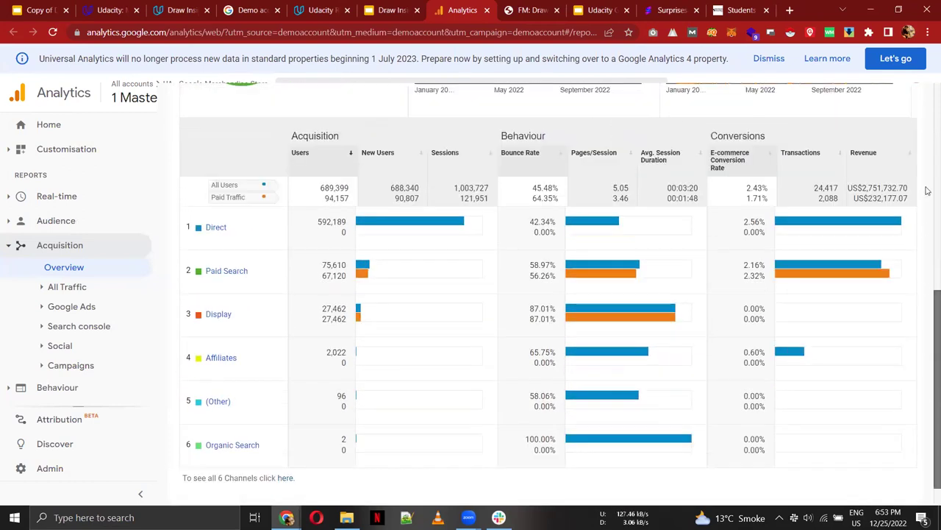
pyautogui.scroll(-1, 927, 181)
pyautogui.scroll(1, 927, 181)
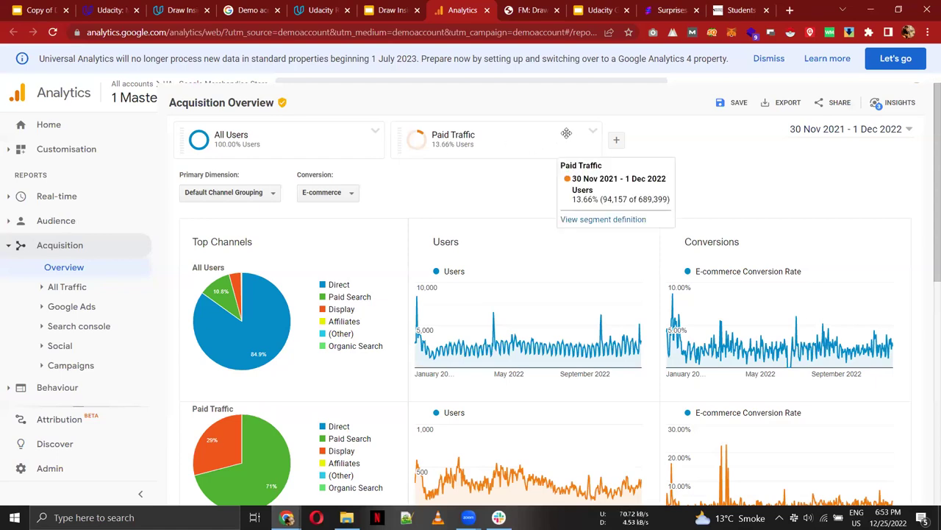
# Step: Remove the Paid Traffic segment from the Acquisition Overview report and show the channel table with users and bounce rate
pyautogui.click(593, 131)
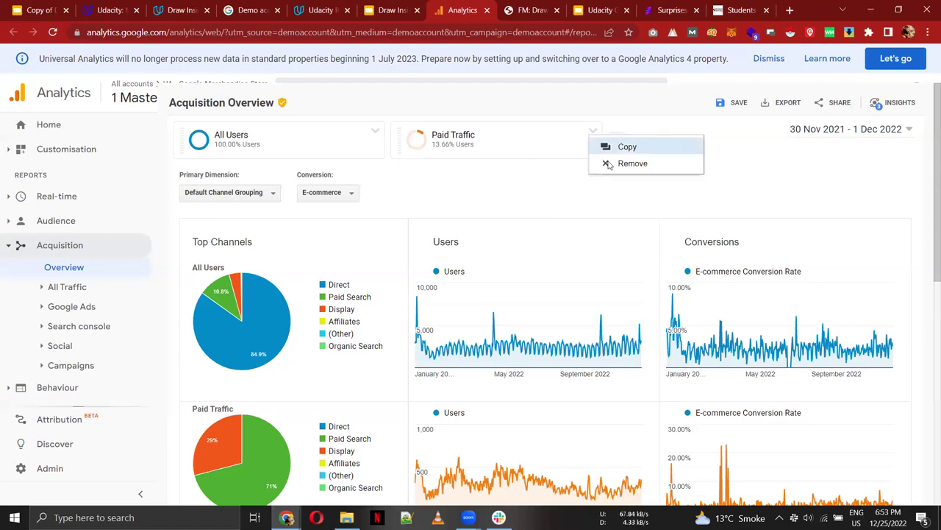
pyautogui.click(607, 163)
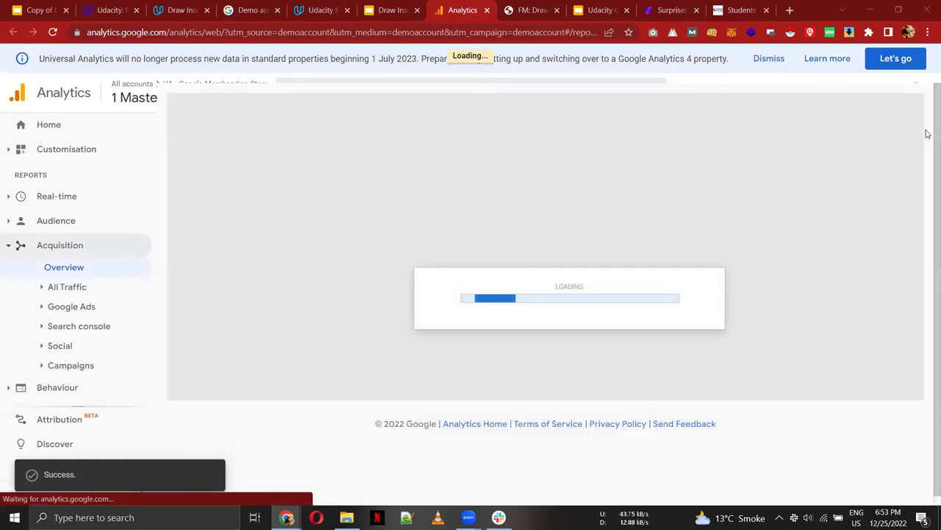
pyautogui.scroll(-2, 928, 148)
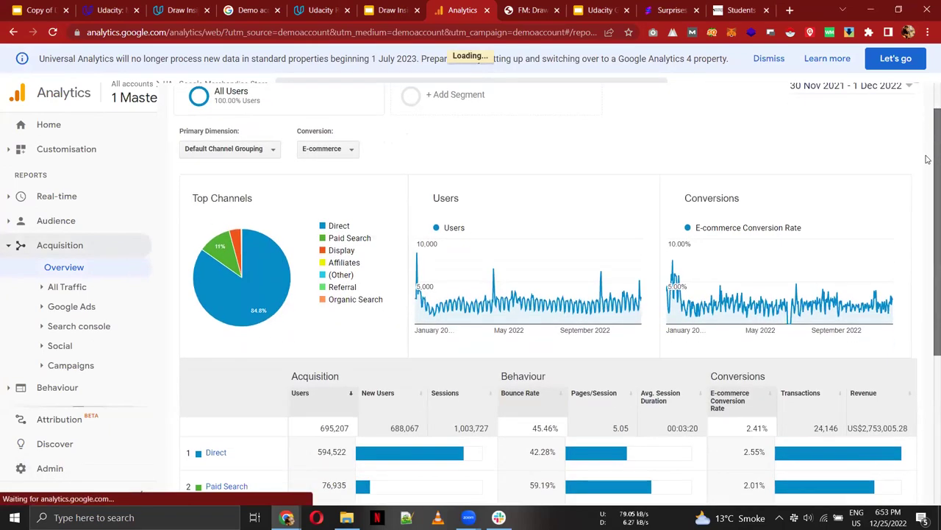
pyautogui.scroll(-3, 929, 160)
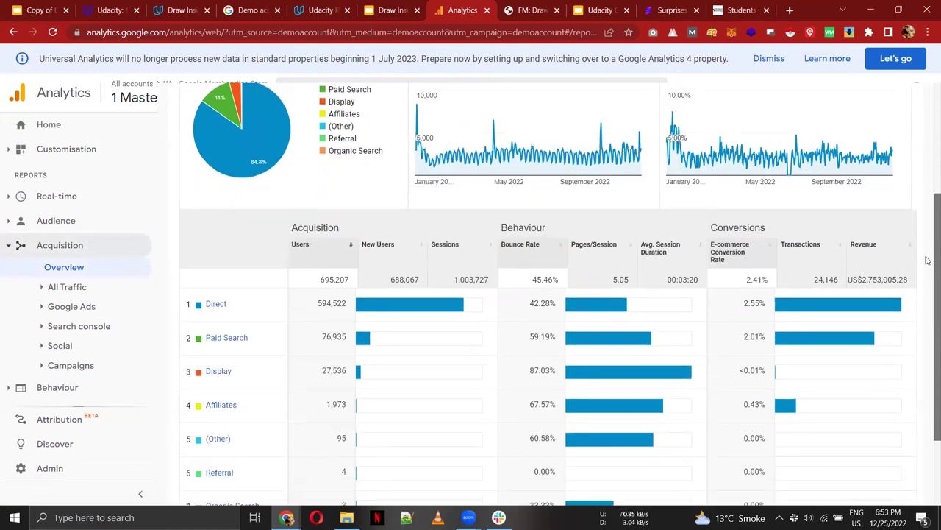
pyautogui.scroll(-2, 928, 259)
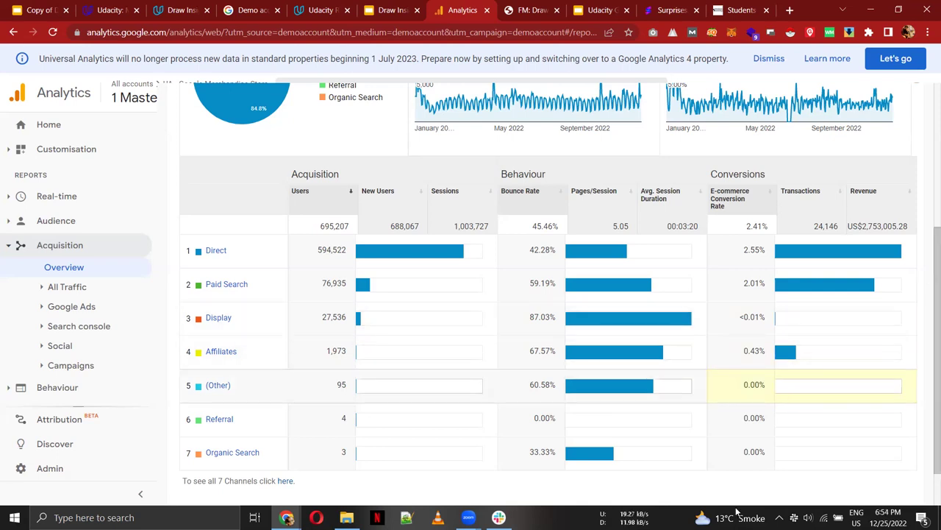
pyautogui.moveTo(738, 510)
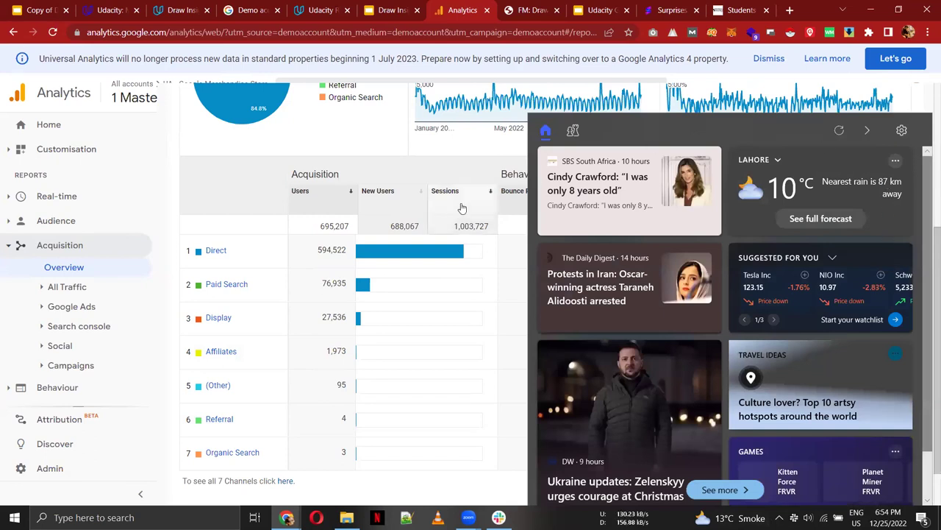
pyautogui.click(488, 170)
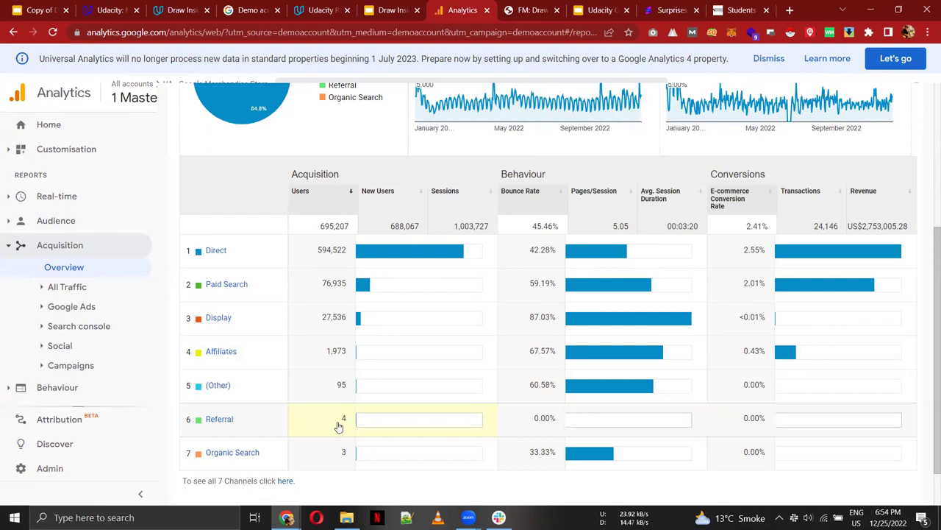
pyautogui.click(379, 421)
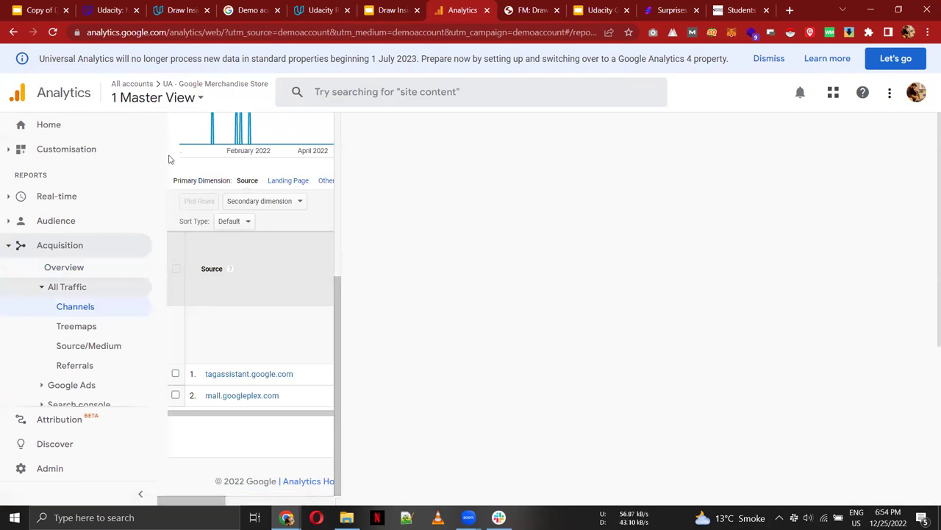
pyautogui.click(74, 269)
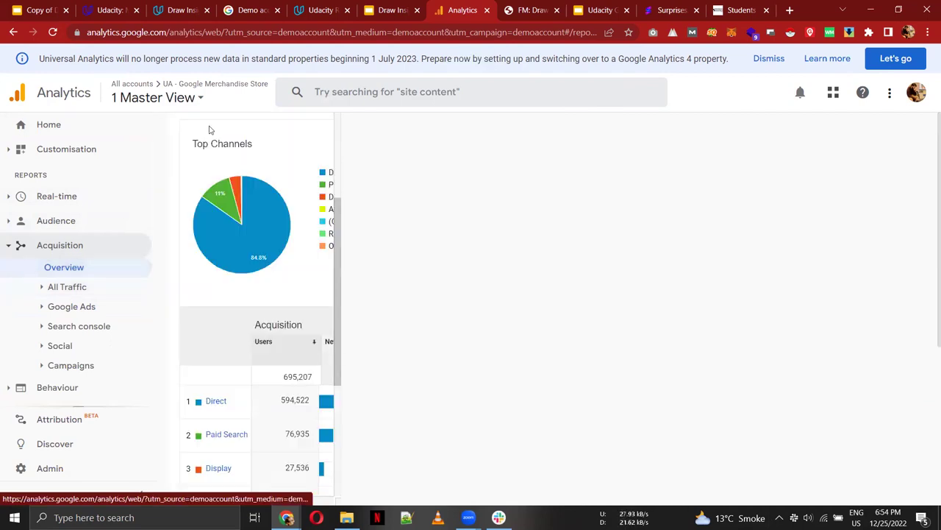
pyautogui.click(52, 33)
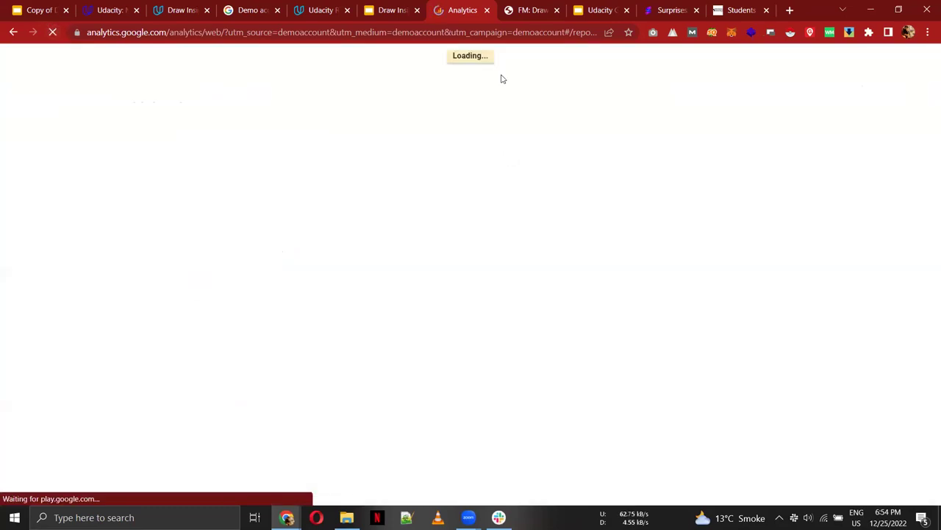
# Step: Check the Standard Display: Acquisition slide for the items the screenshot must show: Channel, Users and Bounce Rate
pyautogui.click(397, 9)
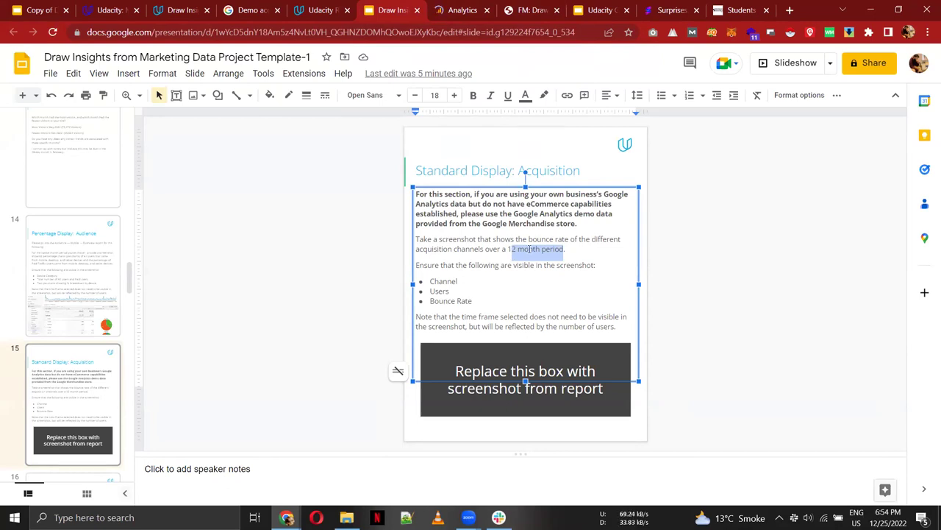
pyautogui.tripleClick(444, 301)
pyautogui.doubleClick(438, 292)
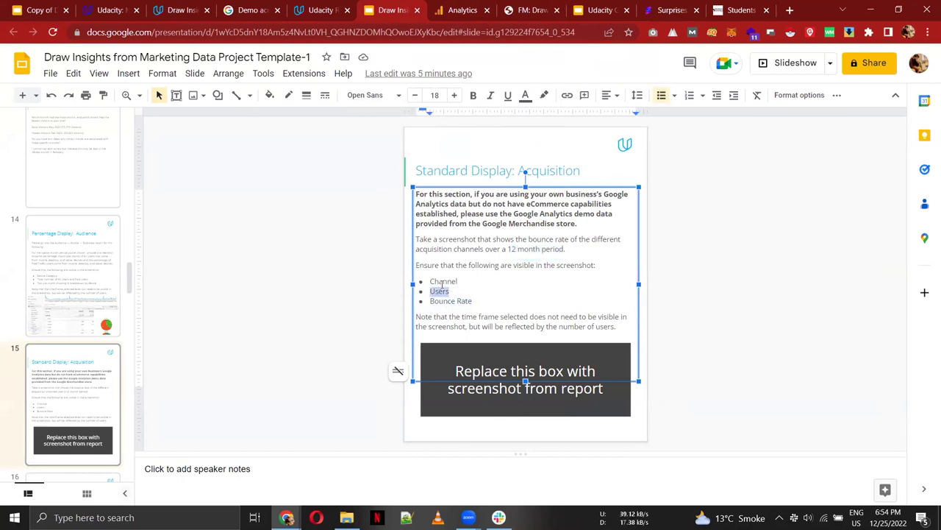
pyautogui.doubleClick(442, 281)
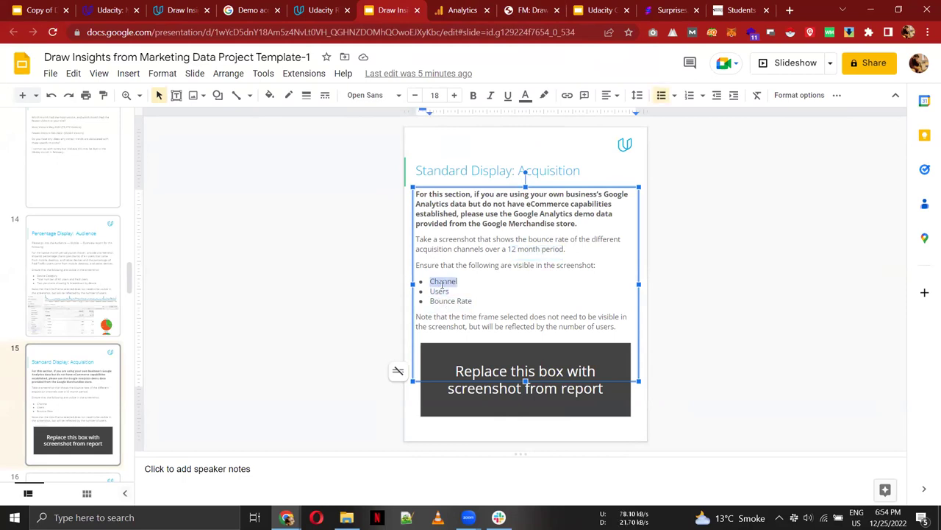
# Step: Capture a screenshot of the Acquisition Overview report with the channel table's users and bounce rate columns in view
pyautogui.click(453, 12)
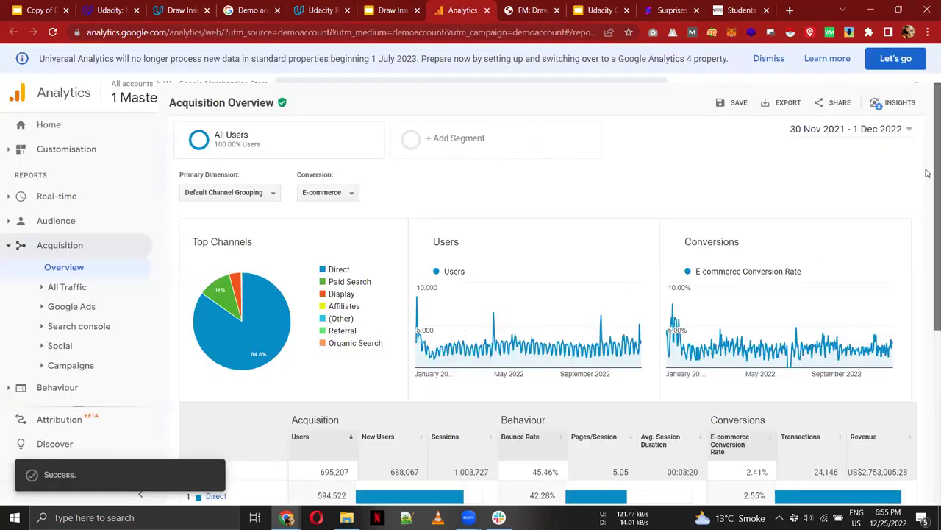
pyautogui.scroll(-2, 929, 196)
pyautogui.scroll(-3, 928, 196)
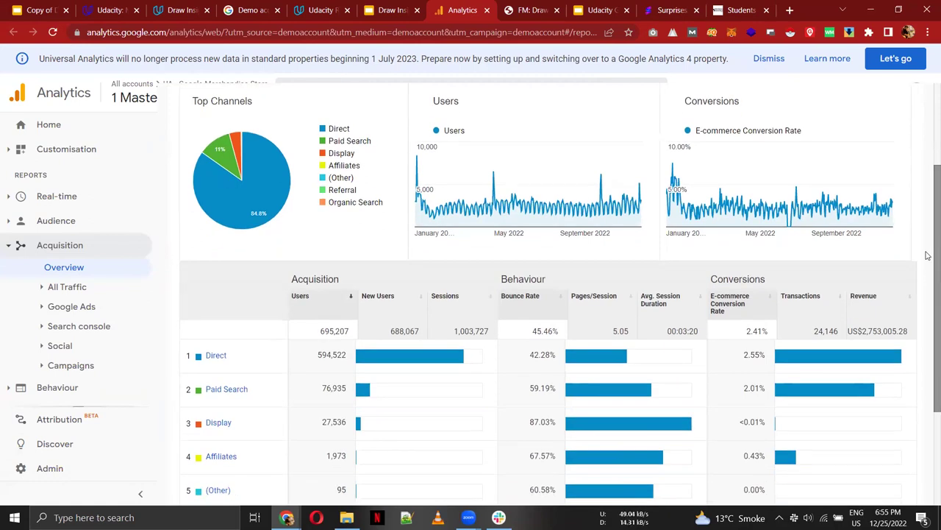
pyautogui.moveTo(928, 256); pyautogui.dragTo(929, 279)
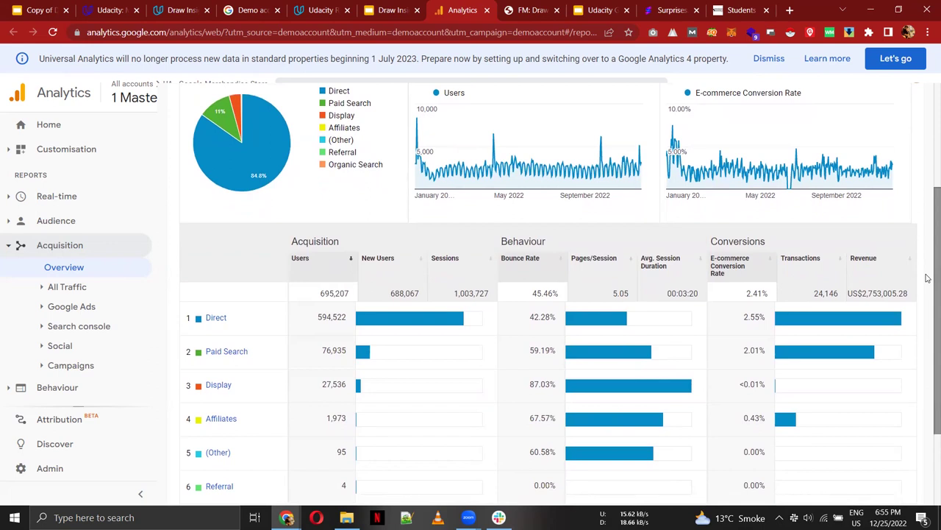
pyautogui.press('super+shift+s')
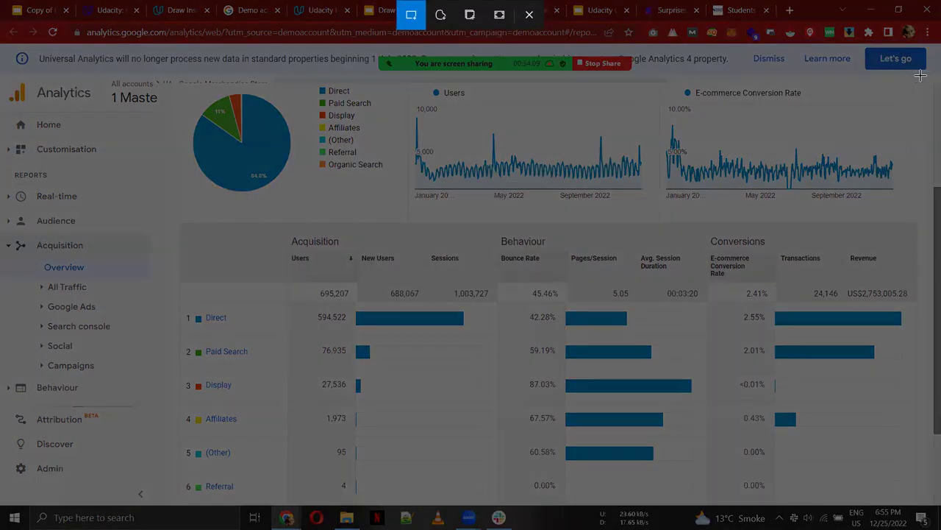
pyautogui.moveTo(920, 75); pyautogui.dragTo(135, 479)
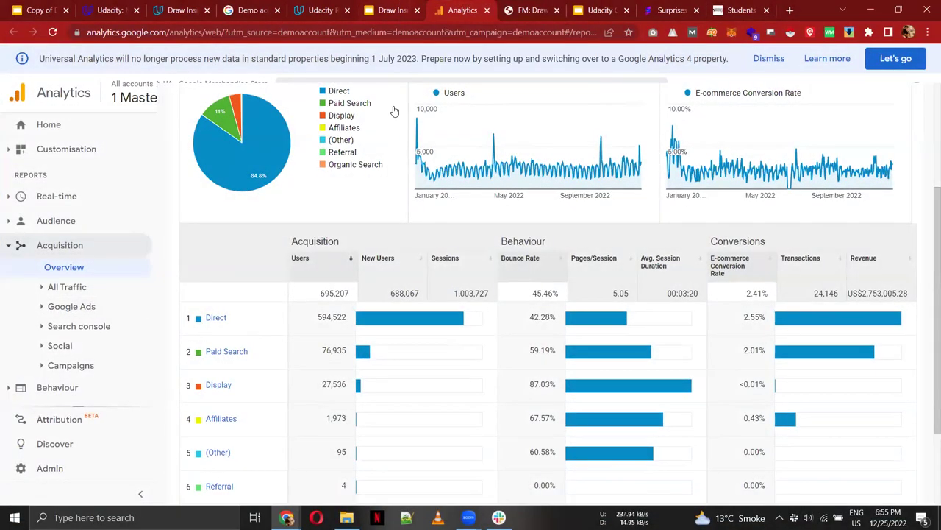
# Step: Replace the placeholder box on the Standard Display: Acquisition slide with the captured report screenshot and enlarge it to nearly the slide's width
pyautogui.click(397, 8)
pyautogui.click(483, 400)
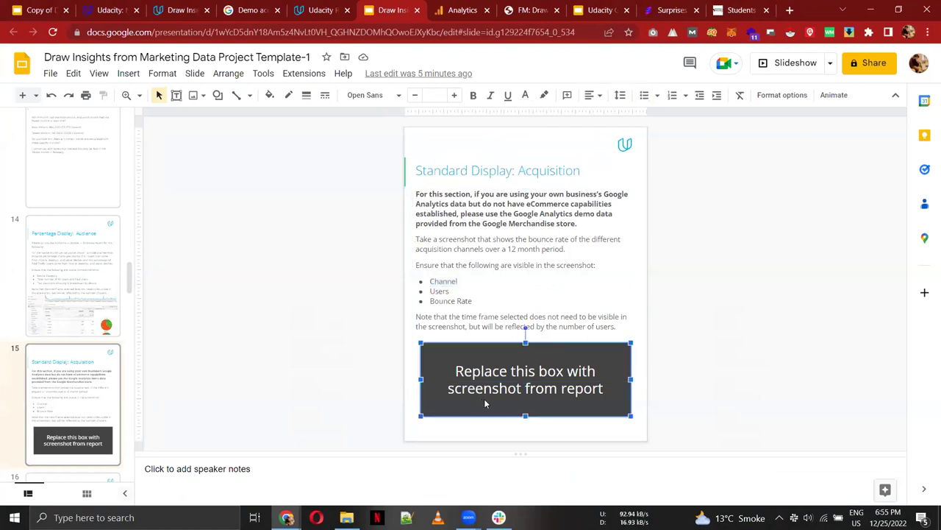
pyautogui.press('Delete')
pyautogui.hotkey('ctrl', 'v')
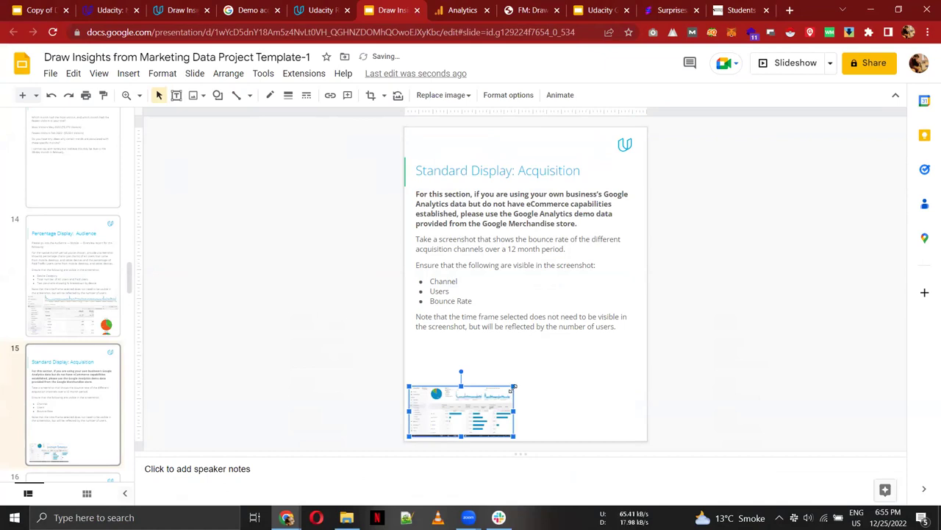
pyautogui.moveTo(514, 392); pyautogui.dragTo(625, 363)
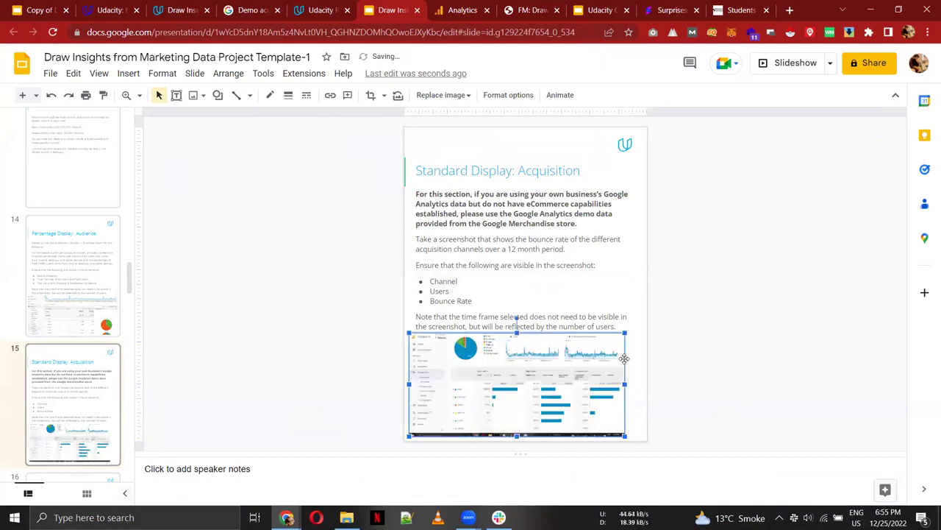
pyautogui.click(708, 358)
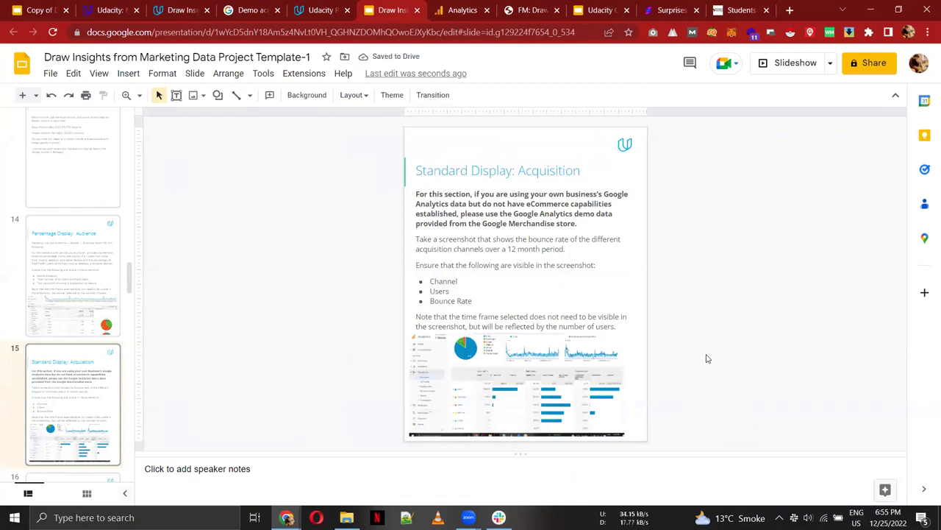
# Step: Open slide 16 with the questions about the channels' bounce rates and eCommerce conversion rates
pyautogui.click(43, 410)
pyautogui.press('Down')
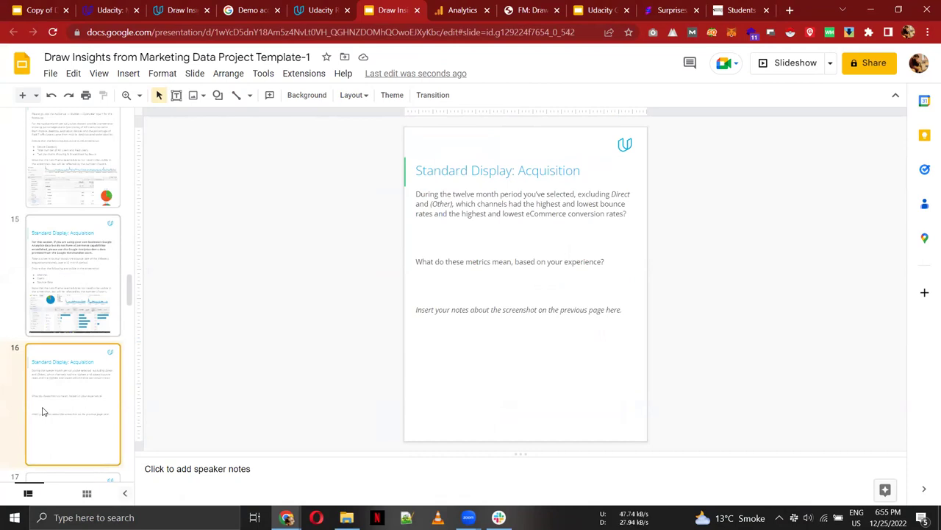
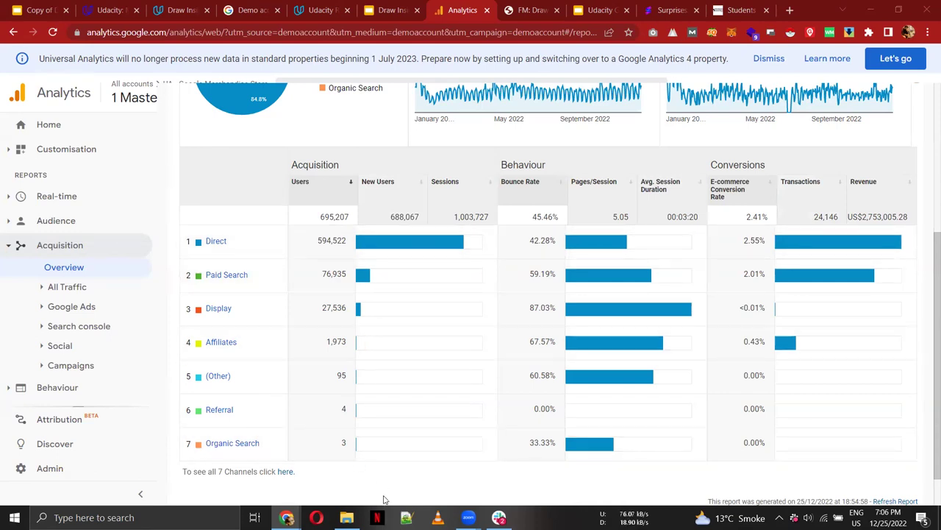
pyautogui.hotkey('alt', 'Tab')
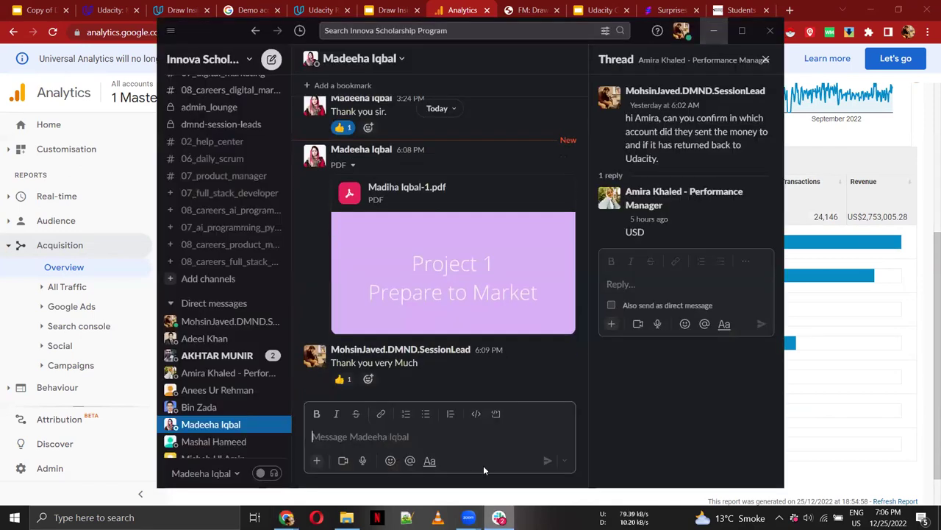
pyautogui.hotkey('alt', 'Tab')
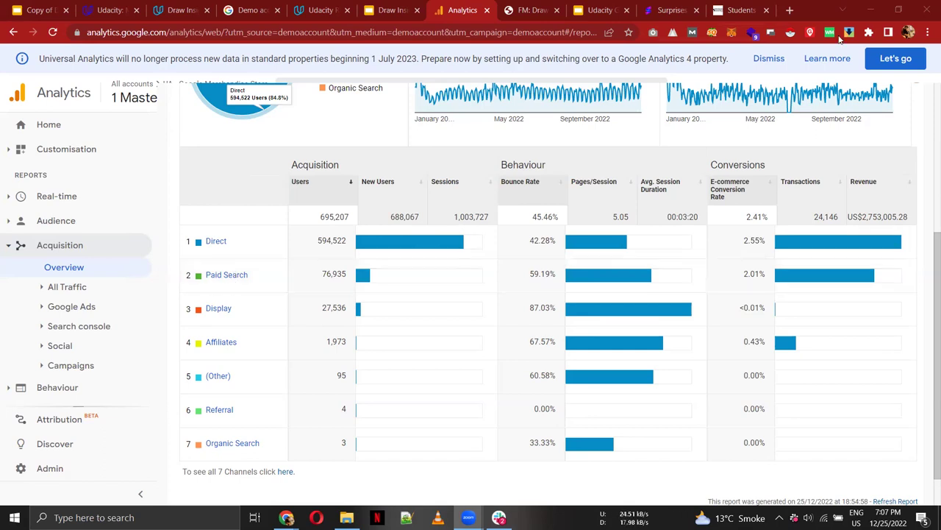
# Step: Search Google for "Insurance lawyers in newyork" in a new browser tab
pyautogui.click(790, 11)
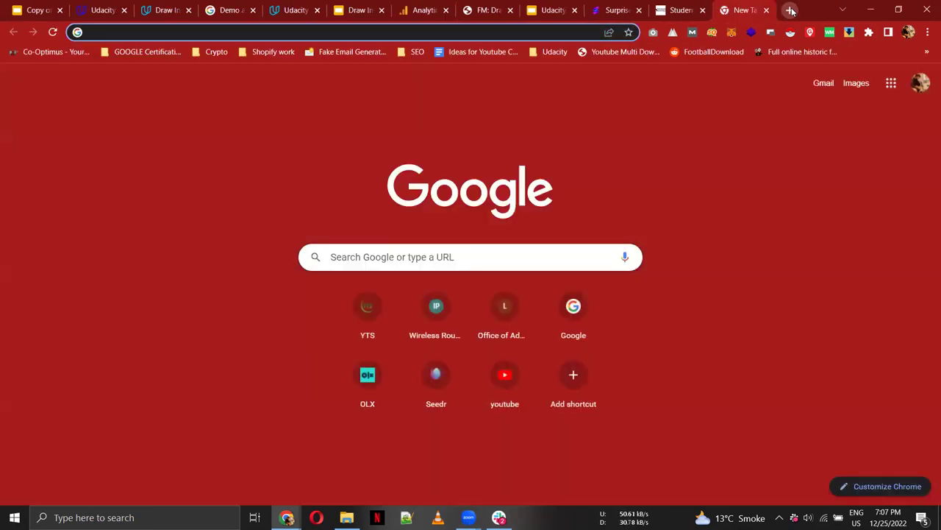
pyautogui.write('Insuranc')
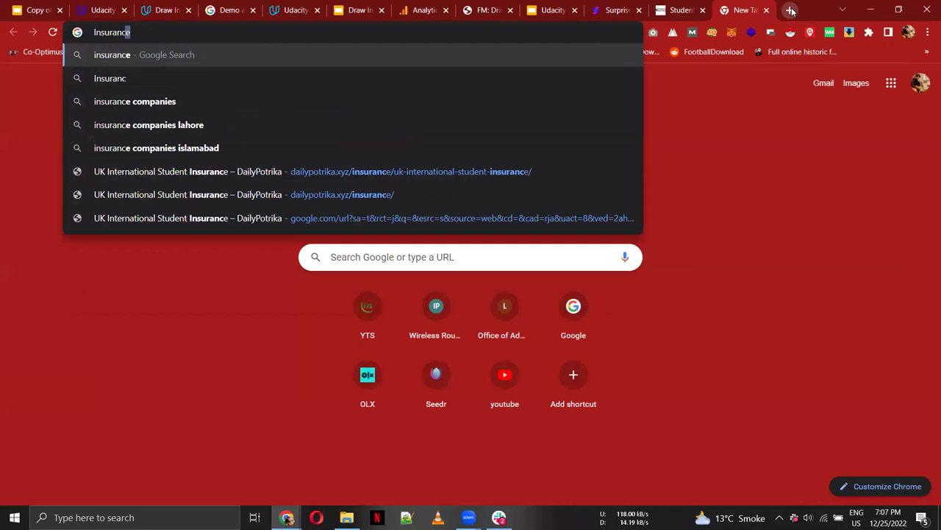
pyautogui.write('e lawyers')
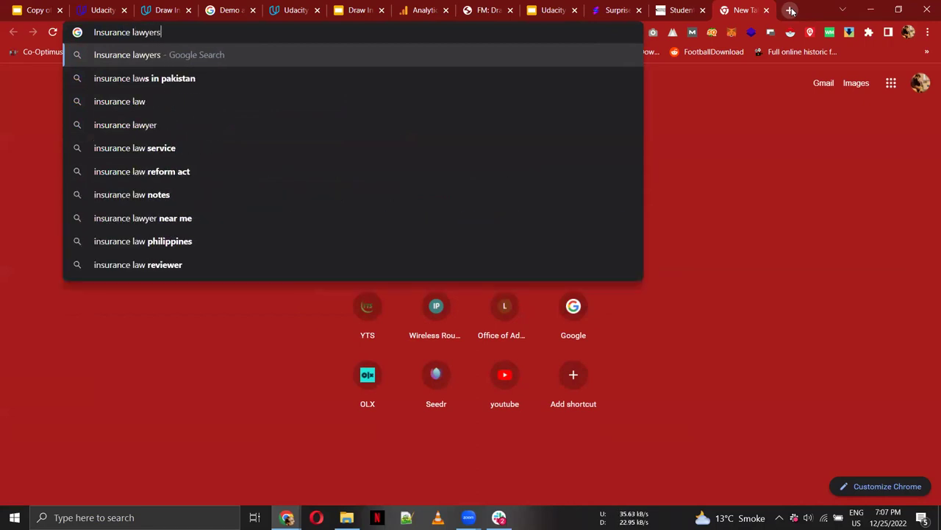
pyautogui.write(' in newyouo')
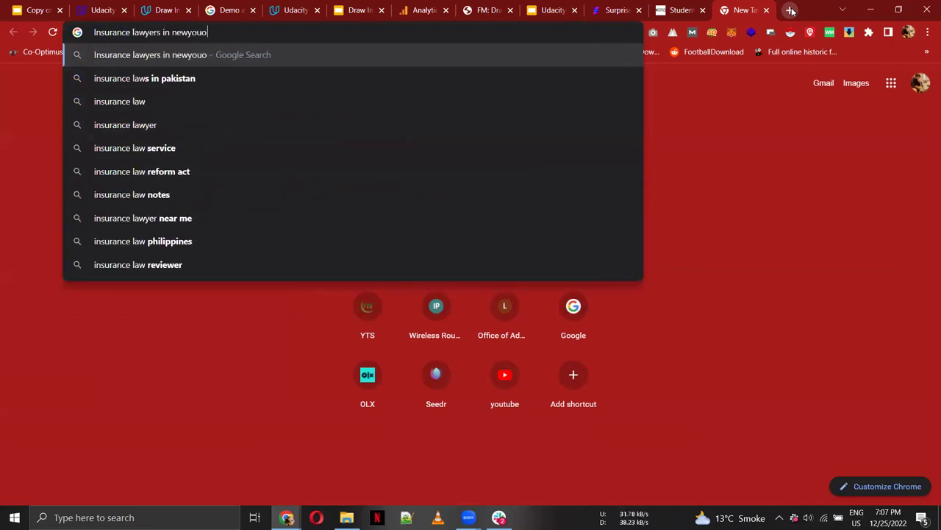
pyautogui.press('BackSpace')
pyautogui.press('BackSpace')
pyautogui.write('rk')
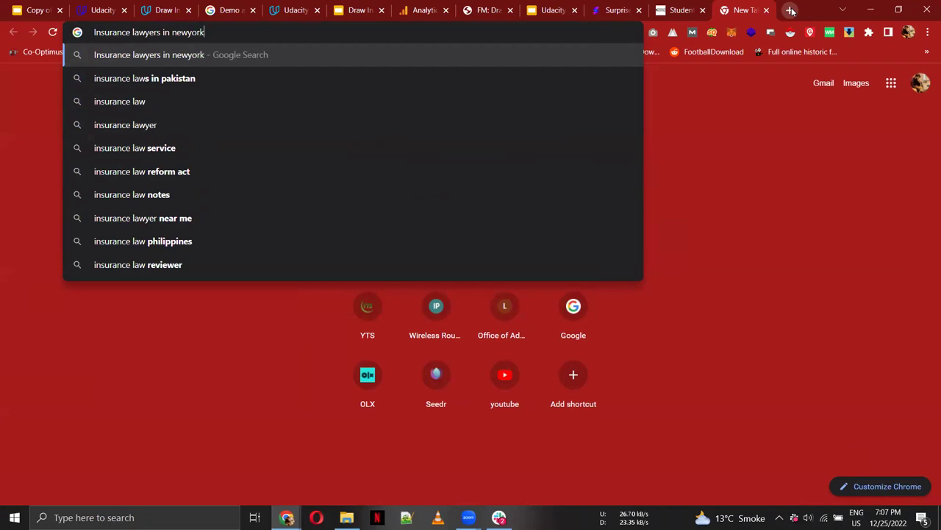
pyautogui.press('Return')
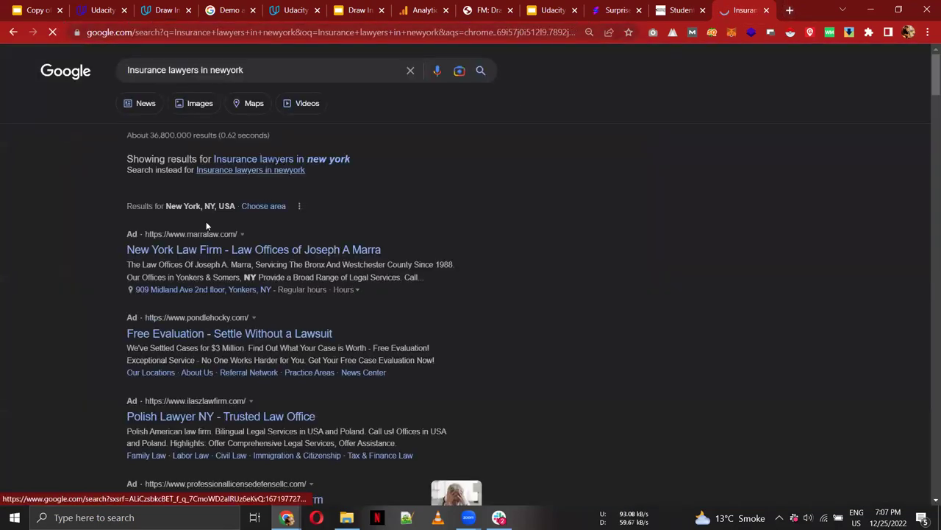
# Step: Examine the first law firm ad and the other ads above the business listings in the search results
pyautogui.moveTo(105, 236); pyautogui.dragTo(451, 289)
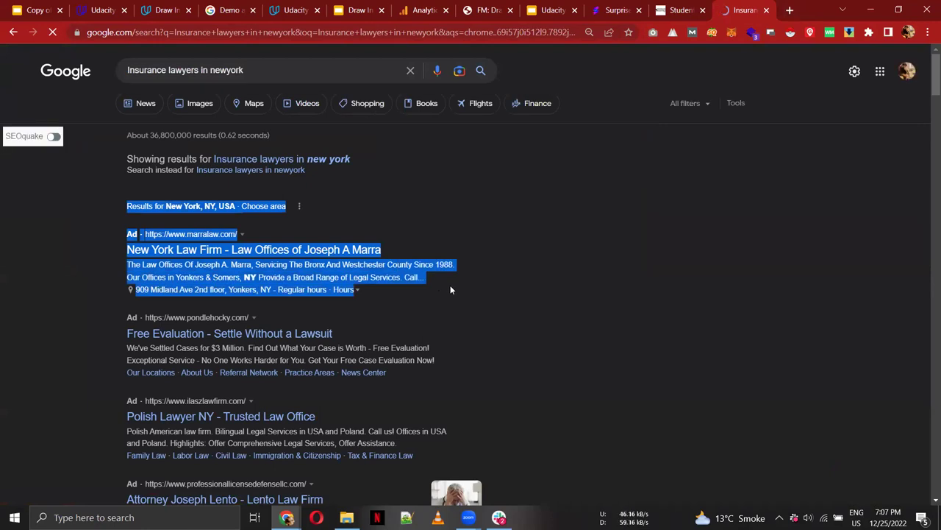
pyautogui.click(1, 306)
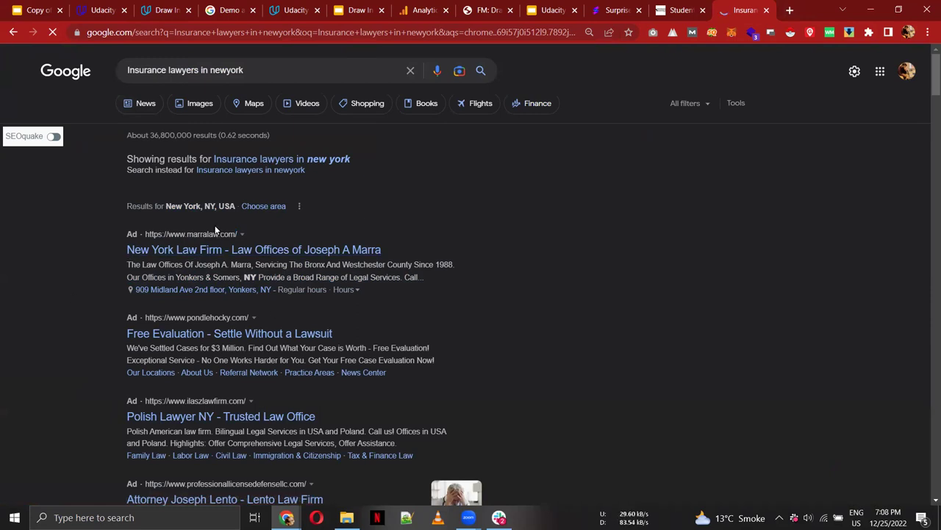
pyautogui.scroll(-5, 215, 228)
pyautogui.scroll(5, 221, 209)
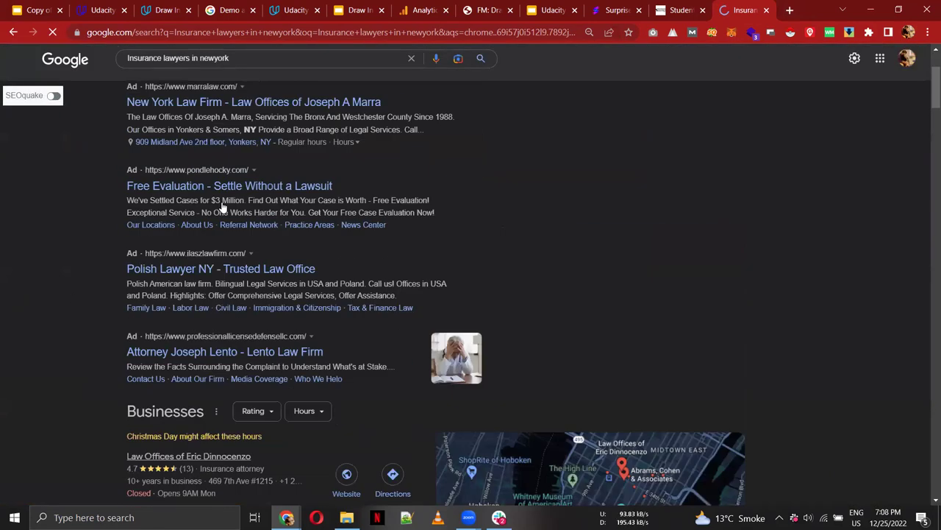
# Step: Search Google for "Marriage law blog" in place of the insurance lawyers query
pyautogui.write('/')
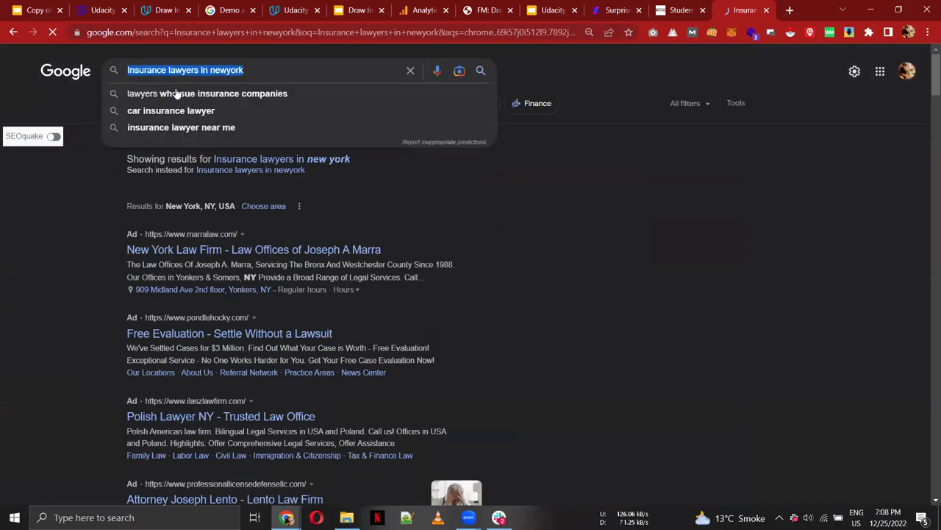
pyautogui.write('Marriage law nbl')
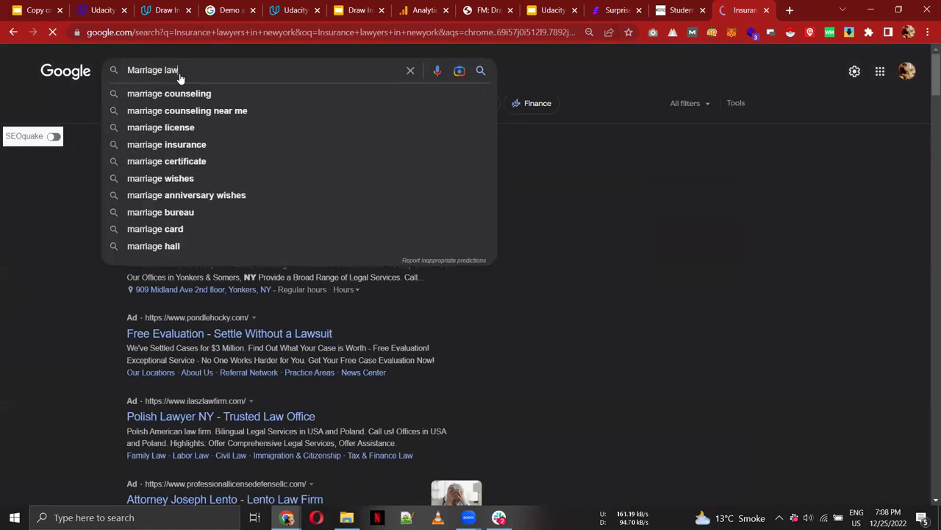
pyautogui.press('BackSpace')
pyautogui.press('BackSpace')
pyautogui.press('BackSpace')
pyautogui.press('BackSpace')
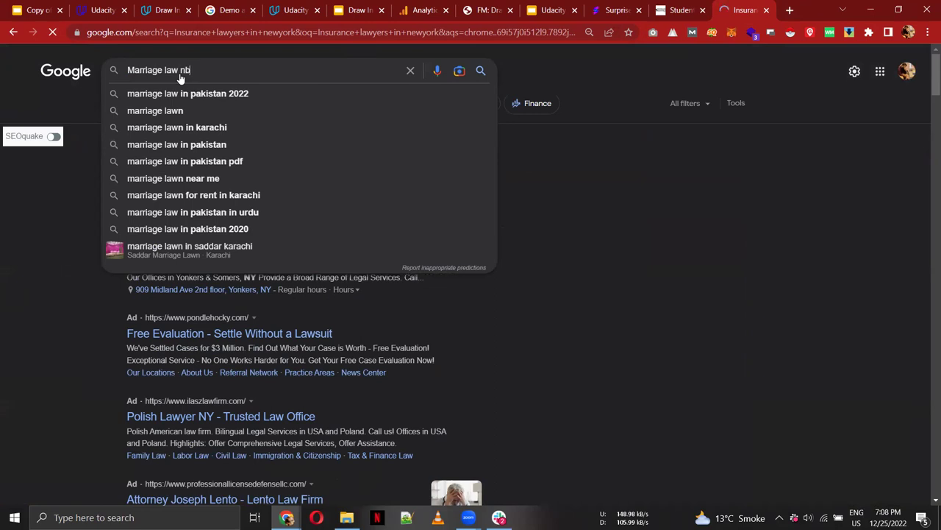
pyautogui.write('blog')
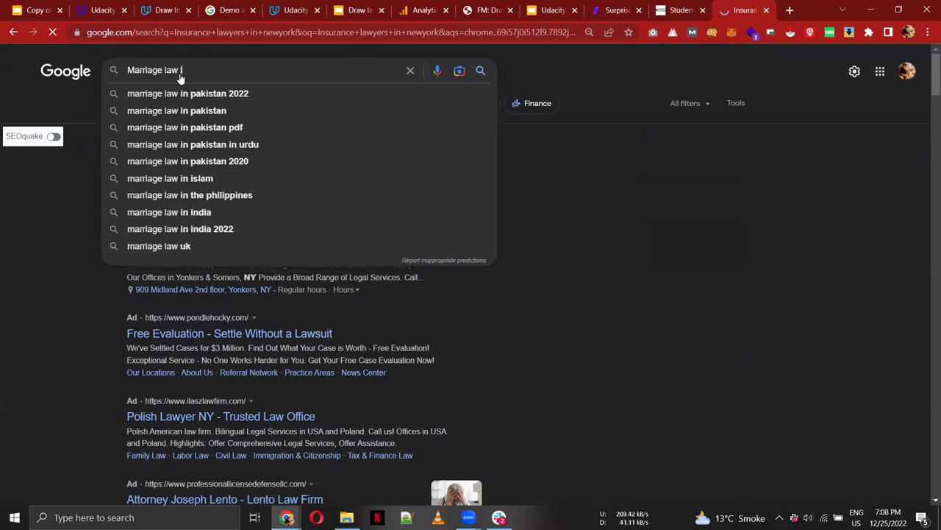
pyautogui.press('Return')
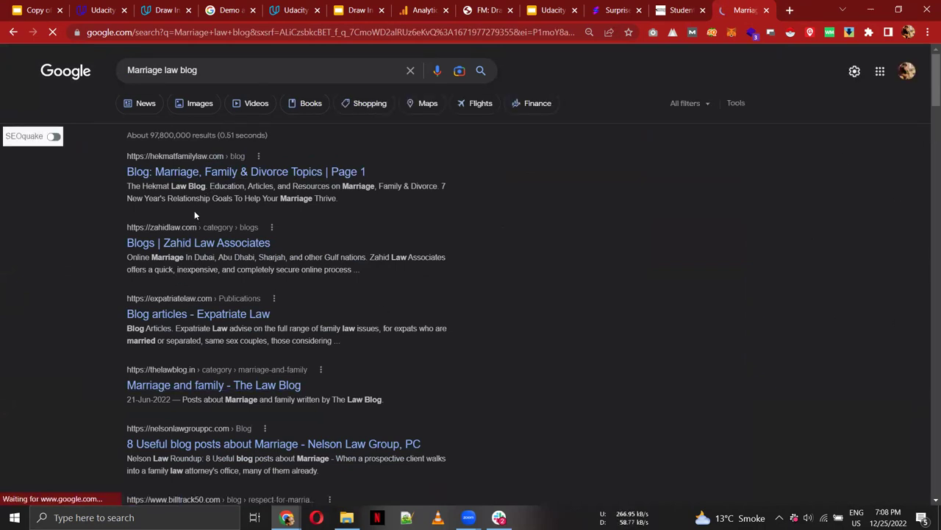
# Step: Open the Zahid Law Associates blogs result and look through its marriage law articles down to the page footer
pyautogui.click(184, 251)
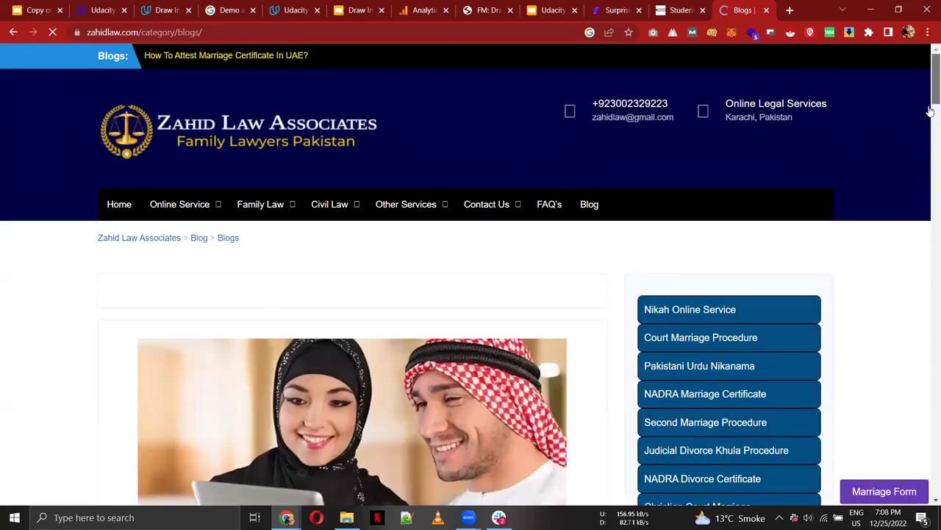
pyautogui.scroll(-5, 390, 87)
pyautogui.scroll(-5, 390, 87)
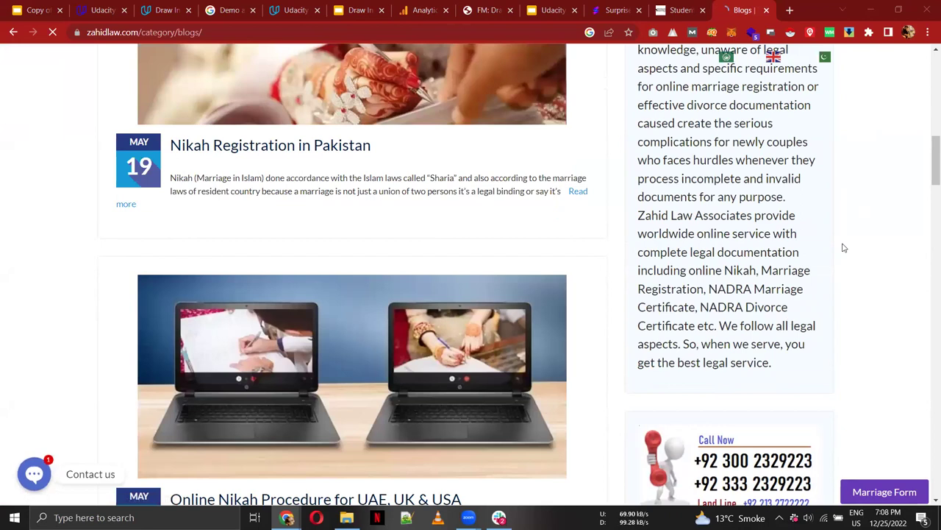
pyautogui.scroll(-10, 928, 185)
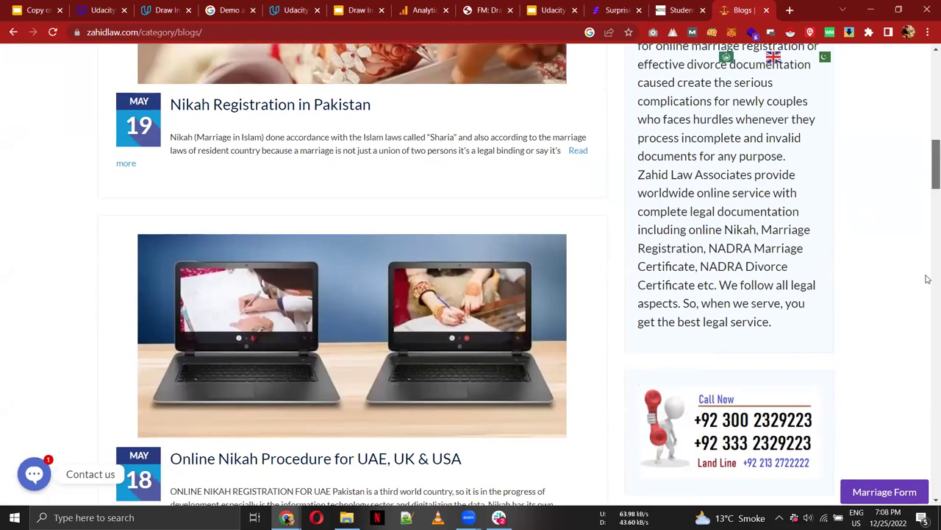
pyautogui.scroll(-10, 927, 434)
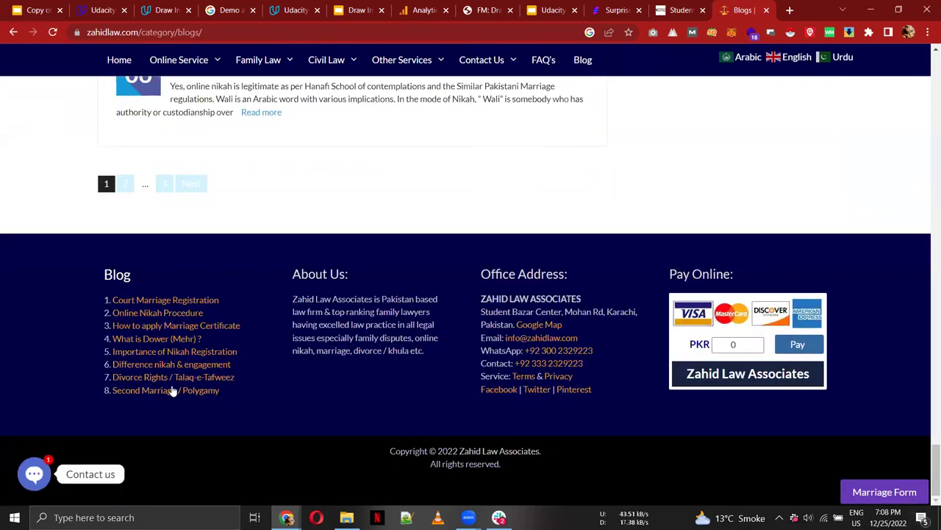
# Step: Close the blog, Students Resource and Surprises.pk example pages and return to slide 16 of the project template
pyautogui.click(681, 8)
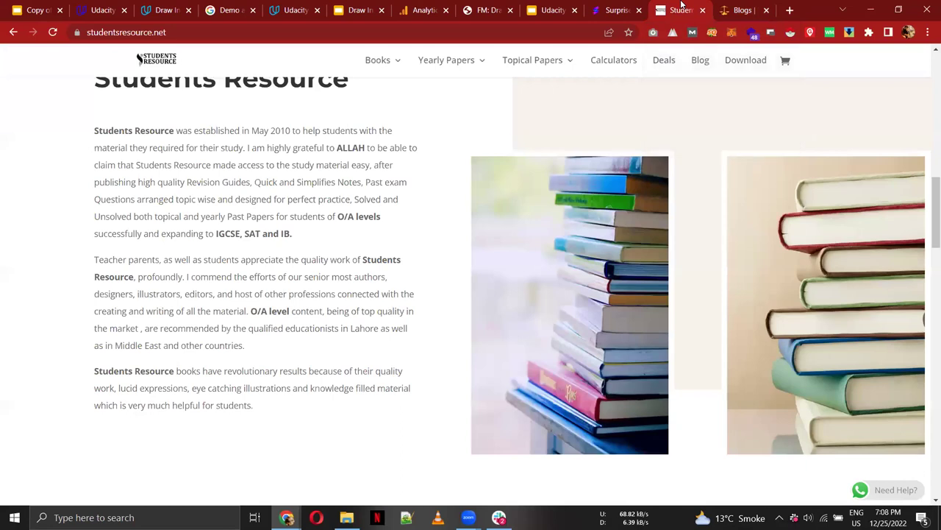
pyautogui.hotkey('ctrl', 'w')
pyautogui.click(665, 10)
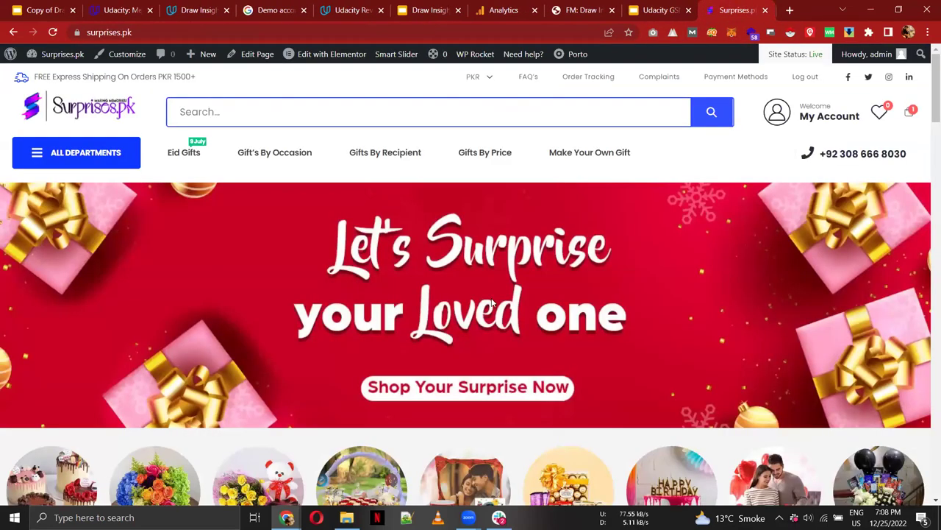
pyautogui.hotkey('ctrl', 'w')
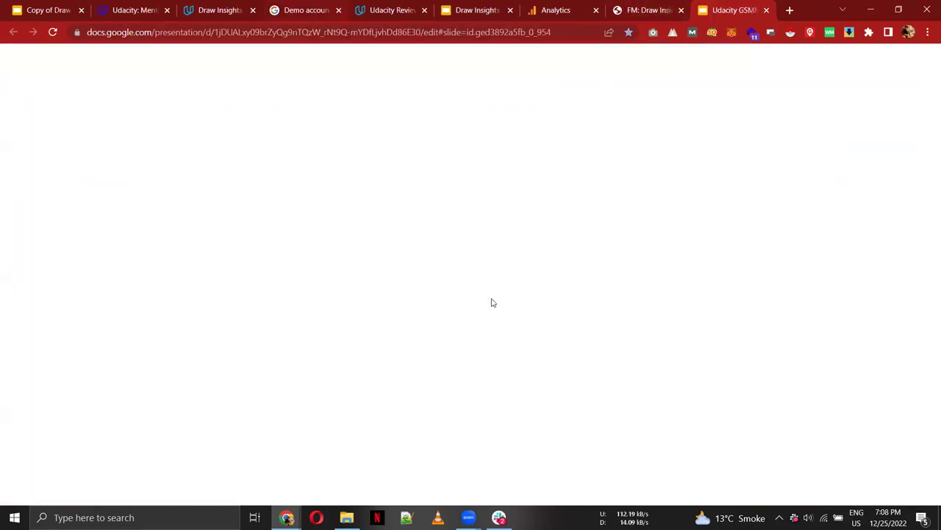
pyautogui.hotkey('ctrl', 'shift', 'Tab')
pyautogui.hotkey('ctrl', 'shift', 'Tab')
pyautogui.hotkey('ctrl', 'shift', 'Tab')
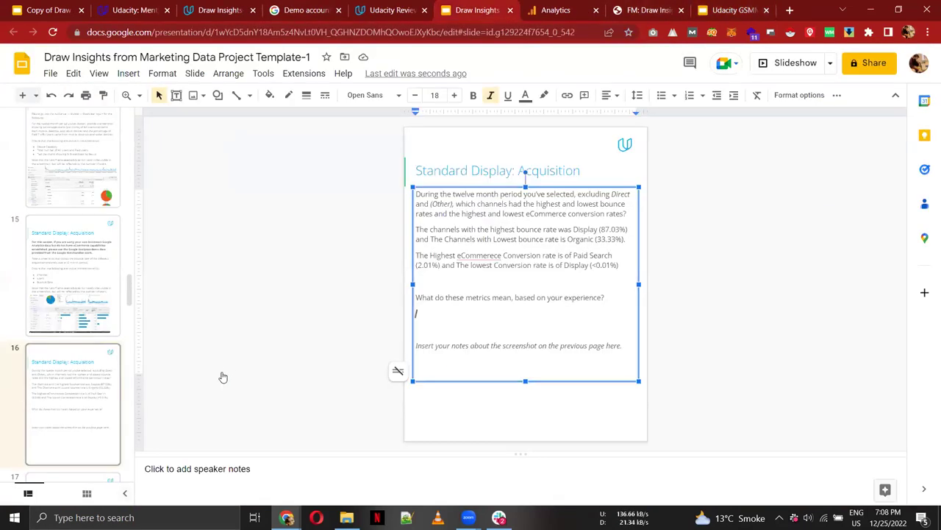
# Step: Annotate the Analytics acquisition overview with handwritten letters A and B, circling the B and drawing an arrow from it to the A
pyautogui.hotkey('ctrl', 'Tab')
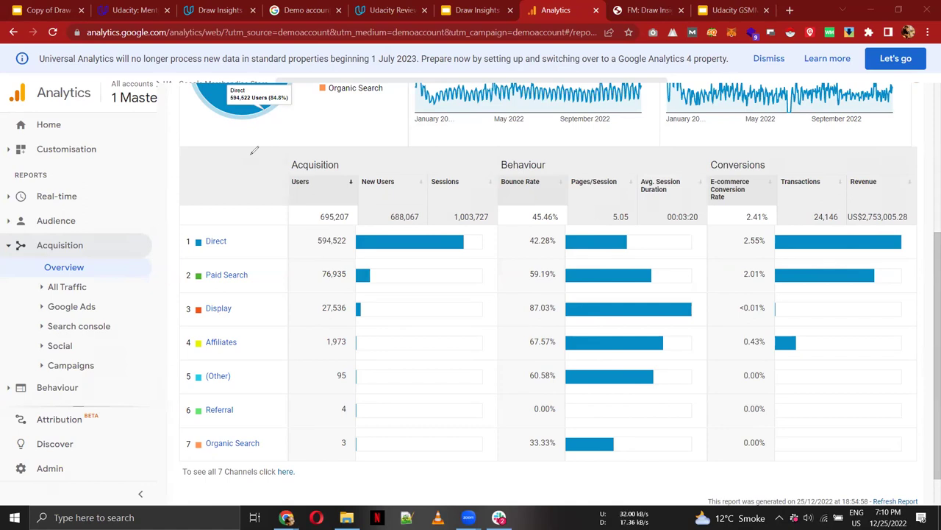
pyautogui.moveTo(223, 162)
pyautogui.mouseDown()
pyautogui.moveTo(239, 147)
pyautogui.moveTo(231, 139)
pyautogui.moveTo(240, 127)
pyautogui.mouseUp()
pyautogui.moveTo(423, 148); pyautogui.dragTo(428, 187)
pyautogui.moveTo(430, 147)
pyautogui.mouseDown()
pyautogui.moveTo(418, 170)
pyautogui.moveTo(438, 152)
pyautogui.moveTo(447, 164)
pyautogui.moveTo(425, 192)
pyautogui.mouseUp()
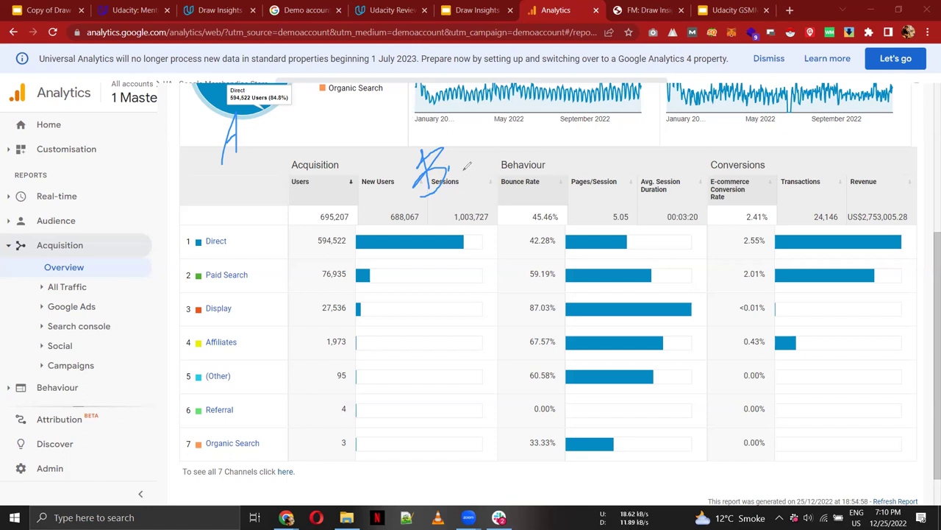
pyautogui.moveTo(454, 143)
pyautogui.mouseDown()
pyautogui.moveTo(426, 138)
pyautogui.moveTo(409, 173)
pyautogui.moveTo(426, 205)
pyautogui.moveTo(468, 193)
pyautogui.moveTo(475, 151)
pyautogui.moveTo(451, 137)
pyautogui.mouseUp()
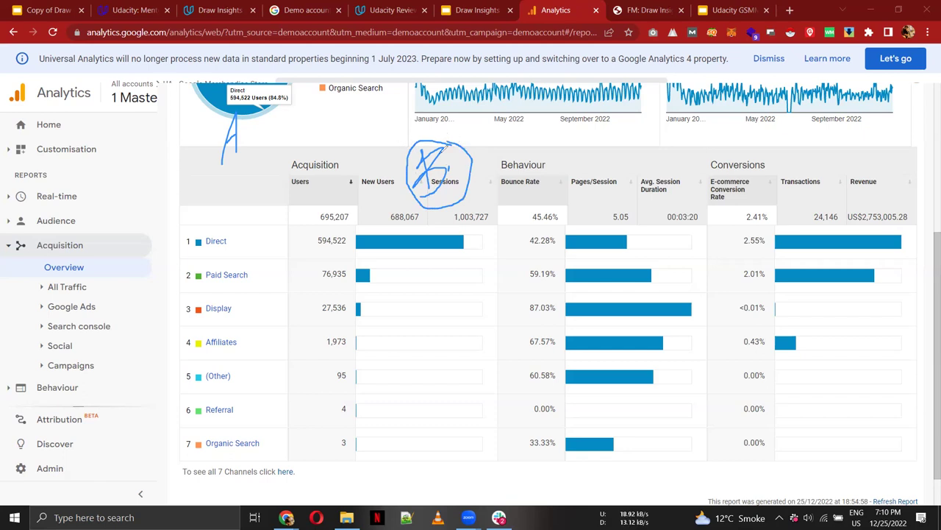
pyautogui.moveTo(412, 148)
pyautogui.mouseDown()
pyautogui.moveTo(256, 142)
pyautogui.moveTo(253, 155)
pyautogui.moveTo(269, 145)
pyautogui.mouseUp()
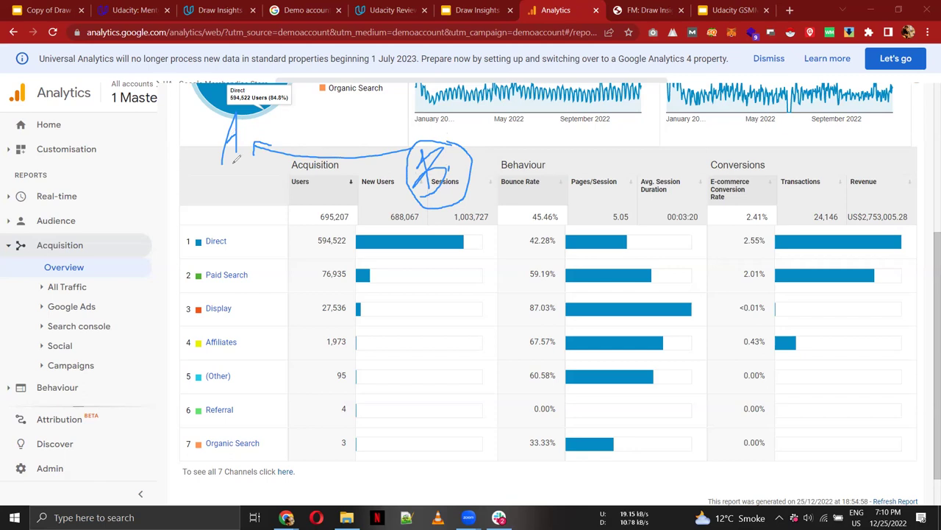
pyautogui.moveTo(234, 162)
pyautogui.mouseDown()
pyautogui.moveTo(280, 204)
pyautogui.moveTo(384, 209)
pyautogui.moveTo(394, 197)
pyautogui.moveTo(397, 220)
pyautogui.mouseUp()
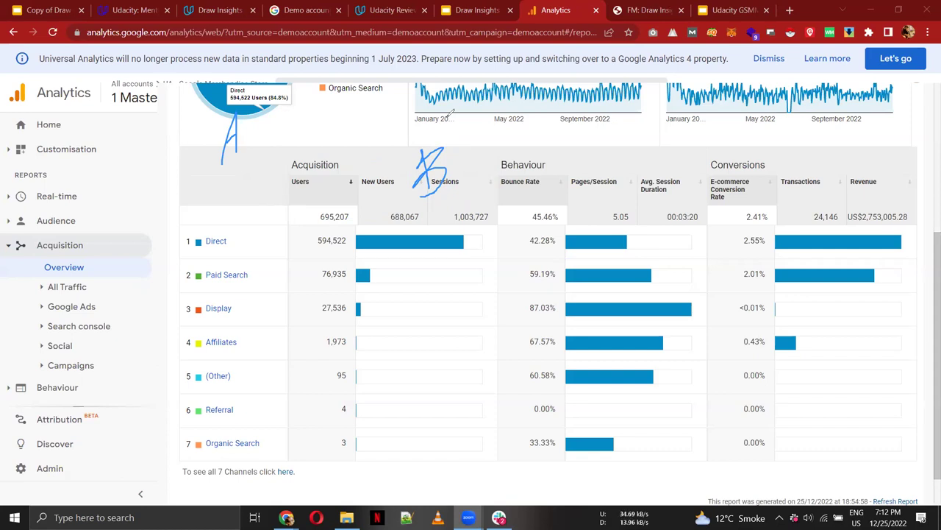
# Step: Open soofidigital.com in a new browser tab as an example website
pyautogui.click(789, 10)
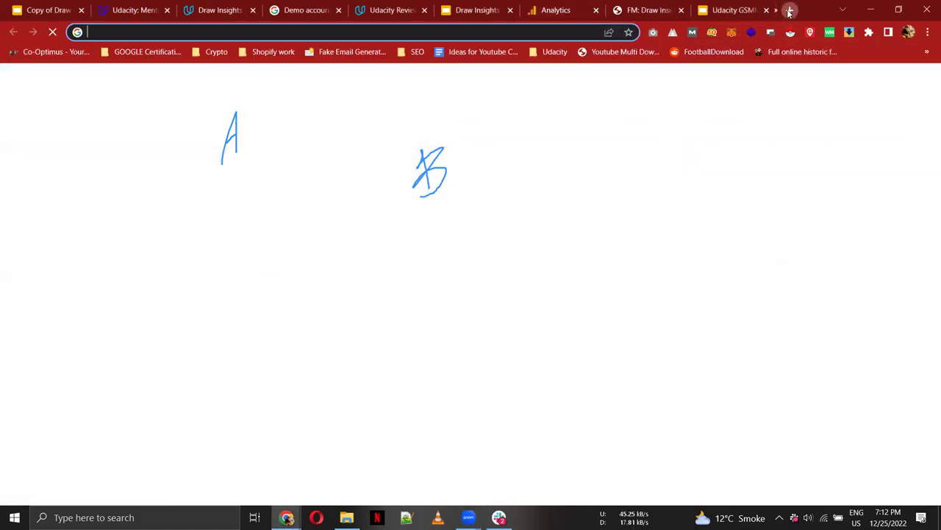
pyautogui.write('soofidigital.com')
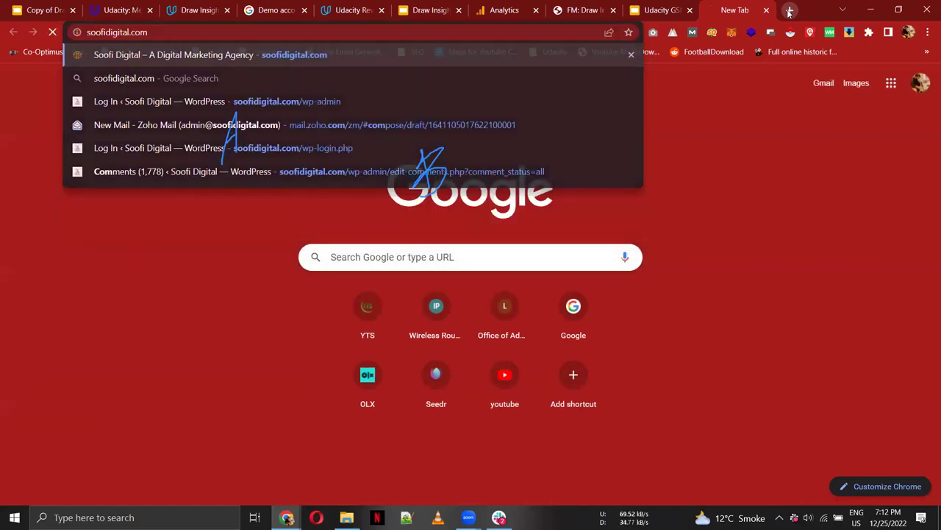
pyautogui.press('Return')
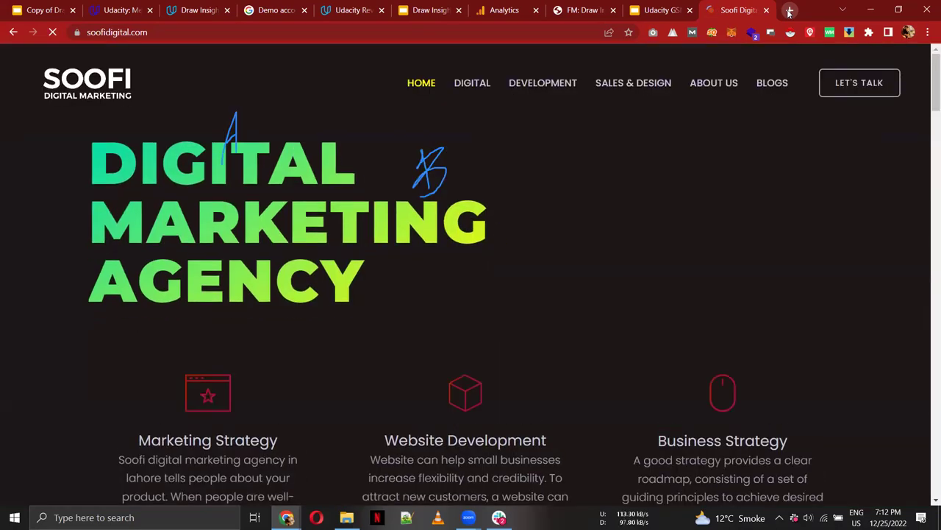
# Step: Search Google for "soofi digital" from the same browser tab
pyautogui.hotkey('ctrl', 'l')
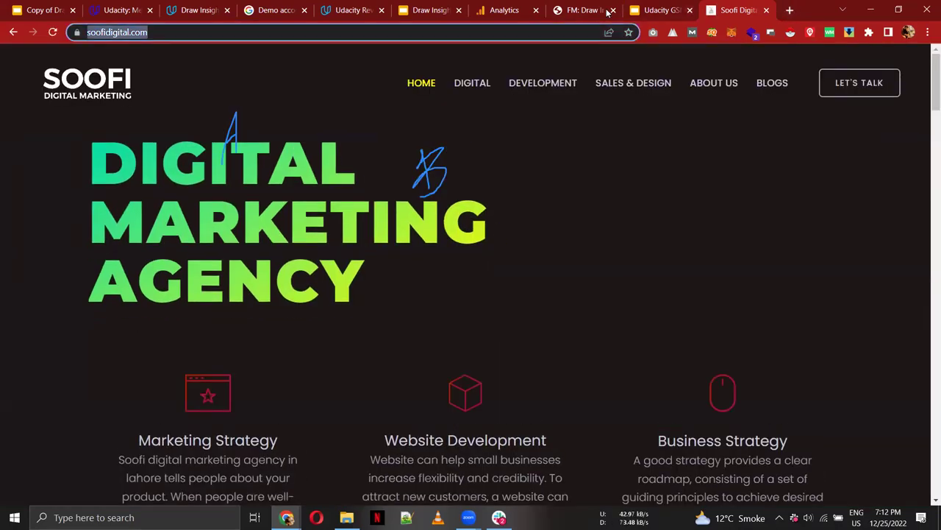
pyautogui.write('d')
pyautogui.press('BackSpace')
pyautogui.press('BackSpace')
pyautogui.write('soofi digital')
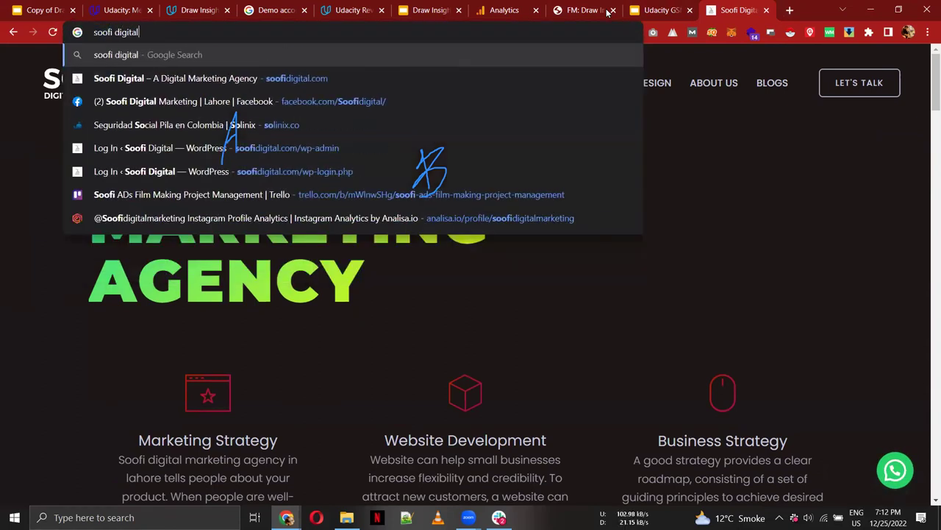
pyautogui.press('Return')
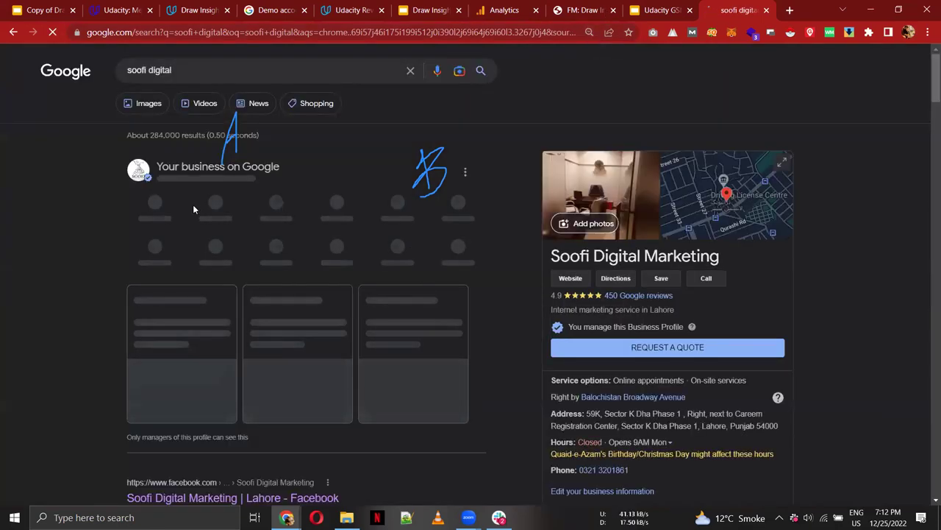
# Step: View the Soofi Digital Marketing Facebook page and its posts from the search results, closing the page when done
pyautogui.scroll(-1, 184, 294)
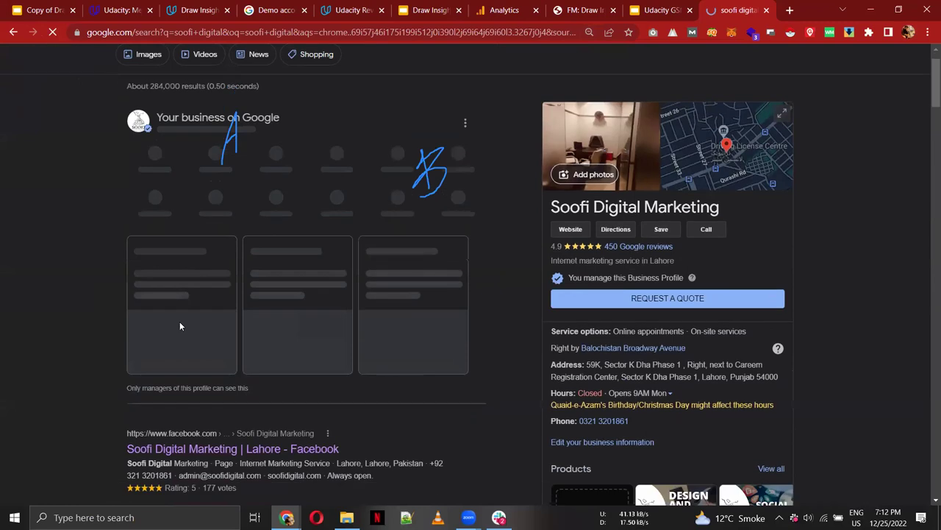
pyautogui.click(190, 449)
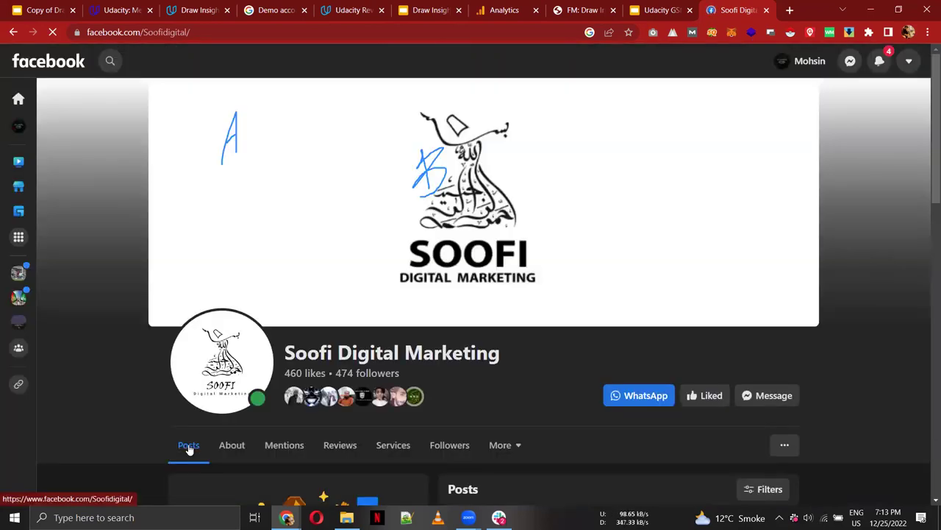
pyautogui.scroll(-3, 189, 449)
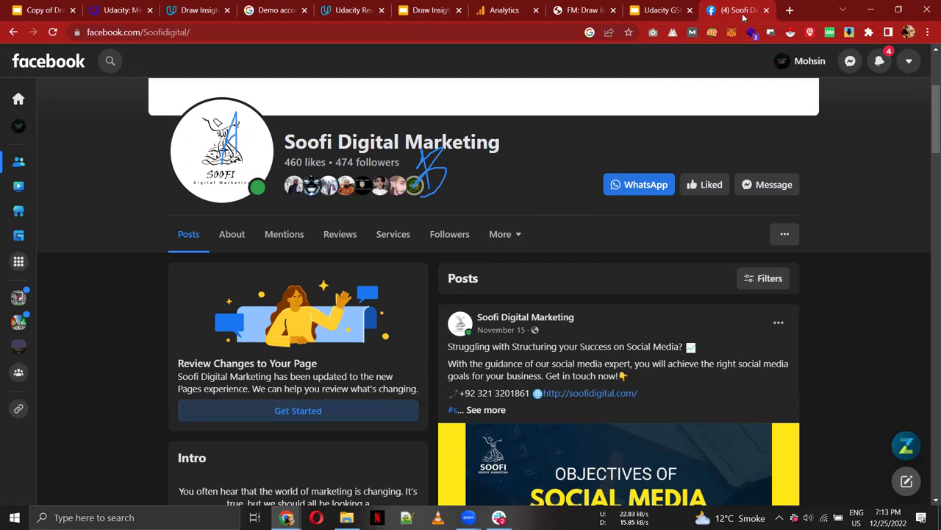
pyautogui.click(766, 11)
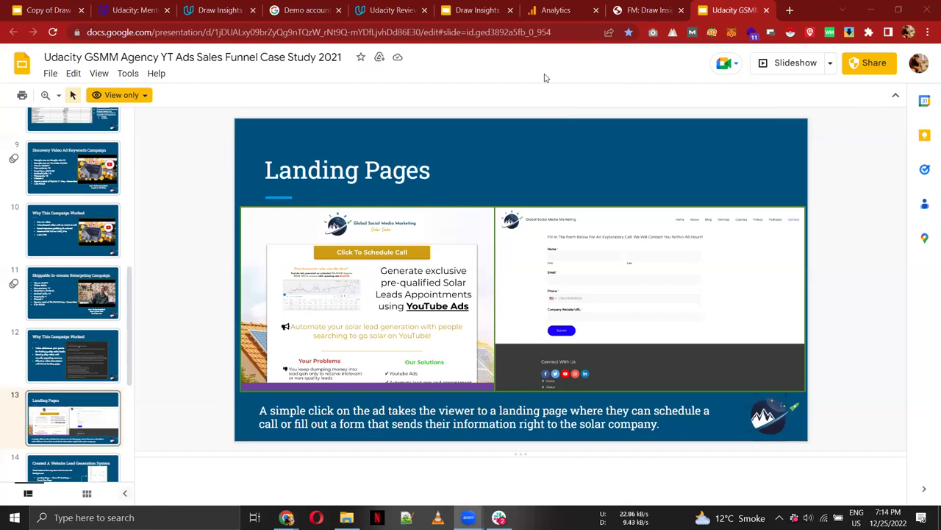
# Step: Delete the placeholder line "Insert your notes about the screenshot on the previous page here." from slide 16 of the project template
pyautogui.click(497, 5)
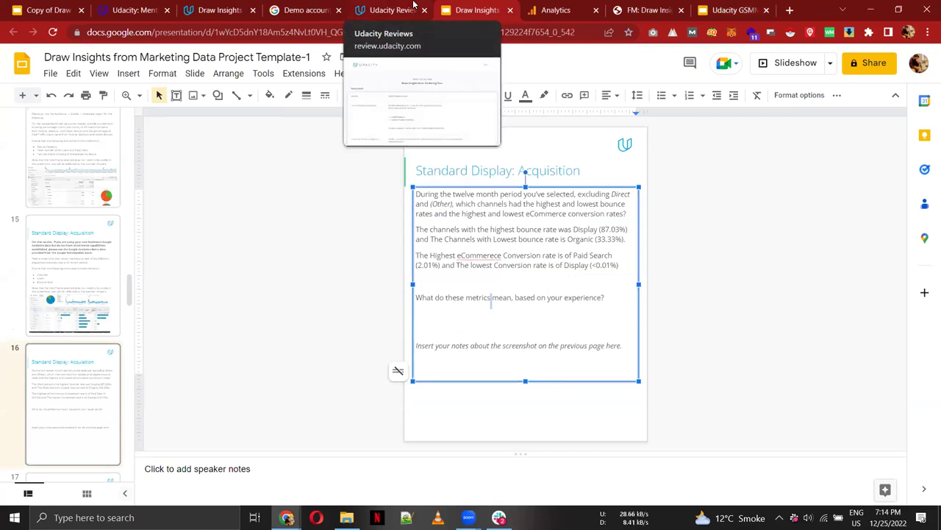
pyautogui.press('Down')
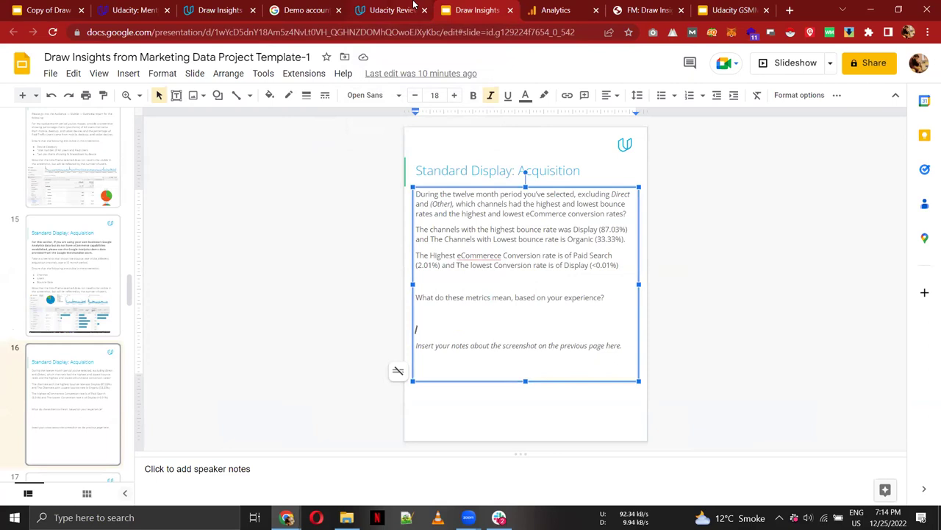
pyautogui.hotkey('shift', 'Down')
pyautogui.hotkey('shift', 'End')
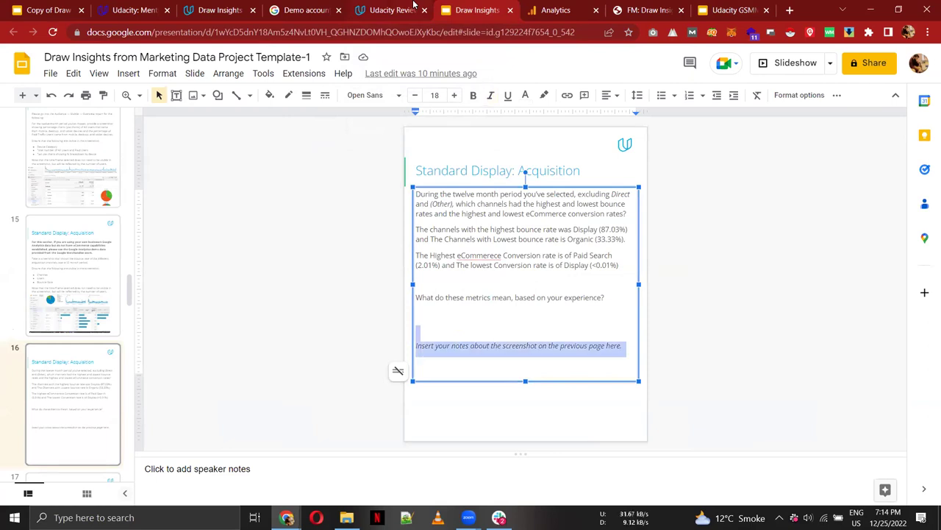
pyautogui.press('BackSpace')
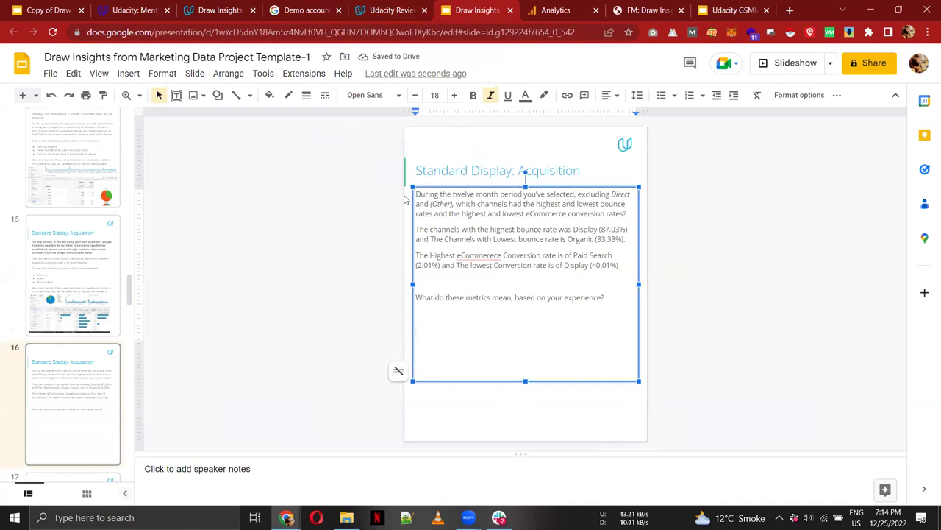
# Step: Check the channel metrics in the Analytics acquisition report again and return to slide 16, leaving its text box
pyautogui.hotkey('ctrl', 'Tab')
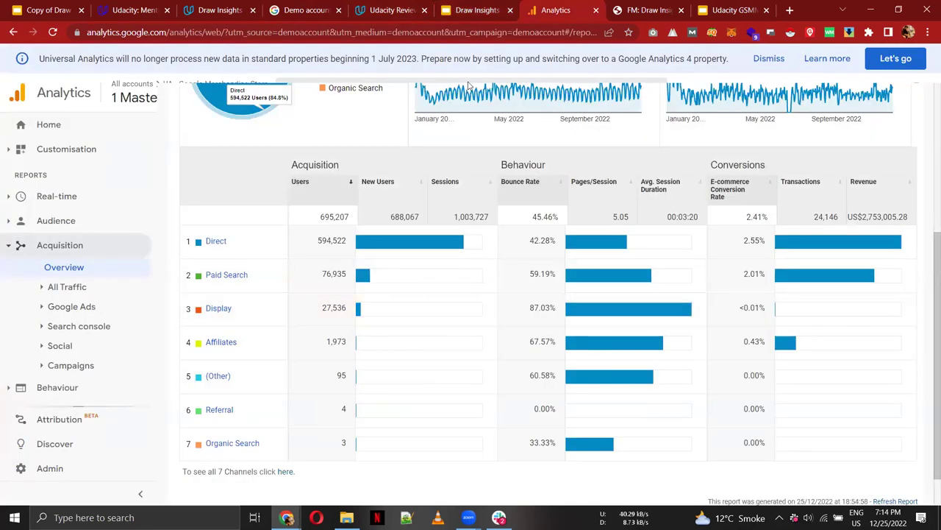
pyautogui.hotkey('ctrl', 'shift', 'Tab')
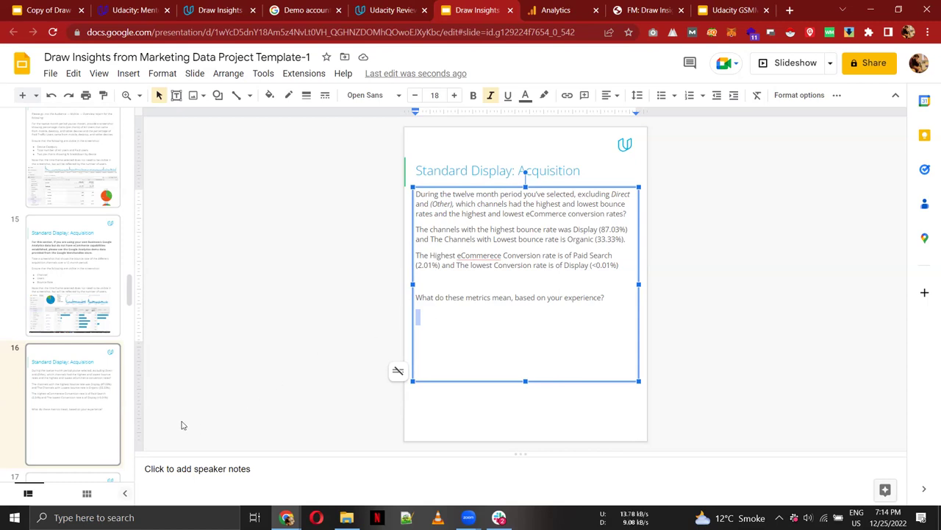
pyautogui.click(100, 422)
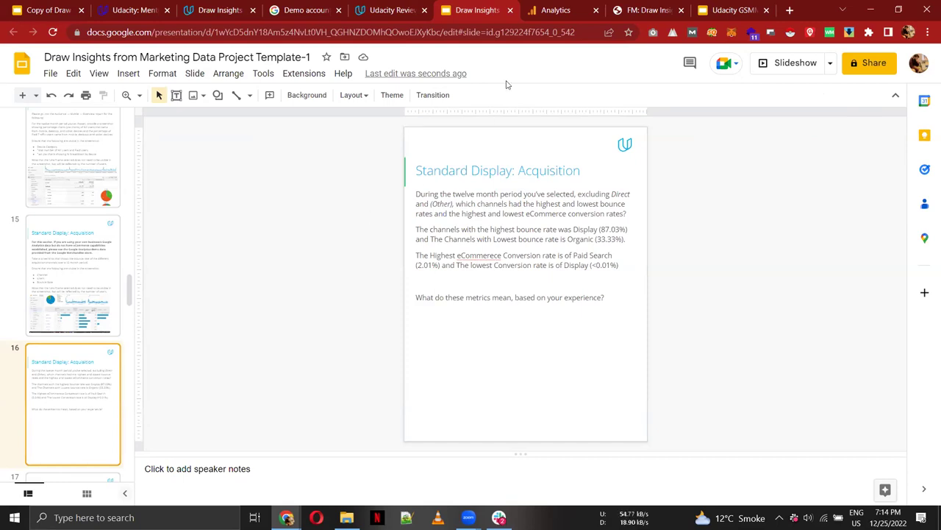
# Step: Recheck the channel bounce and conversion rates in the Analytics acquisition report, and move from slide 16 to slide 17
pyautogui.click(552, 9)
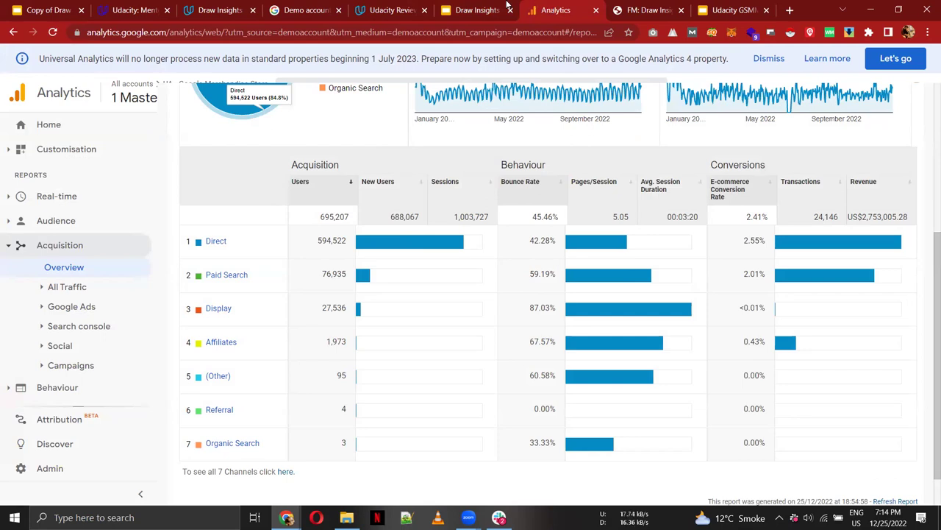
pyautogui.click(455, 10)
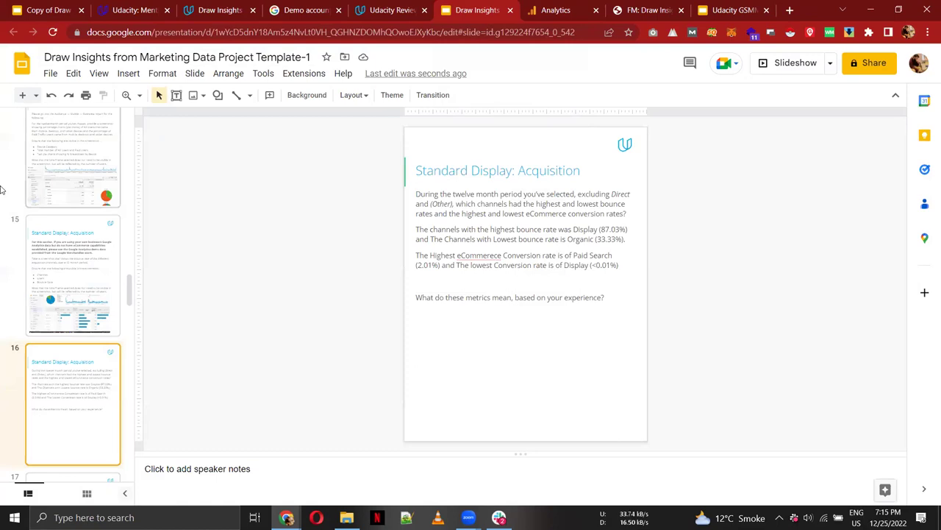
pyautogui.press('Down')
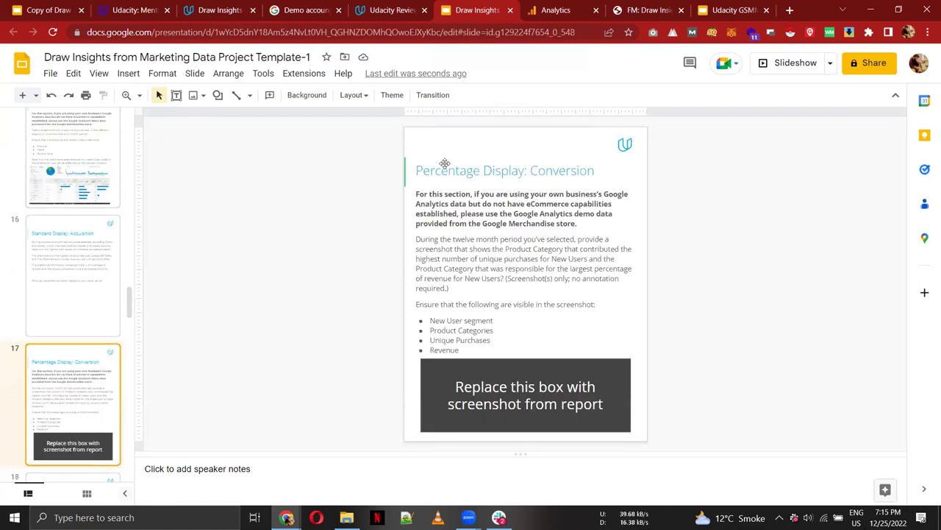
# Step: Highlight the New Users wording and the four required screenshot items on slide 17, and switch back to the Analytics report
pyautogui.click(525, 172)
pyautogui.write(':')
pyautogui.moveTo(551, 259); pyautogui.dragTo(587, 259)
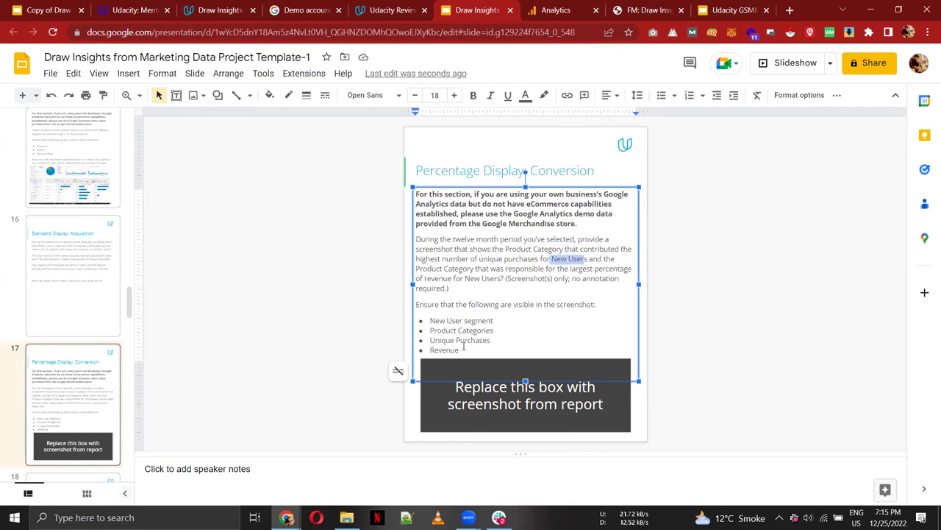
pyautogui.moveTo(460, 350); pyautogui.dragTo(435, 321)
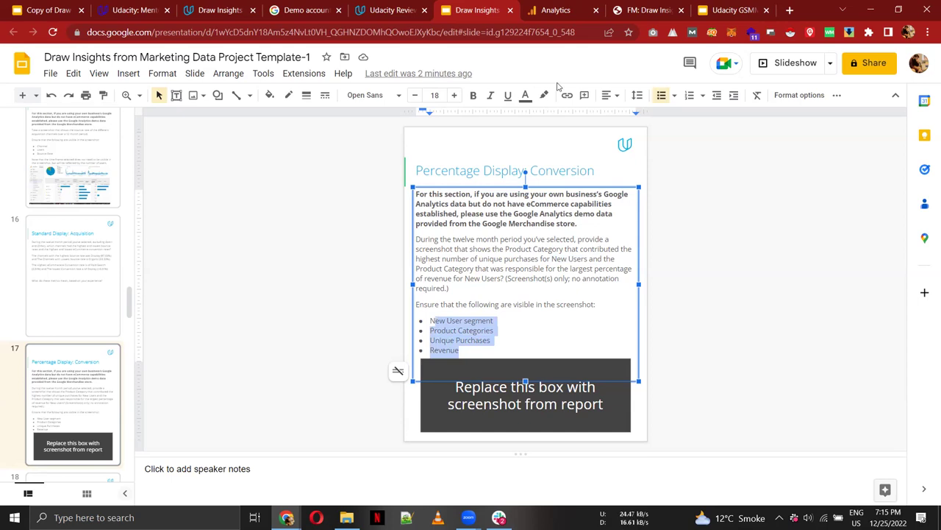
pyautogui.click(567, 9)
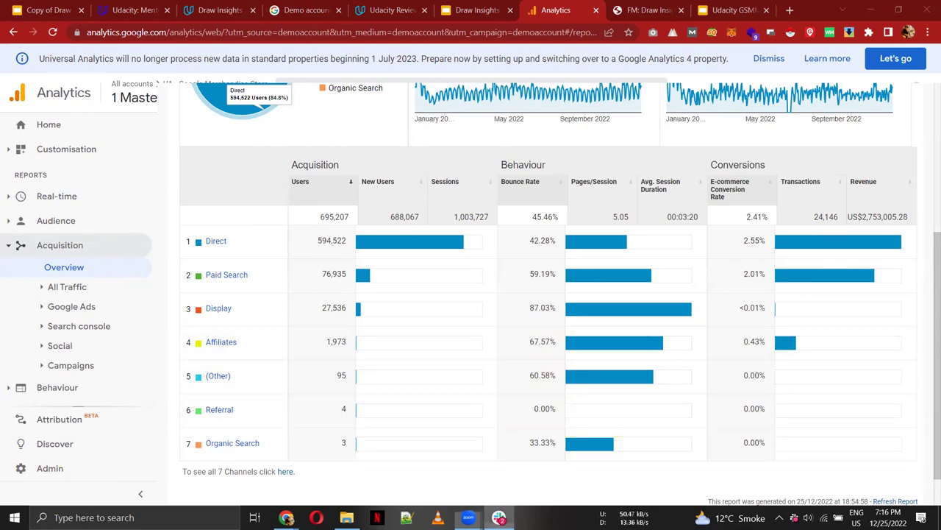
# Step: Switch to Slack, open the direct message conversation marked with two unread messages, and minimize the window after reading it
pyautogui.click(498, 517)
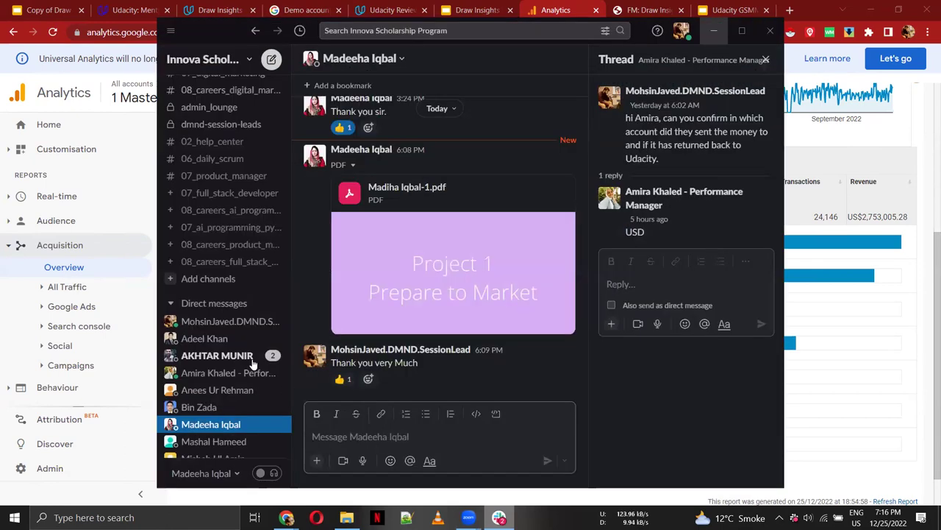
pyautogui.click(252, 362)
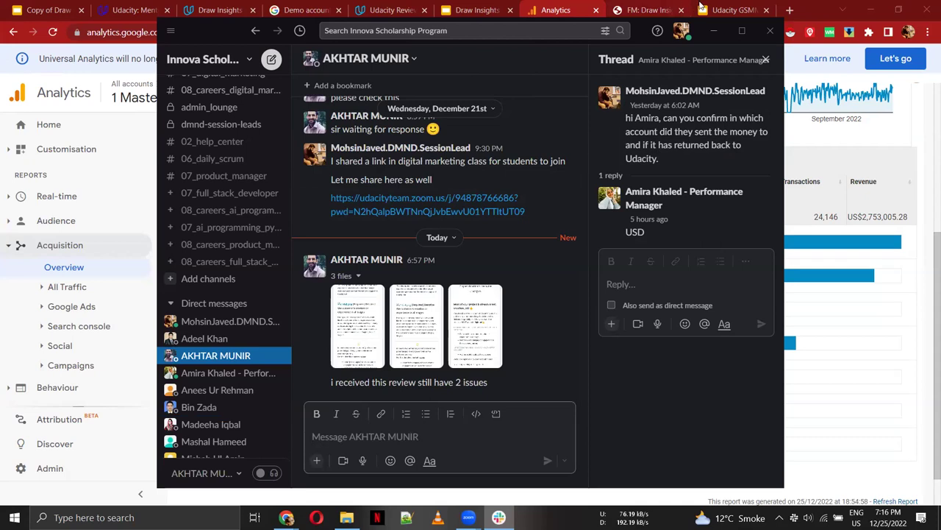
pyautogui.click(714, 22)
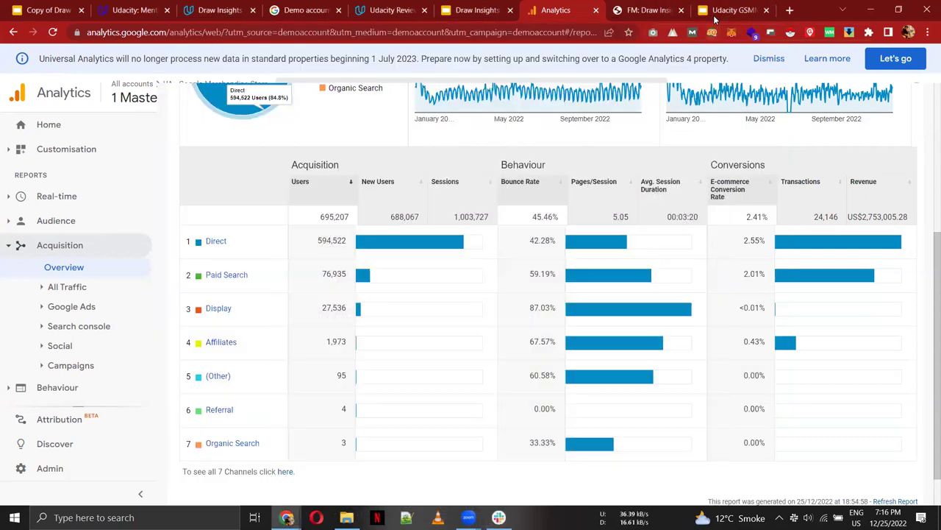
# Step: Review the demo account access instructions on the Google Merchandise Store lesson page in Udacity and return to slide 17
pyautogui.click(240, 6)
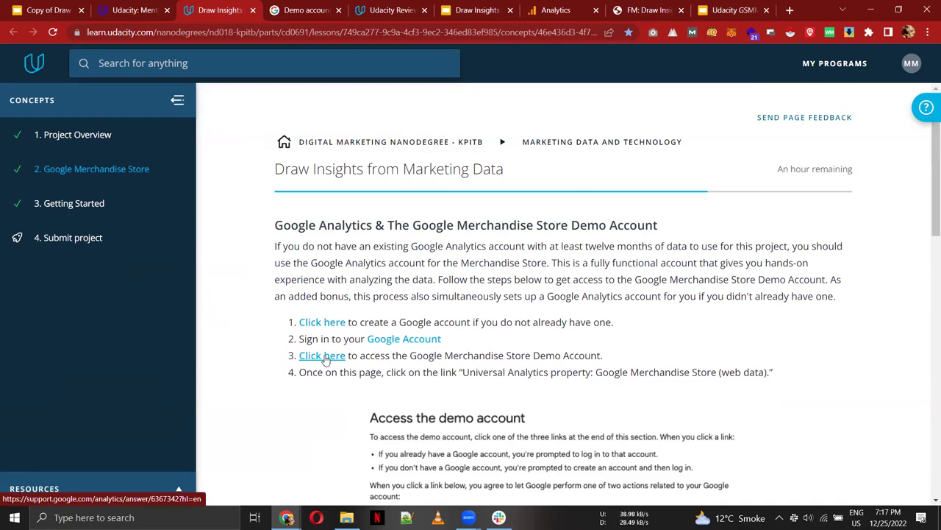
pyautogui.scroll(-4, 325, 358)
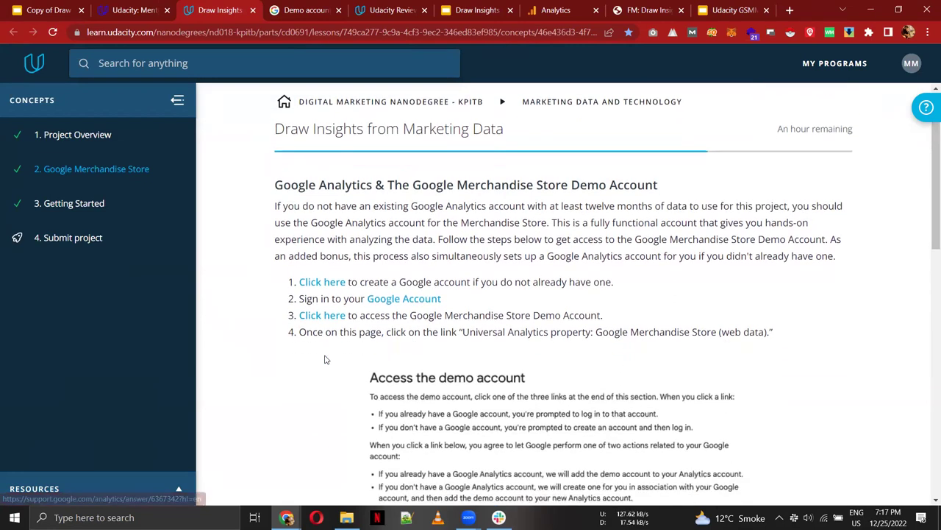
pyautogui.scroll(-2, 478, 221)
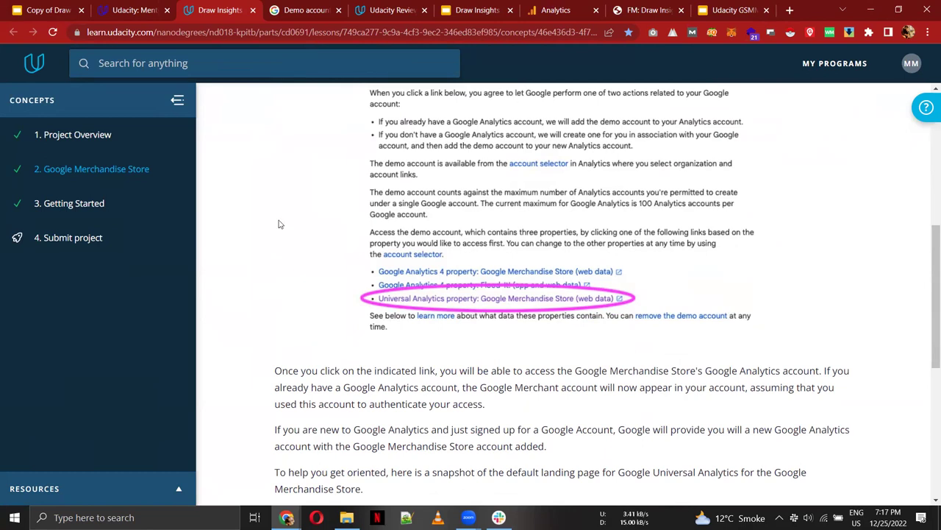
pyautogui.hotkey('ctrl', '7')
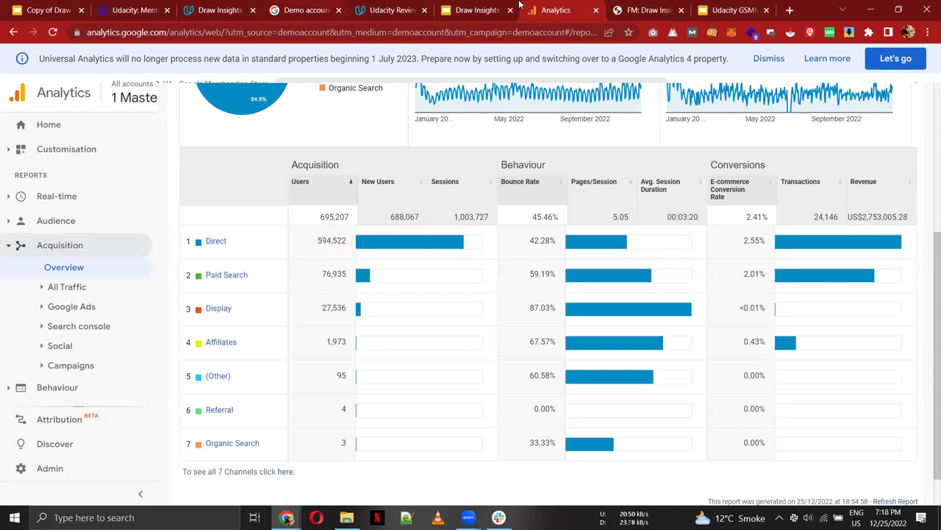
pyautogui.click(486, 10)
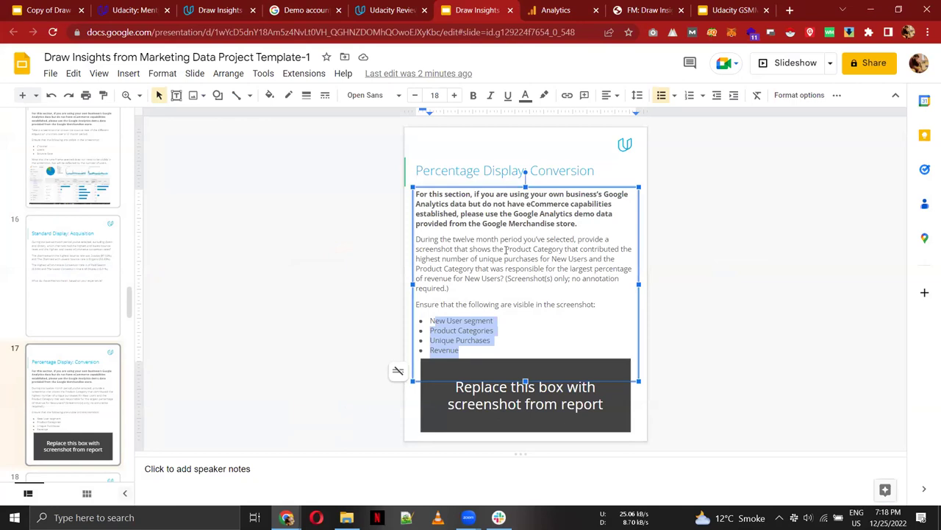
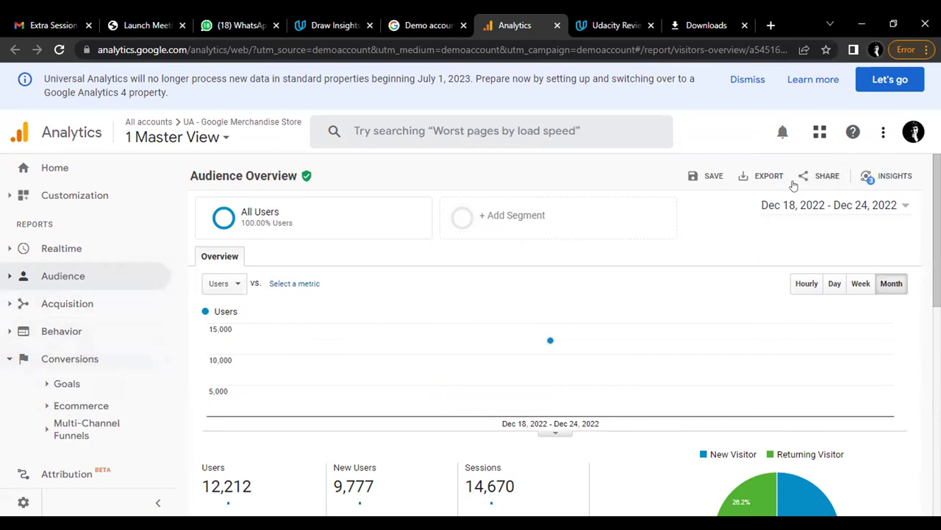
# Step: Look over the Audience Overview report's chart and metrics, and leaf through the Zoom page to the Udacity review page
pyautogui.scroll(-2, 544, 184)
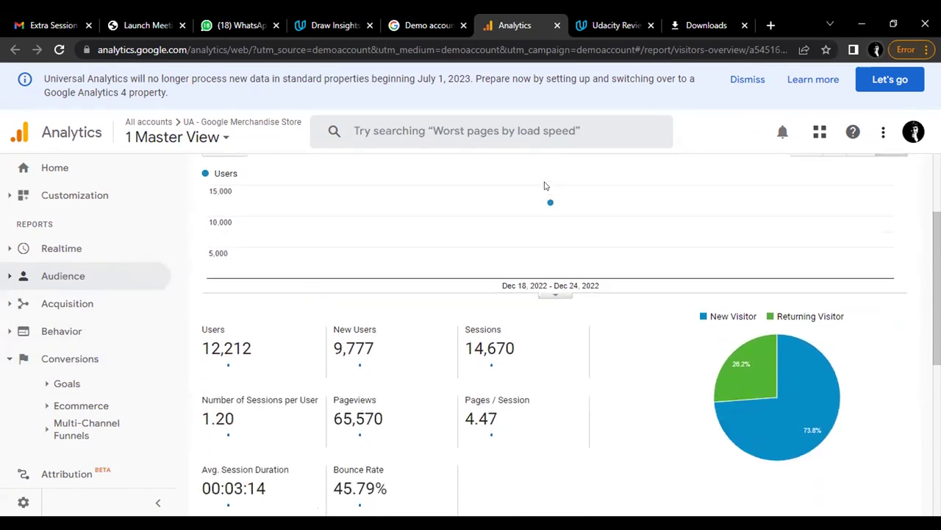
pyautogui.scroll(2, 544, 185)
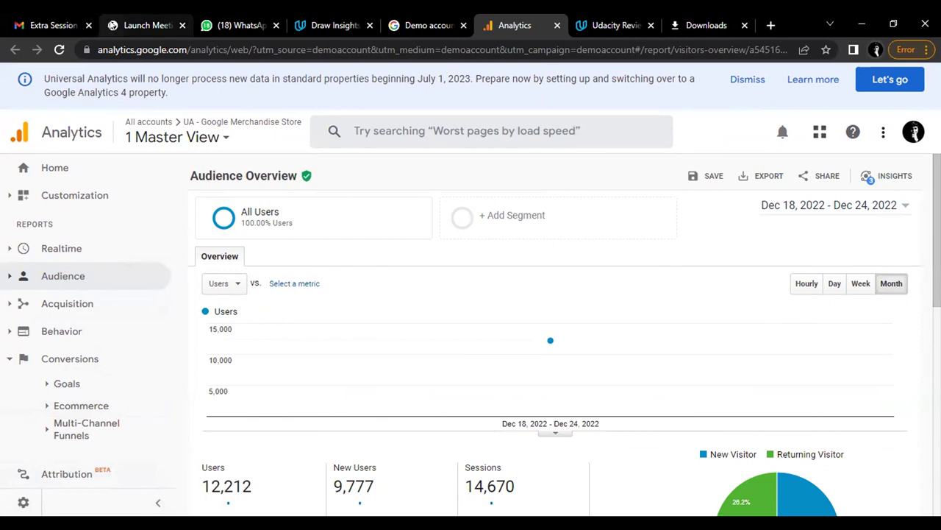
pyautogui.click(129, 27)
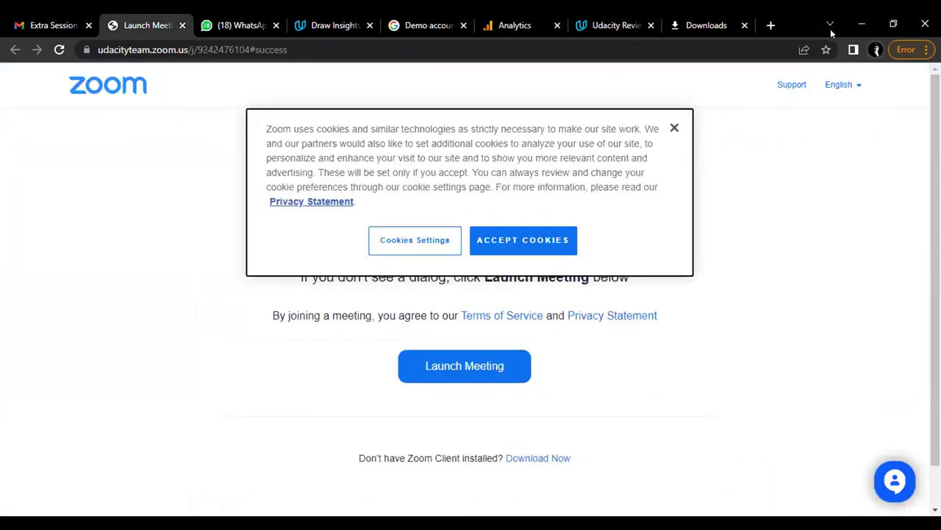
pyautogui.click(578, 17)
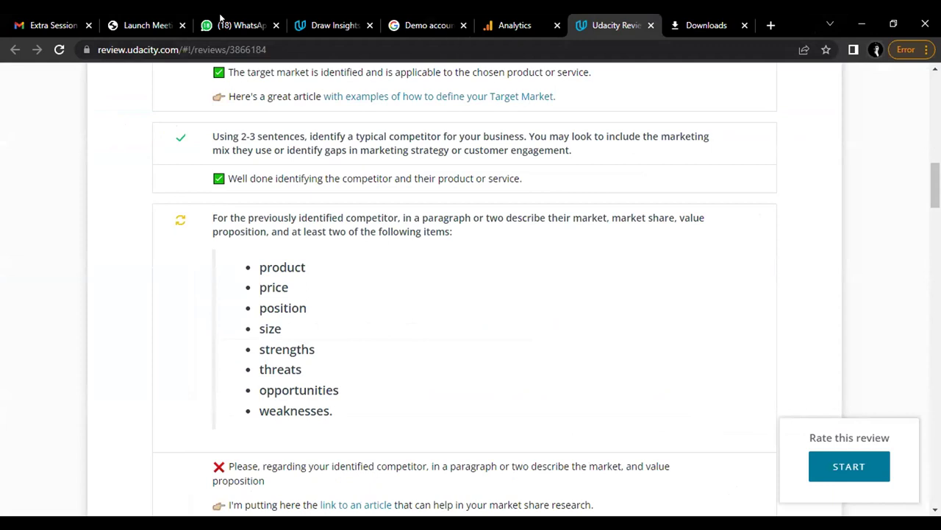
# Step: Open the Submit project page of the Draw Insights lesson and examine its project instructions, submission instructions and checklist
pyautogui.click(329, 25)
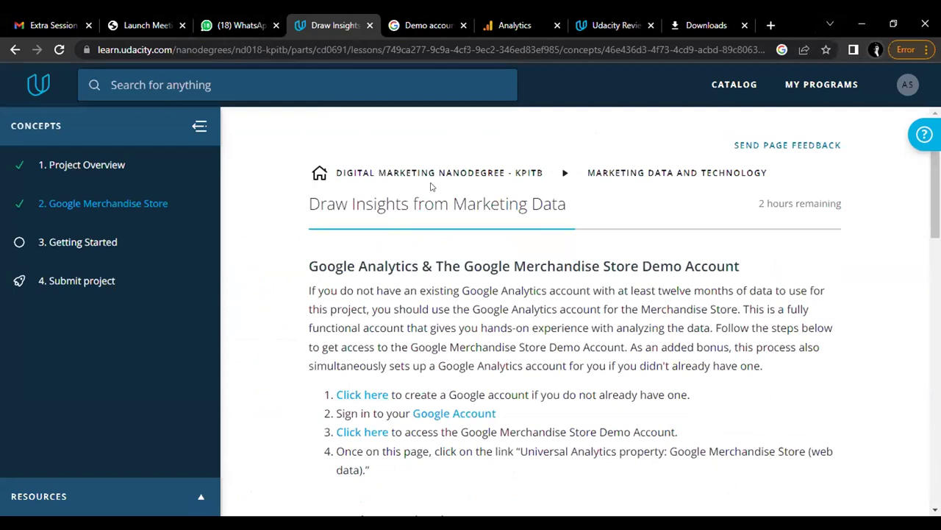
pyautogui.scroll(-15, 466, 488)
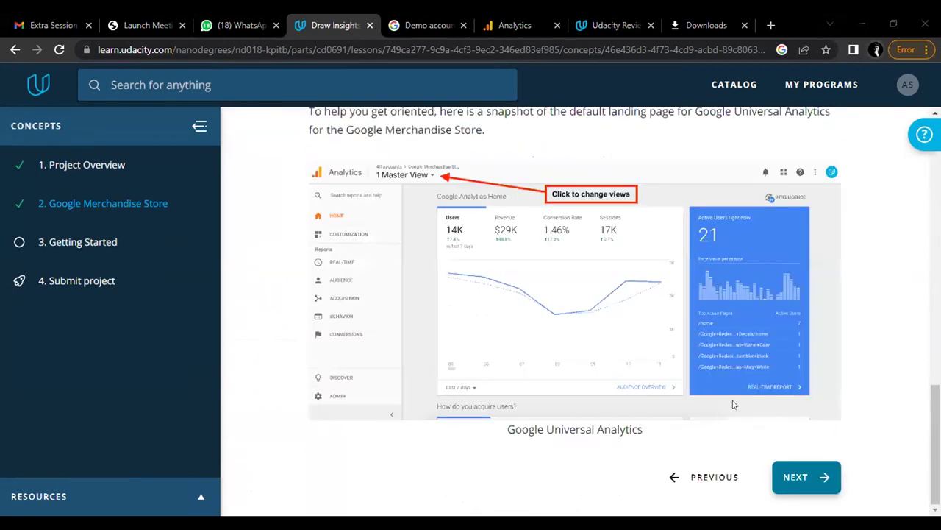
pyautogui.click(59, 290)
pyautogui.scroll(-3, 522, 321)
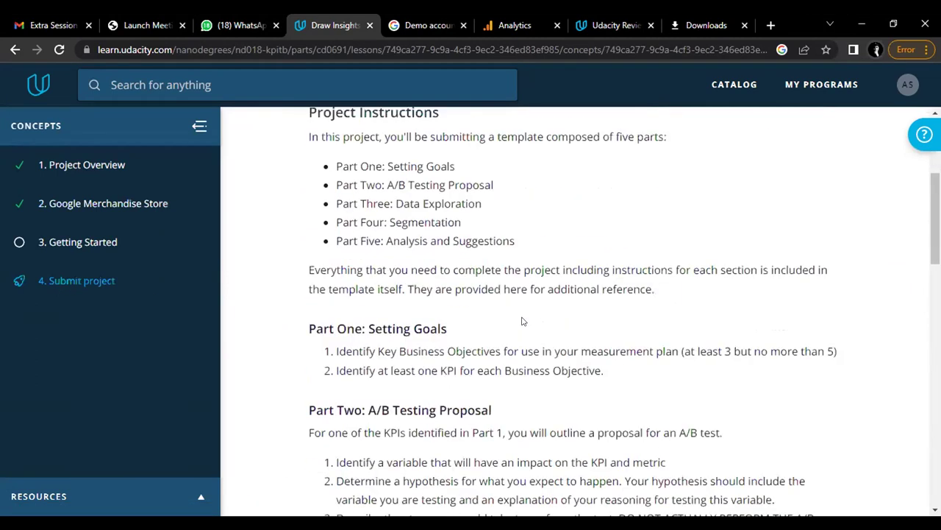
pyautogui.scroll(-15, 522, 321)
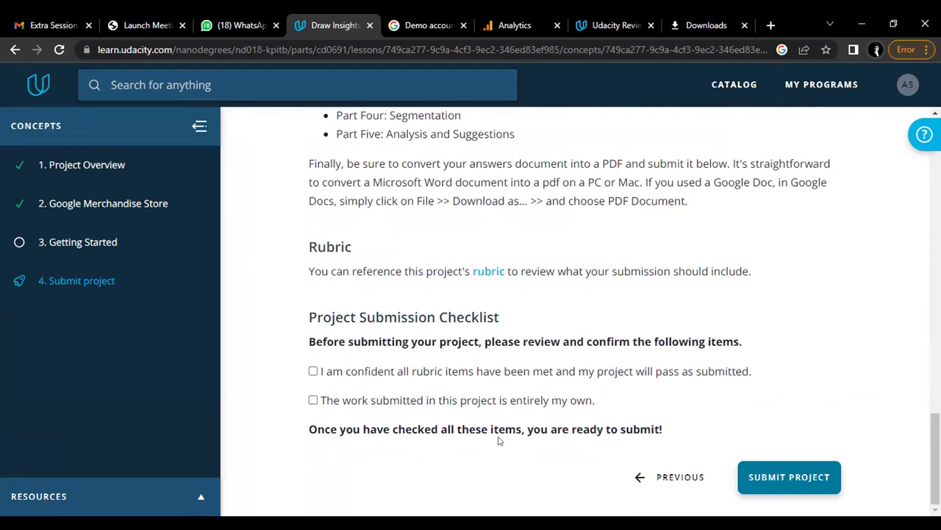
pyautogui.scroll(10, 454, 289)
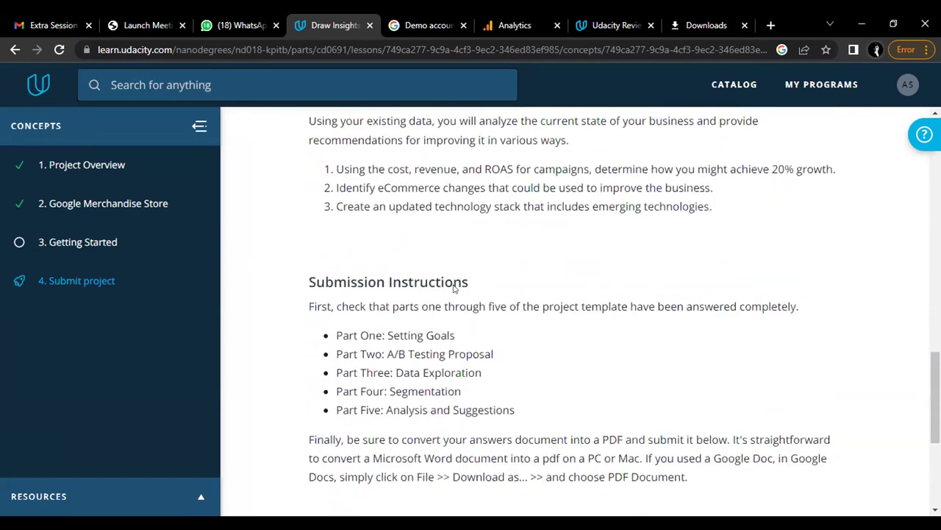
pyautogui.scroll(2, 453, 289)
pyautogui.scroll(-10, 453, 289)
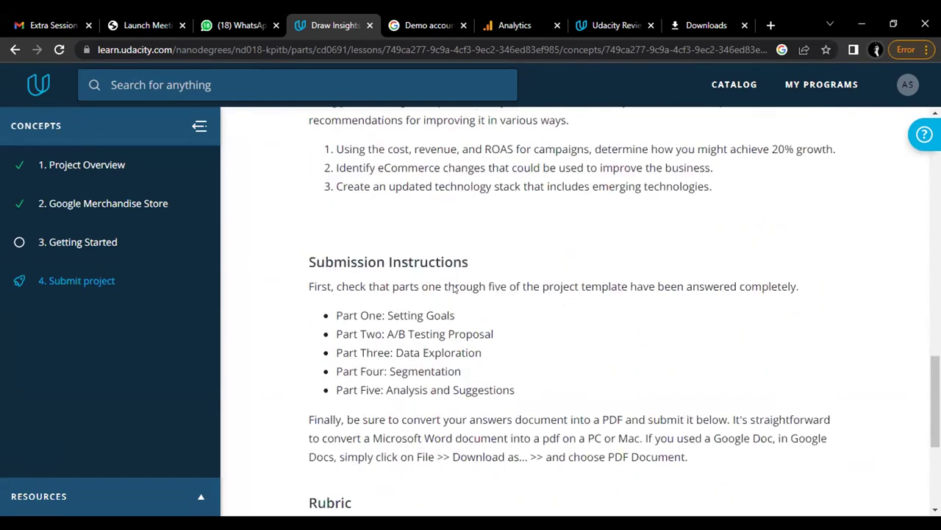
pyautogui.scroll(15, 454, 289)
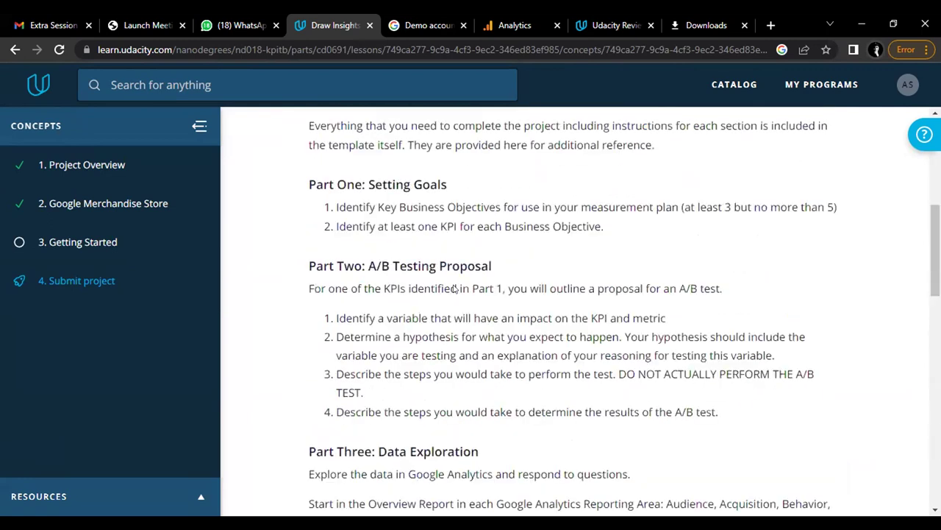
pyautogui.scroll(3, 451, 276)
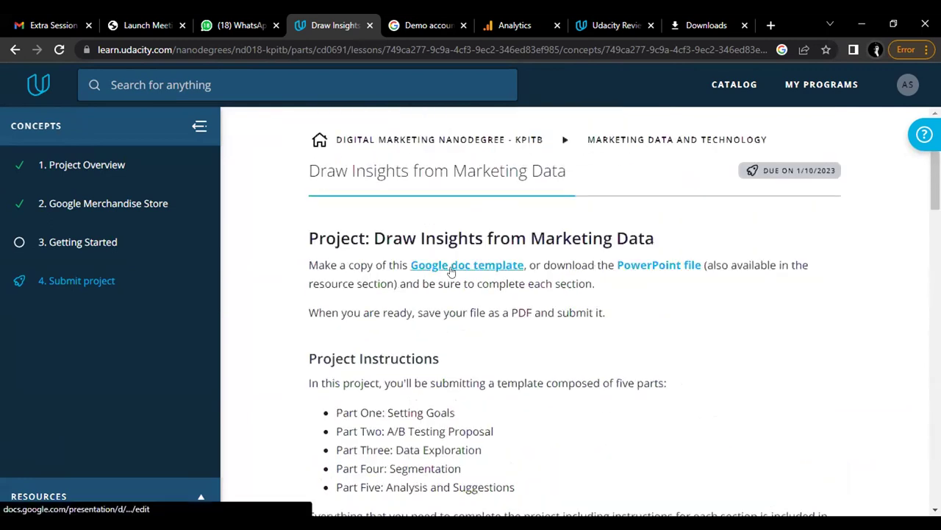
# Step: Open the lesson's Google doc template in a new browser tab and dismiss the Meet and Docs promotion
pyautogui.rightClick(451, 269)
pyautogui.click(476, 276)
pyautogui.click(382, 25)
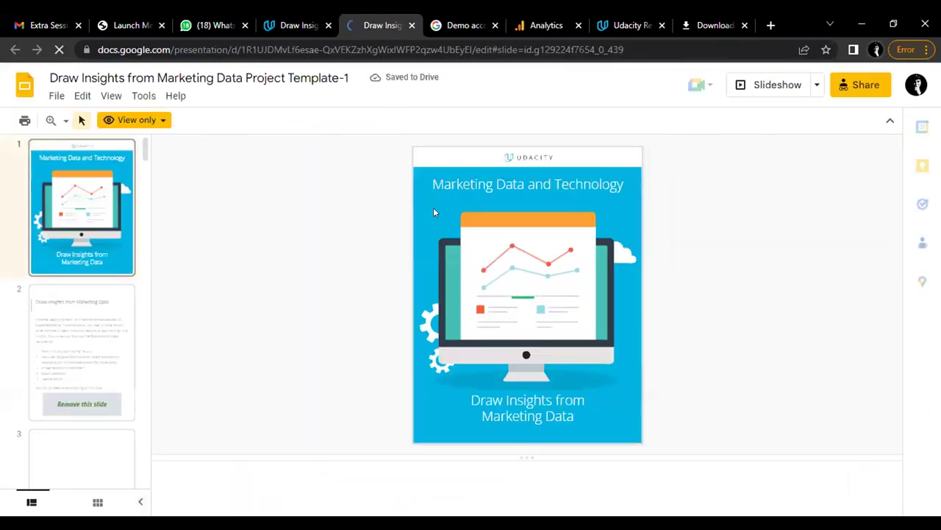
pyautogui.scroll(-4, 66, 261)
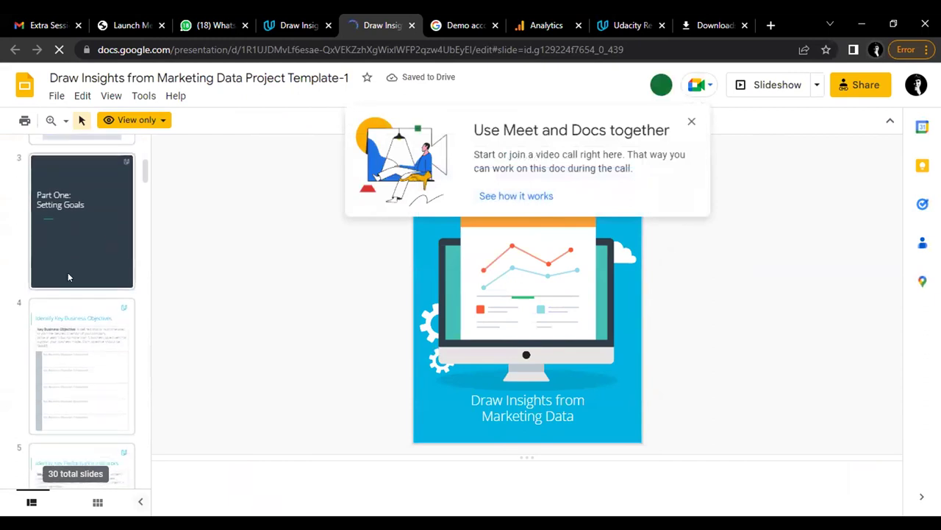
pyautogui.scroll(5, 69, 259)
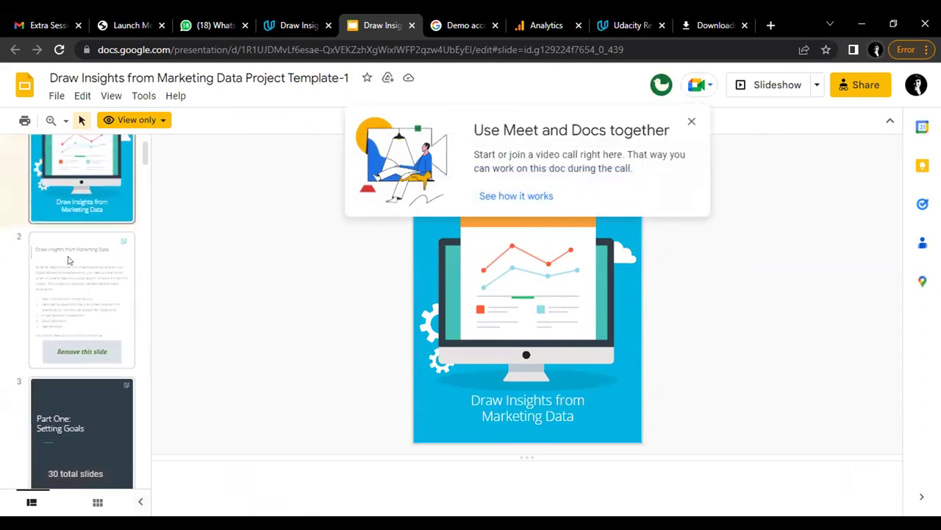
pyautogui.click(691, 123)
# Step: Browse the template's slides from the A/B Testing Proposal instructions on slide 7 to the Standard Display - Audience slide 12
pyautogui.scroll(-10, 66, 233)
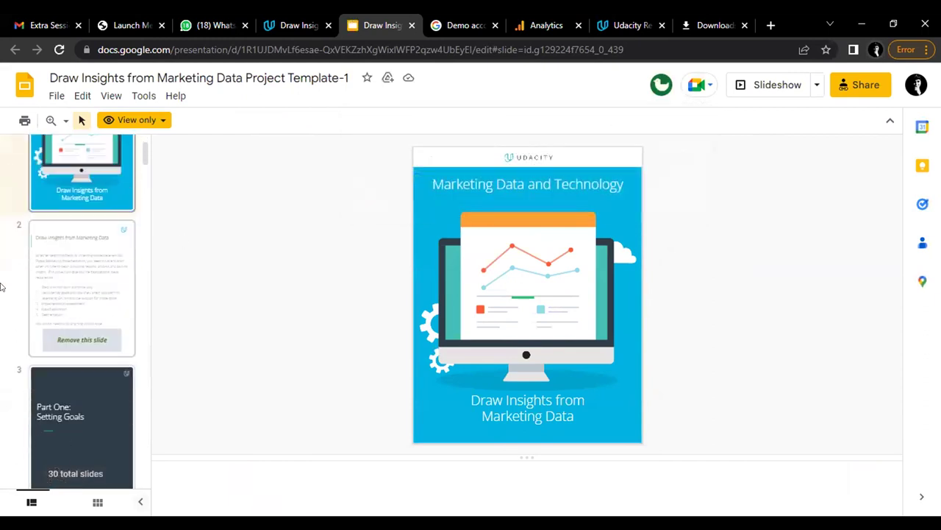
pyautogui.click(65, 232)
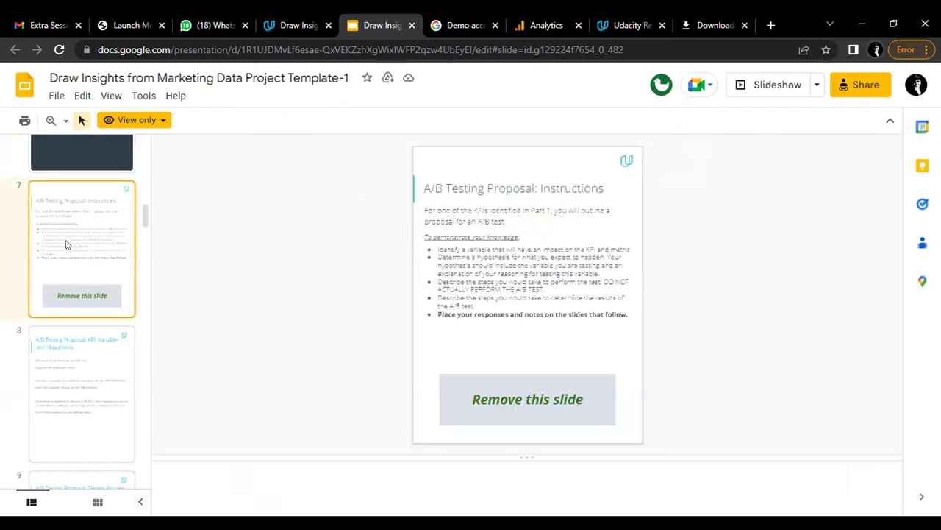
pyautogui.scroll(-5, 65, 242)
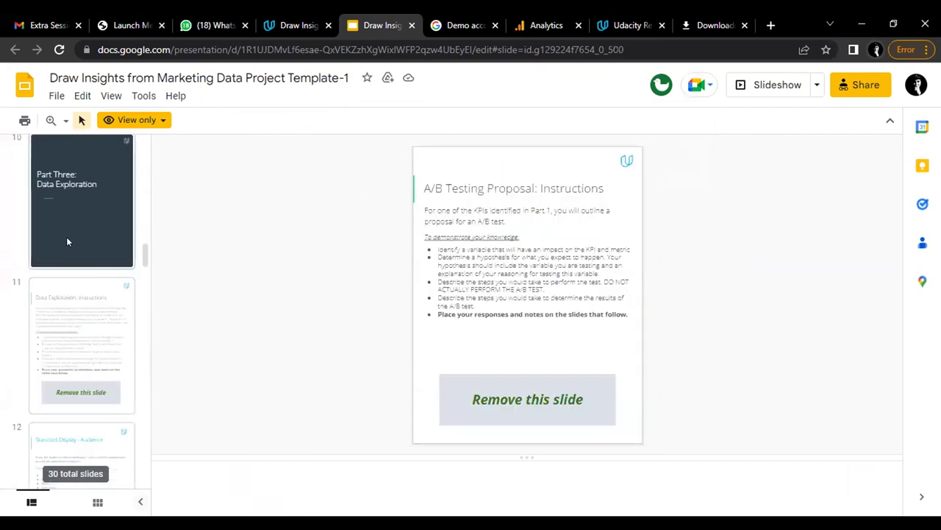
pyautogui.click(51, 300)
pyautogui.scroll(-3, 50, 305)
pyautogui.click(50, 309)
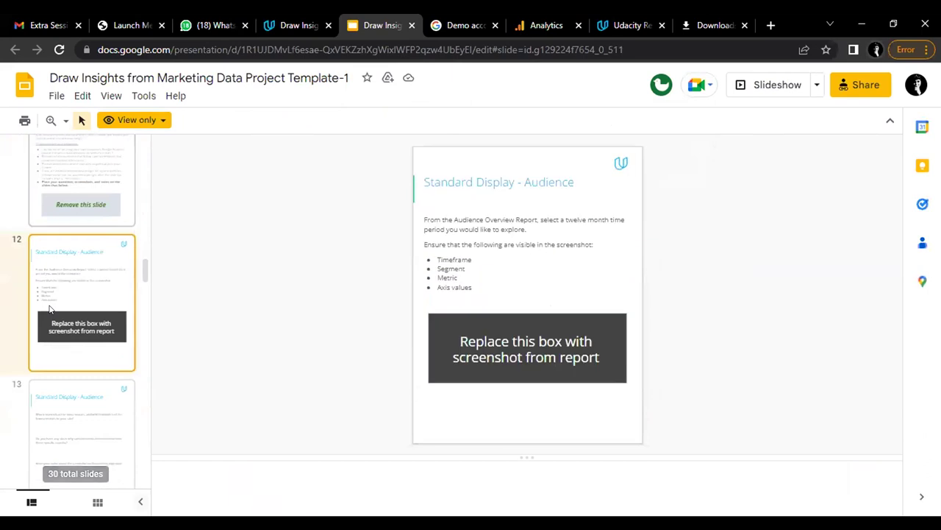
# Step: Review the project template's slides from Standard Display - Audience through the Percentage Display: Conversion instructions
pyautogui.scroll(-2, 50, 309)
pyautogui.click(50, 309)
pyautogui.scroll(-2, 50, 313)
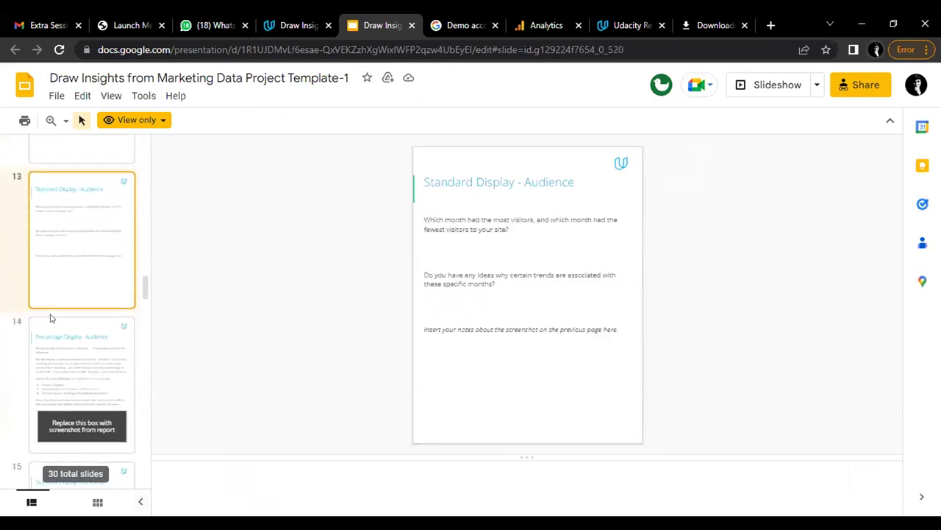
pyautogui.click(50, 315)
pyautogui.scroll(-2, 50, 316)
pyautogui.click(50, 318)
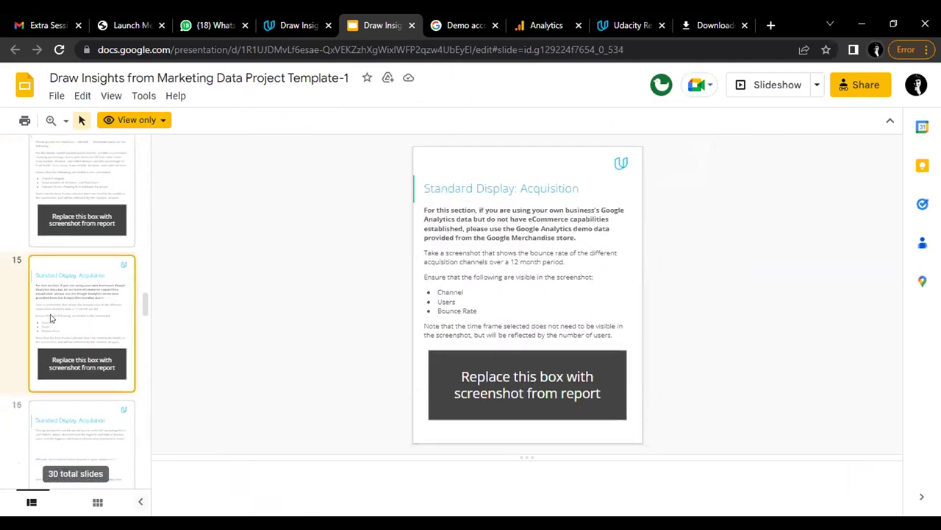
pyautogui.scroll(-3, 50, 316)
pyautogui.click(62, 286)
pyautogui.scroll(-2, 63, 287)
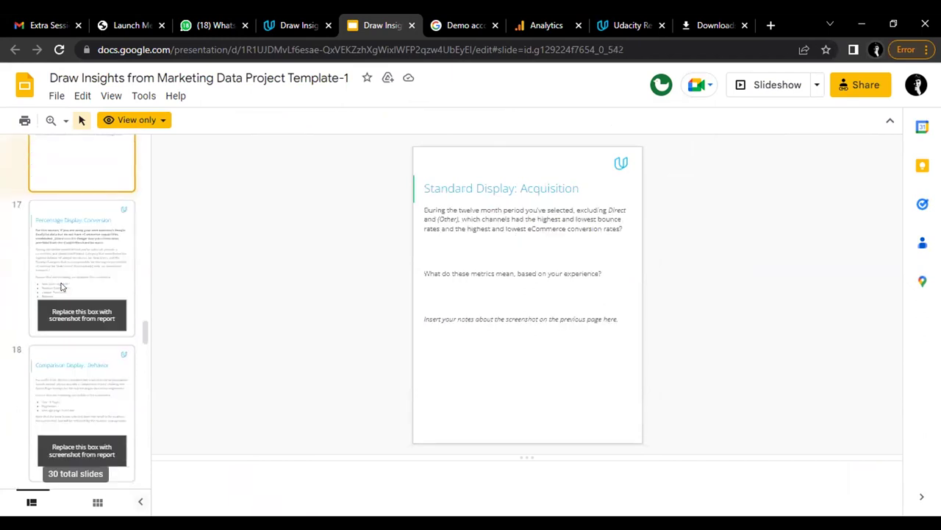
pyautogui.click(63, 287)
pyautogui.scroll(-1, 62, 287)
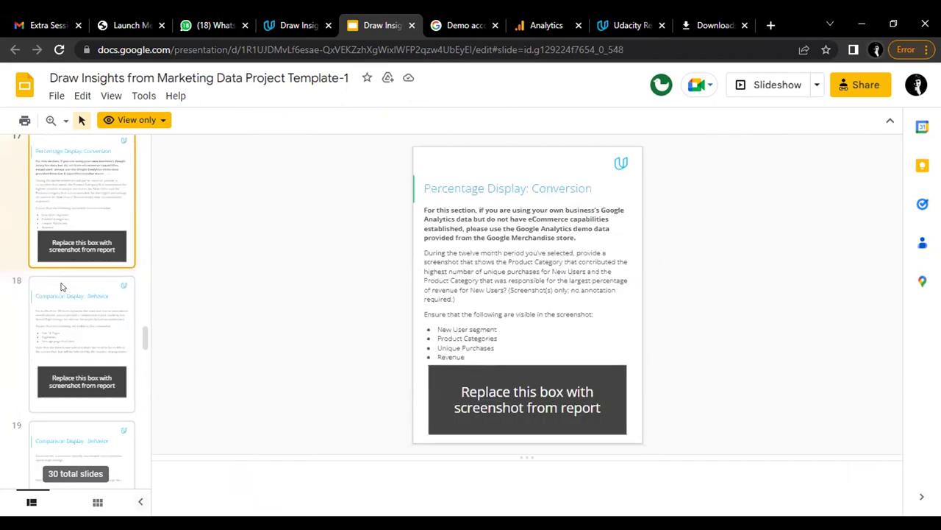
pyautogui.click(468, 267)
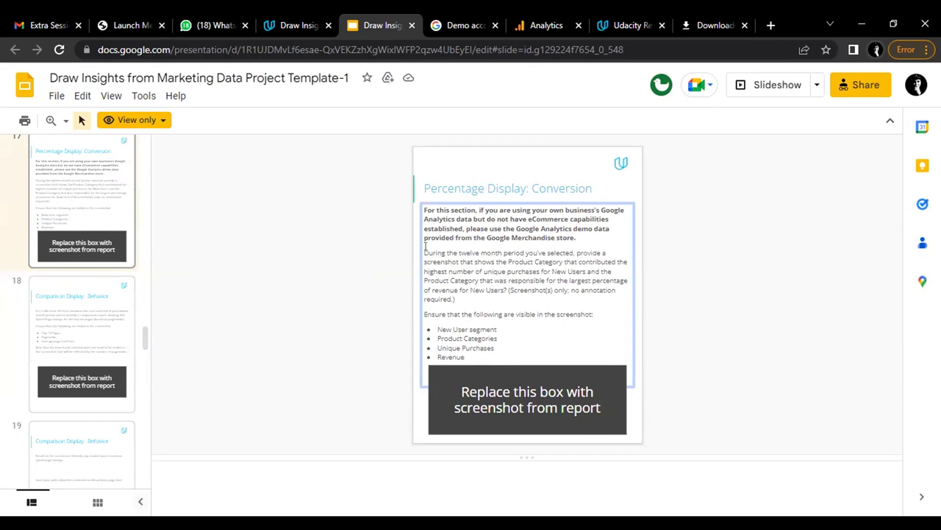
# Step: Switch to Google Analytics and change the Audience Overview date range to start on Dec 18, 2021
pyautogui.click(544, 26)
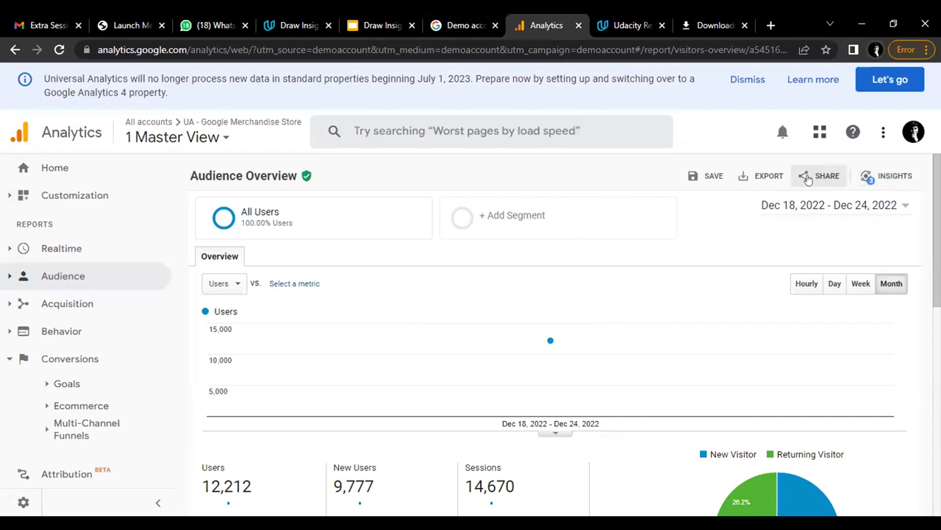
pyautogui.moveTo(503, 328)
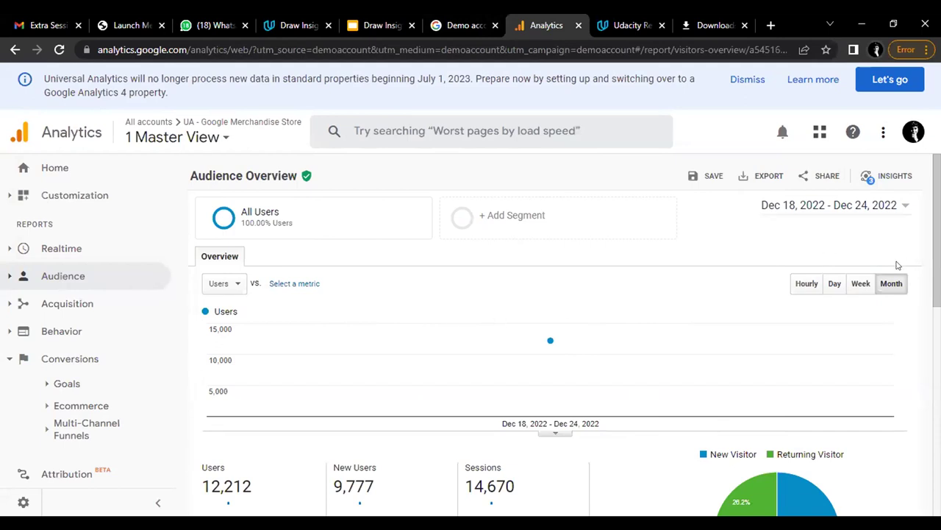
pyautogui.click(890, 209)
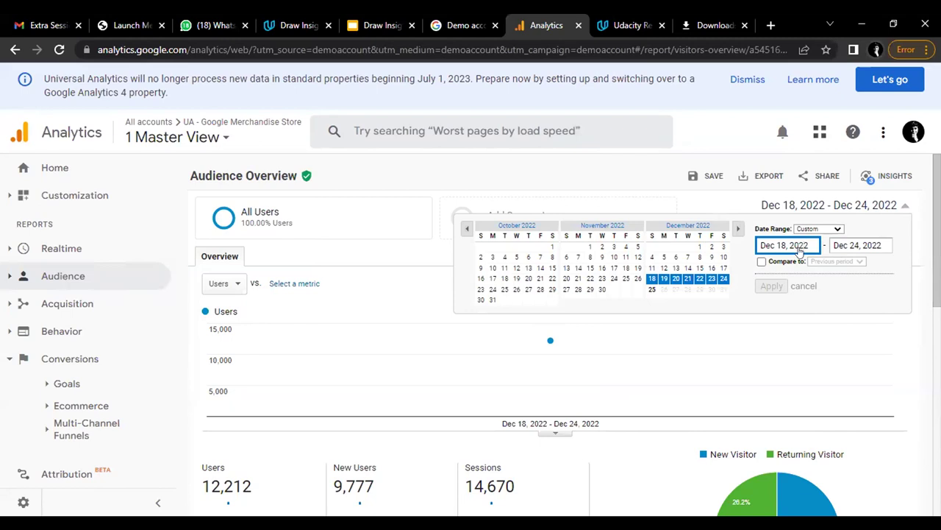
pyautogui.press('BackSpace')
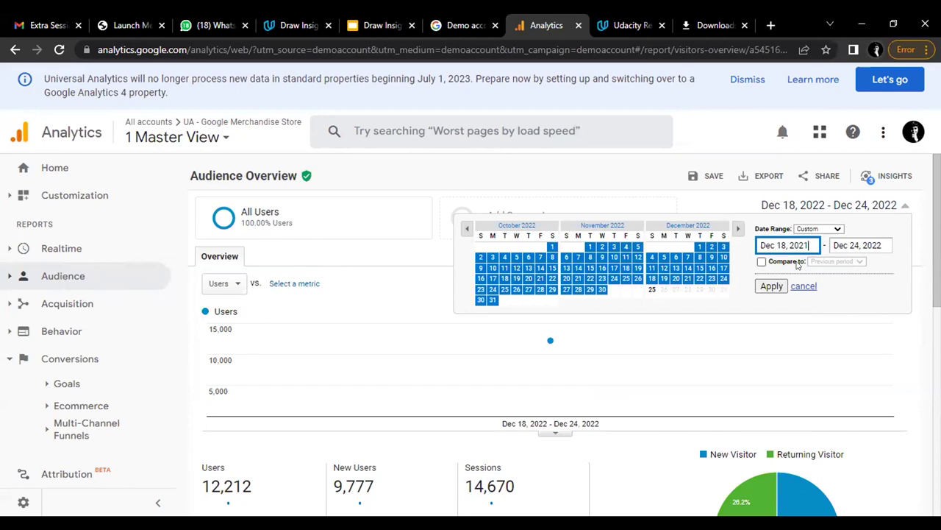
pyautogui.click(770, 286)
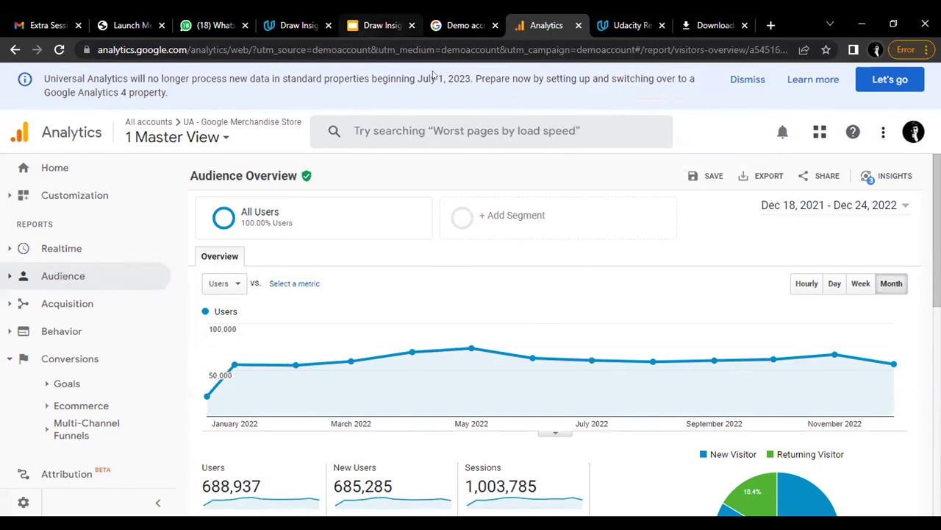
# Step: Check the conversion slide's requirements and add the New Users segment to the Audience Overview report in Google Analytics
pyautogui.click(379, 26)
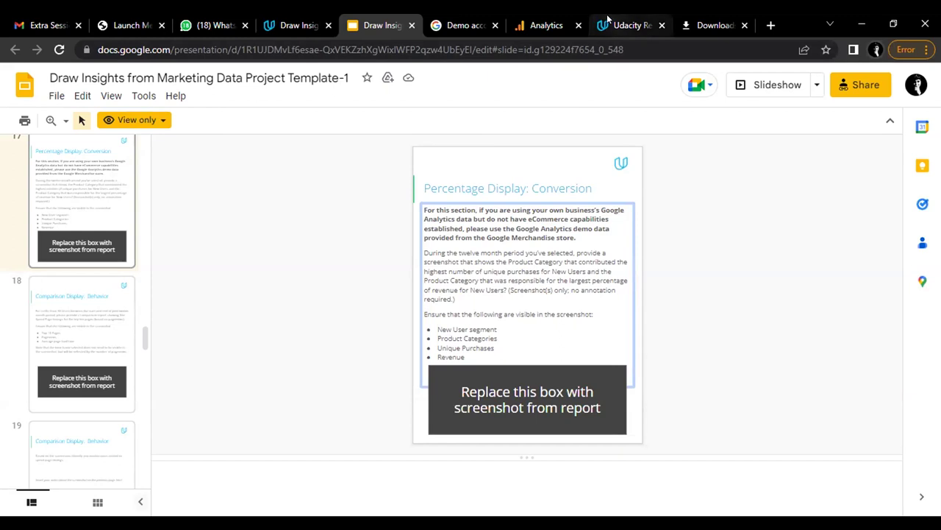
pyautogui.click(521, 28)
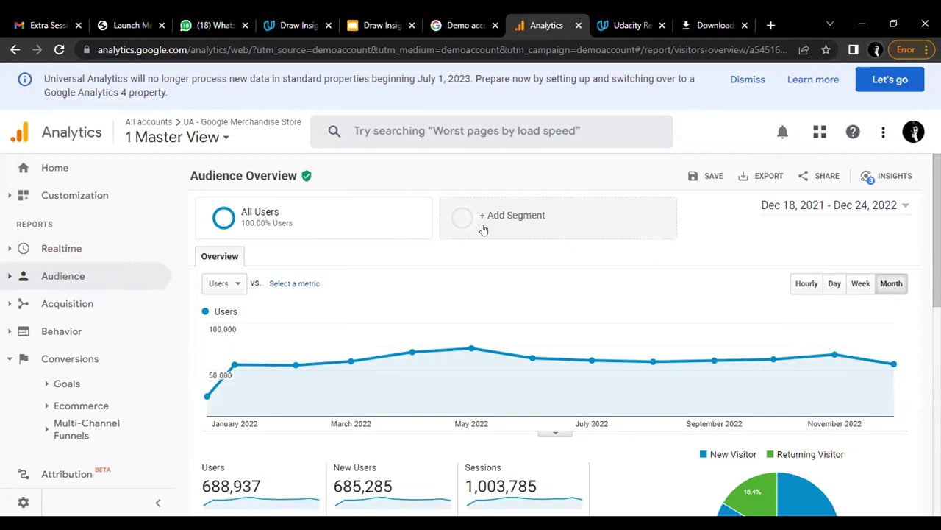
pyautogui.click(484, 230)
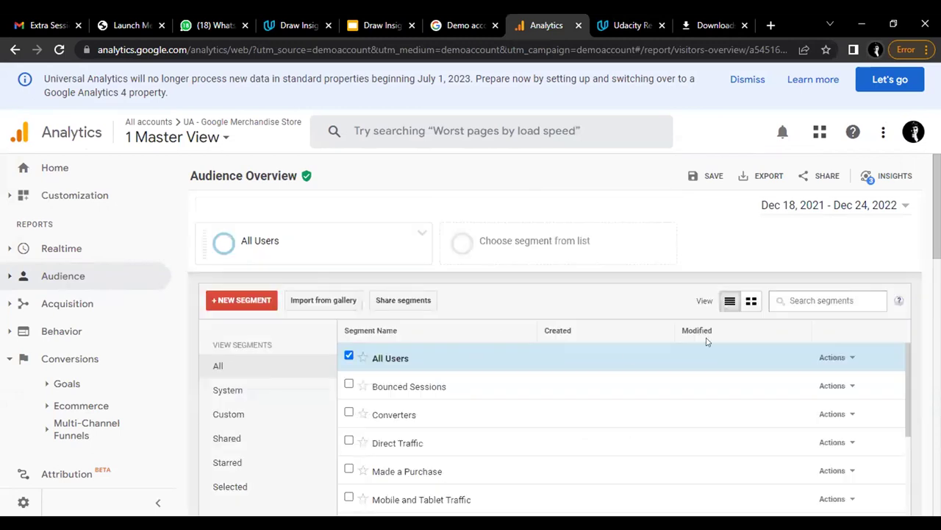
pyautogui.click(827, 300)
pyautogui.write('new')
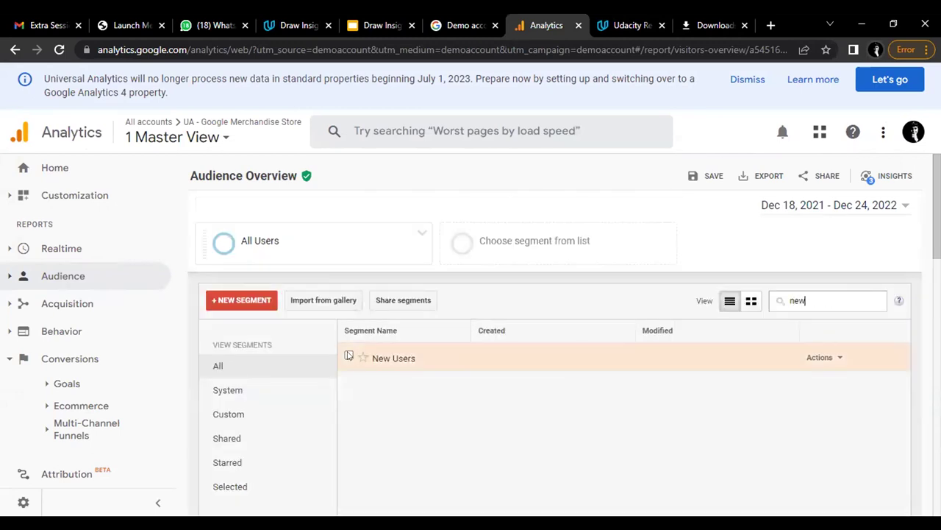
pyautogui.click(348, 355)
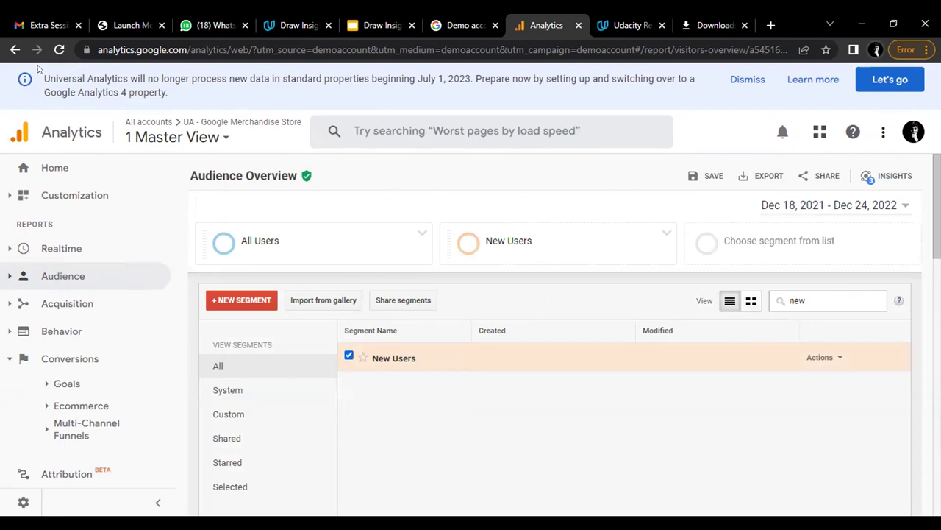
pyautogui.scroll(-5, 454, 340)
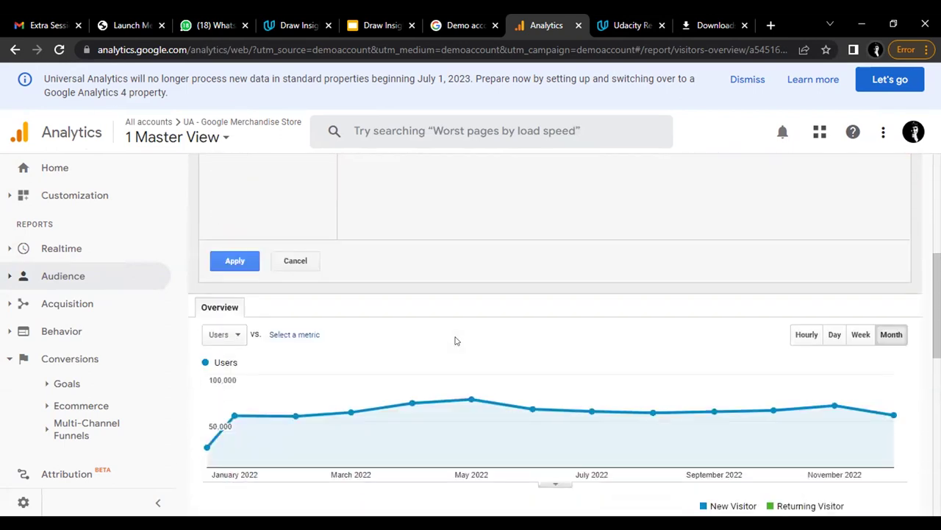
pyautogui.click(231, 260)
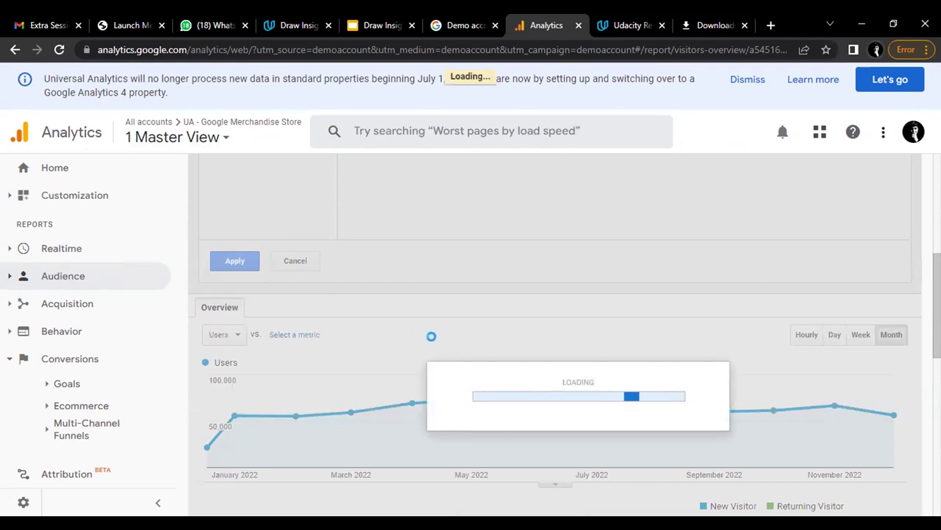
pyautogui.scroll(2, 434, 342)
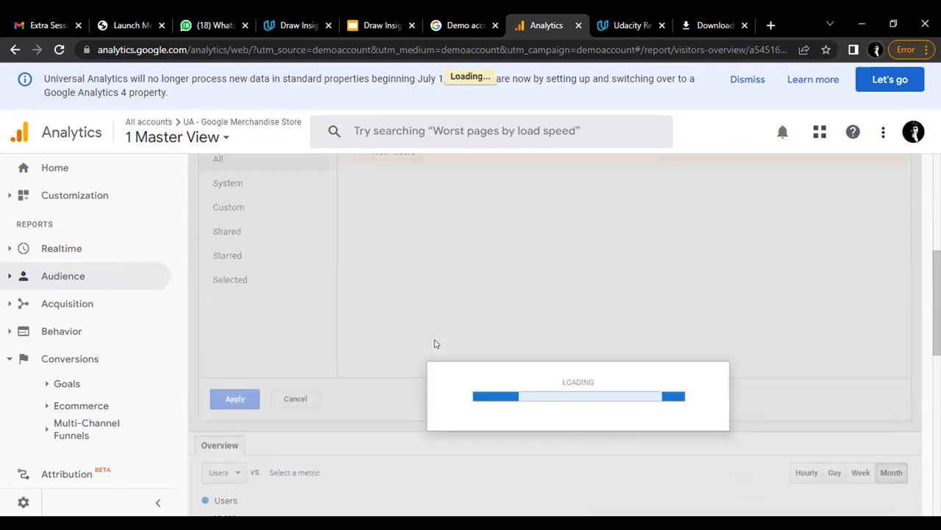
pyautogui.scroll(4, 419, 340)
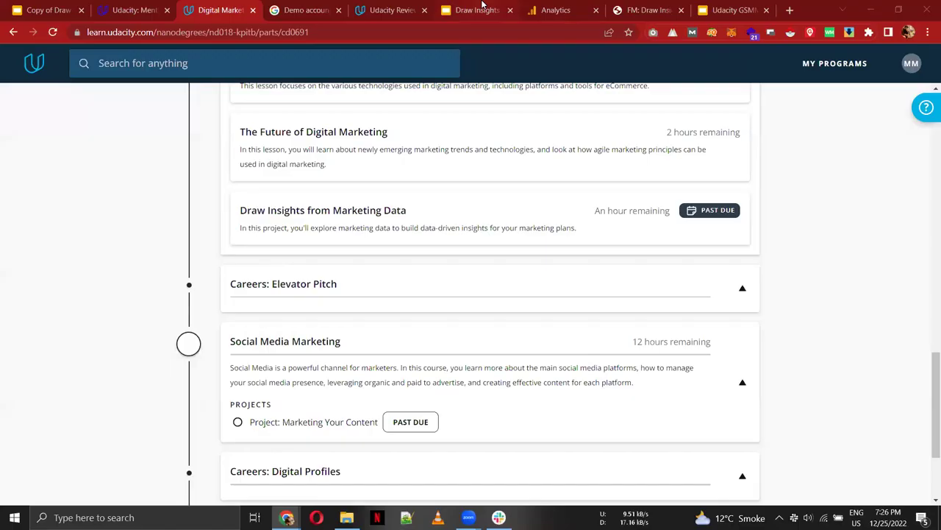
pyautogui.click(484, 10)
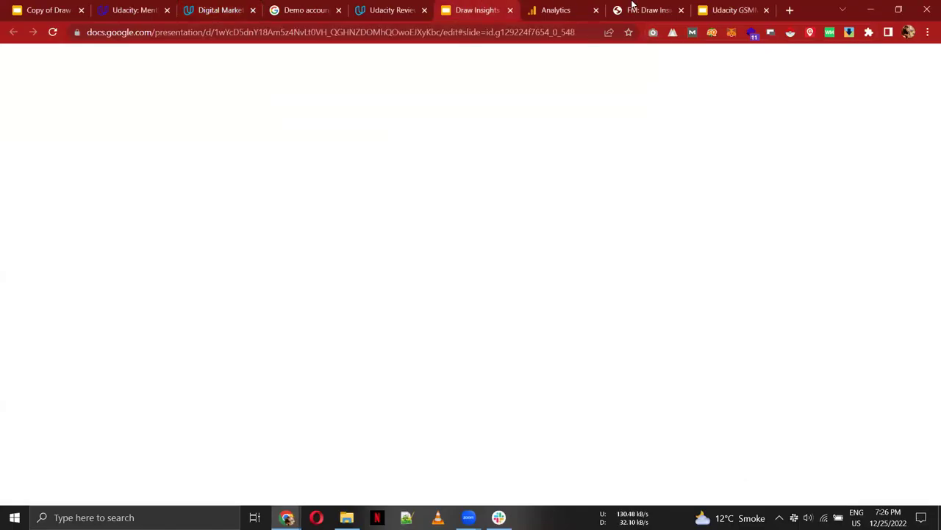
pyautogui.click(634, 9)
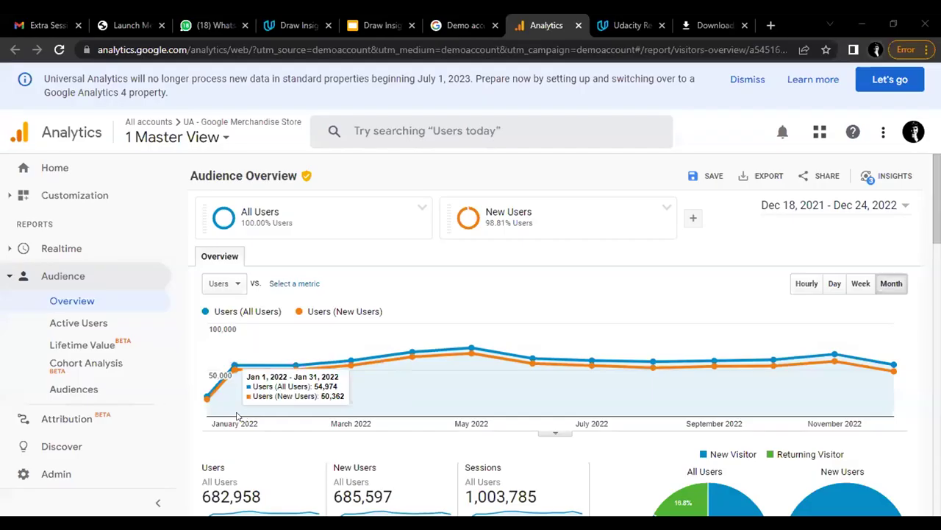
# Step: Remove the All Users segment from the Audience Overview report
pyautogui.scroll(-3, 210, 286)
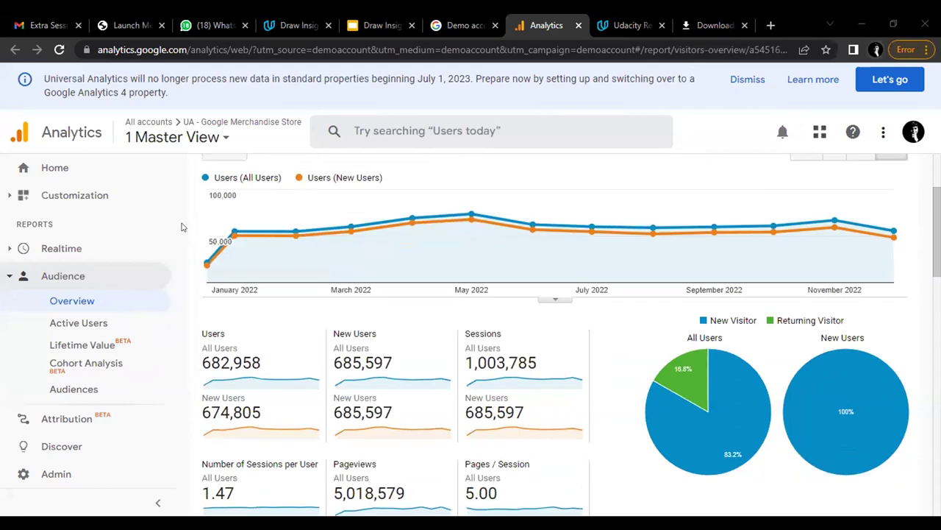
pyautogui.scroll(1, 182, 226)
pyautogui.scroll(1, 193, 222)
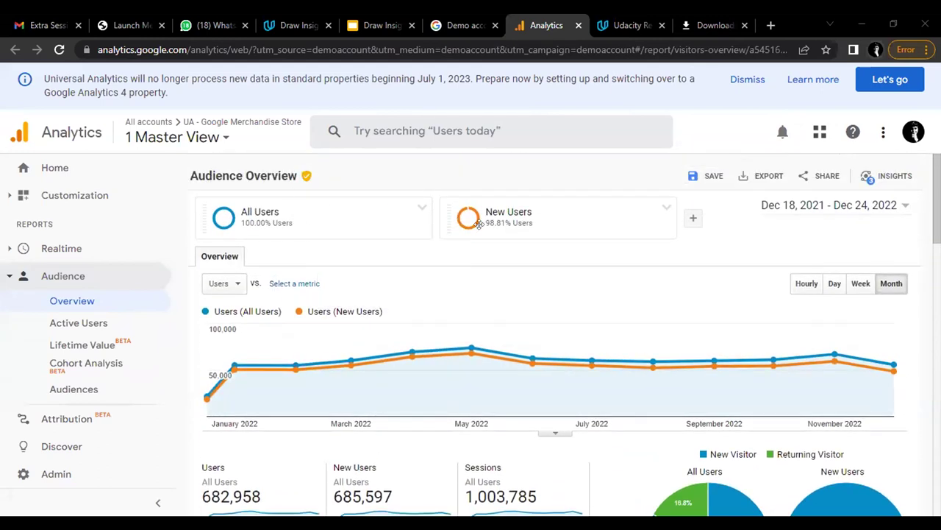
pyautogui.click(666, 208)
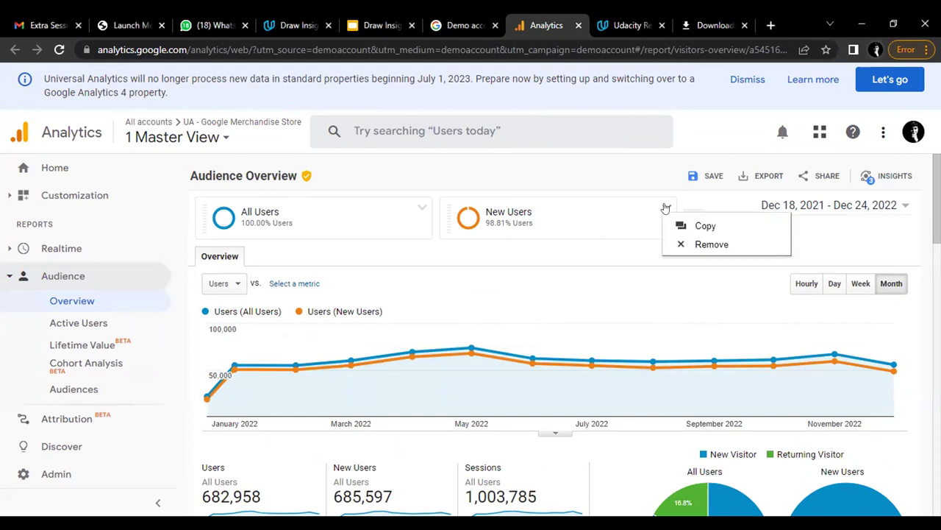
pyautogui.click(421, 208)
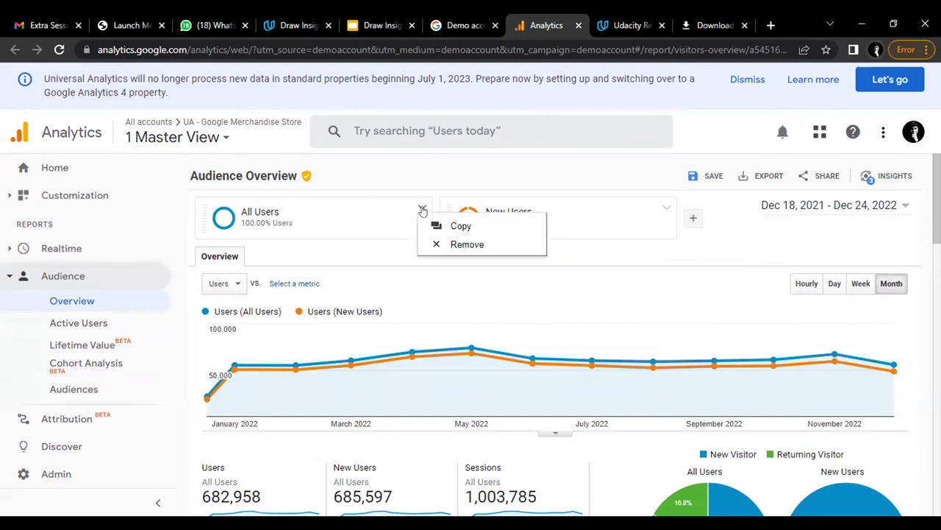
pyautogui.click(453, 245)
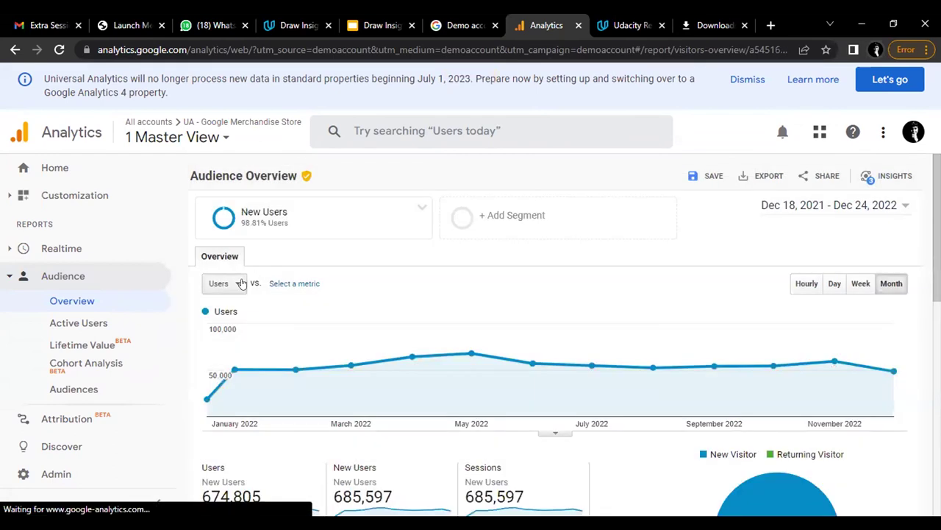
# Step: Set the primary metric of the Audience Overview chart to New Users
pyautogui.click(227, 284)
pyautogui.scroll(-1, 239, 338)
pyautogui.scroll(1, 242, 344)
pyautogui.scroll(-2, 221, 342)
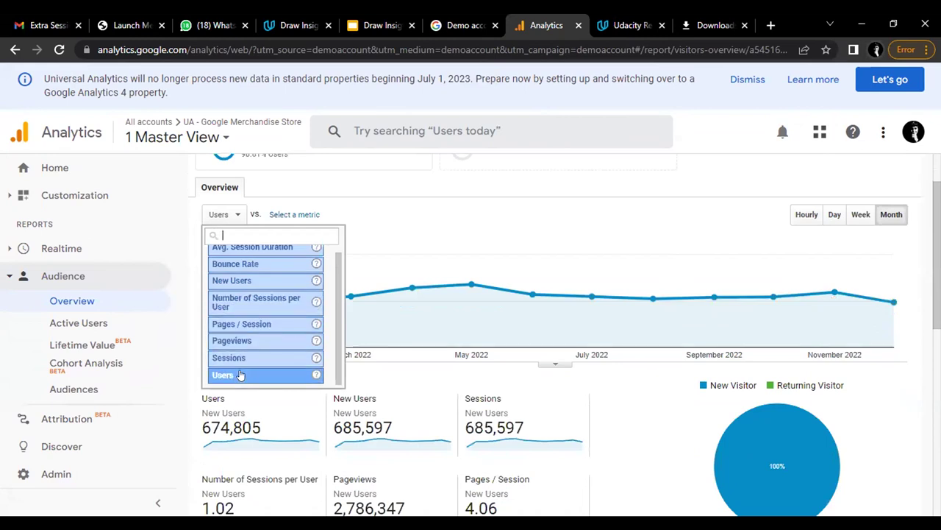
pyautogui.scroll(1, 232, 258)
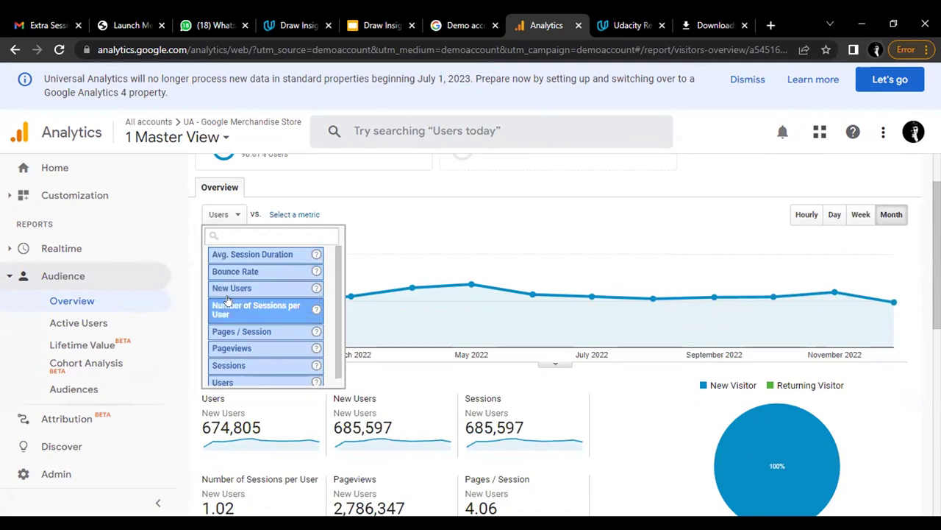
pyautogui.click(224, 288)
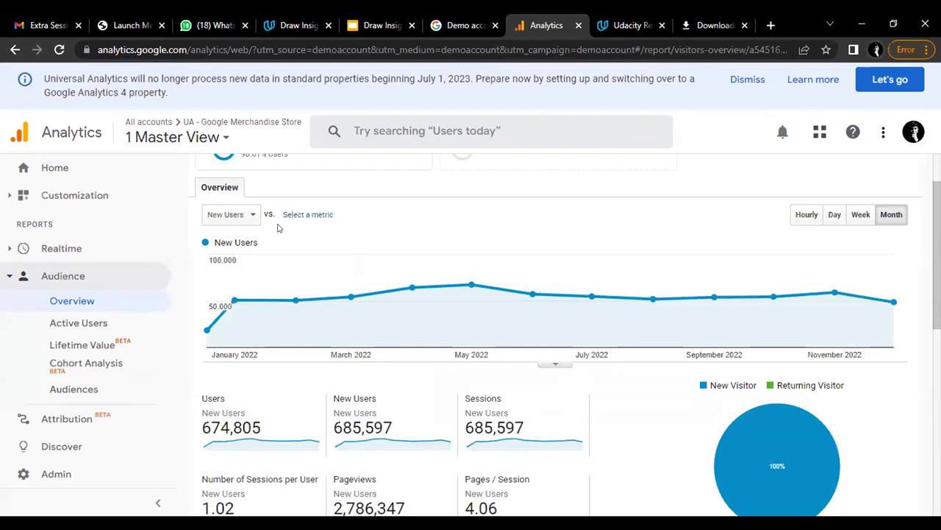
# Step: Look through the chart's available comparison metrics, searching for "re", and leave the list without choosing one
pyautogui.click(295, 217)
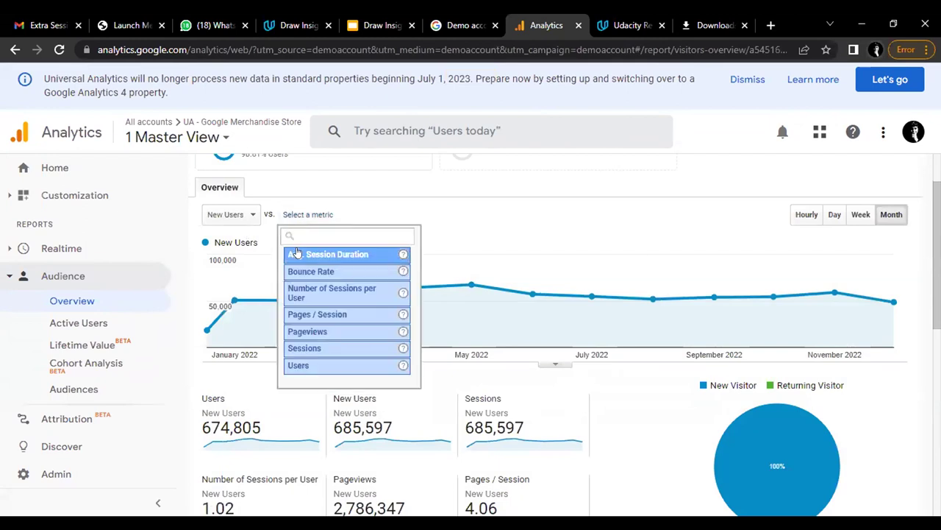
pyautogui.scroll(-1, 328, 309)
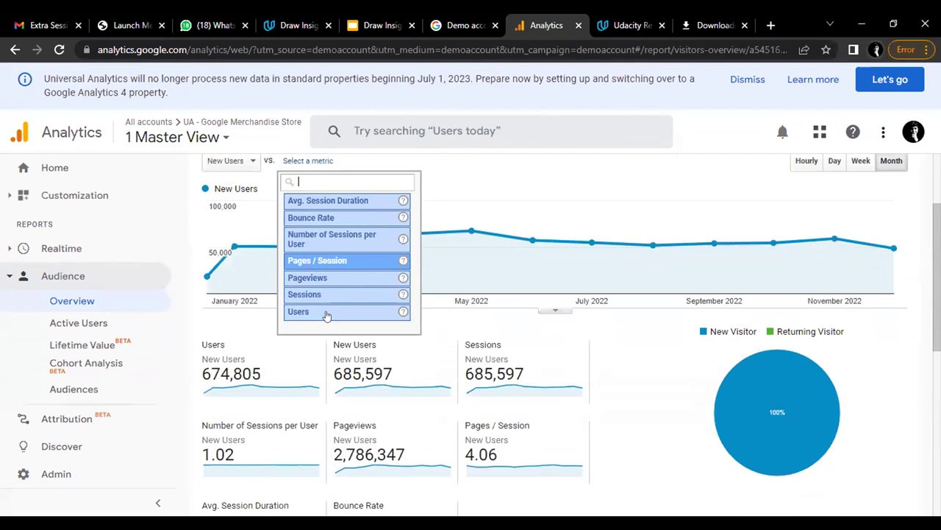
pyautogui.scroll(1, 301, 294)
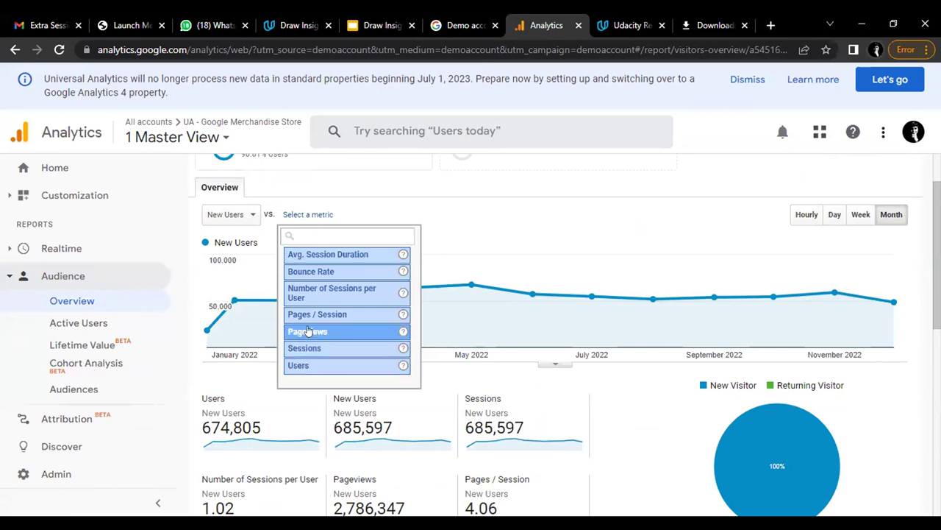
pyautogui.write('r')
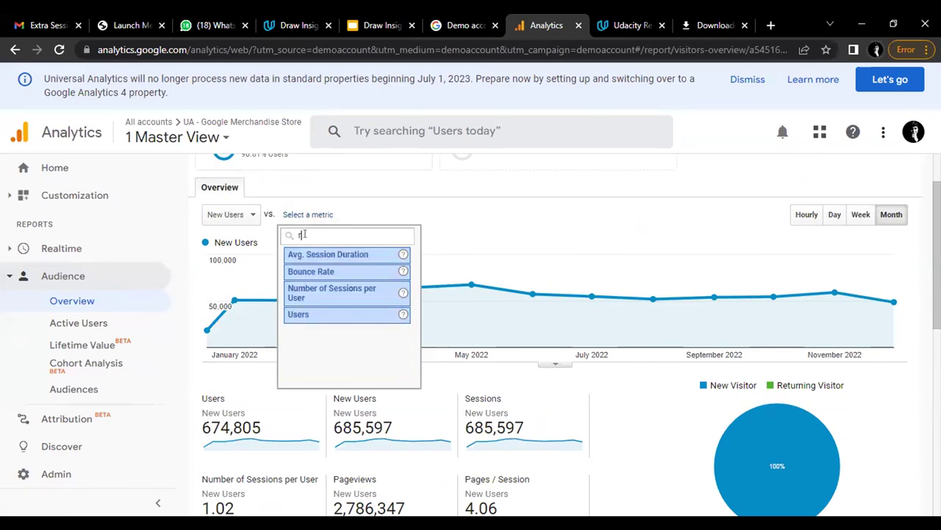
pyautogui.write('e')
pyautogui.press('BackSpace')
pyautogui.press('BackSpace')
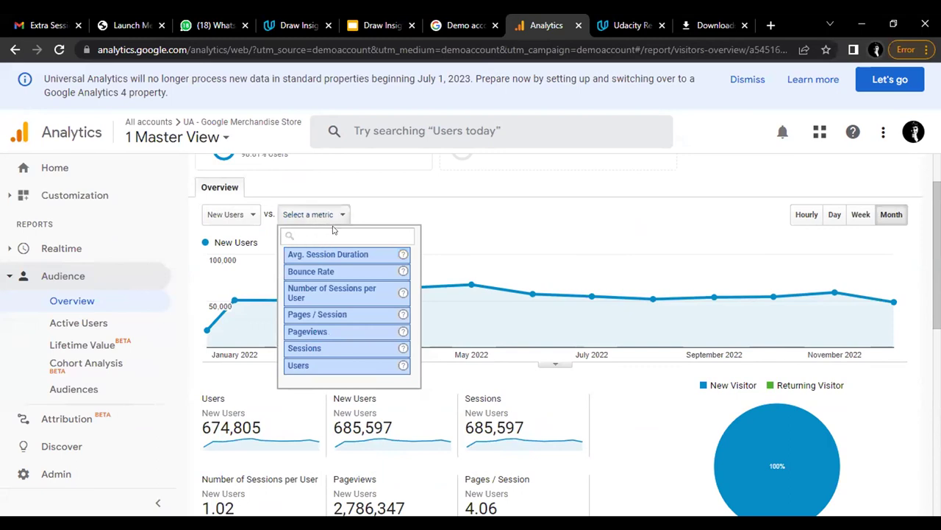
pyautogui.click(411, 218)
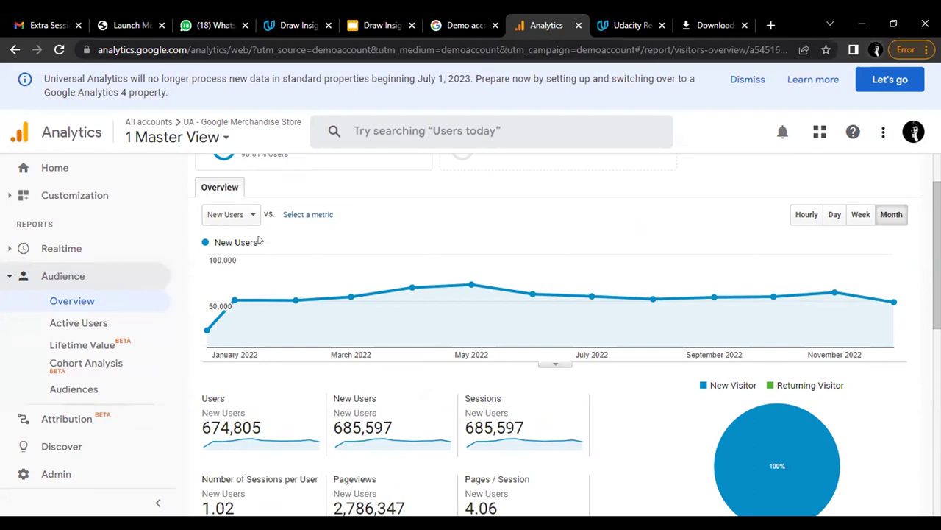
# Step: Examine the Audience Overview report and the other available report sections for product purchase and revenue data
pyautogui.scroll(-1, 240, 242)
pyautogui.scroll(1, 240, 241)
pyautogui.scroll(-2, 240, 241)
pyautogui.scroll(3, 240, 241)
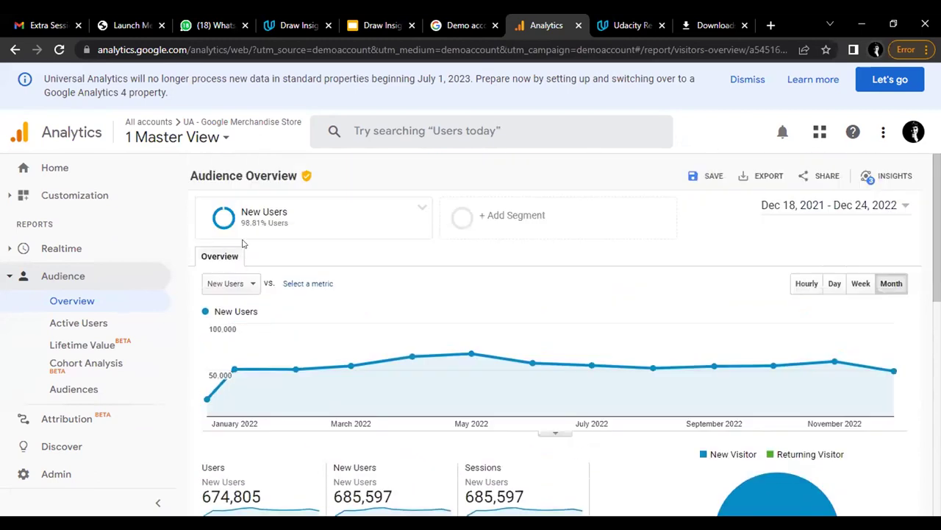
pyautogui.scroll(-1, 92, 343)
pyautogui.scroll(-3, 92, 344)
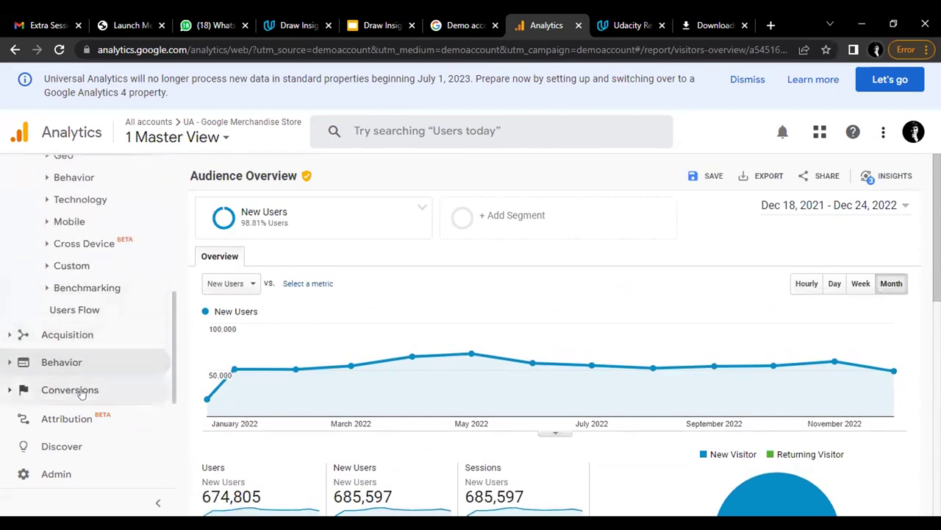
pyautogui.scroll(-1, 320, 264)
pyautogui.scroll(1, 320, 264)
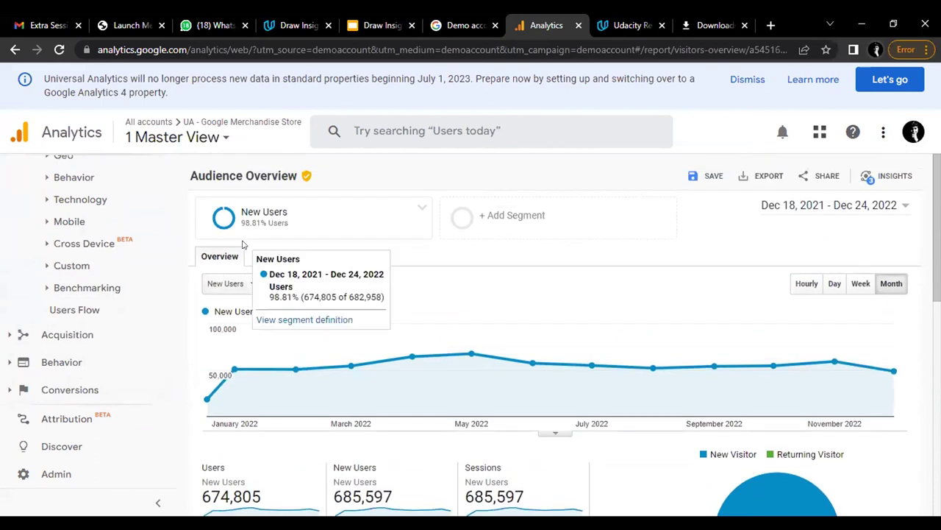
# Step: Try Users as the chart's primary metric and look through the comparison metrics offered with it
pyautogui.click(249, 283)
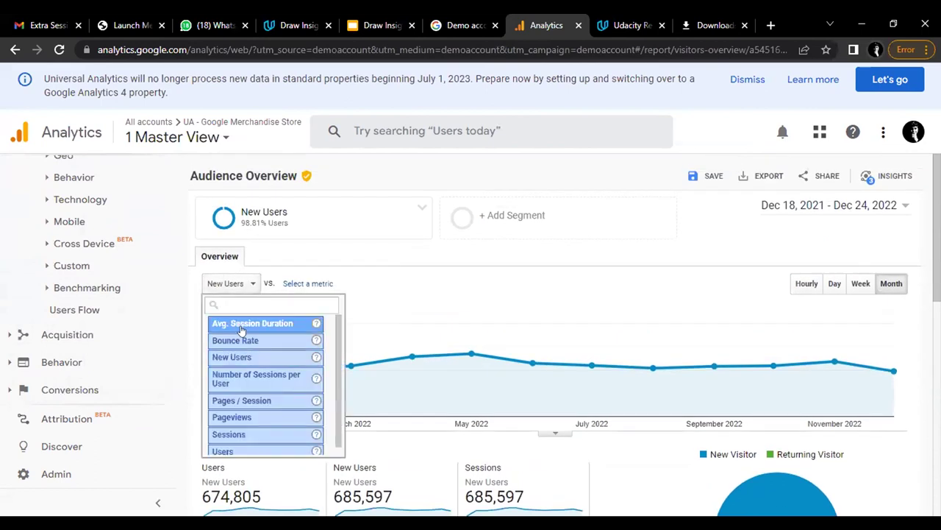
pyautogui.scroll(-1, 242, 344)
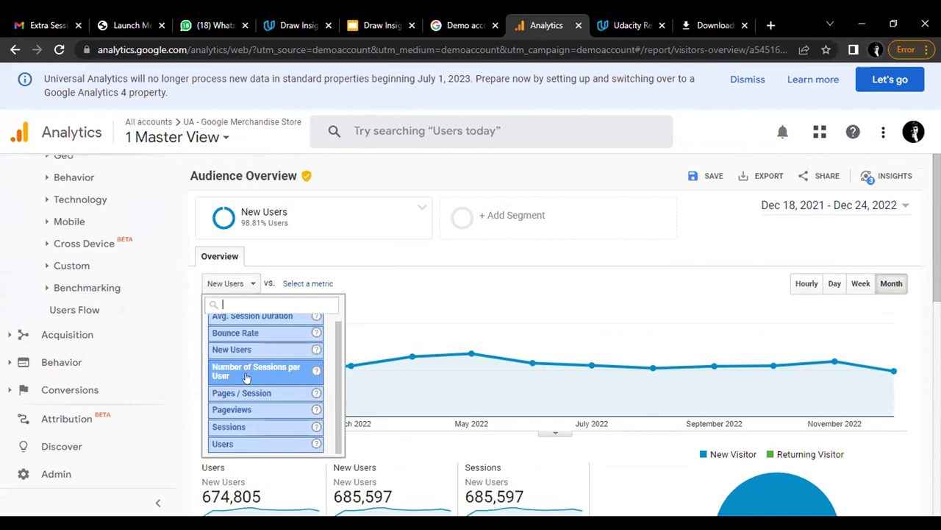
pyautogui.scroll(-1, 246, 378)
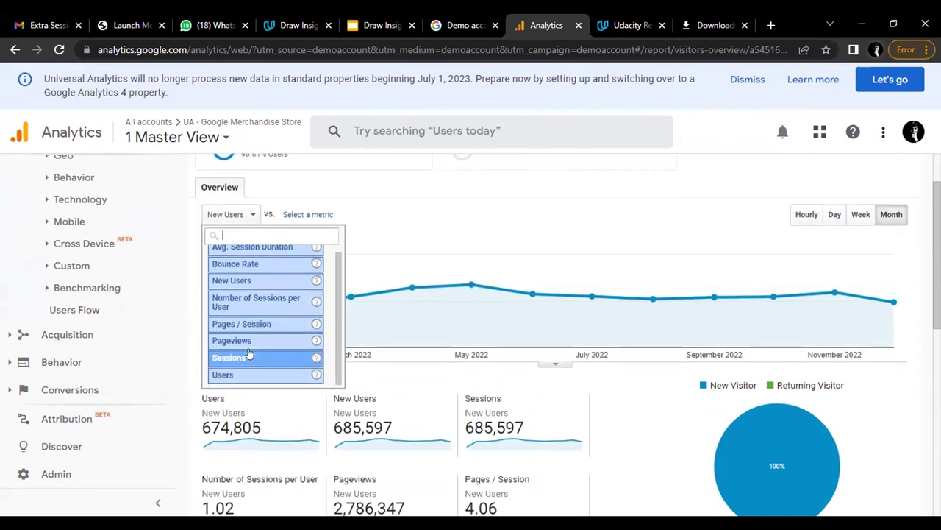
pyautogui.click(248, 376)
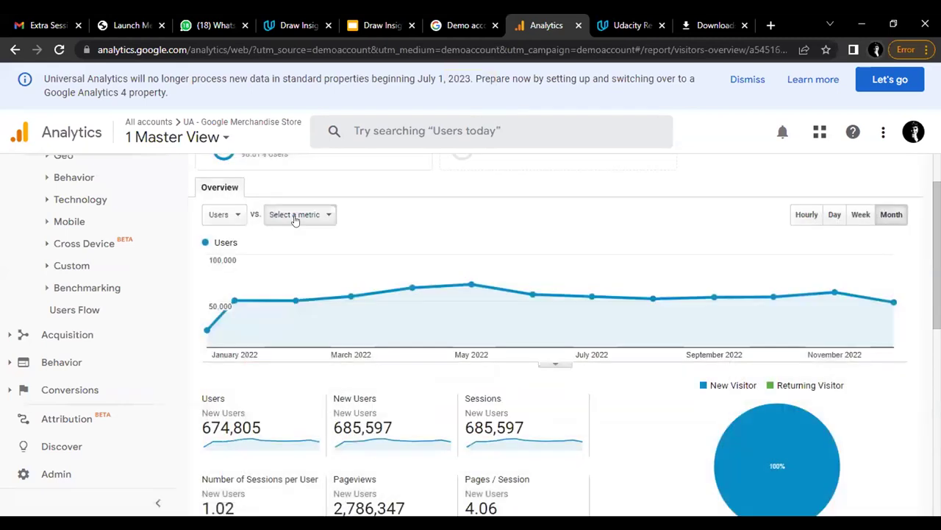
pyautogui.click(295, 219)
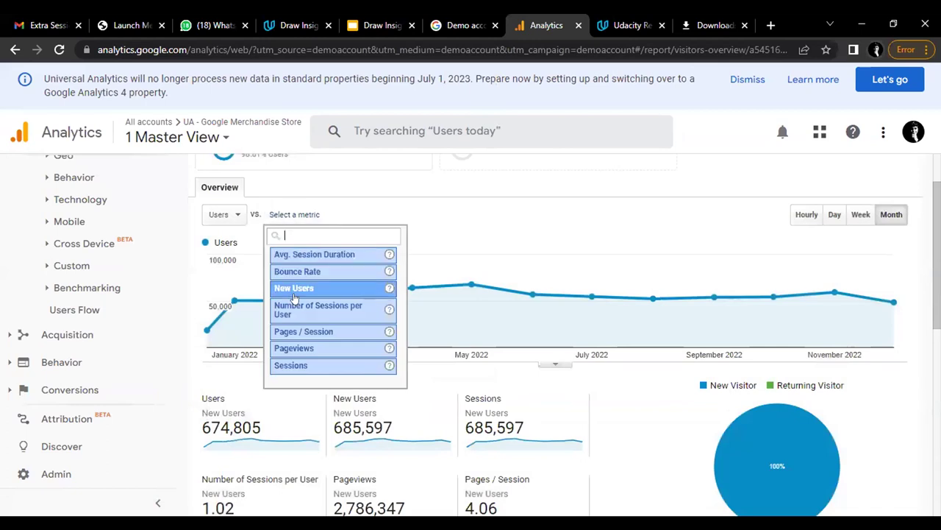
pyautogui.scroll(-1, 294, 298)
pyautogui.scroll(2, 291, 255)
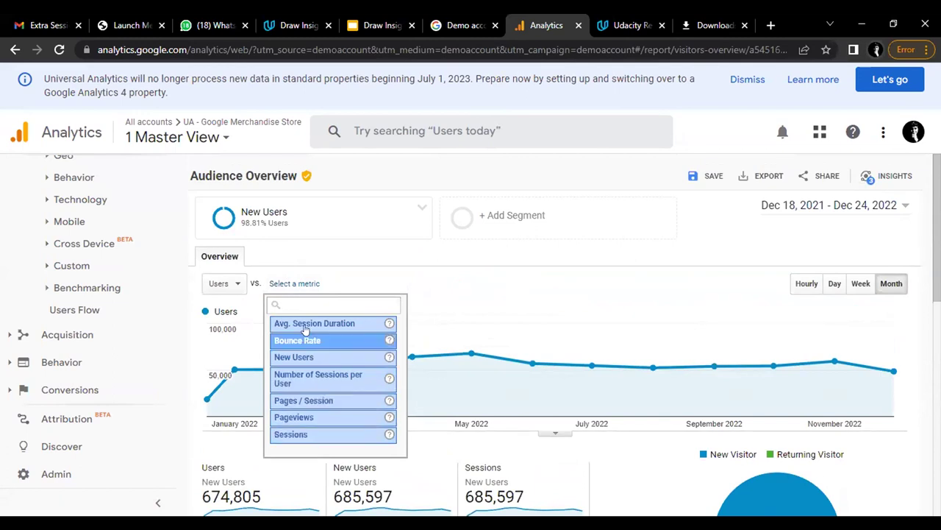
# Step: Set the Audience Overview chart to compare New Users with Sessions
pyautogui.click(213, 283)
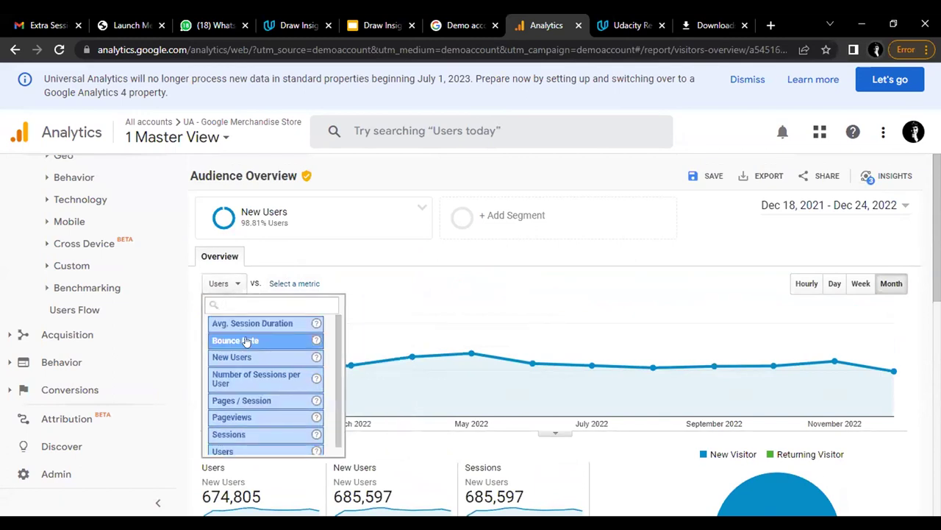
pyautogui.click(247, 359)
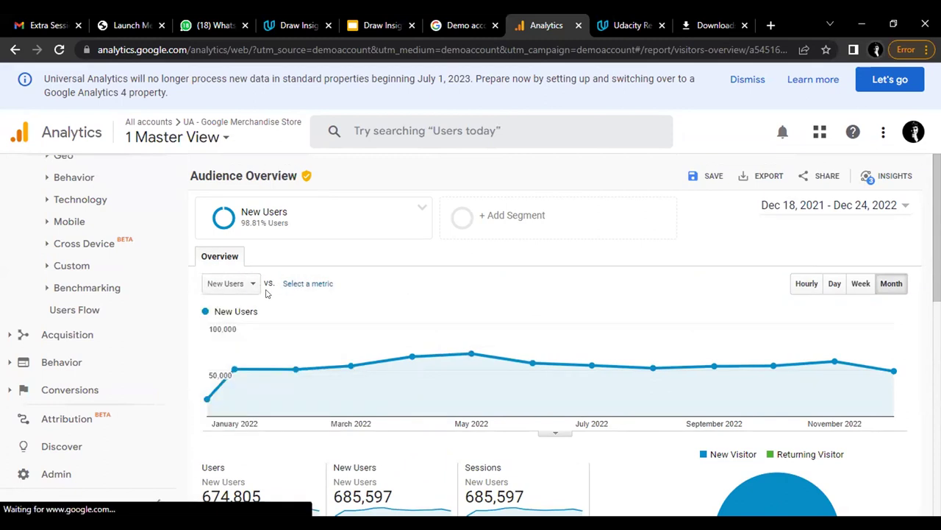
pyautogui.click(301, 287)
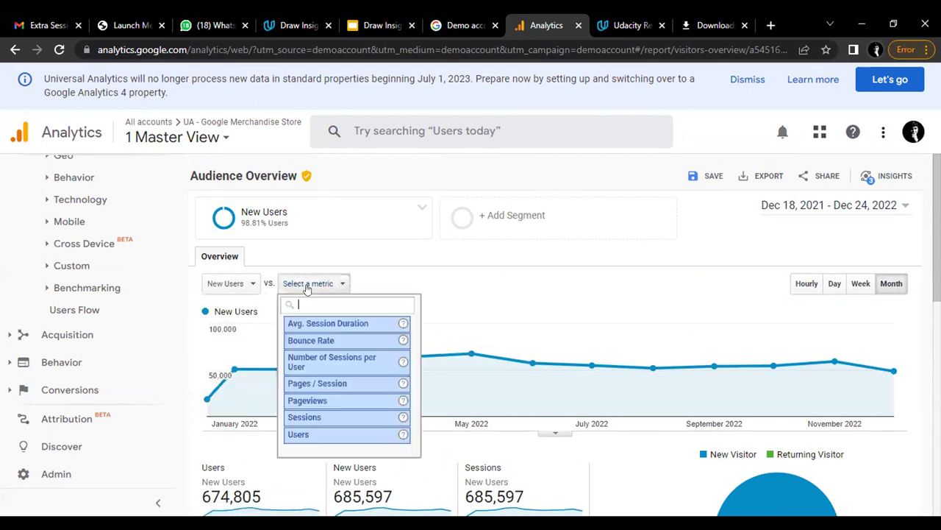
pyautogui.scroll(-1, 314, 388)
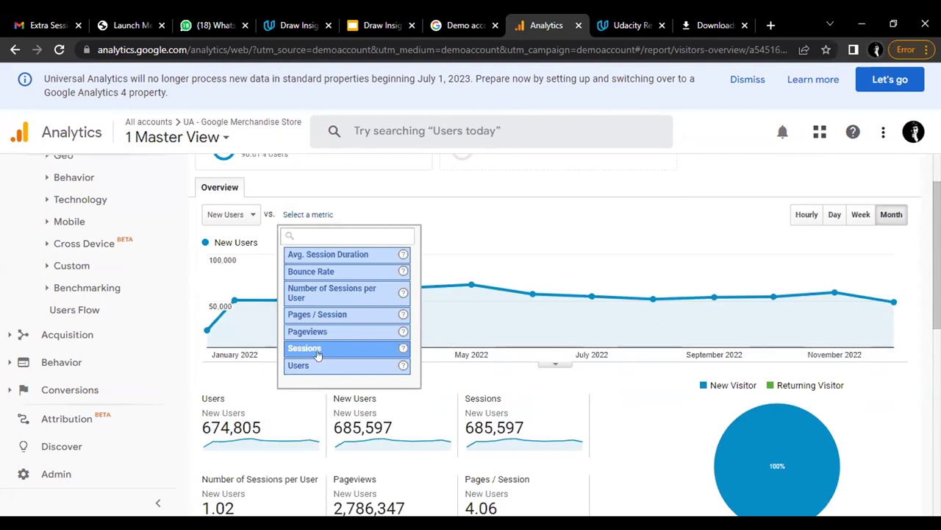
pyautogui.click(316, 348)
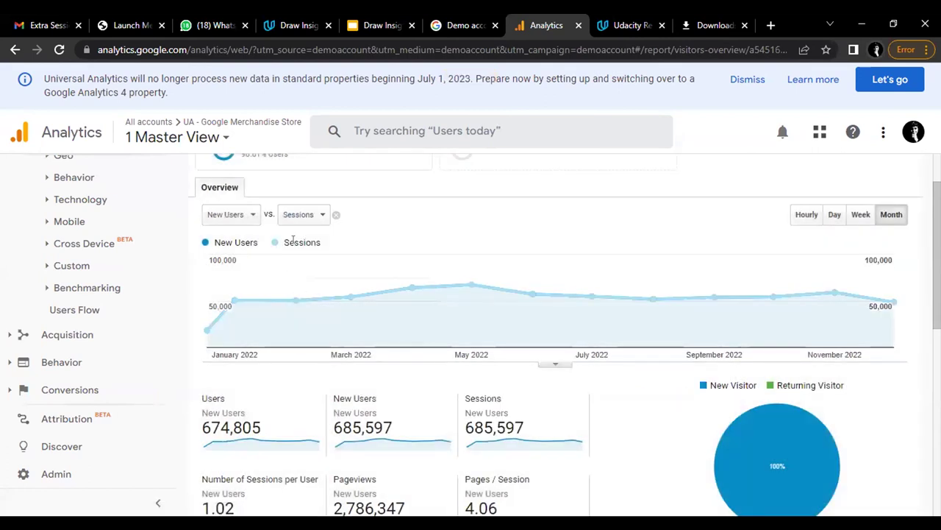
# Step: Check the chart's comparison and primary metric choices and the rest of the report for a revenue metric
pyautogui.click(290, 218)
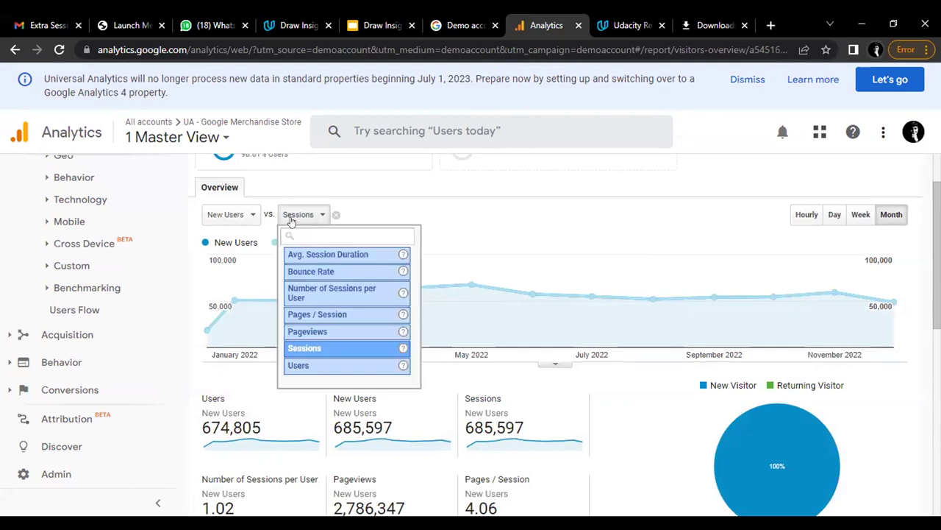
pyautogui.scroll(-5, 336, 306)
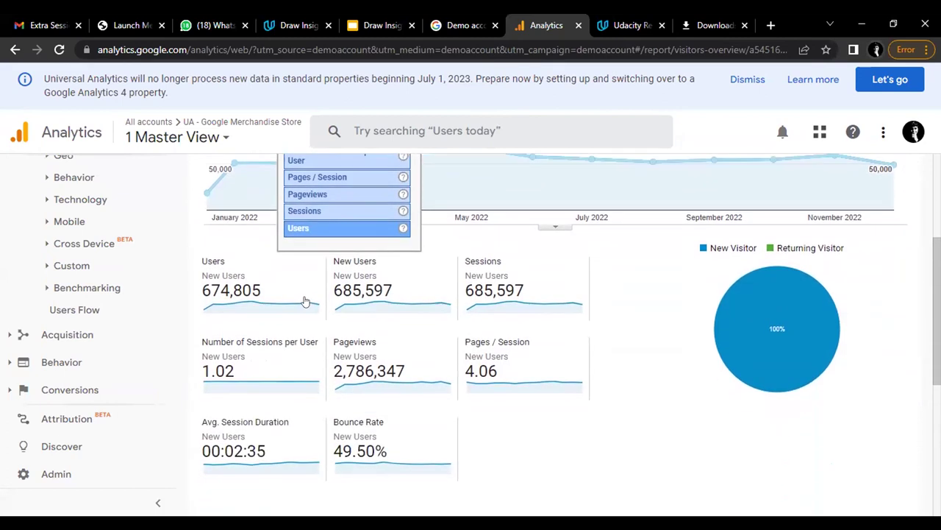
pyautogui.scroll(-1, 336, 306)
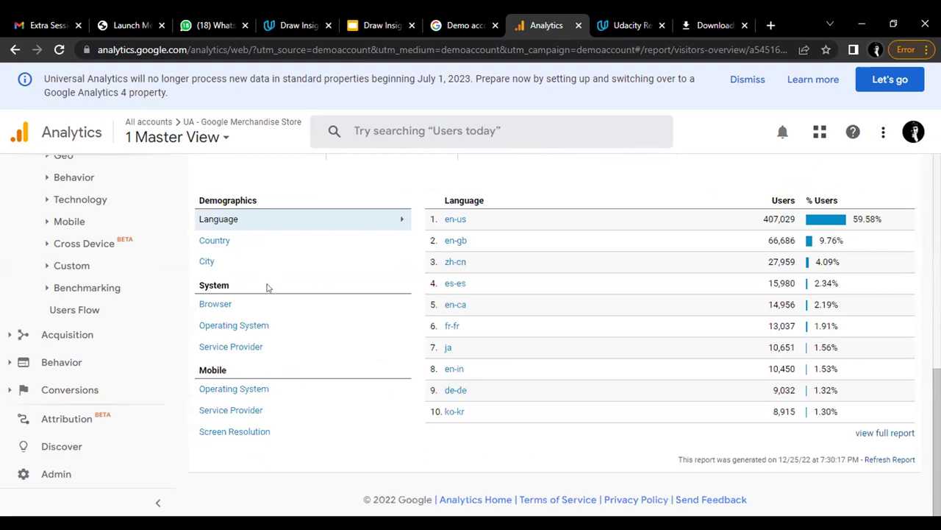
pyautogui.scroll(5, 337, 223)
pyautogui.scroll(3, 337, 223)
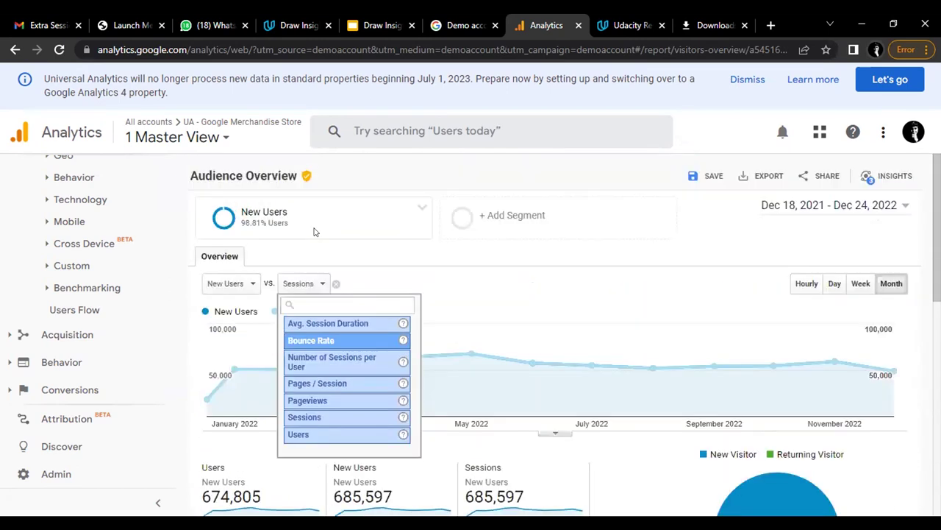
pyautogui.click(228, 283)
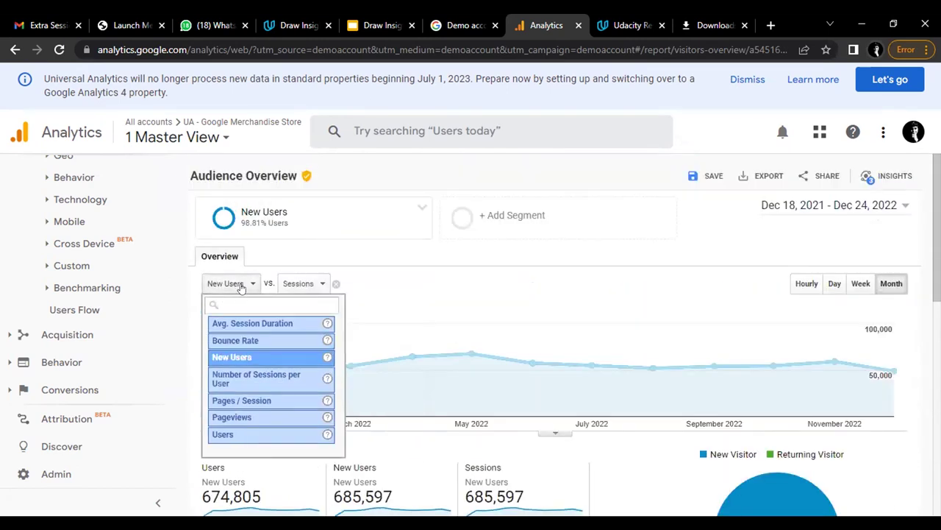
# Step: Look through the available segments and add the All Users segment to the report alongside New Users
pyautogui.click(456, 213)
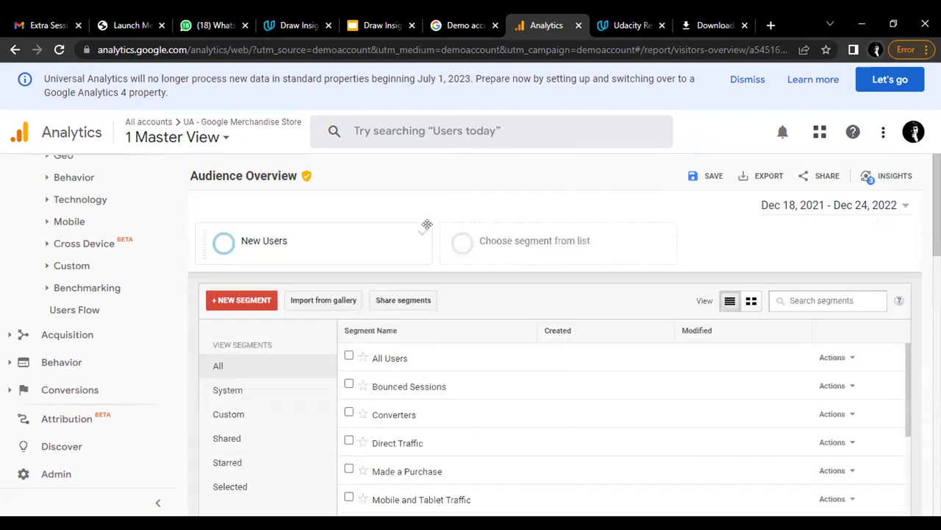
pyautogui.scroll(-2, 326, 299)
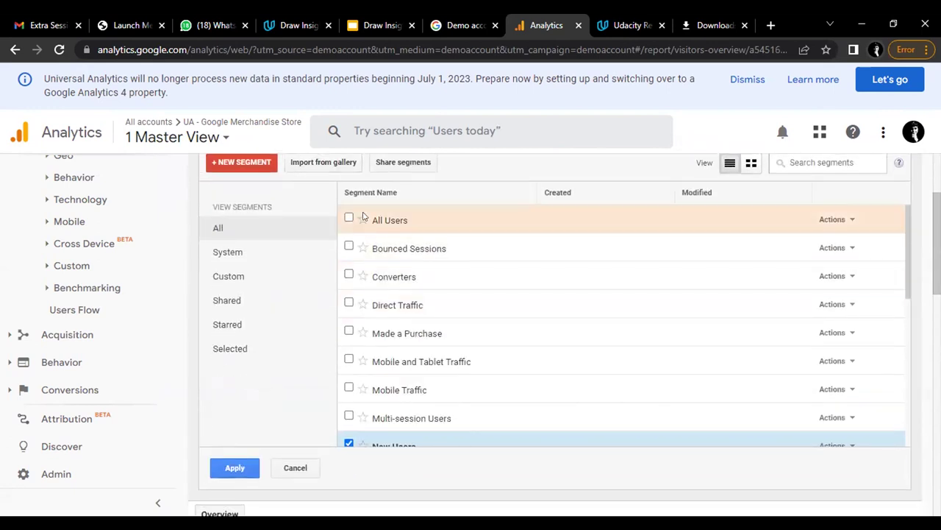
pyautogui.scroll(-1, 363, 265)
pyautogui.scroll(-3, 362, 265)
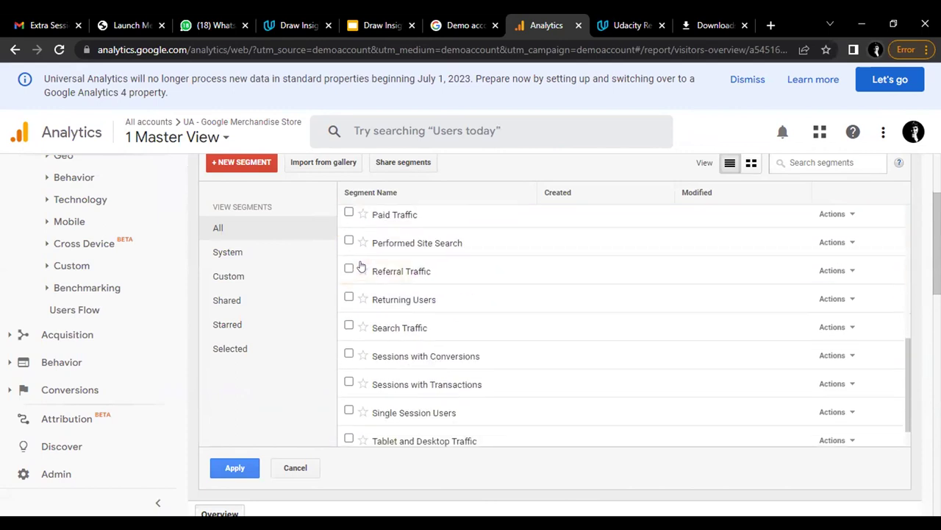
pyautogui.scroll(-1, 361, 266)
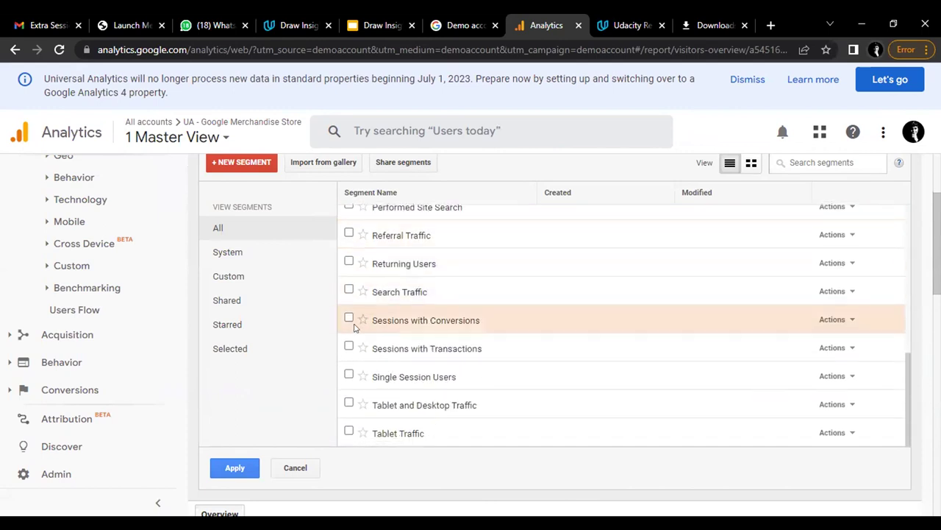
pyautogui.scroll(2, 357, 321)
pyautogui.scroll(4, 354, 321)
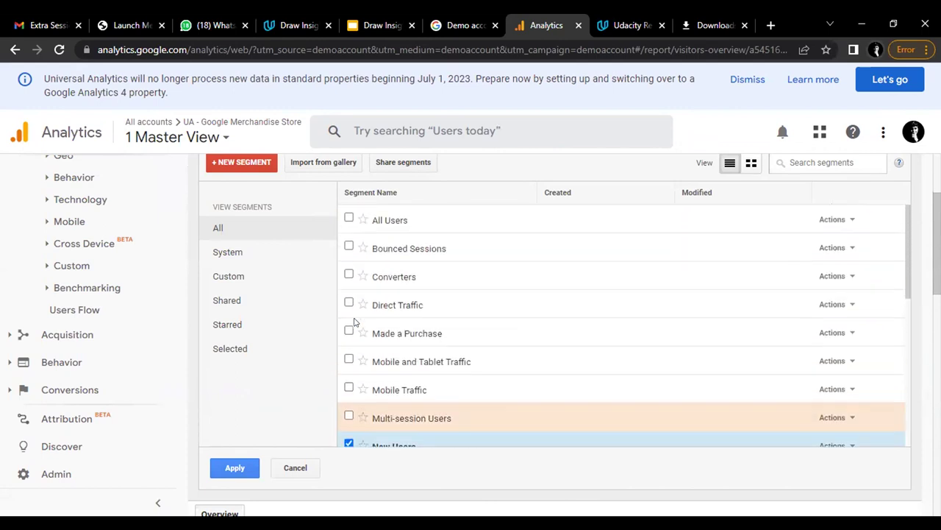
pyautogui.scroll(2, 353, 321)
pyautogui.scroll(-1, 349, 321)
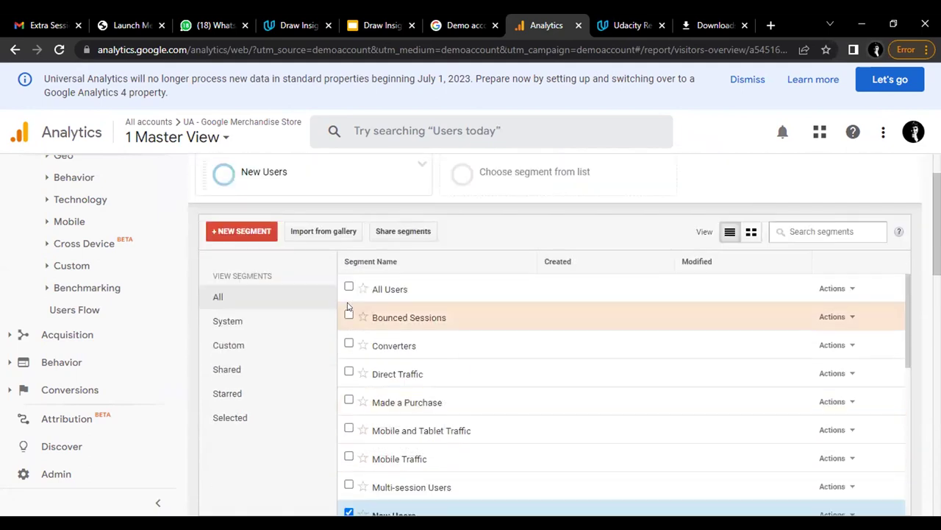
pyautogui.click(350, 287)
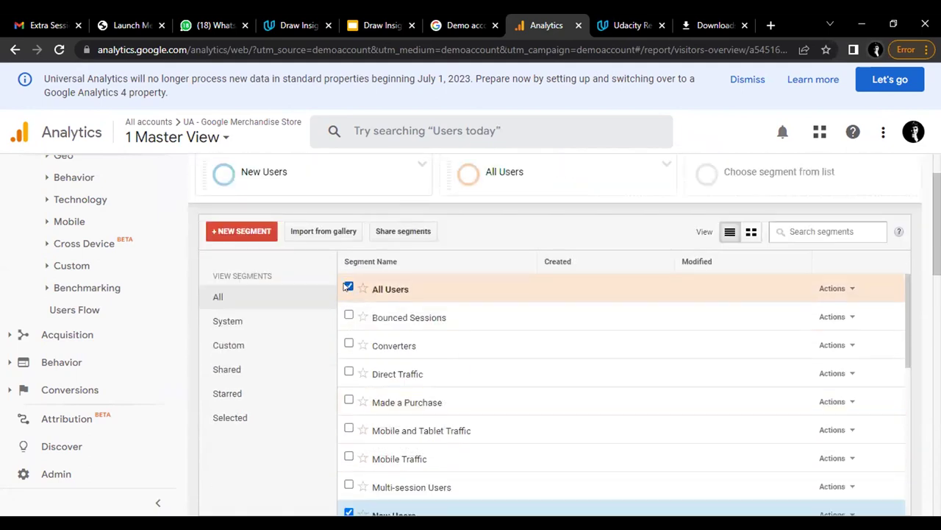
pyautogui.scroll(-4, 635, 304)
pyautogui.scroll(-8, 404, 404)
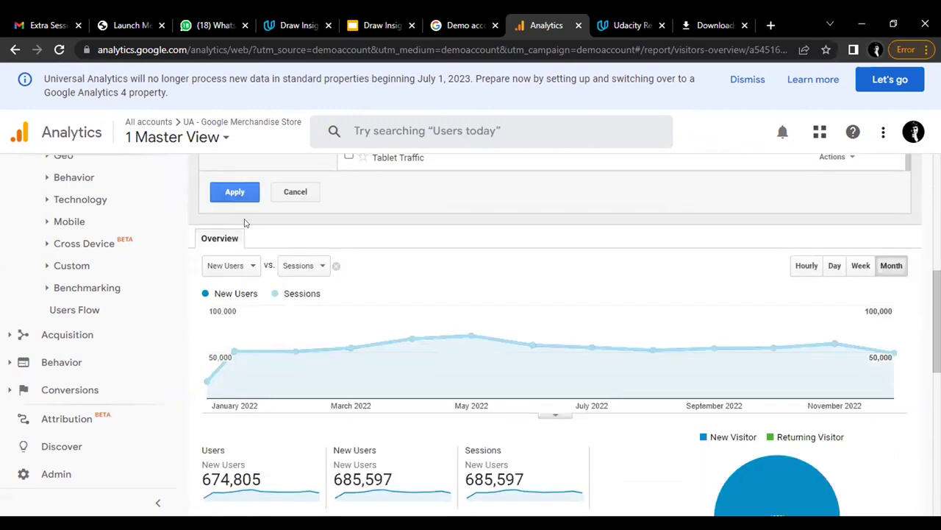
pyautogui.click(298, 265)
pyautogui.click(298, 263)
pyautogui.click(210, 191)
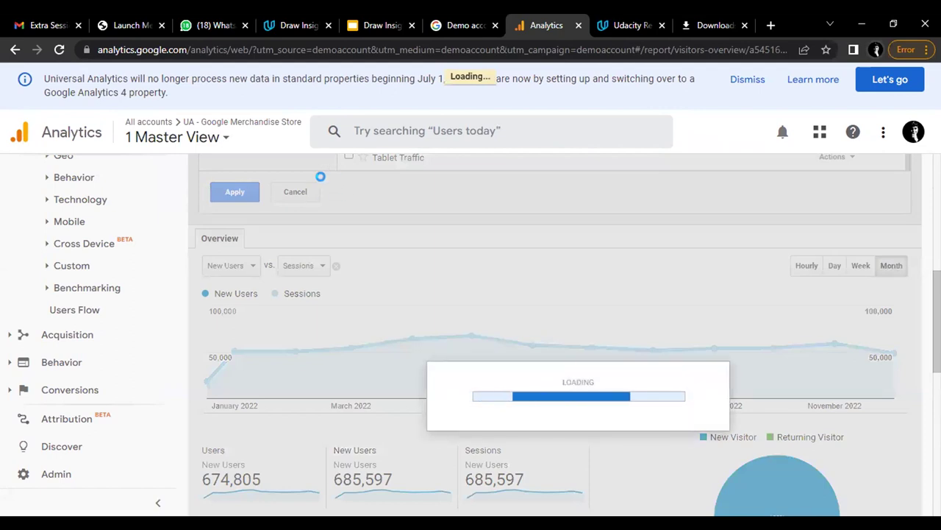
# Step: Check the chart's comparison metrics and try to remove the New Users segment, keeping only All Users
pyautogui.scroll(6, 324, 191)
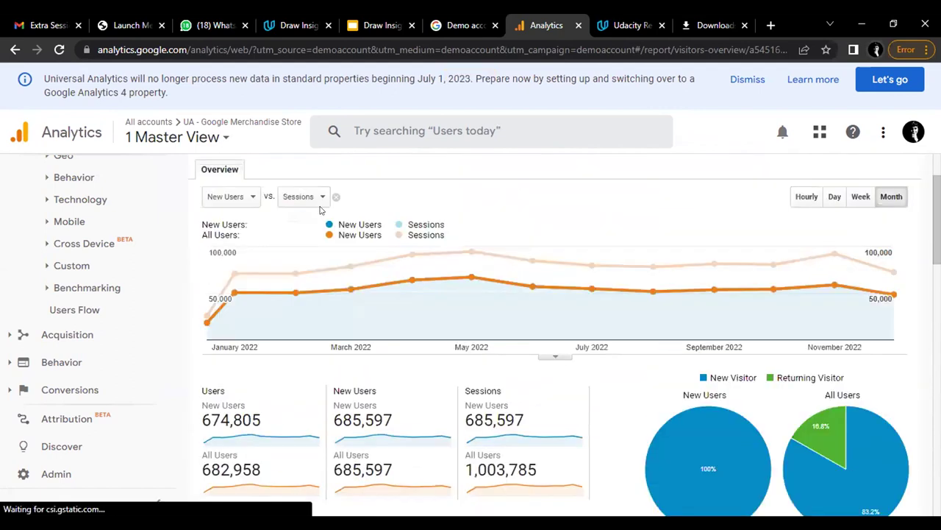
pyautogui.click(291, 286)
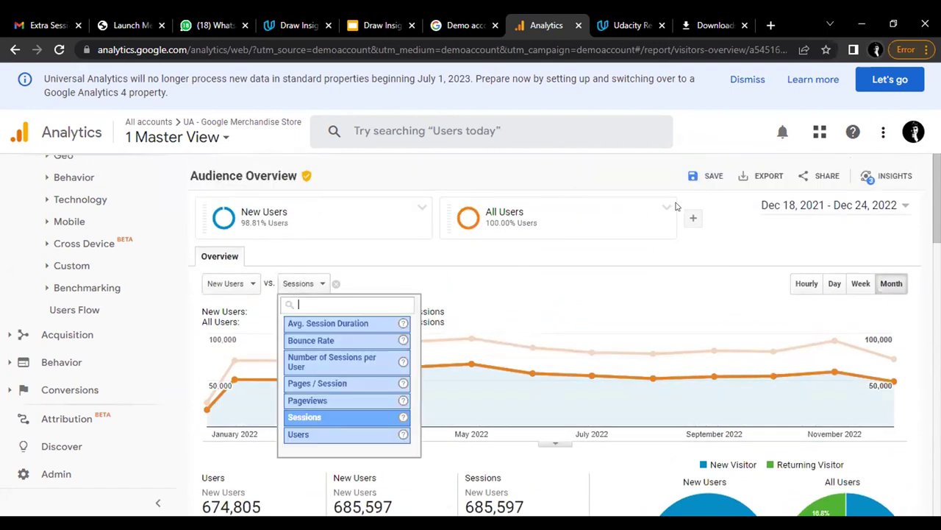
pyautogui.click(647, 217)
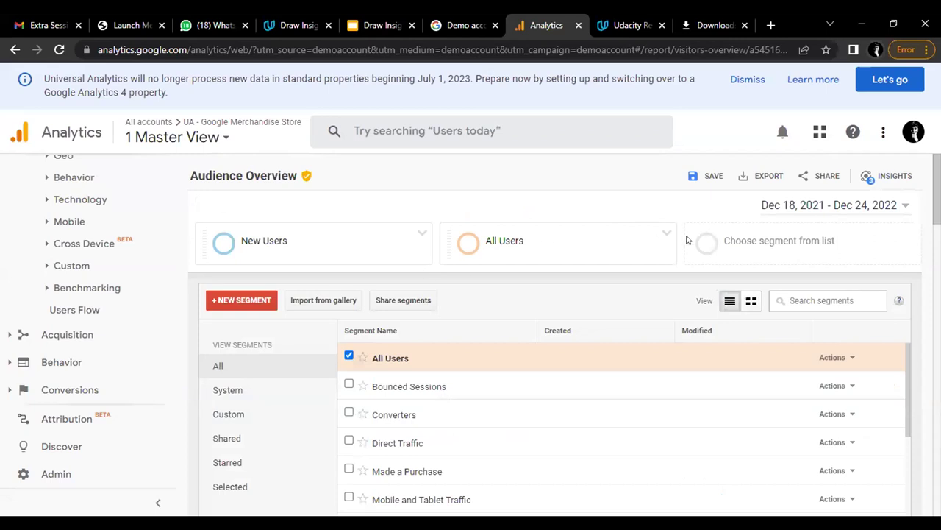
pyautogui.click(421, 233)
pyautogui.click(455, 271)
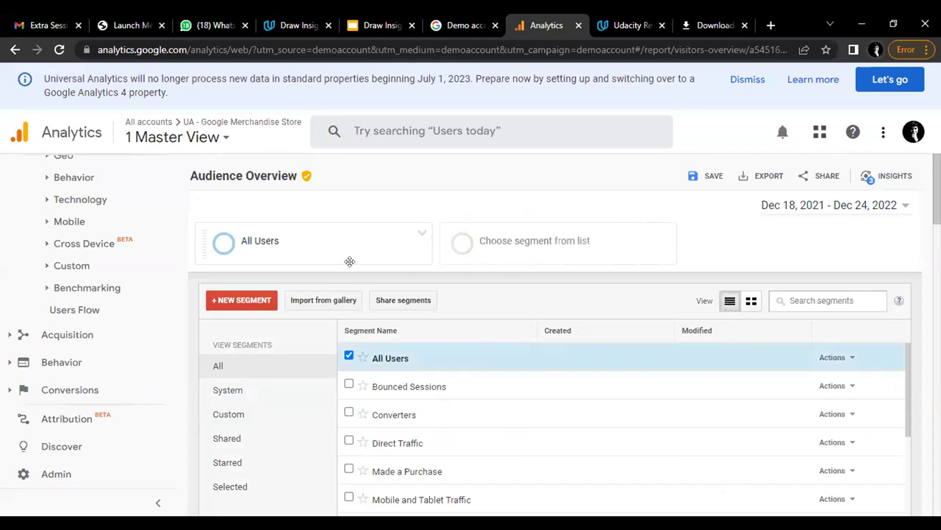
pyautogui.scroll(-2, 425, 240)
pyautogui.scroll(2, 425, 241)
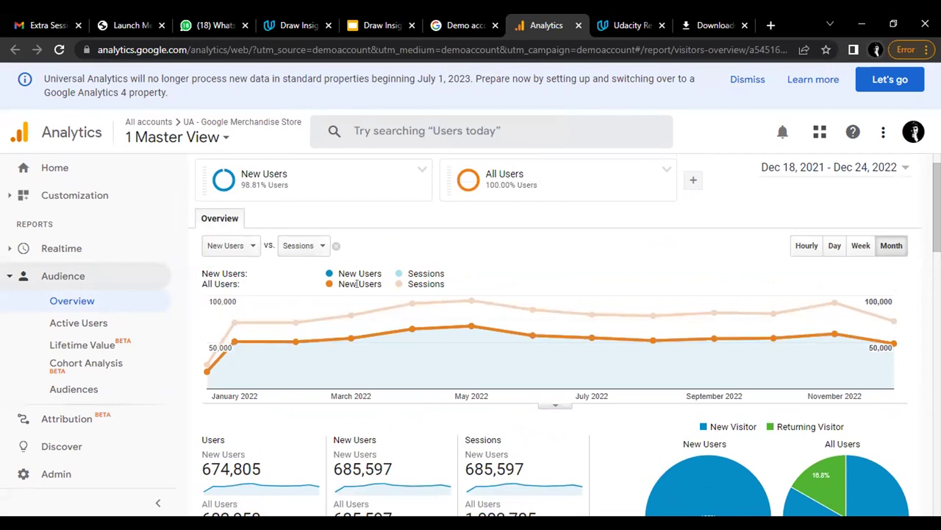
# Step: Look through the comparison metrics for the chart with both the New Users and All Users segments applied
pyautogui.click(300, 246)
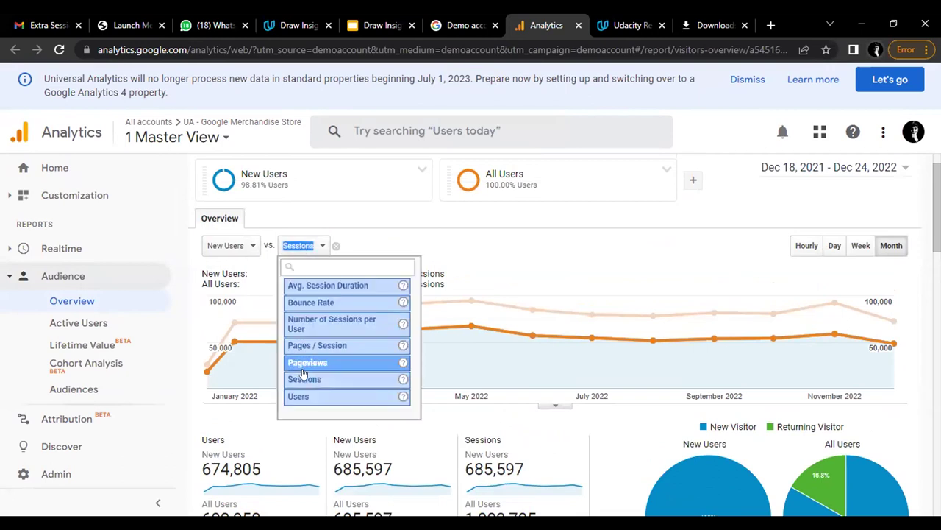
pyautogui.scroll(-3, 304, 374)
pyautogui.scroll(4, 486, 294)
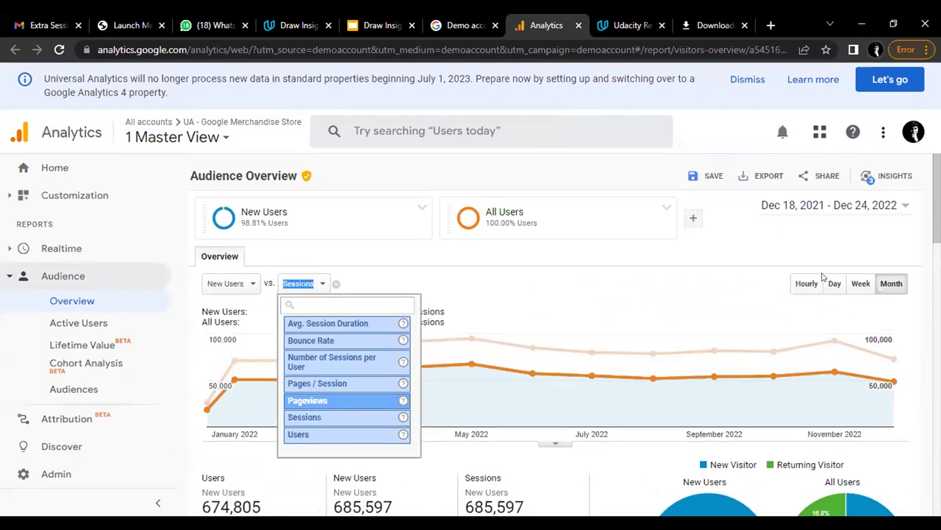
# Step: Look through the primary and comparison metric choices of the Audience Overview chart and the remaining report figures for a revenue or purchases metric
pyautogui.click(773, 322)
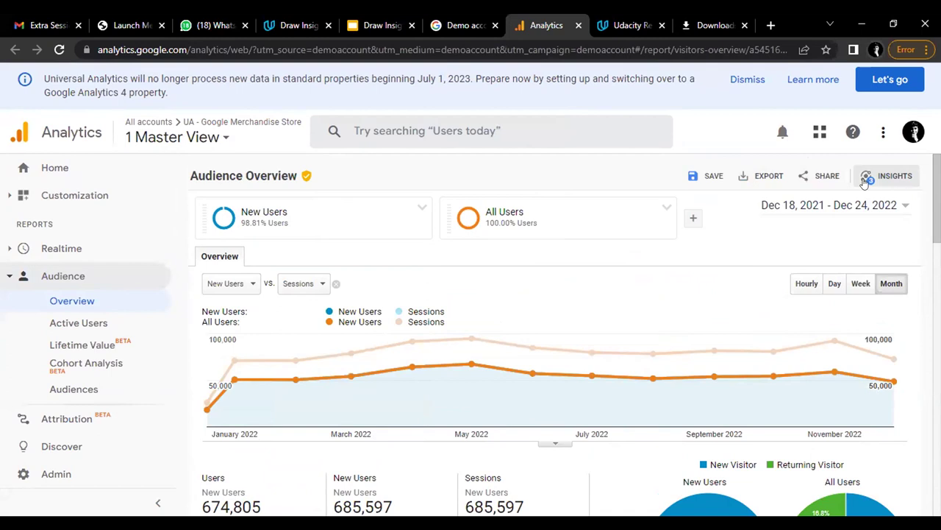
pyautogui.click(249, 280)
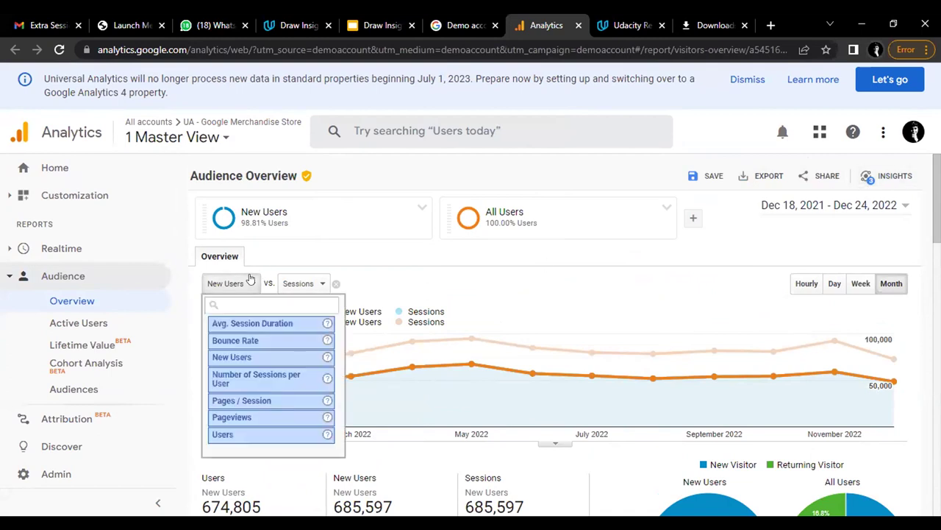
pyautogui.click(231, 357)
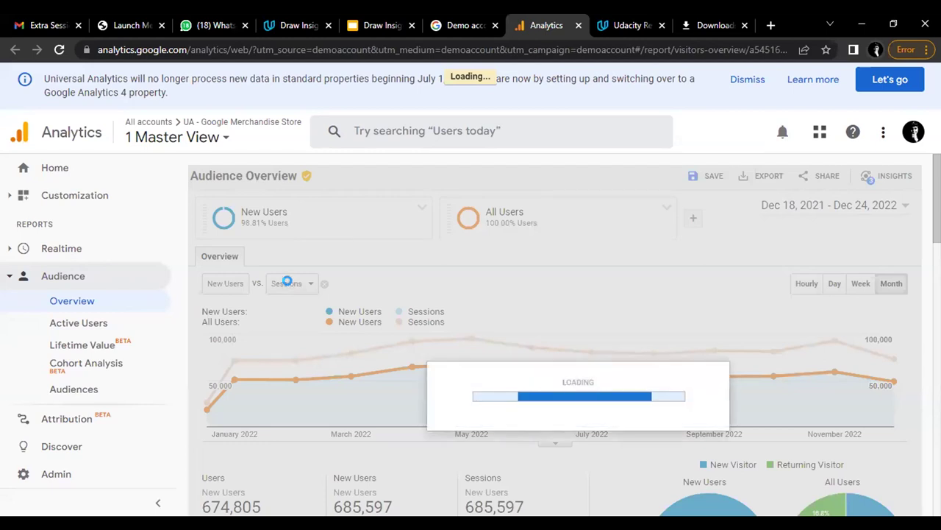
pyautogui.scroll(-2, 287, 282)
pyautogui.scroll(-4, 287, 280)
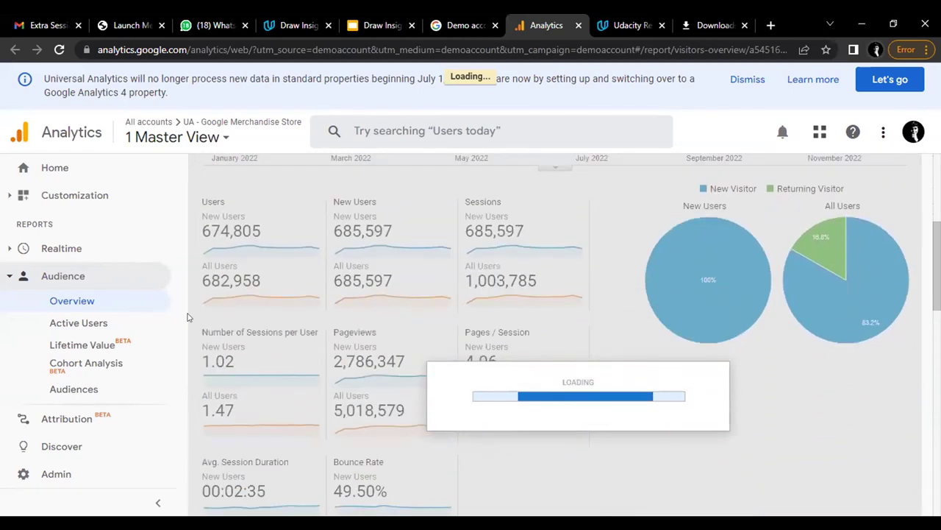
pyautogui.scroll(-4, 124, 331)
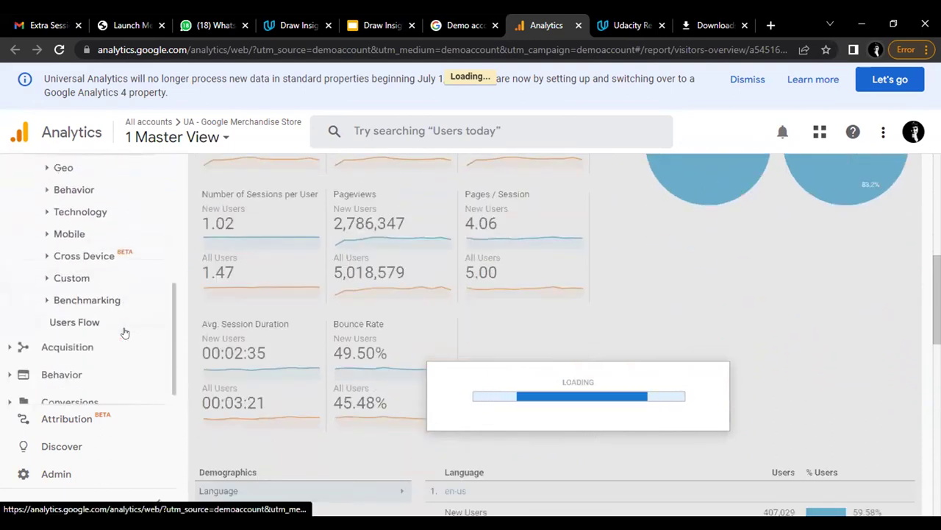
pyautogui.scroll(7, 232, 269)
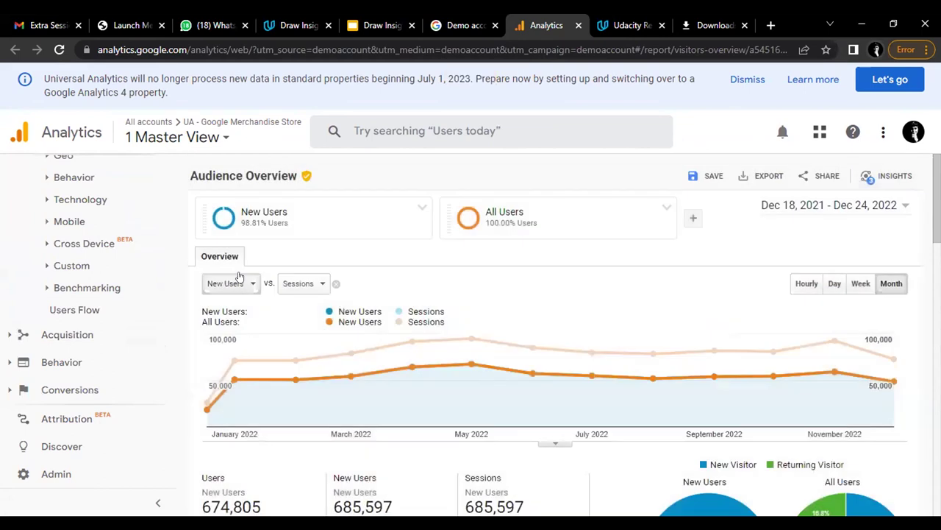
pyautogui.click(303, 283)
pyautogui.scroll(-2, 301, 374)
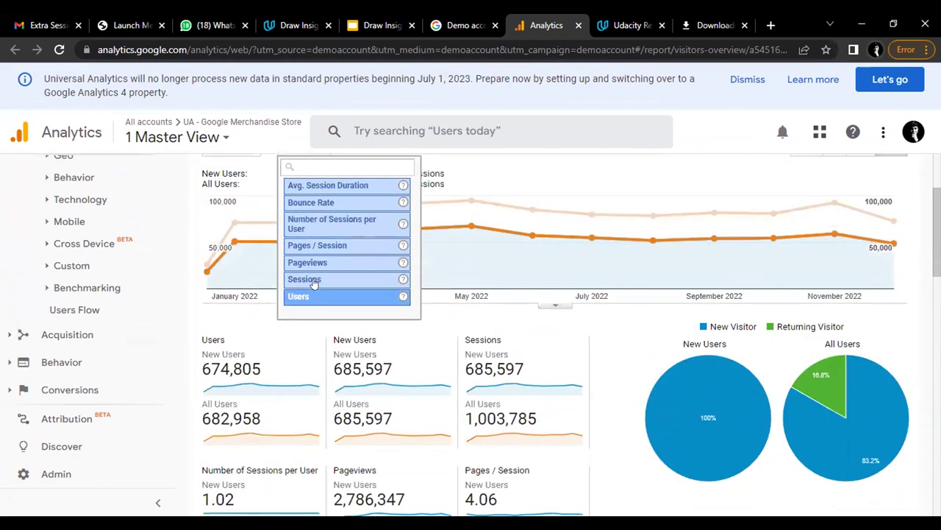
pyautogui.scroll(2, 313, 284)
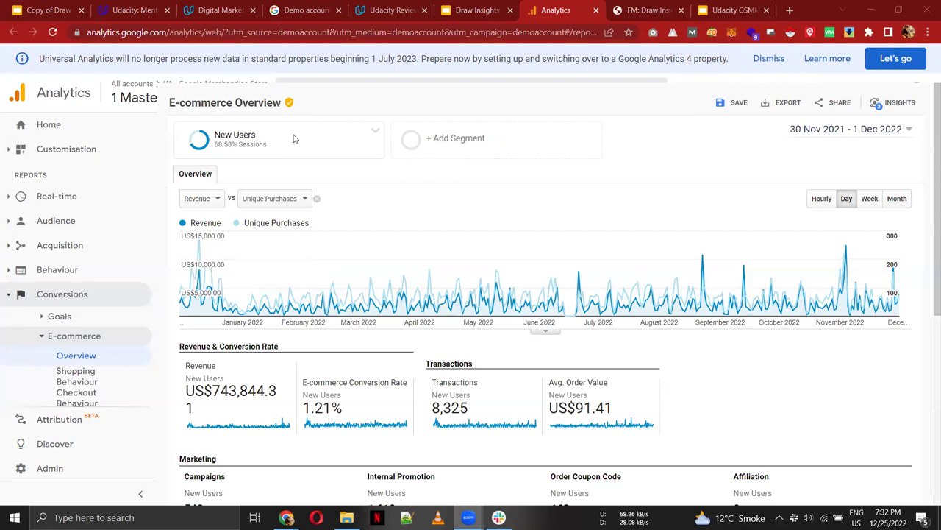
# Step: Switch the E-commerce Overview report's Top Sellers table to Product Category (Enhanced E-commerce) and reload the page
pyautogui.moveTo(289, 136)
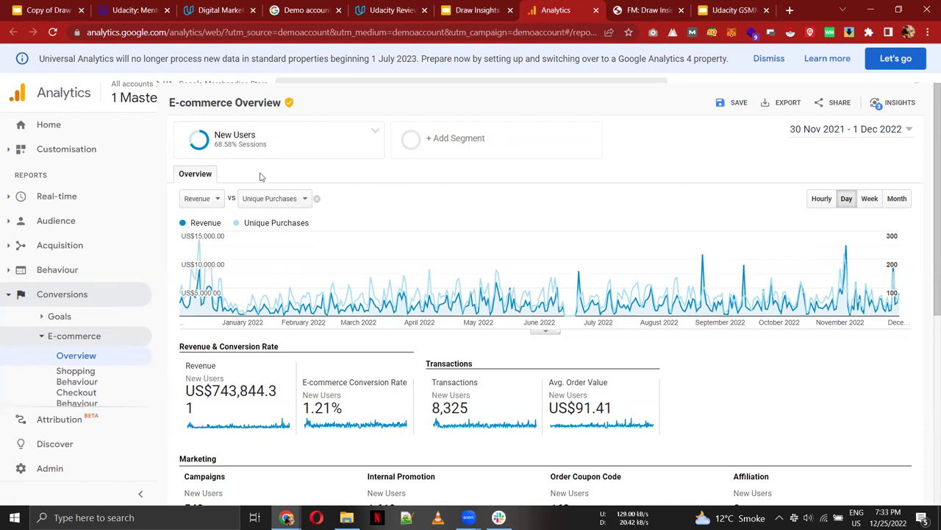
pyautogui.moveTo(233, 139)
pyautogui.moveTo(929, 174); pyautogui.dragTo(928, 347)
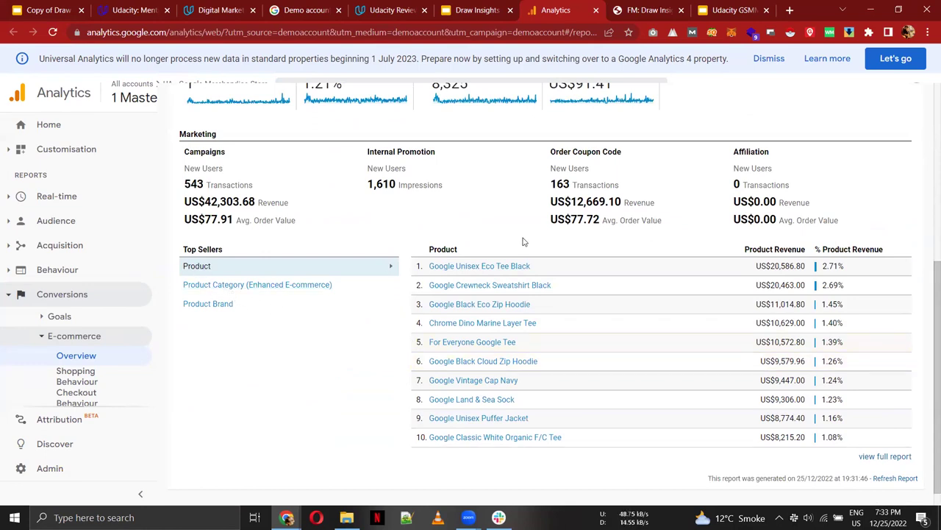
pyautogui.click(211, 287)
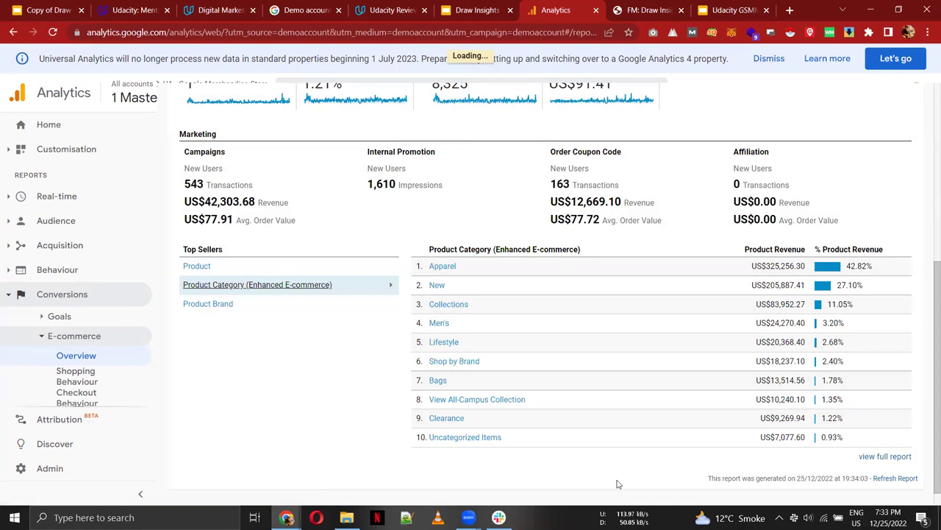
pyautogui.click(55, 33)
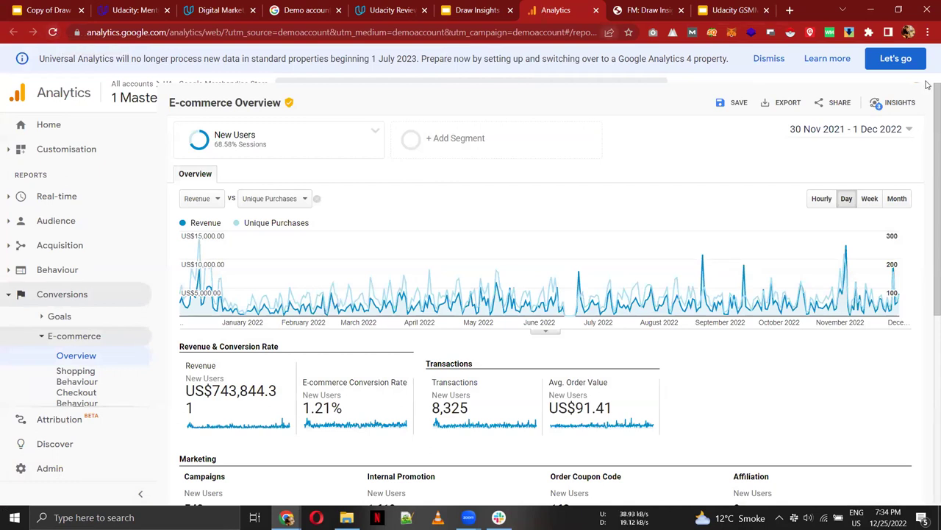
# Step: Review the New Users E-commerce Overview report and capture a screenshot of its daily Revenue versus Unique Purchases chart and summary figures
pyautogui.scroll(-2, 928, 192)
pyautogui.scroll(-2, 928, 234)
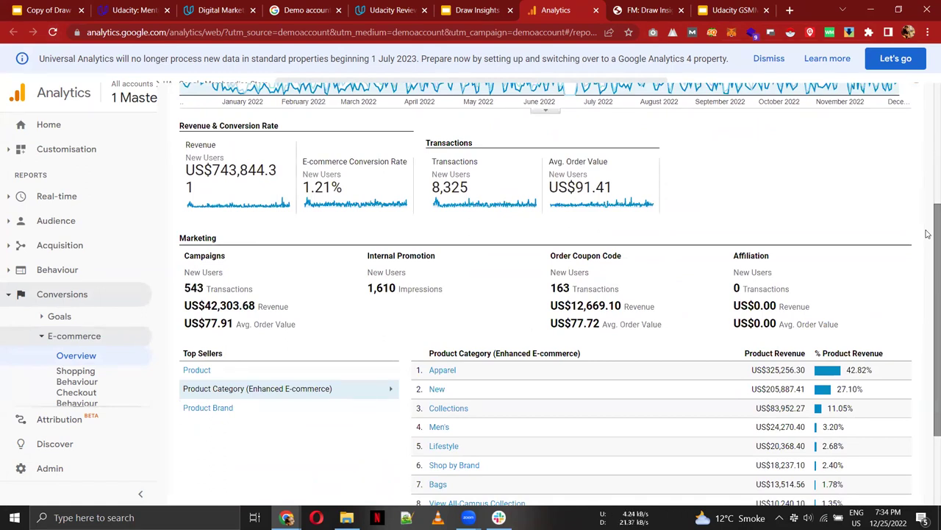
pyautogui.scroll(2, 927, 213)
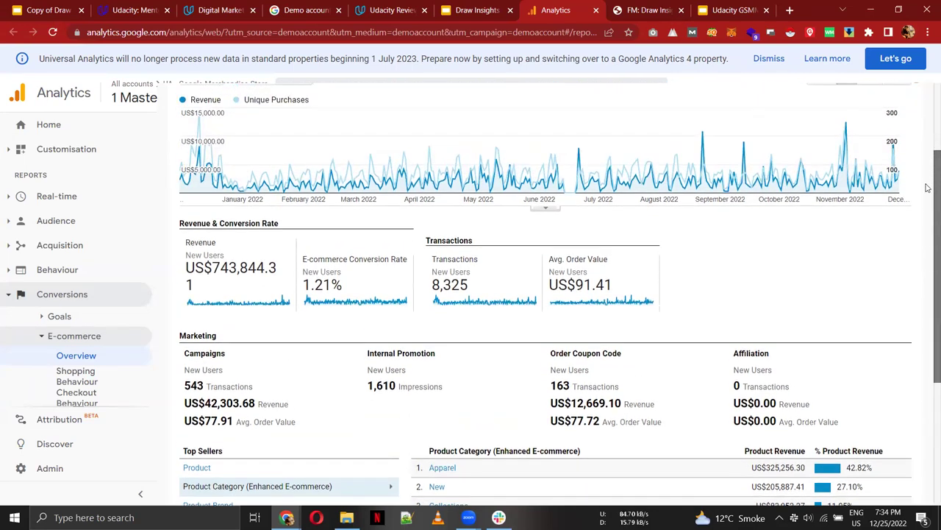
pyautogui.scroll(-1, 927, 188)
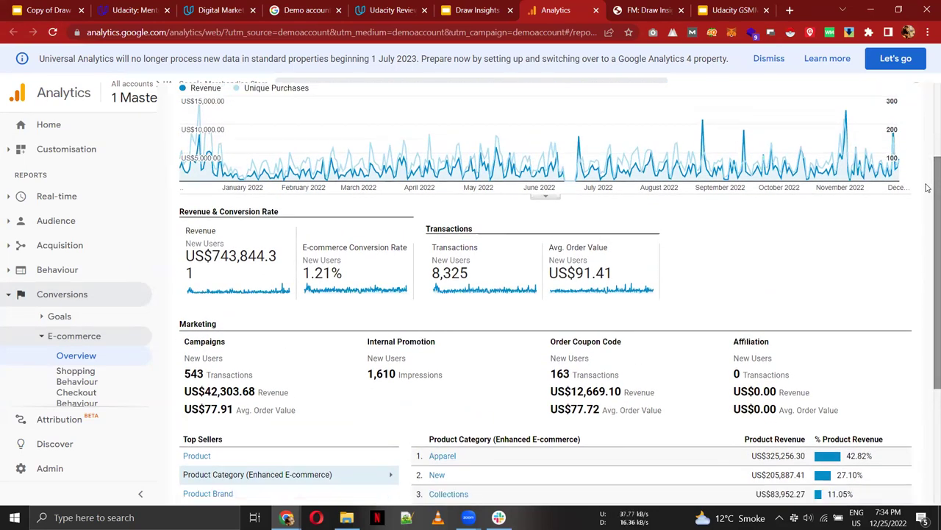
pyautogui.scroll(1, 926, 172)
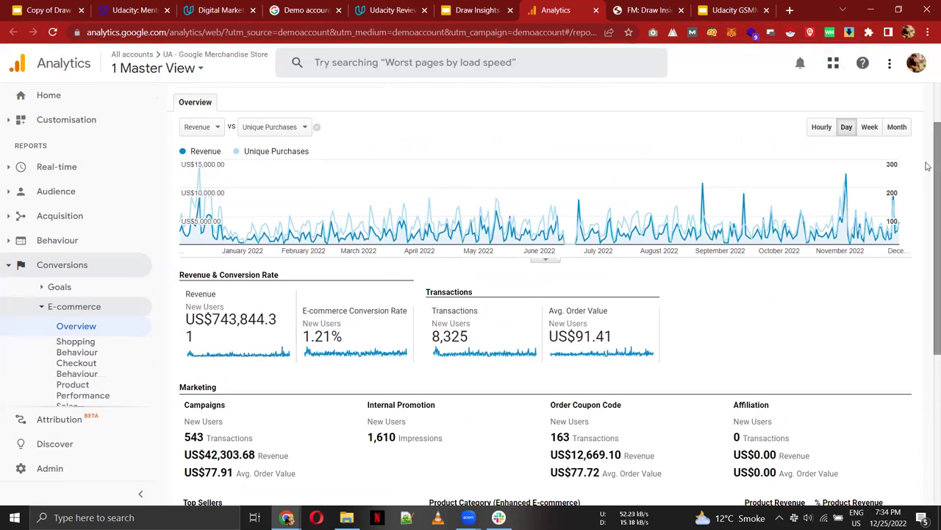
pyautogui.scroll(1, 928, 153)
pyautogui.scroll(1, 928, 153)
pyautogui.scroll(-1, 928, 125)
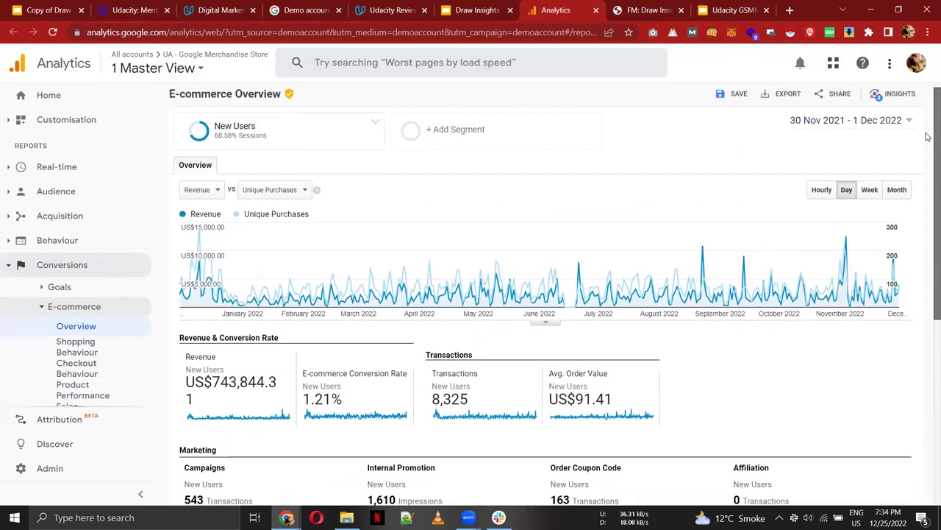
pyautogui.scroll(1, 928, 138)
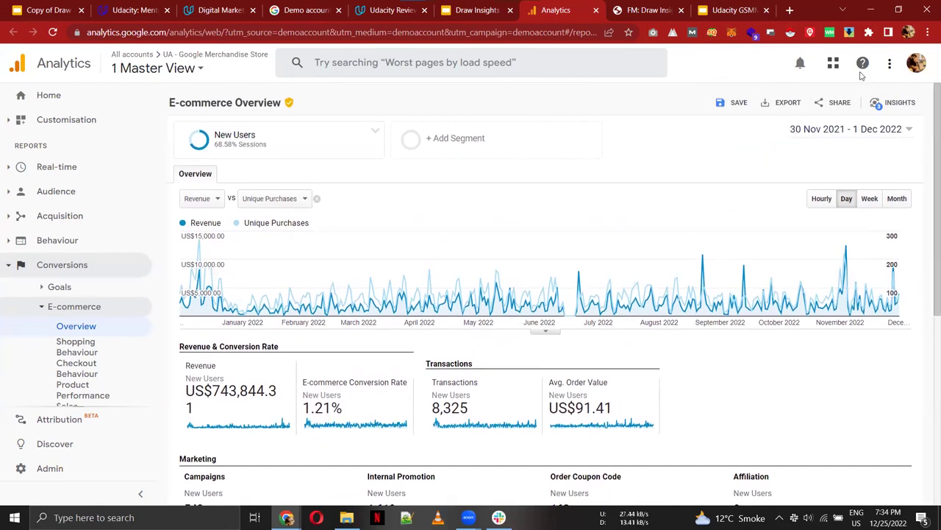
pyautogui.press('super+shift+s')
pyautogui.moveTo(920, 86); pyautogui.dragTo(166, 504)
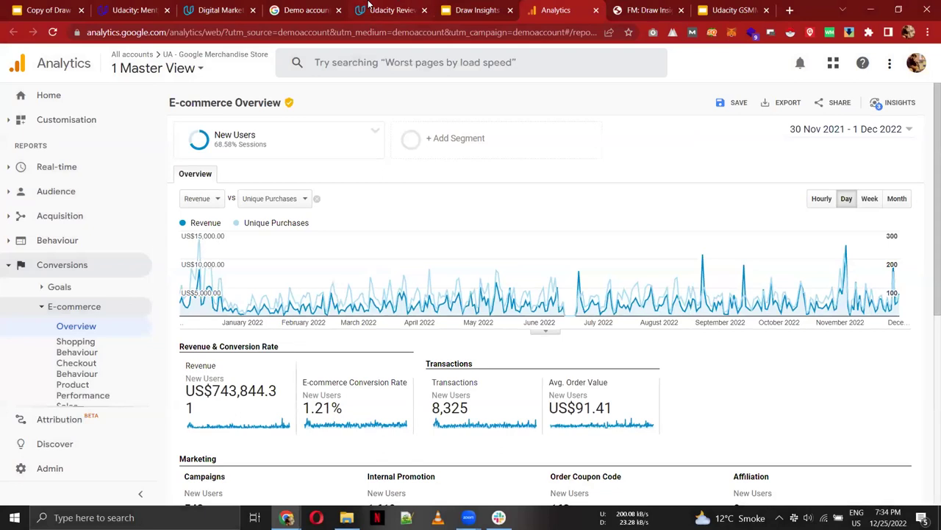
# Step: Compare the Percentage Display: Conversion slide's screenshot requirements with the Analytics report, checking that the New Users segment is shown
pyautogui.click(368, 5)
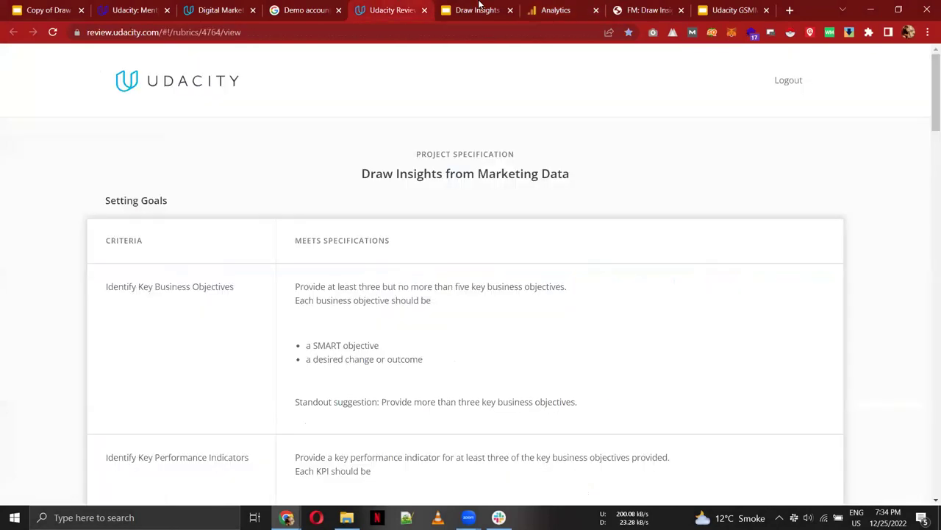
pyautogui.click(477, 10)
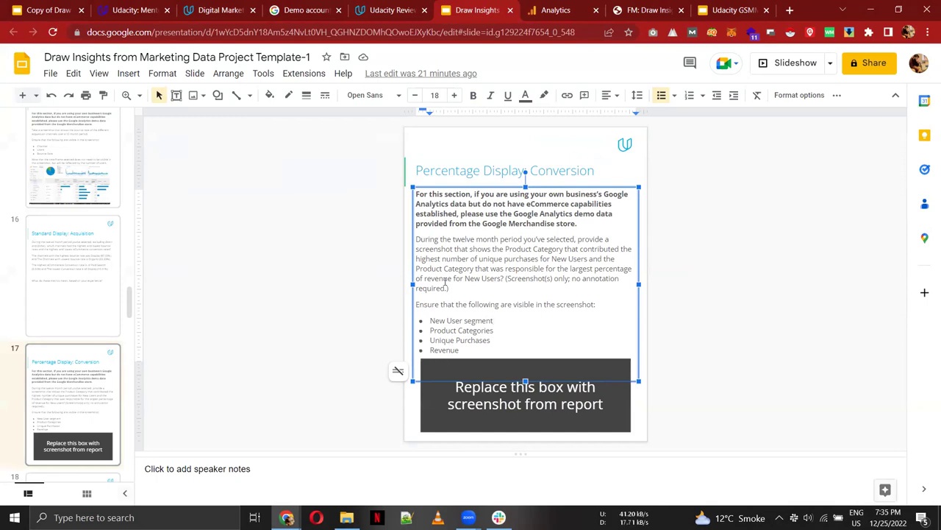
pyautogui.click(548, 10)
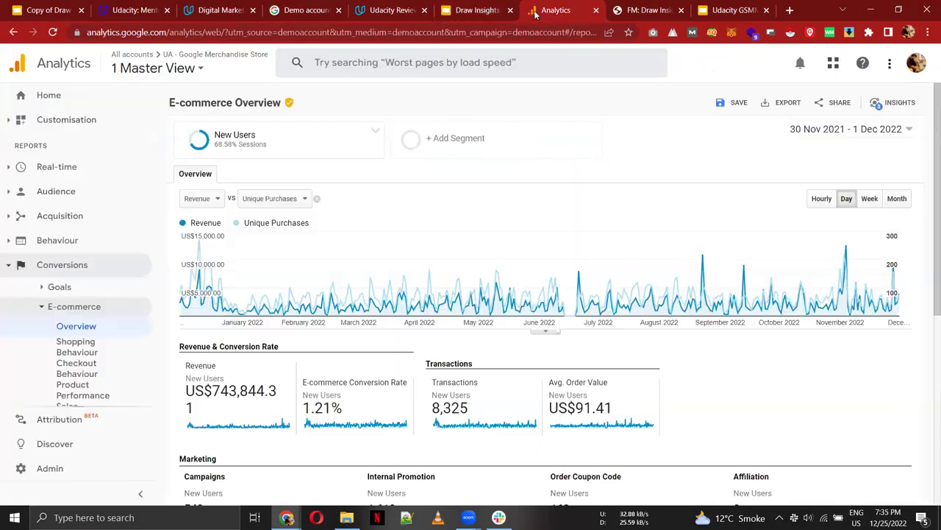
pyautogui.moveTo(236, 144)
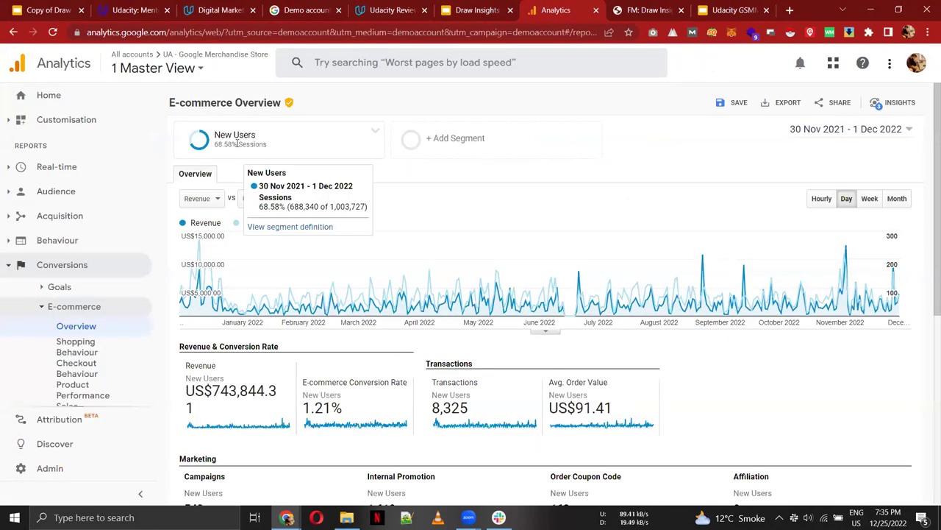
pyautogui.click(471, 10)
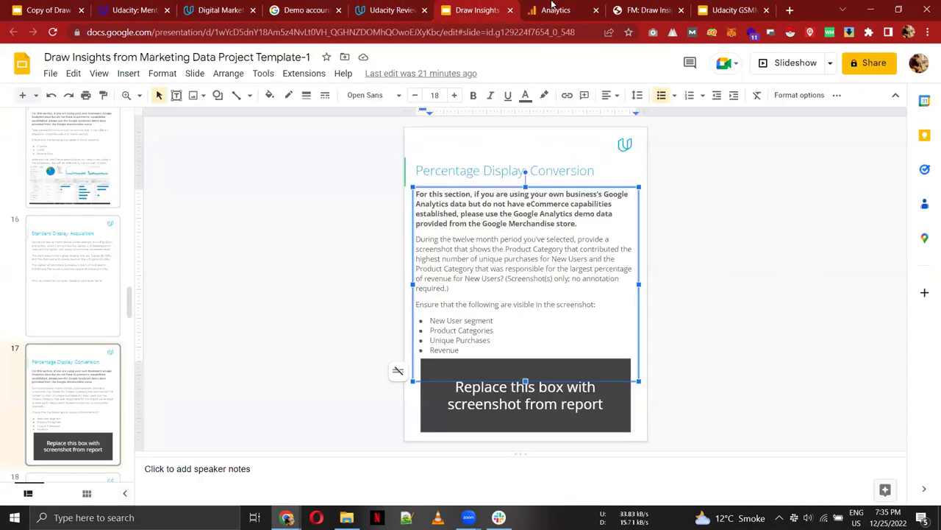
# Step: Check the Analytics report for the slide's other required items: the product category table, Unique Purchases and Revenue
pyautogui.click(551, 5)
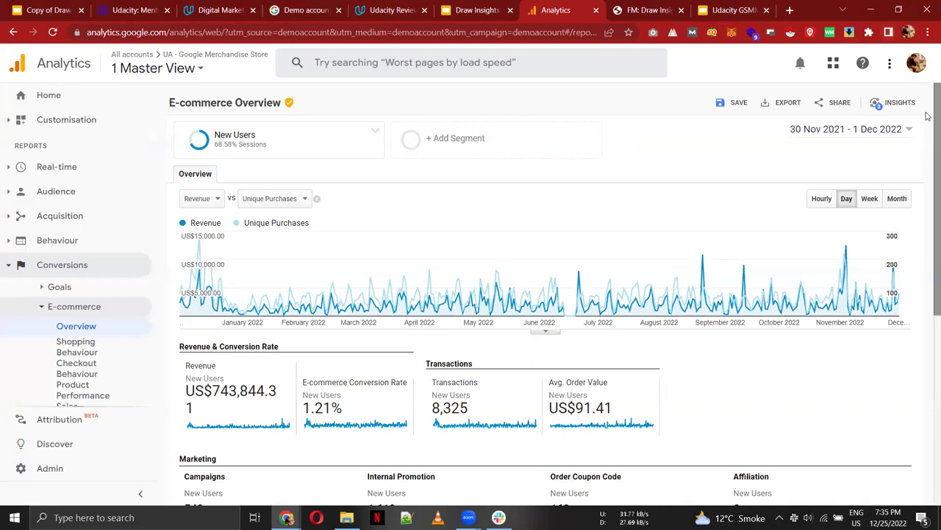
pyautogui.scroll(-2, 928, 293)
pyautogui.scroll(-3, 927, 292)
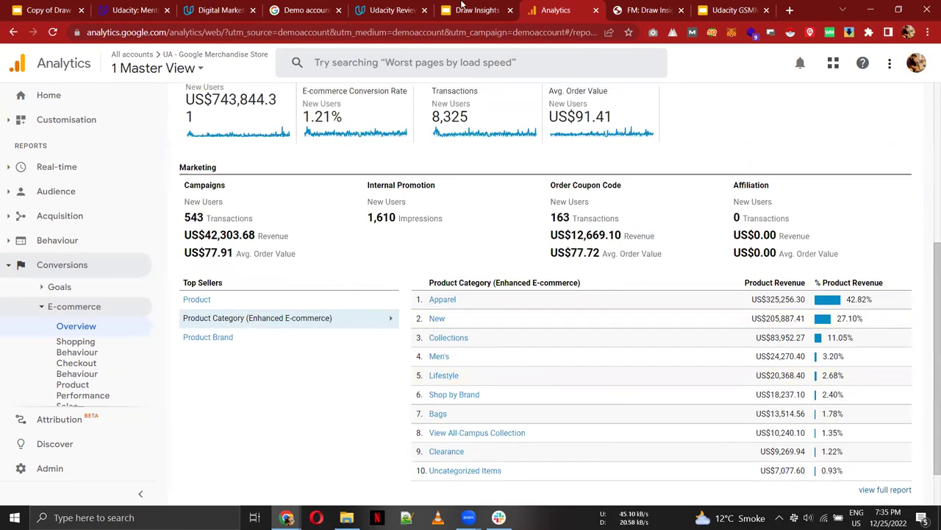
pyautogui.hotkey('ctrl', 'shift', 'Tab')
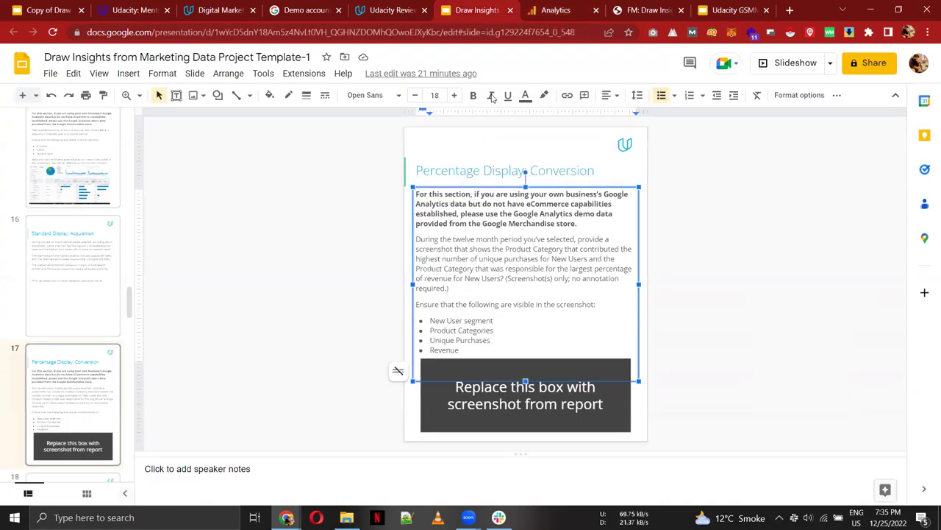
pyautogui.click(535, 9)
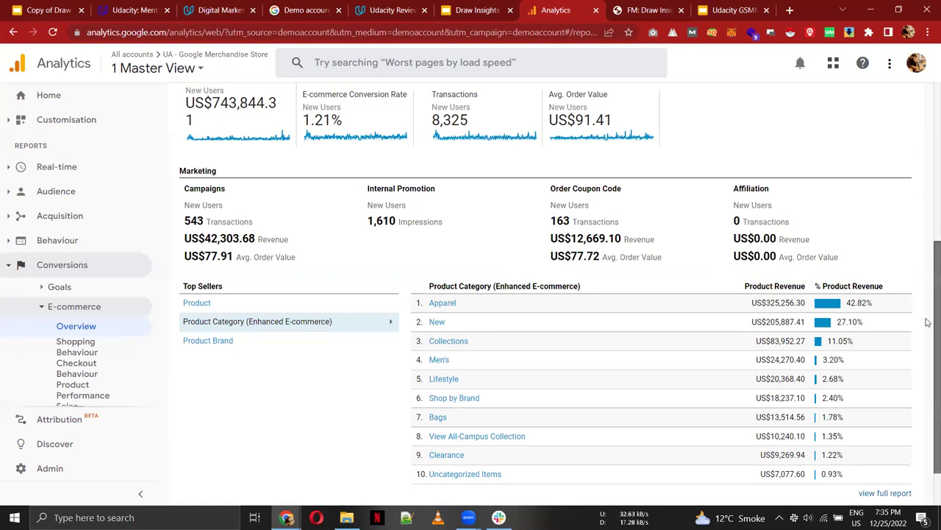
pyautogui.scroll(2, 927, 309)
pyautogui.scroll(3, 928, 244)
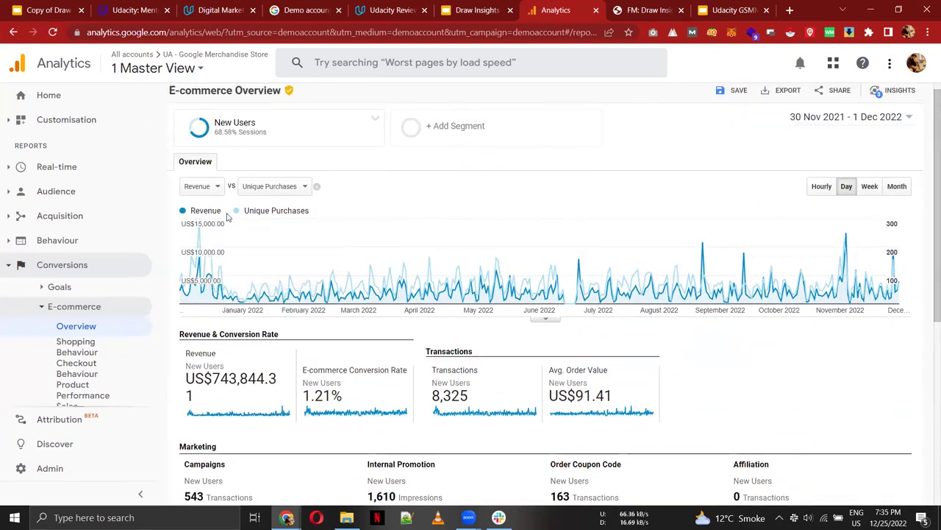
pyautogui.tripleClick(236, 213)
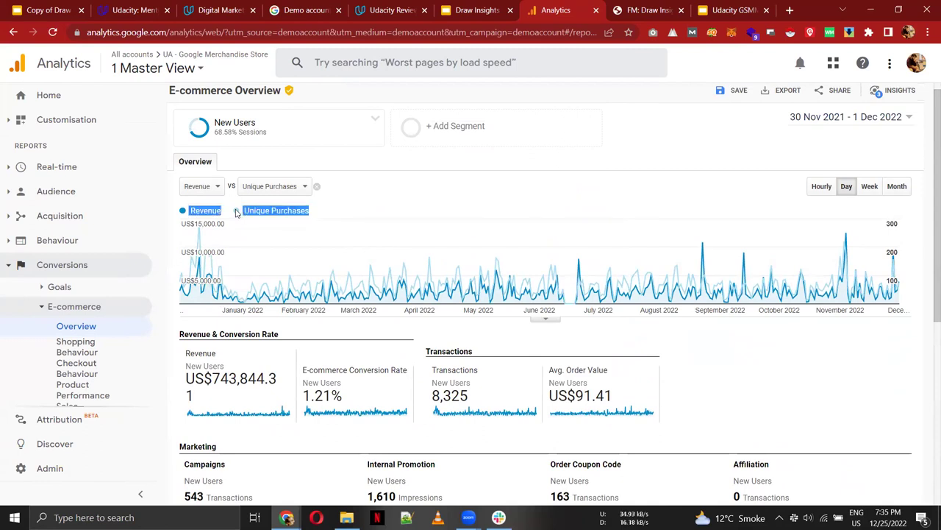
# Step: Show the Revenue versus Unique Purchases chart by month, reload the page and capture a screenshot of the report from the New Users segment down
pyautogui.click(895, 186)
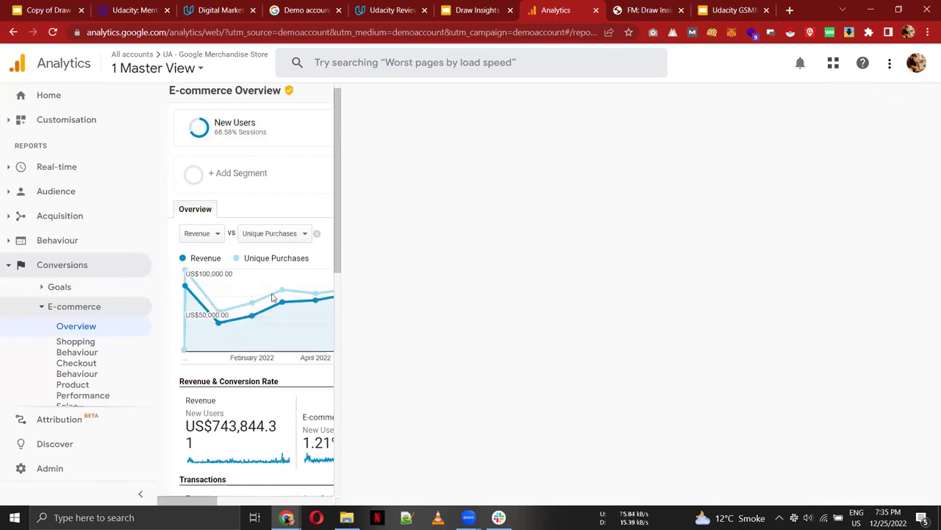
pyautogui.click(54, 33)
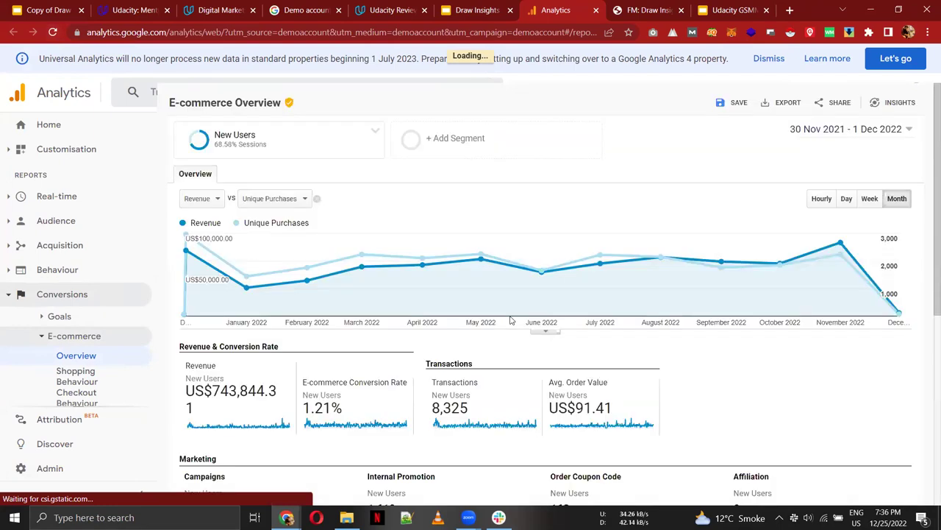
pyautogui.scroll(-1, 871, 305)
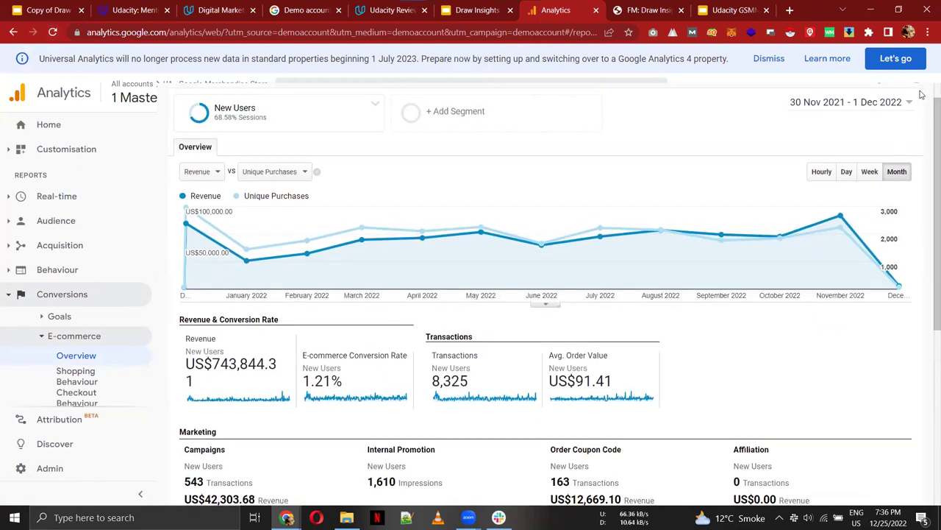
pyautogui.press('super+shift+s')
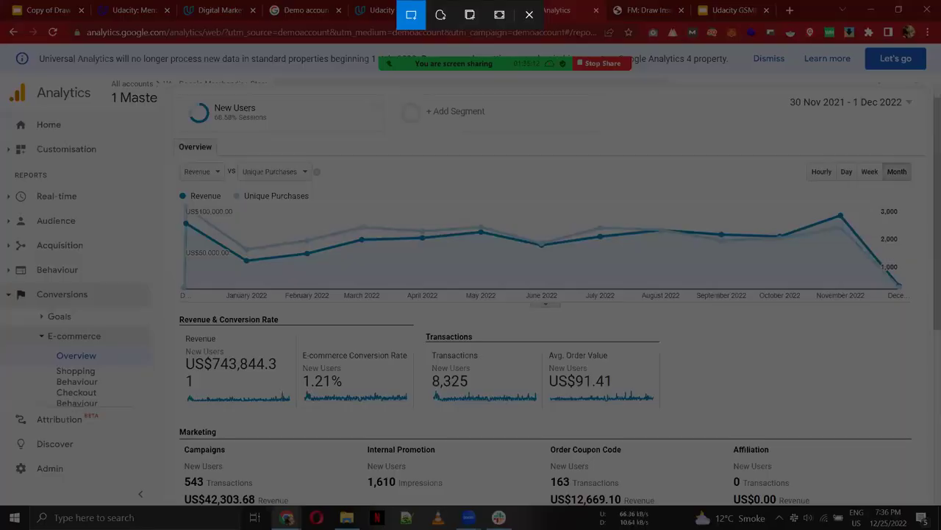
pyautogui.moveTo(921, 90); pyautogui.dragTo(178, 512)
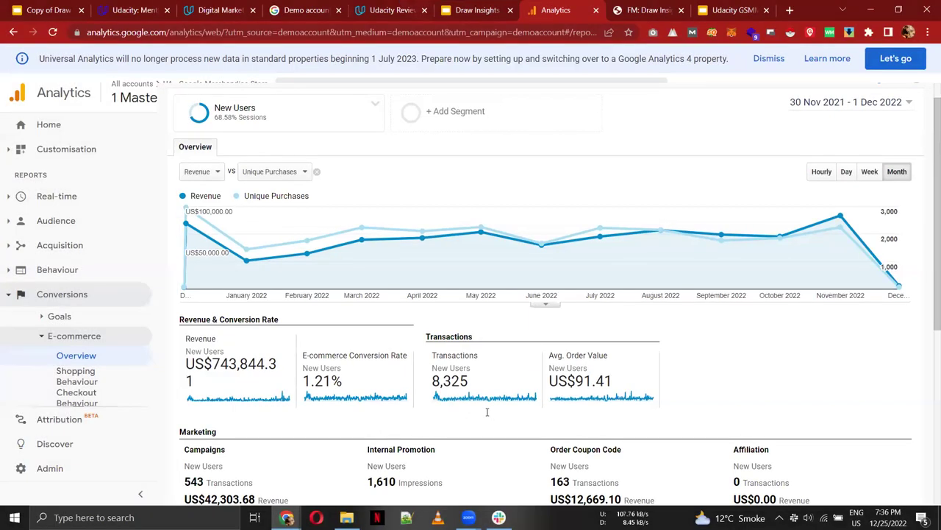
# Step: Switch to the Draw Insights project slides and delete the placeholder text and its dark box from the Percentage Display: Conversion slide
pyautogui.hotkey('ctrl', 'shift', 'Tab')
pyautogui.click(487, 412)
pyautogui.press('pageup')
pyautogui.press('pagedown')
pyautogui.click(531, 405)
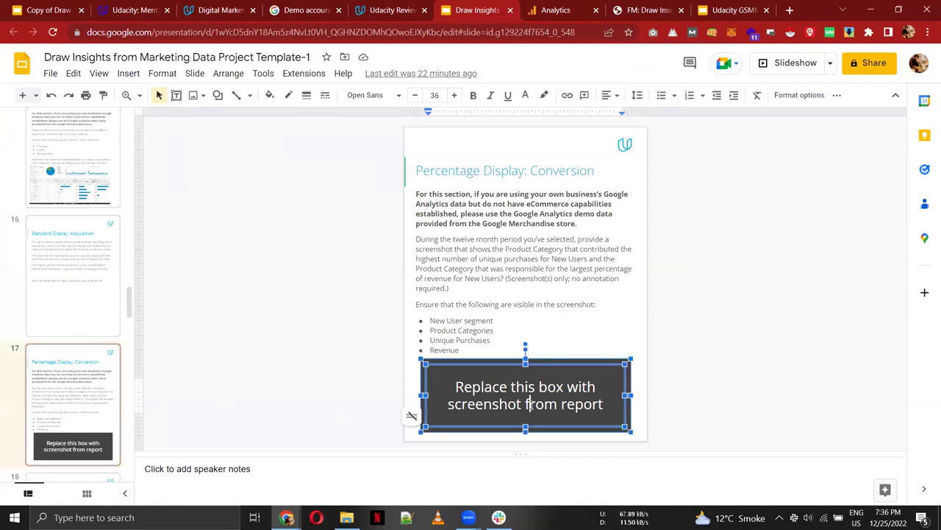
pyautogui.press('Delete')
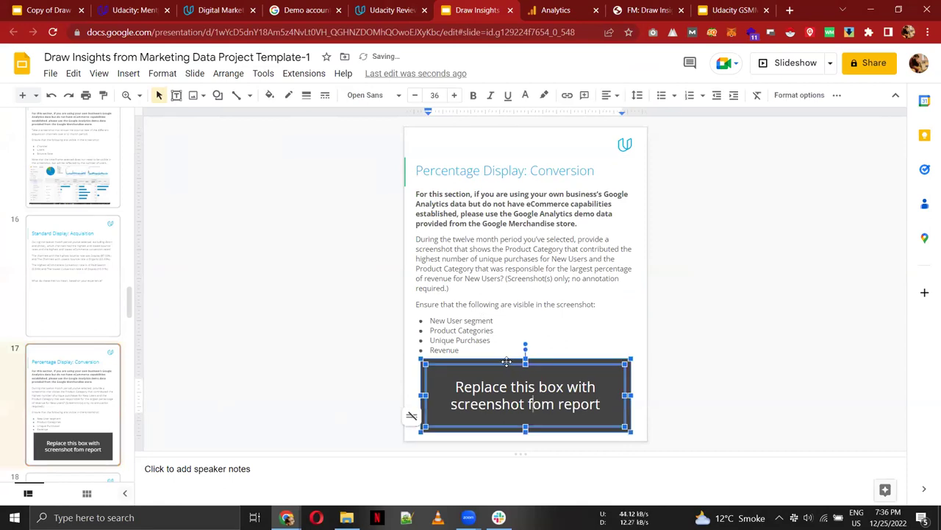
pyautogui.click(508, 363)
pyautogui.press('Delete')
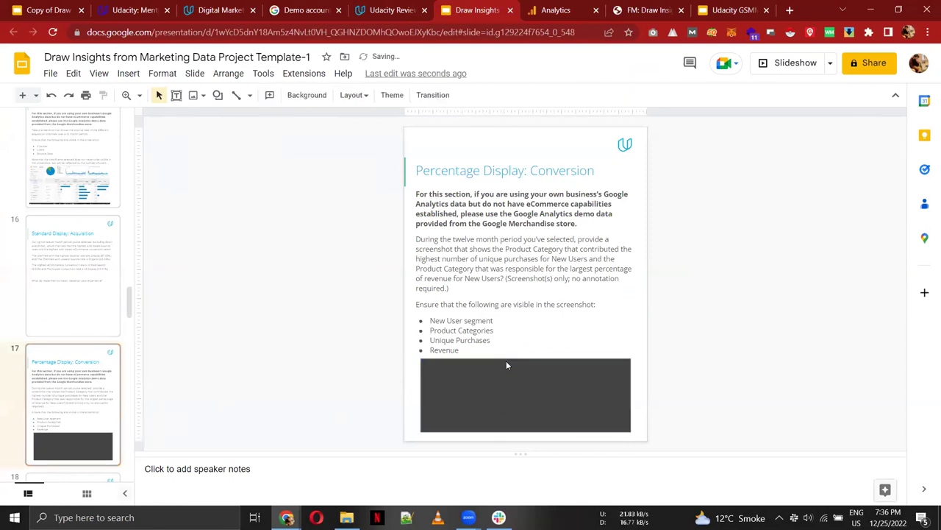
pyautogui.click(506, 361)
pyautogui.press('Delete')
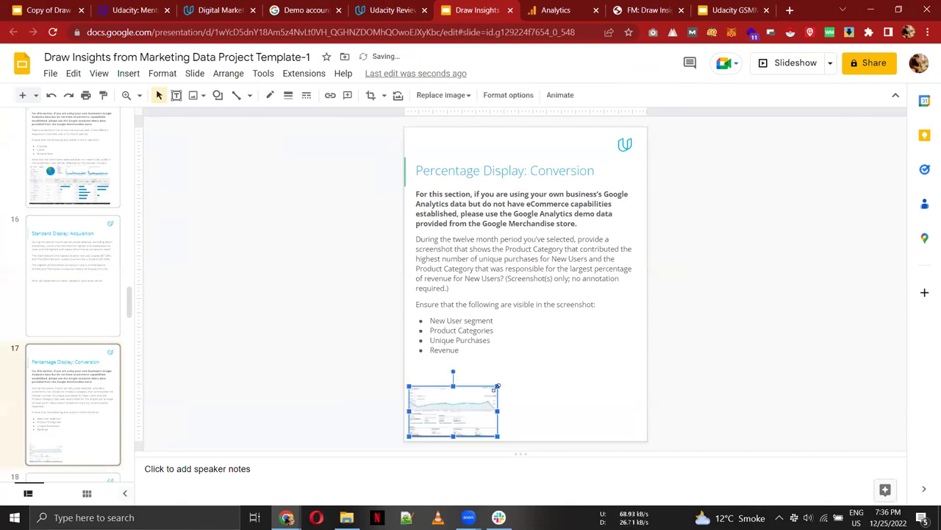
# Step: Place the captured report screenshot beside the list of required items on the Percentage Display: Conversion slide
pyautogui.moveTo(542, 366); pyautogui.dragTo(564, 350)
pyautogui.hotkey('ctrl', 'z')
pyautogui.moveTo(471, 408); pyautogui.dragTo(564, 337)
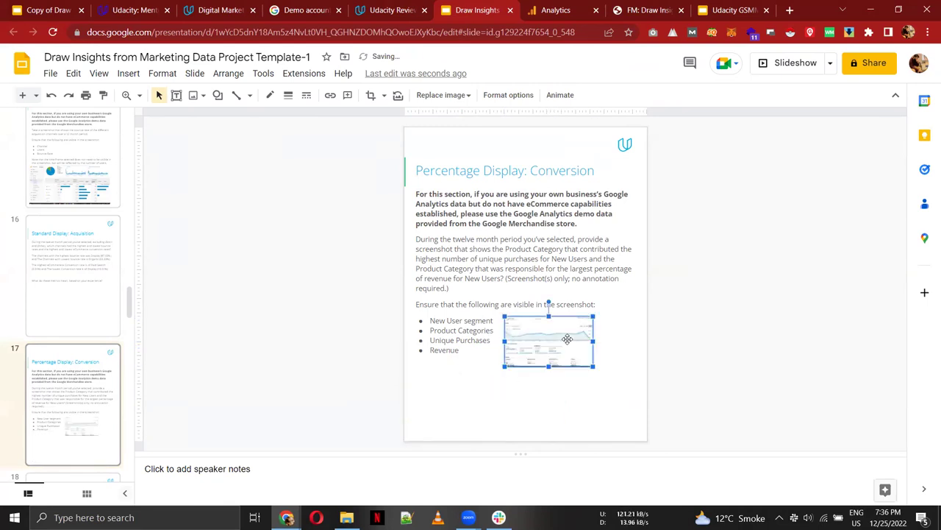
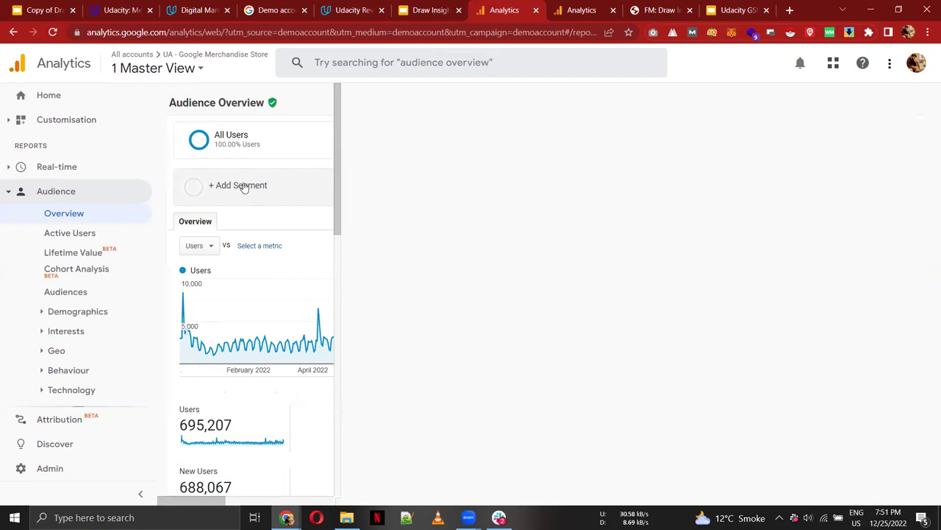
# Step: Reload the All Users Audience Overview report, open the list of available segments and check the custom segments
pyautogui.click(582, 6)
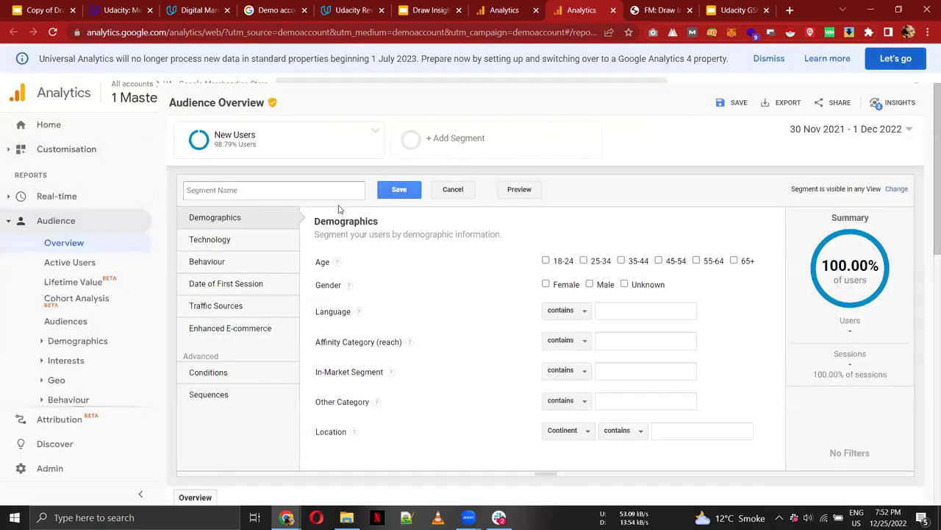
pyautogui.click(506, 9)
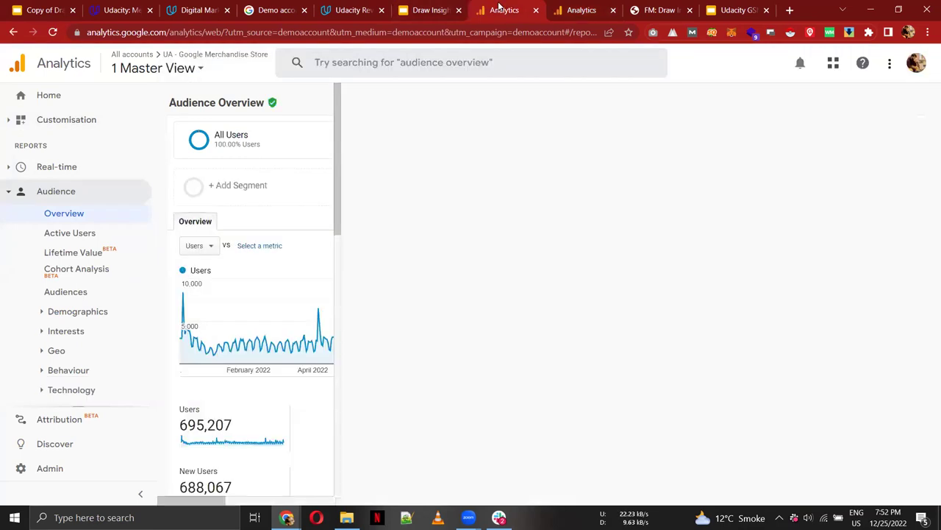
pyautogui.click(55, 32)
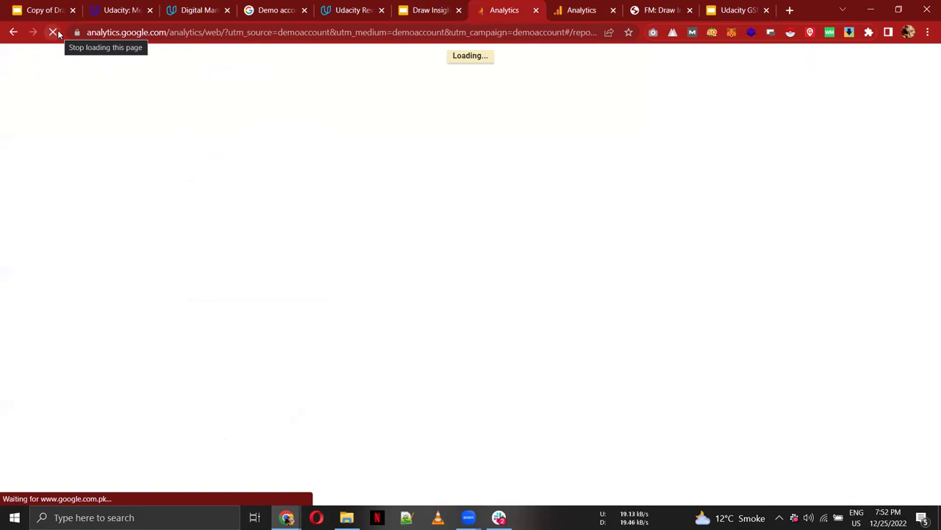
pyautogui.click(57, 32)
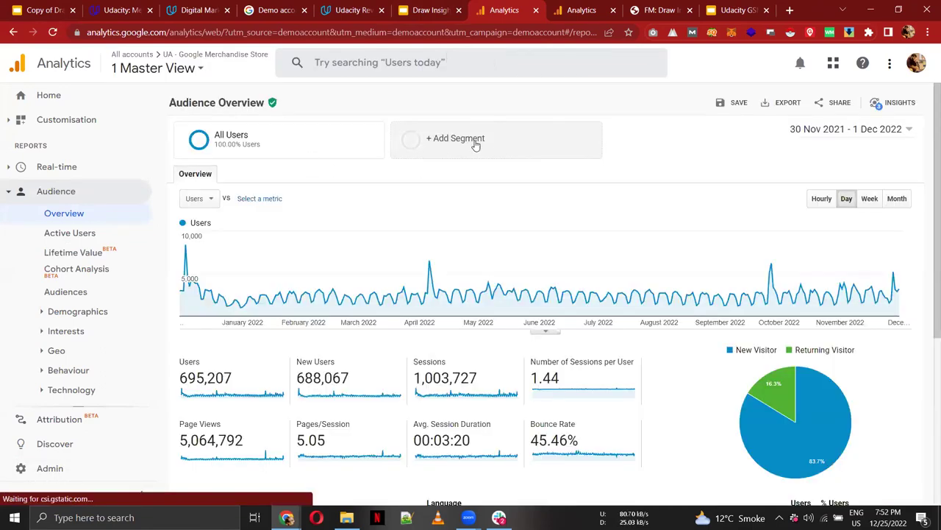
pyautogui.click(474, 144)
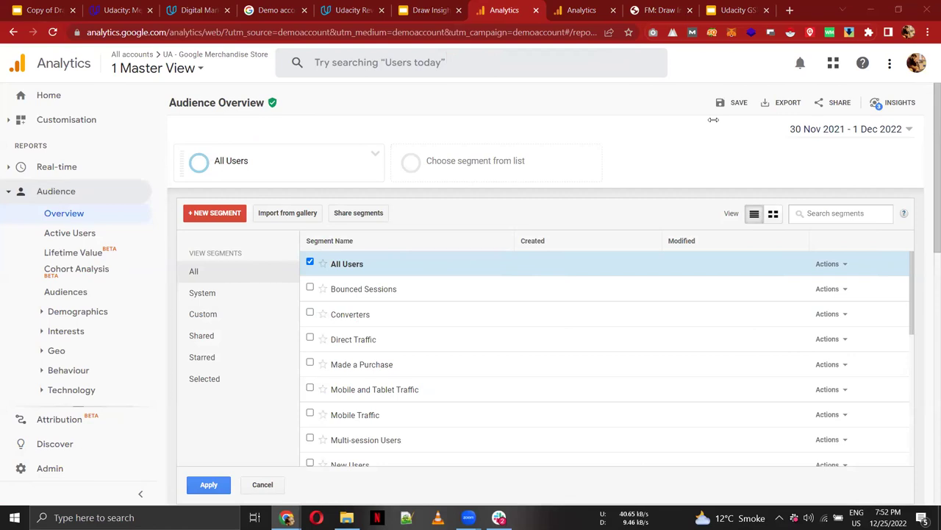
pyautogui.click(199, 318)
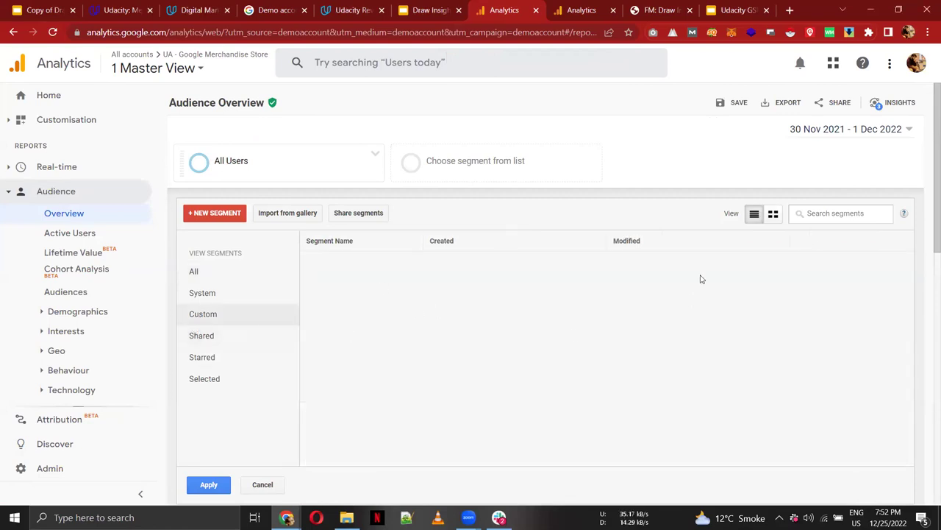
pyautogui.click(214, 270)
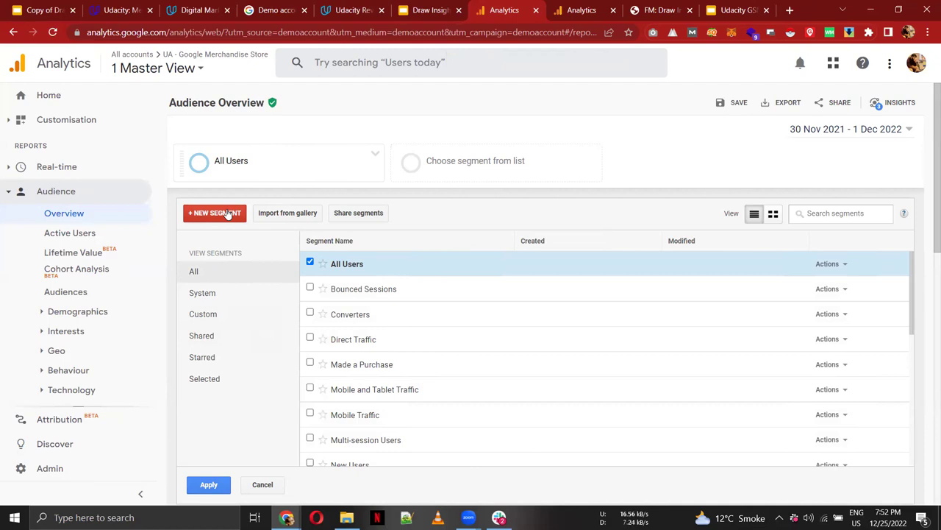
# Step: Search the segment list for ios, andr and mobi, and check the definition of the Mobile Traffic segment
pyautogui.click(825, 216)
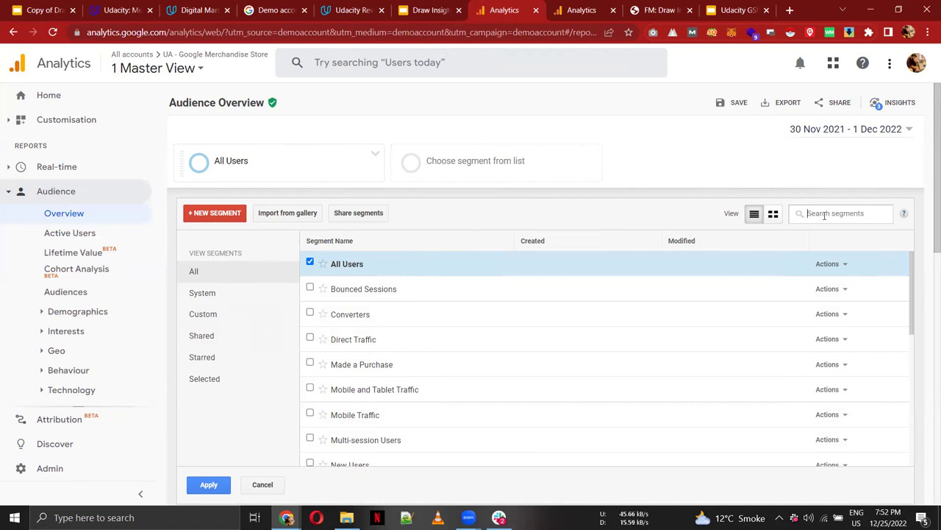
pyautogui.write('ios')
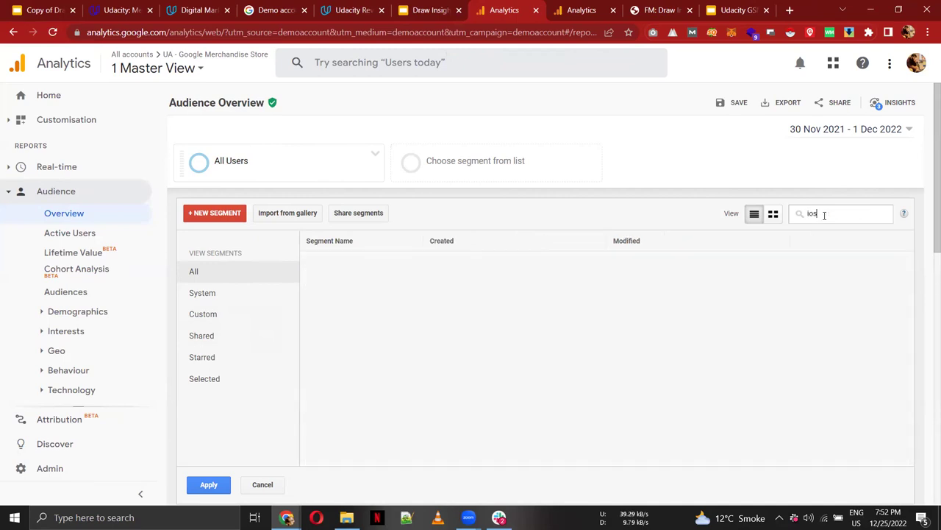
pyautogui.press('BackSpace')
pyautogui.press('BackSpace')
pyautogui.press('BackSpace')
pyautogui.write('andr')
pyautogui.press('BackSpace')
pyautogui.press('BackSpace')
pyautogui.press('BackSpace')
pyautogui.press('BackSpace')
pyautogui.press('BackSpace')
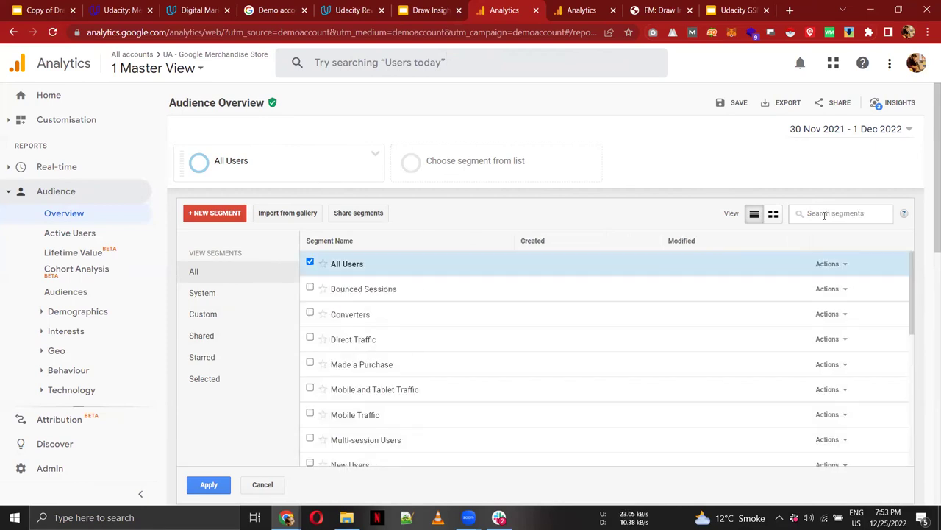
pyautogui.write('mobi')
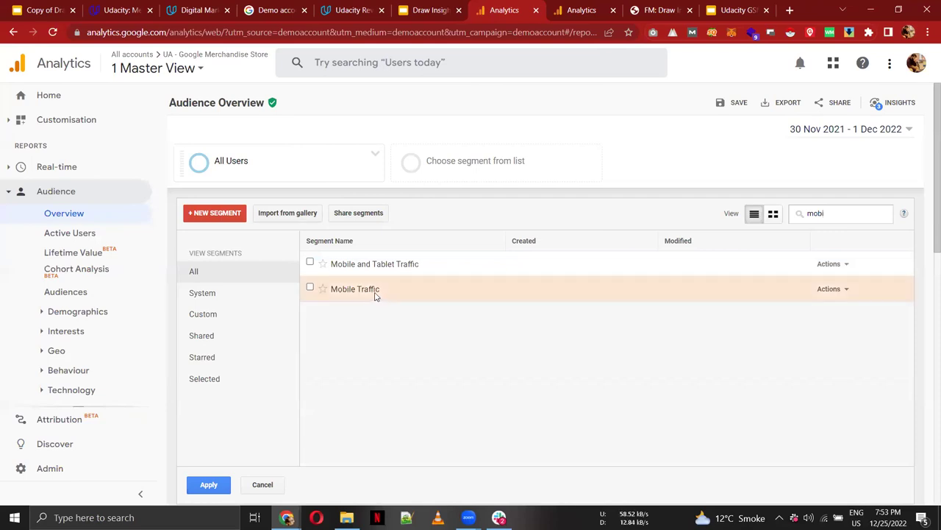
pyautogui.moveTo(375, 295)
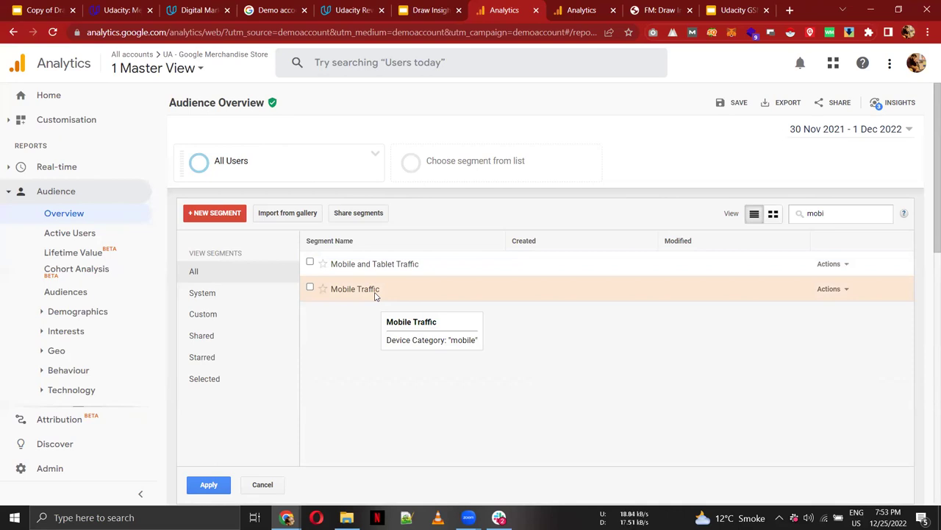
# Step: Start a new segment and, in the segment builder of the other Analytics browser tab, restrict its age to 18-24
pyautogui.click(209, 214)
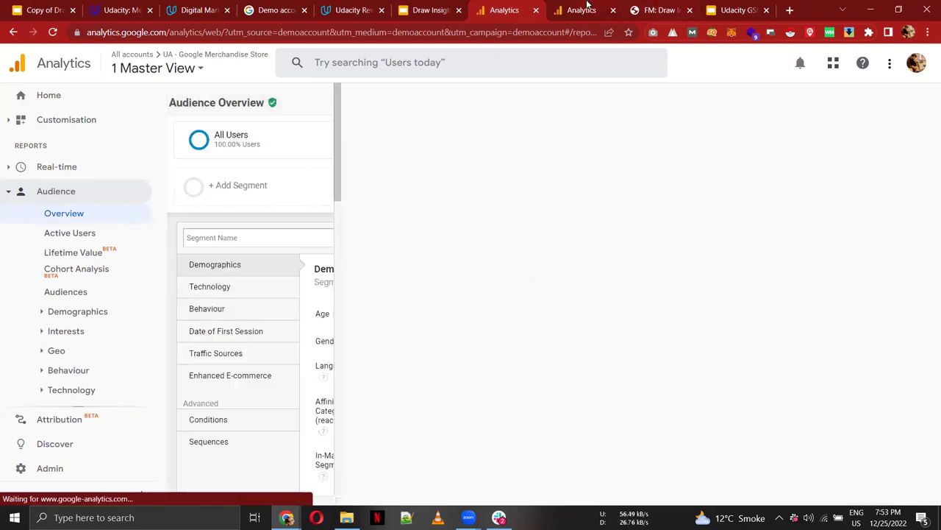
pyautogui.click(587, 8)
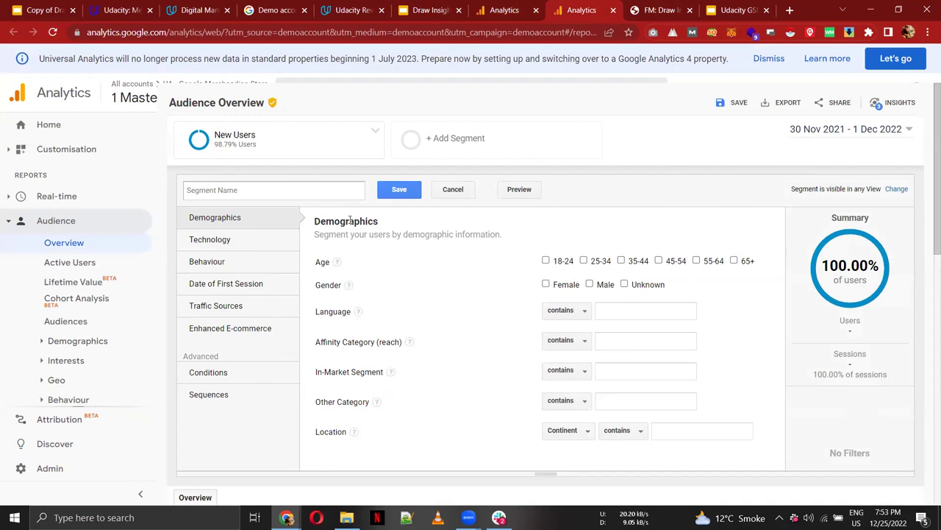
pyautogui.click(547, 260)
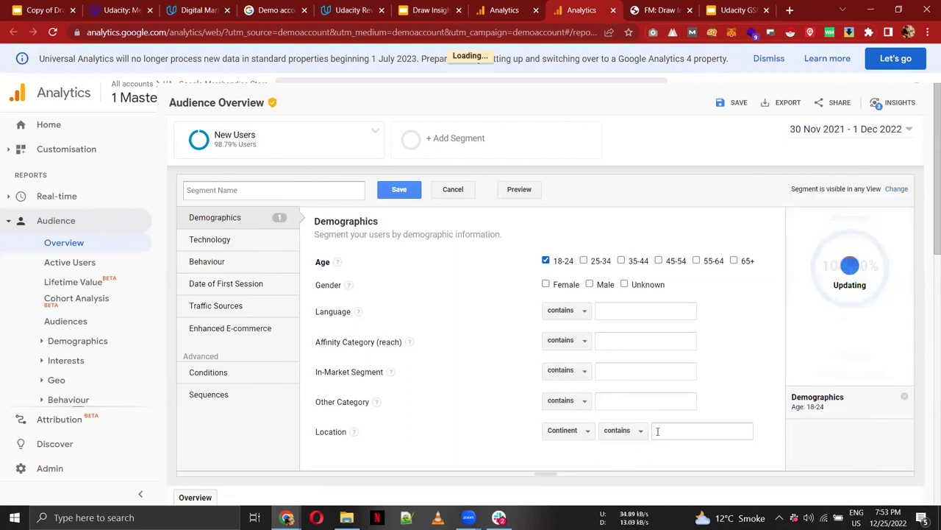
# Step: Try to filter the segment's location by a continent containing "united s", and clear the entry
pyautogui.click(579, 430)
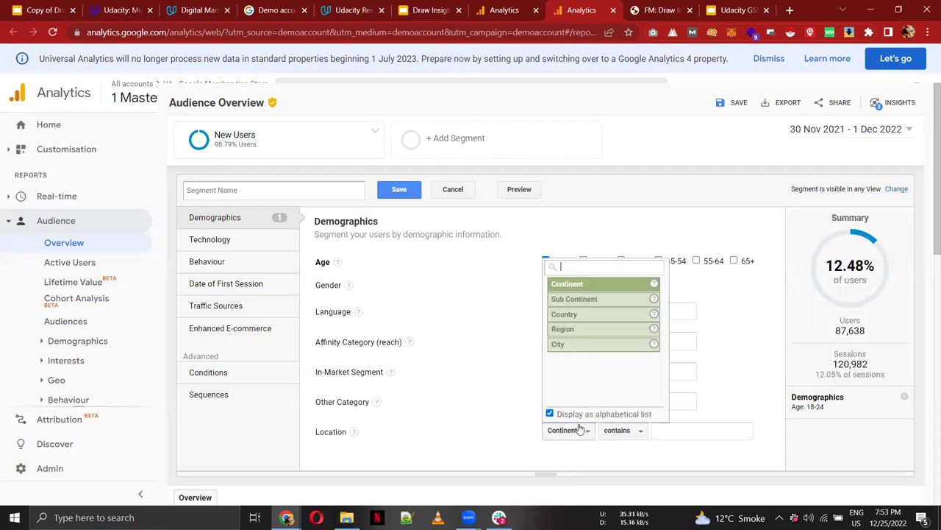
pyautogui.click(580, 429)
pyautogui.click(580, 429)
pyautogui.click(677, 429)
pyautogui.write('united')
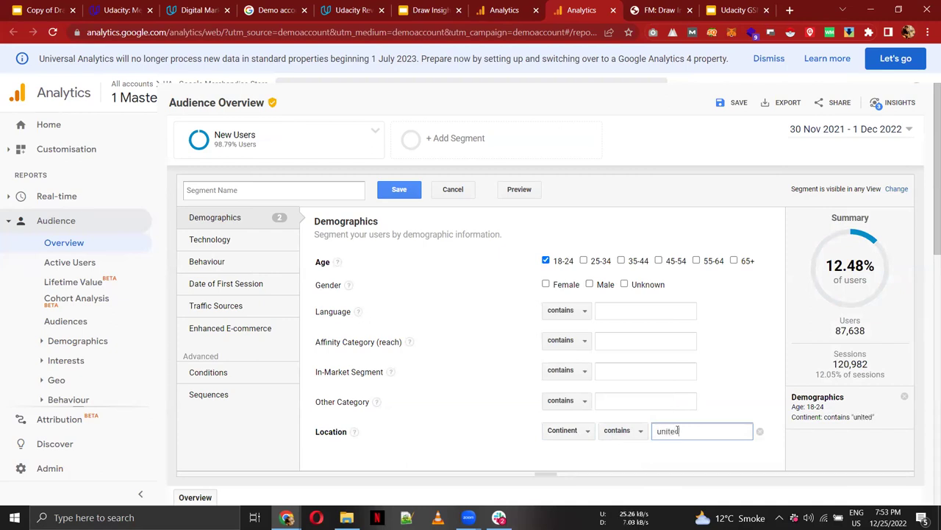
pyautogui.write(' s')
pyautogui.press('BackSpace')
pyautogui.press('BackSpace')
pyautogui.press('BackSpace')
pyautogui.press('BackSpace')
pyautogui.press('BackSpace')
pyautogui.press('BackSpace')
pyautogui.press('BackSpace')
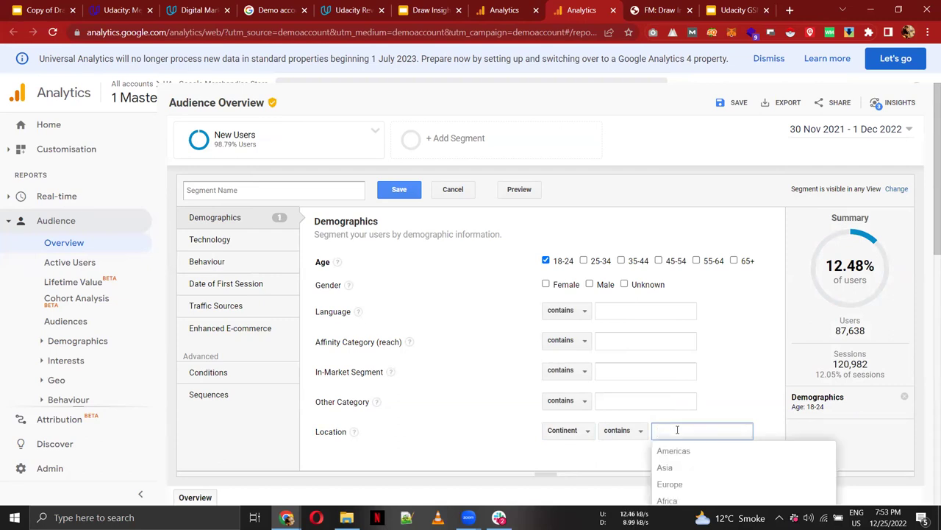
# Step: Set the segment's location filter to the continent Americas and review the segment summary
pyautogui.press('Down')
pyautogui.press('Down')
pyautogui.press('Down')
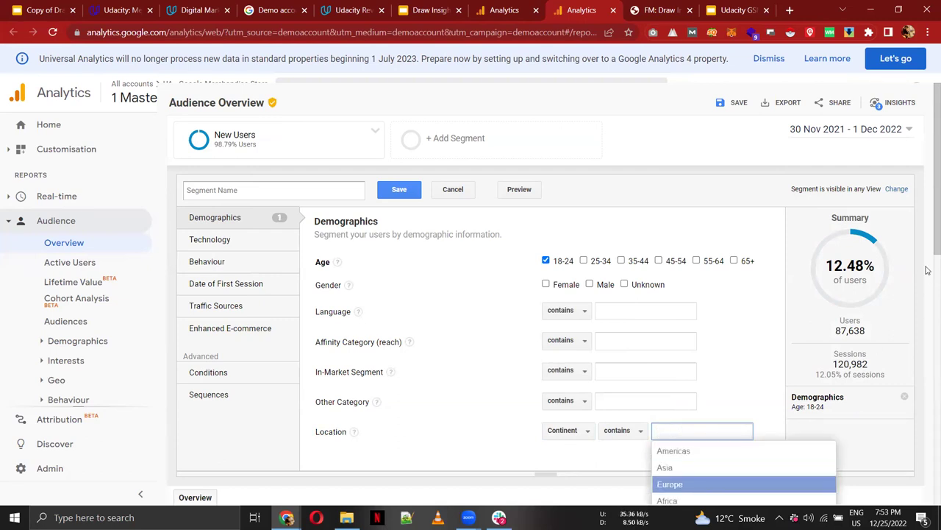
pyautogui.scroll(-2, 928, 238)
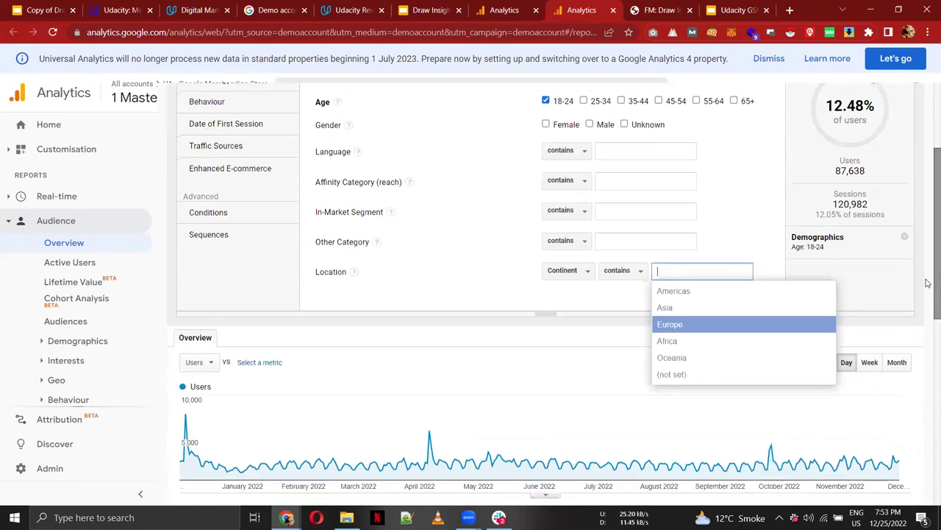
pyautogui.press('Up')
pyautogui.press('Up')
pyautogui.press('Return')
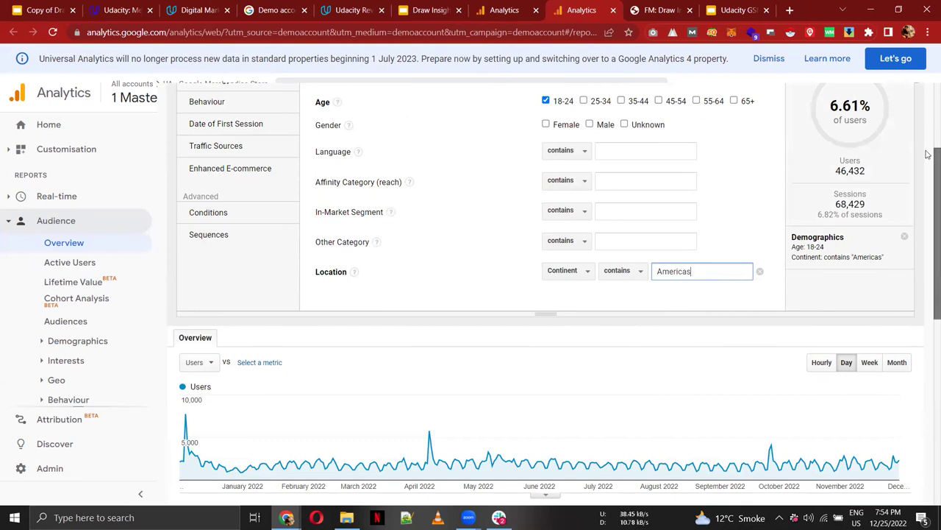
pyautogui.scroll(2, 928, 191)
pyautogui.scroll(-1, 928, 183)
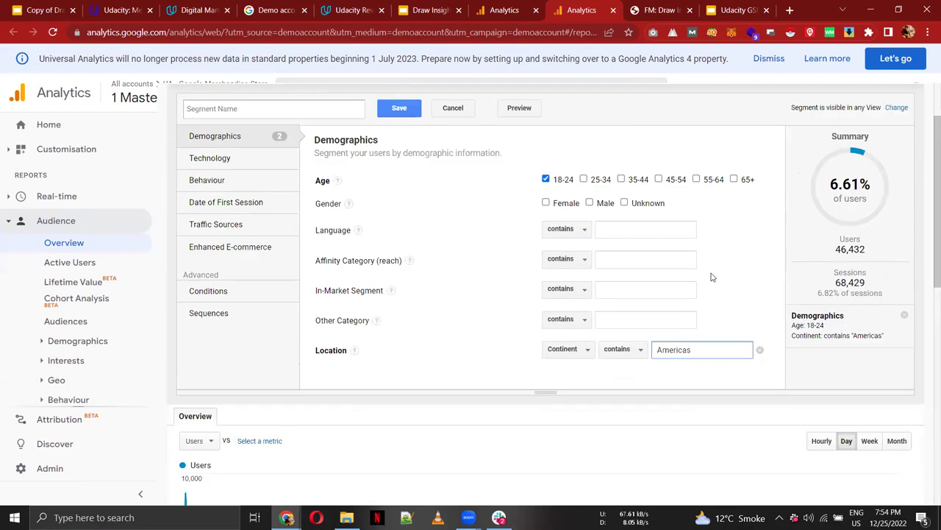
# Step: Change the segment's location filter to Country containing United States
pyautogui.click(567, 349)
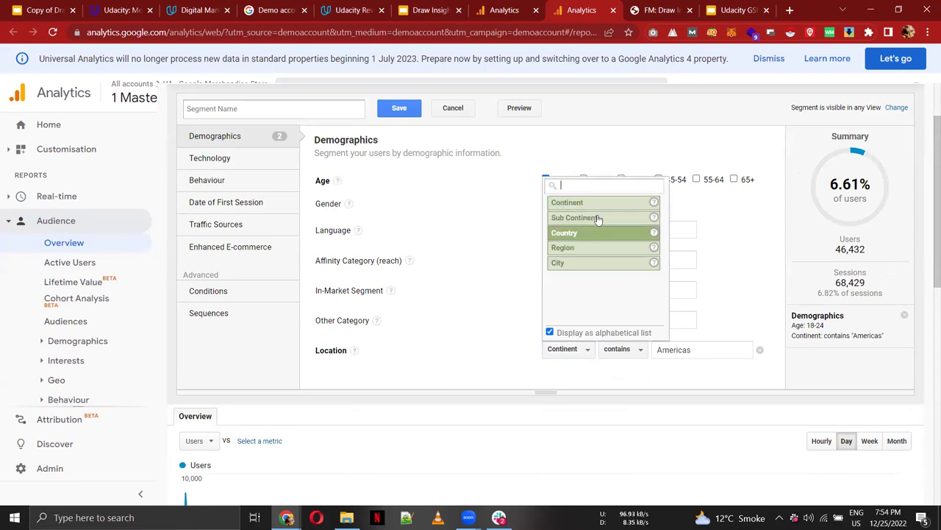
pyautogui.click(579, 237)
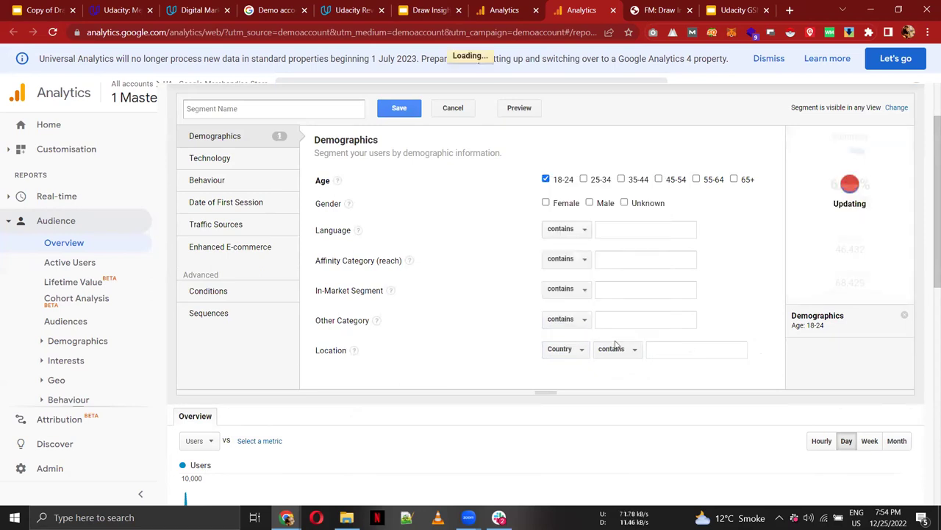
pyautogui.click(664, 354)
pyautogui.write('united')
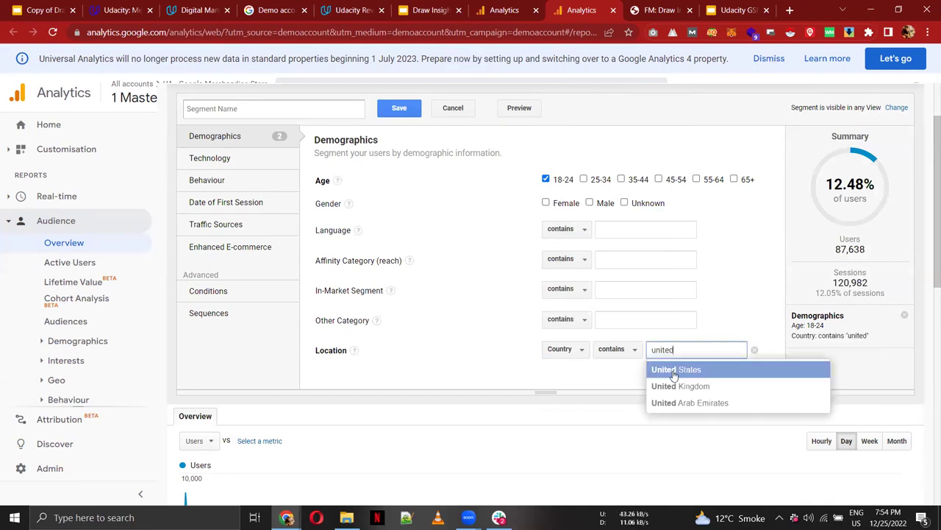
pyautogui.click(672, 370)
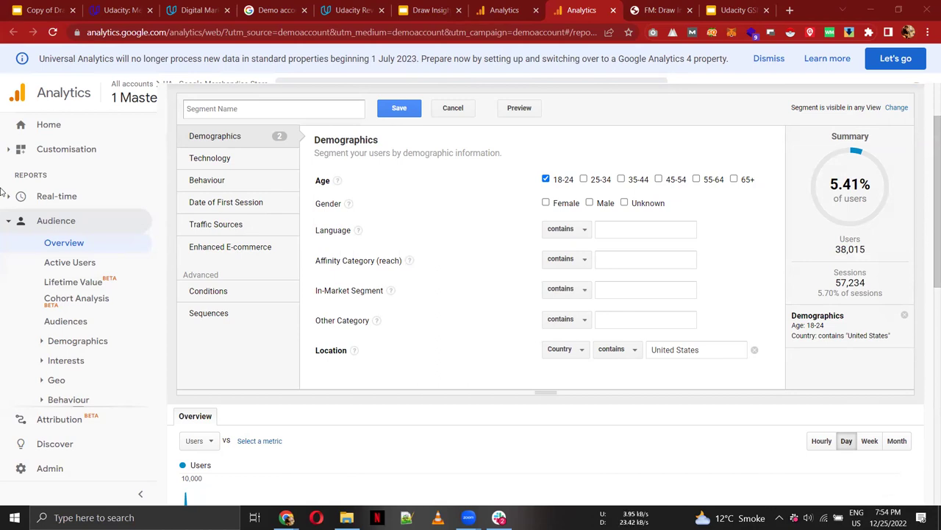
# Step: Change the segment's age selection to only 35-44 and its location filter to City containing New York
pyautogui.click(621, 180)
pyautogui.click(683, 356)
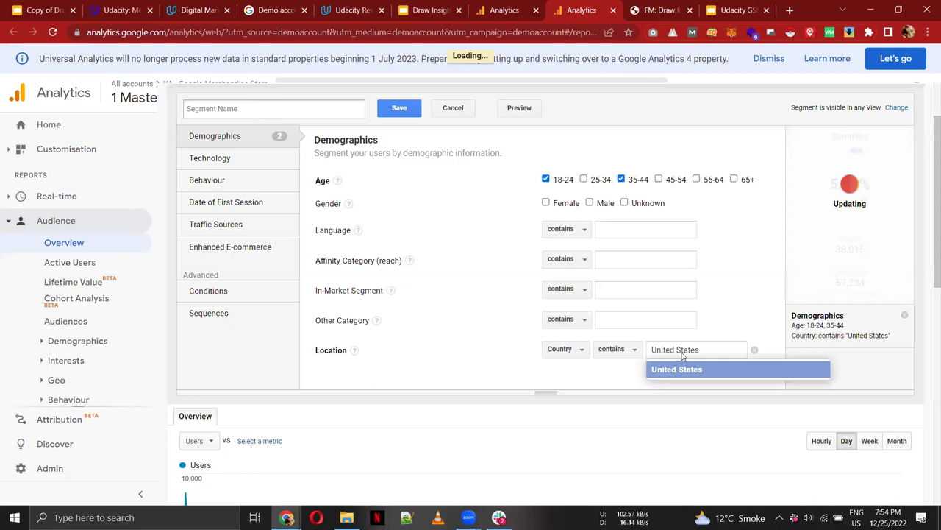
pyautogui.click(563, 349)
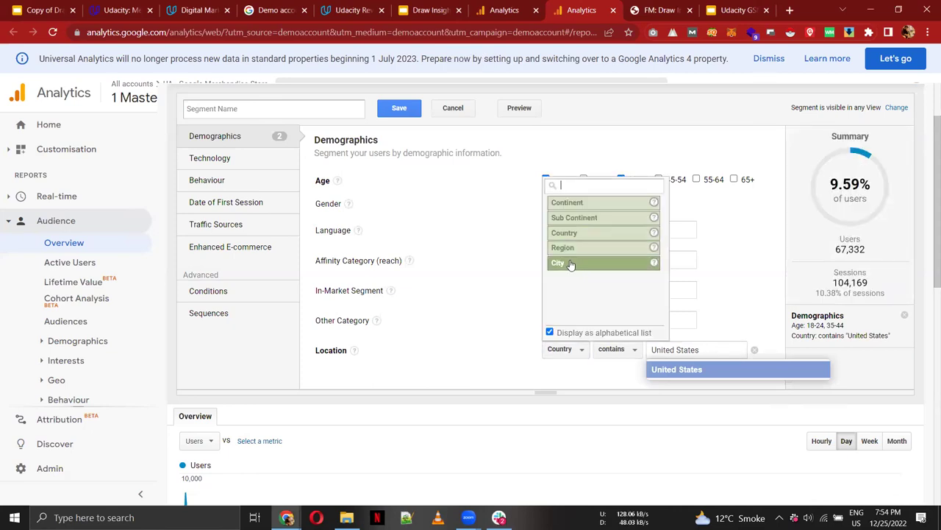
pyautogui.click(570, 262)
pyautogui.click(545, 179)
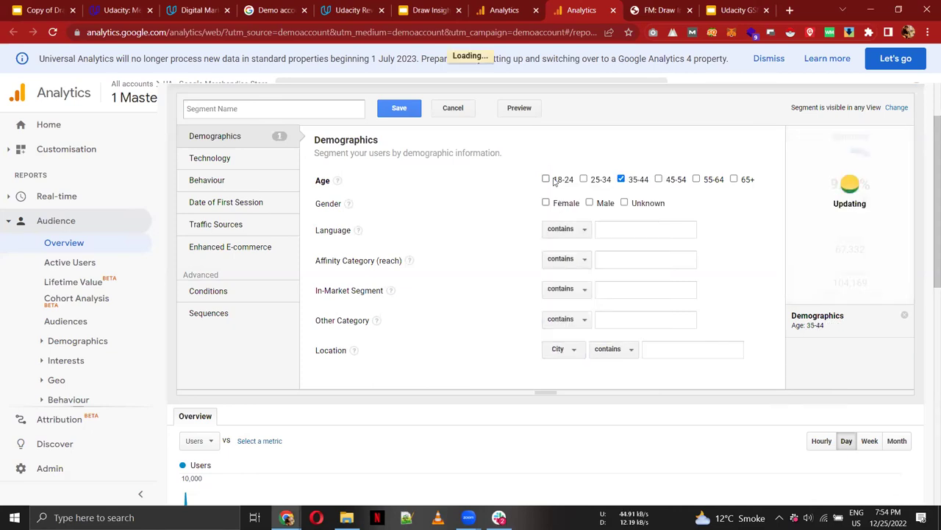
pyautogui.click(664, 351)
pyautogui.write('new')
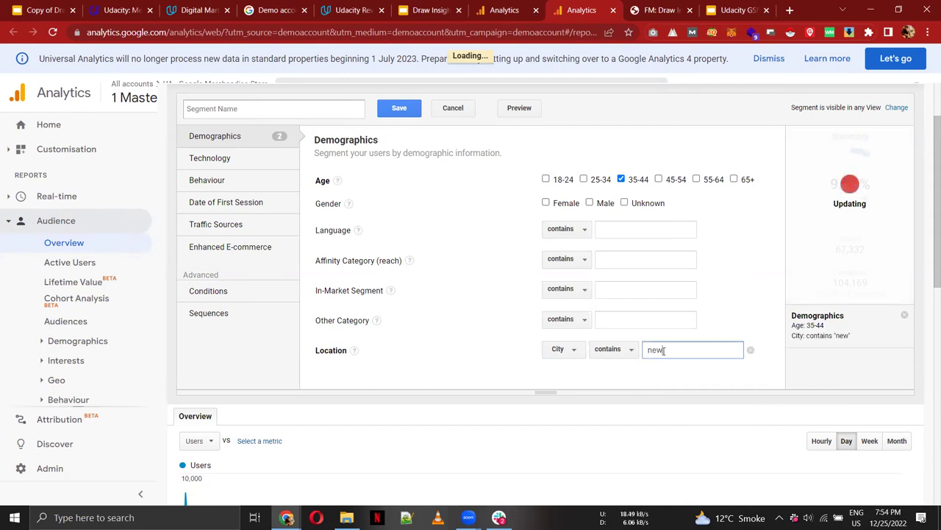
pyautogui.write(' york')
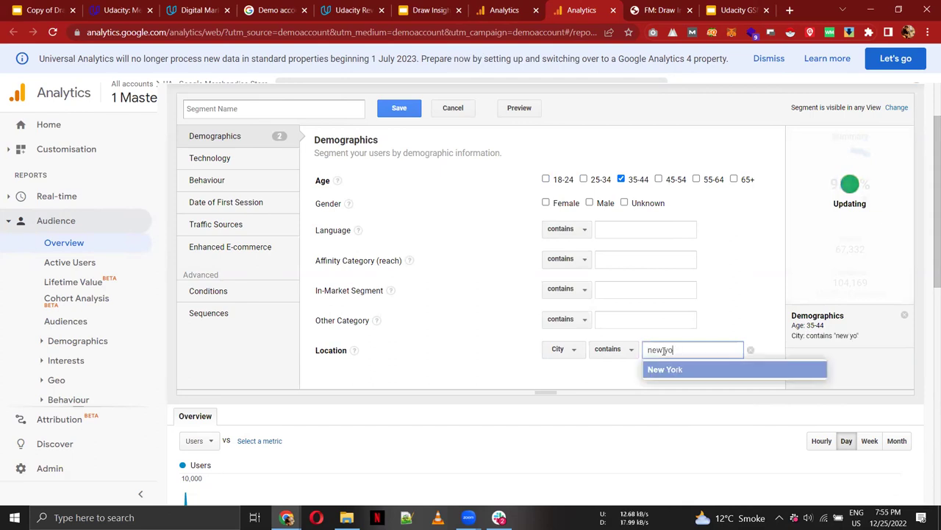
pyautogui.click(669, 369)
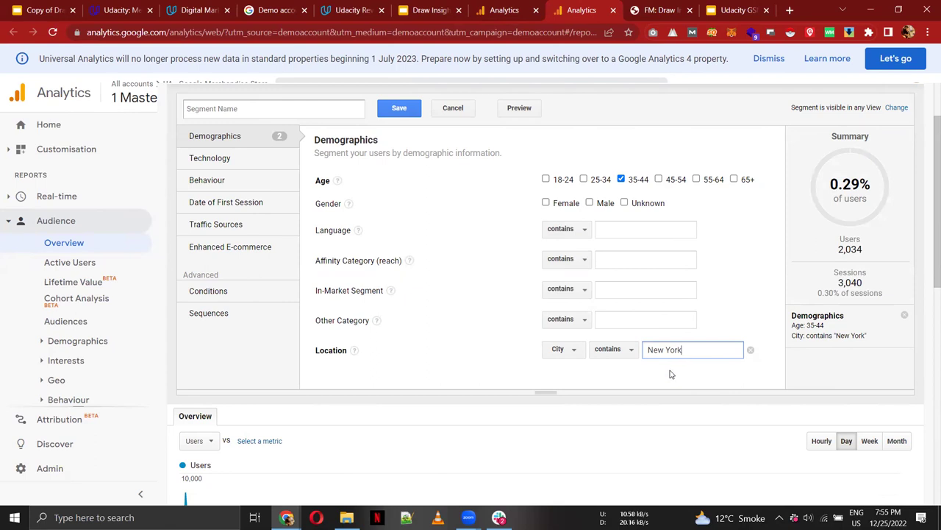
# Step: Change the segment's age selection to only 65+ and add Female as the gender, leaving the language filter empty
pyautogui.click(734, 179)
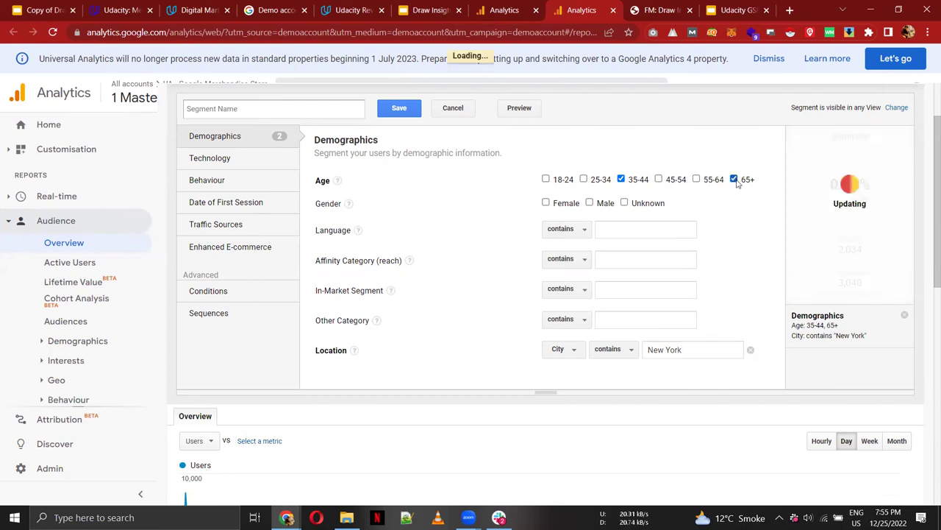
pyautogui.click(627, 183)
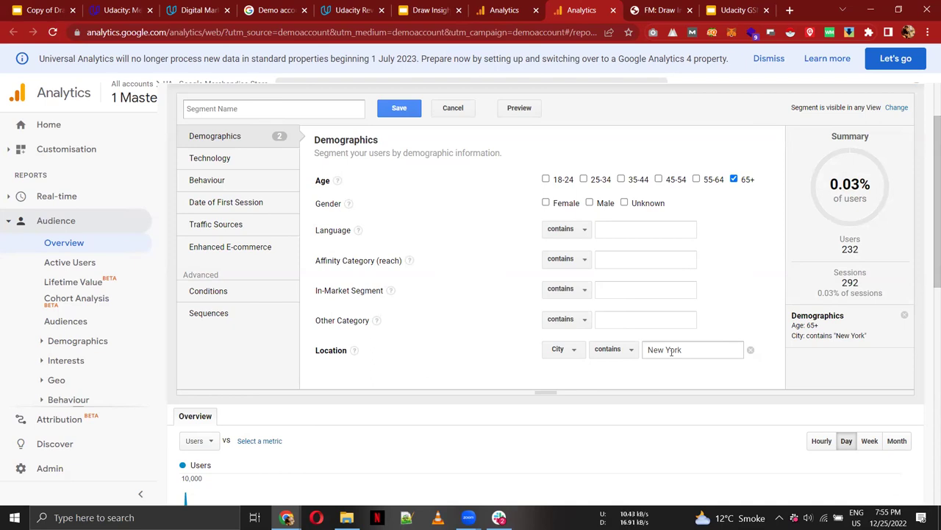
pyautogui.click(549, 209)
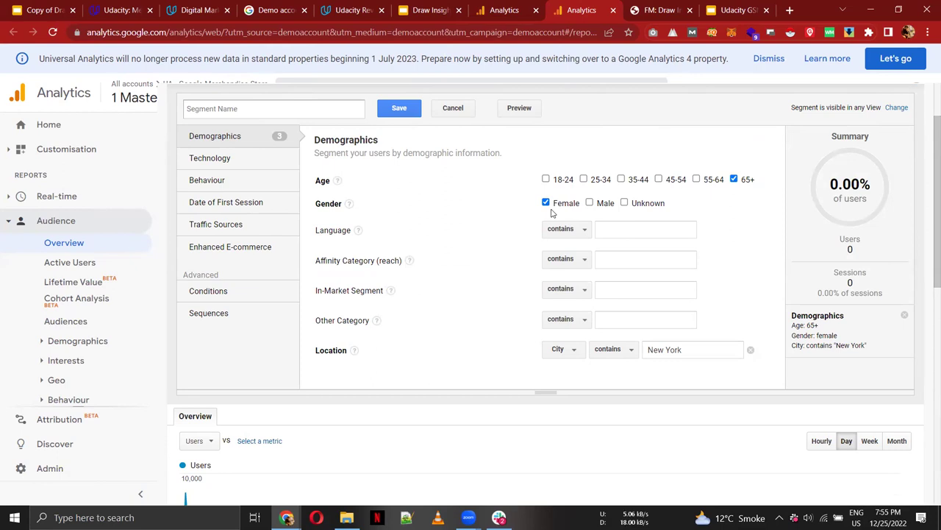
pyautogui.click(571, 230)
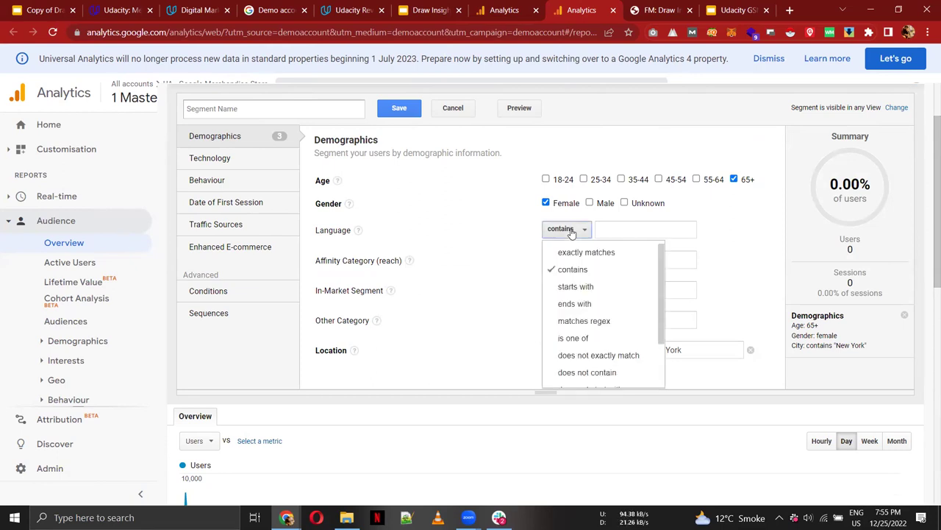
pyautogui.click(623, 229)
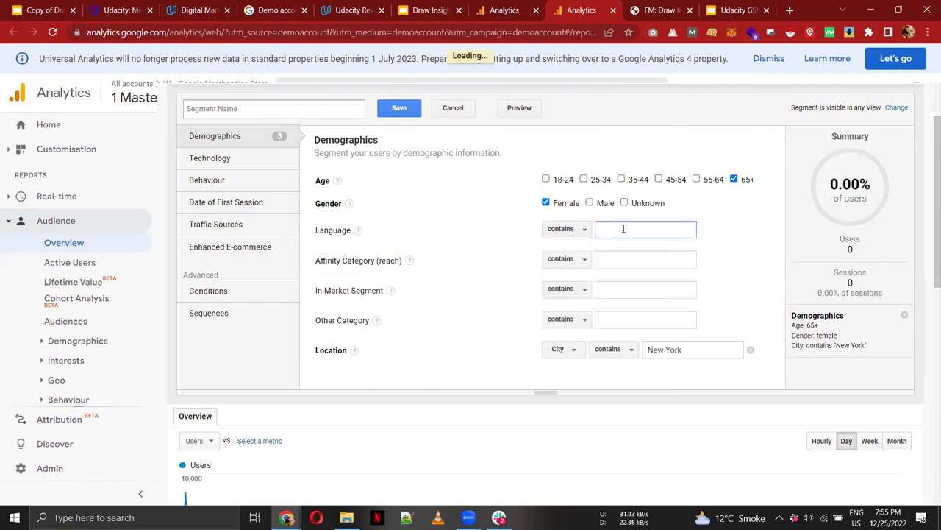
pyautogui.click(505, 383)
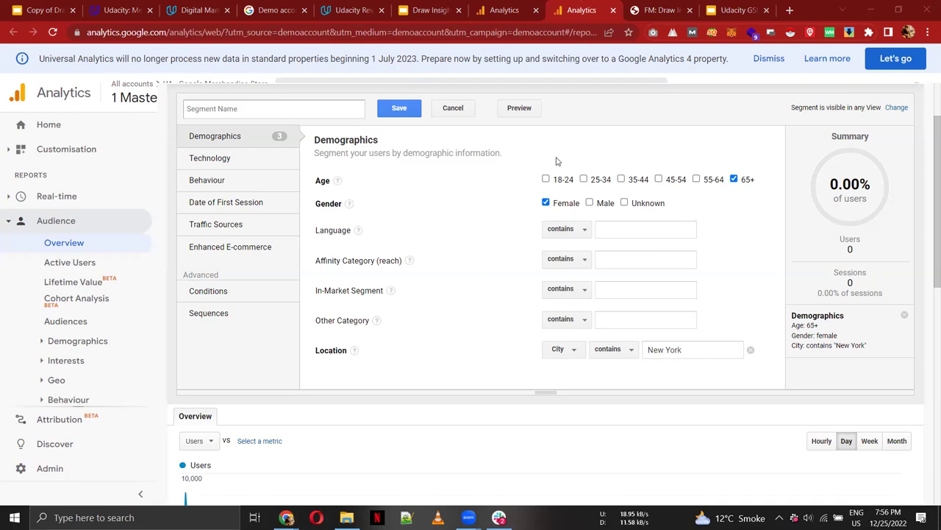
# Step: Clear the gender, age and city filters from the segment's demographics
pyautogui.click(546, 202)
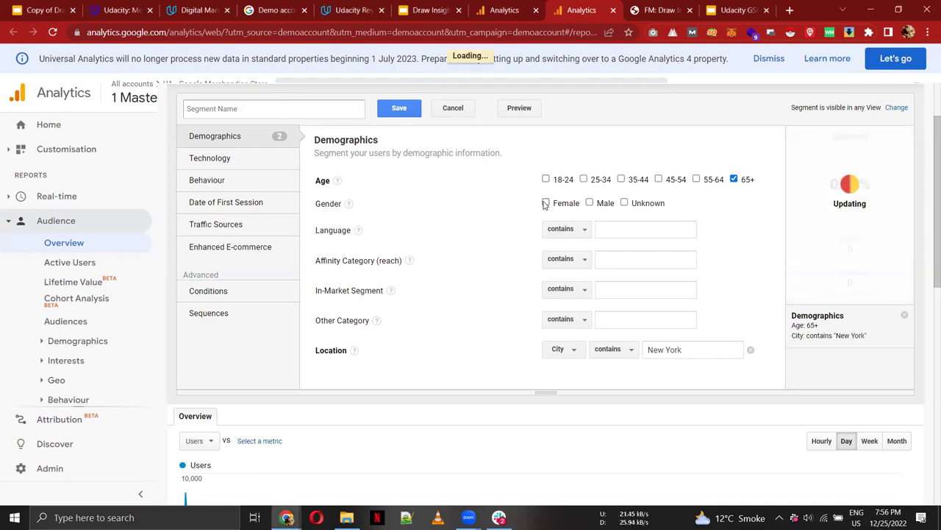
pyautogui.click(733, 179)
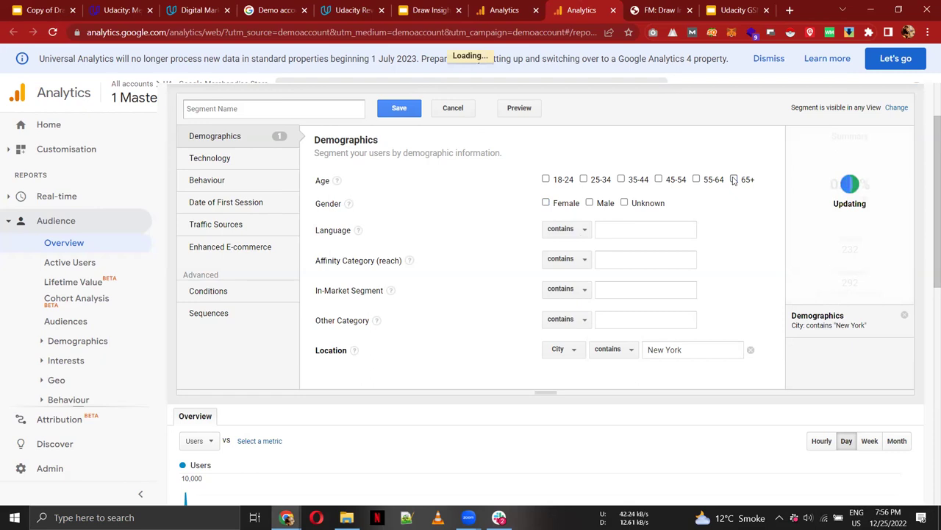
pyautogui.click(751, 351)
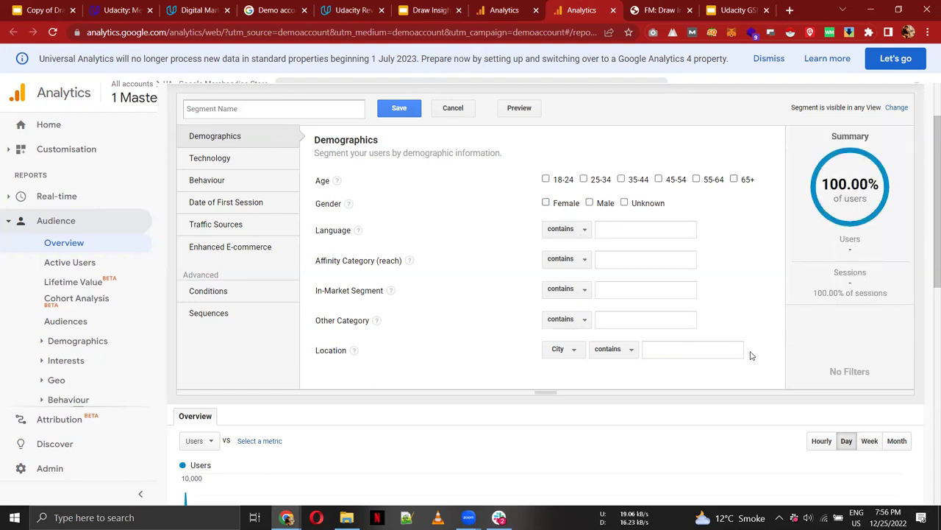
# Step: Set the segment's Technology filter to an operating system containing iOS and view the suggested operating system versions
pyautogui.click(245, 156)
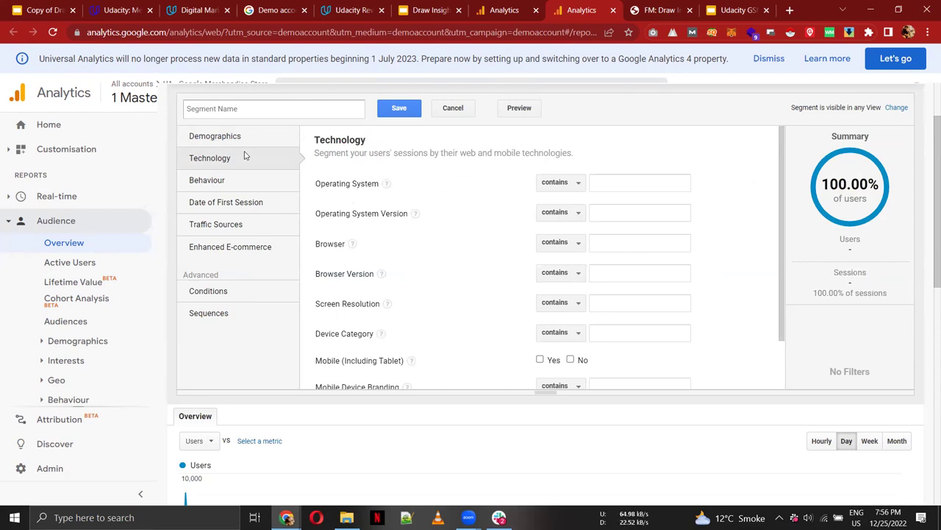
pyautogui.click(603, 189)
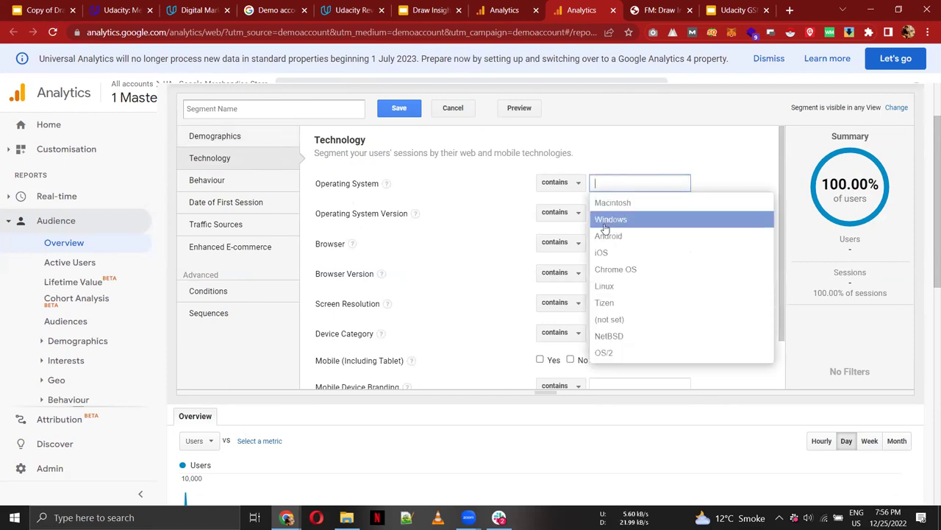
pyautogui.click(599, 253)
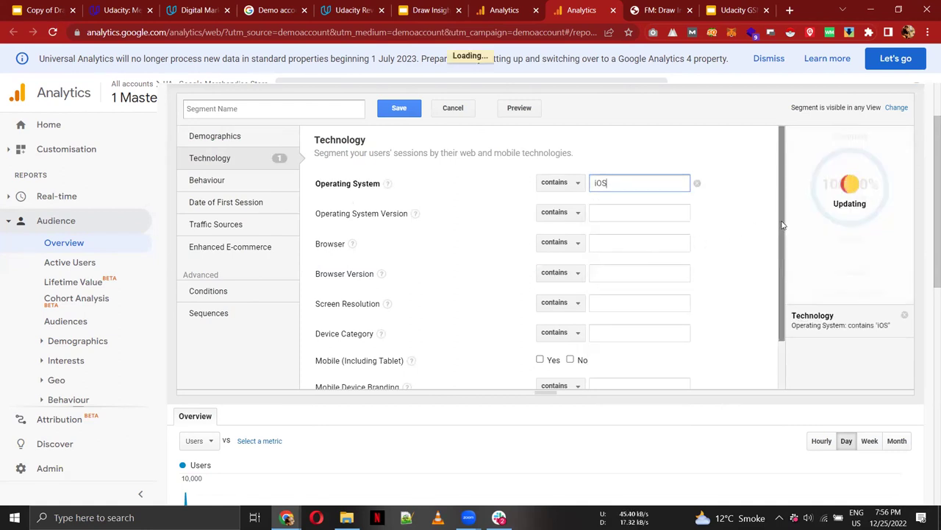
pyautogui.scroll(-1, 784, 228)
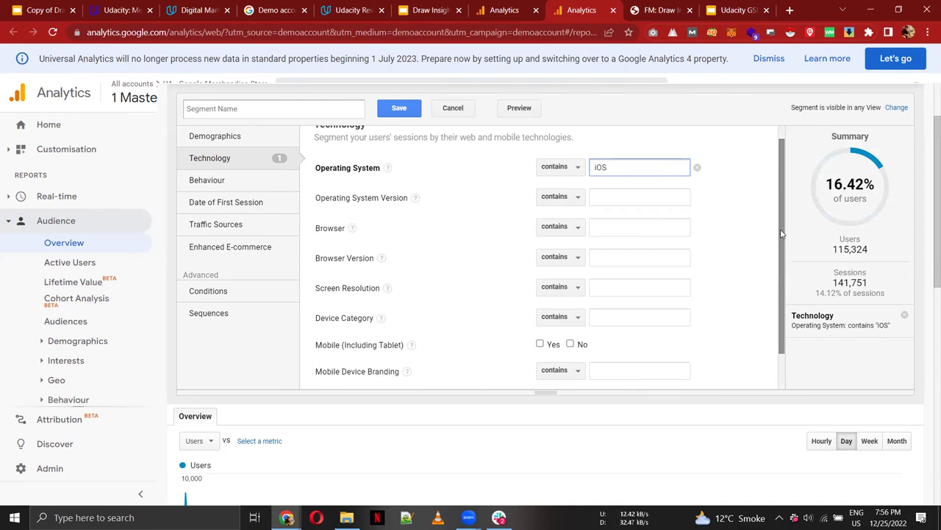
pyautogui.click(643, 195)
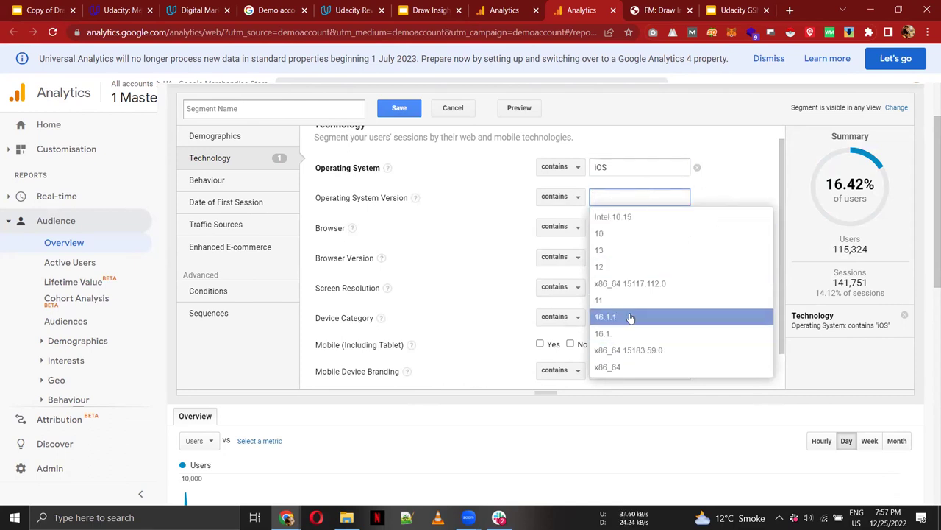
pyautogui.click(711, 189)
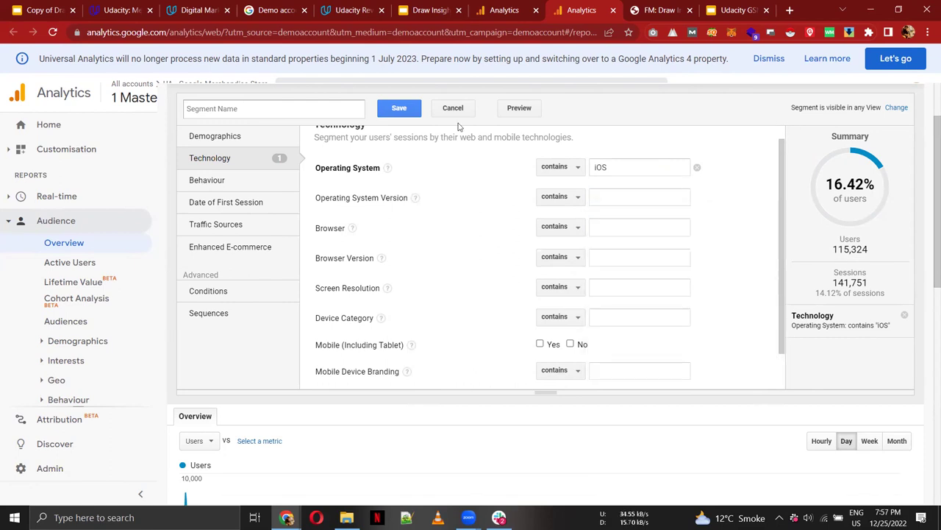
# Step: Remove the iOS operating system filter from the segment's Technology criteria
pyautogui.click(196, 139)
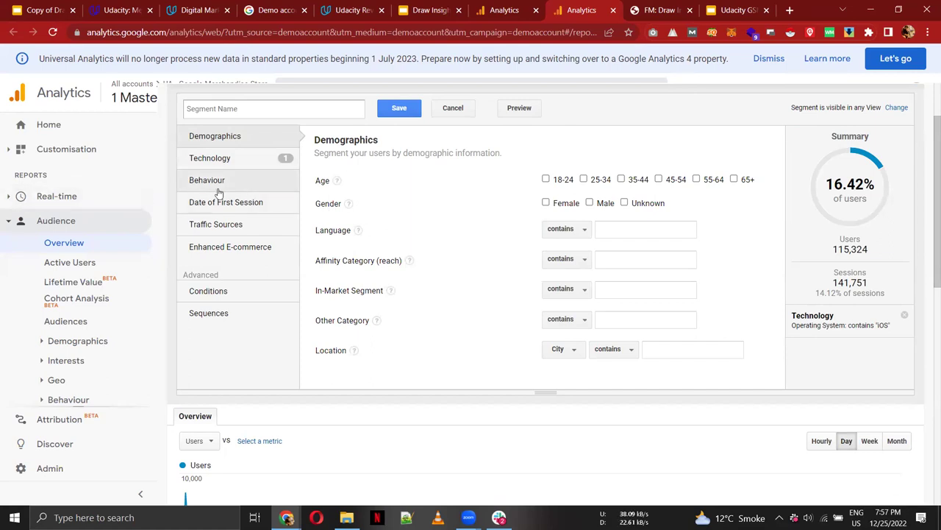
pyautogui.click(229, 168)
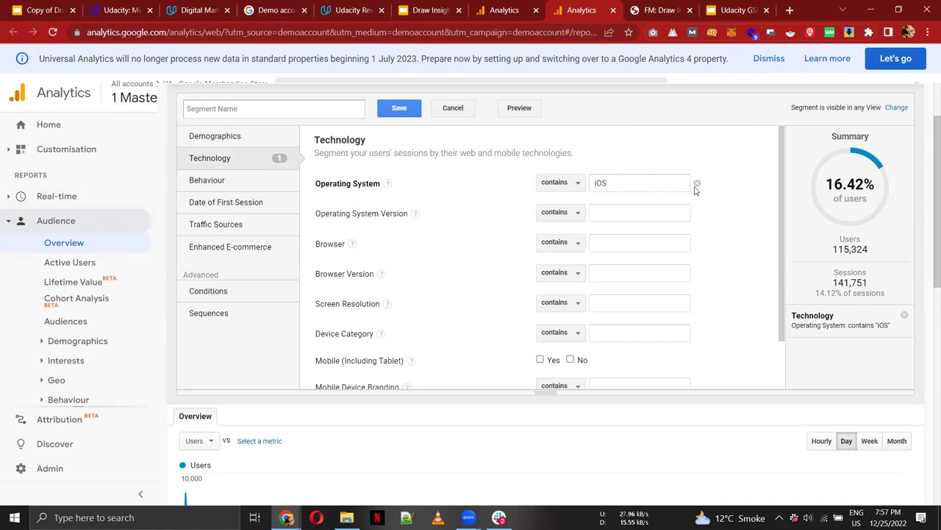
pyautogui.click(697, 182)
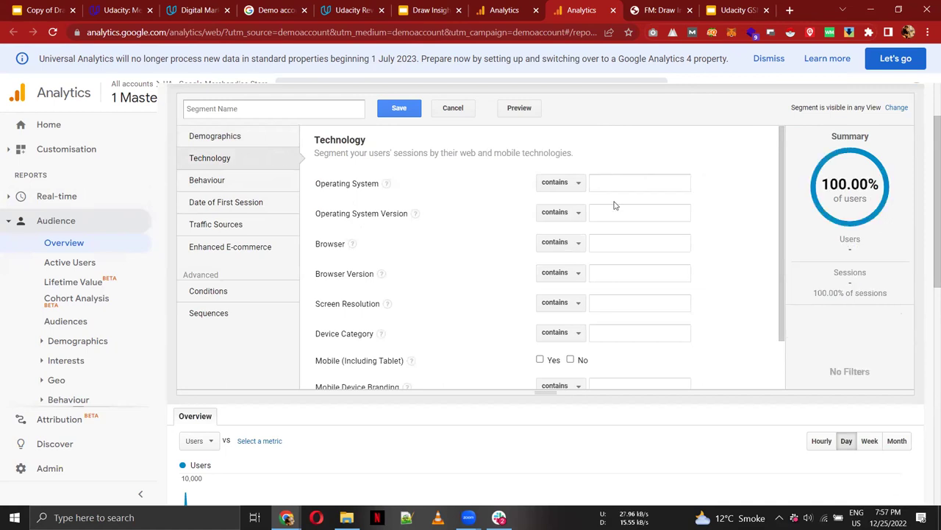
# Step: Try Behaviour filters with sessions equal to 1 and 3, reading the Sessions help, and clear the entry
pyautogui.click(223, 187)
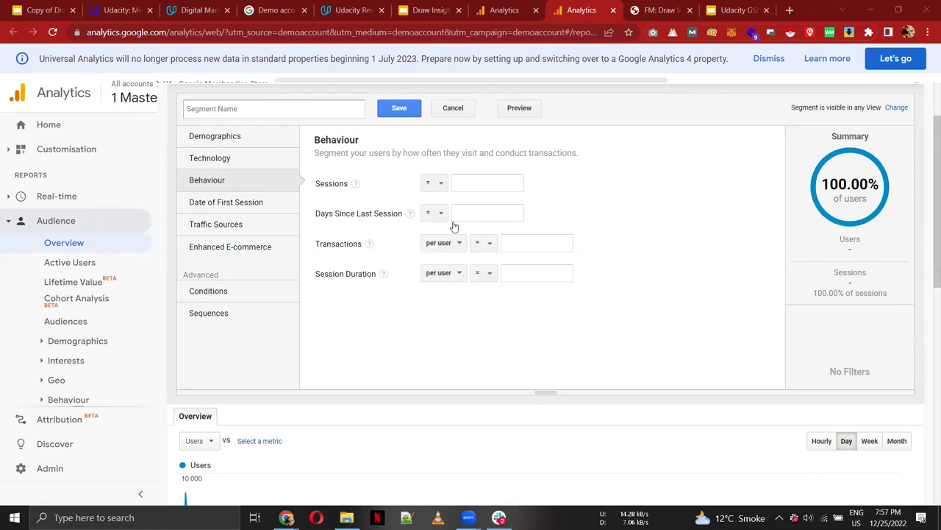
pyautogui.click(475, 184)
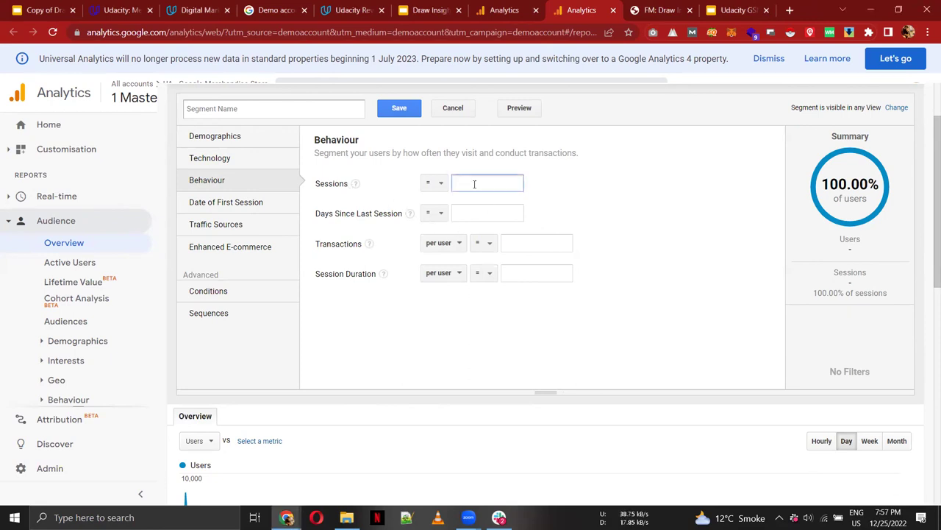
pyautogui.write('1')
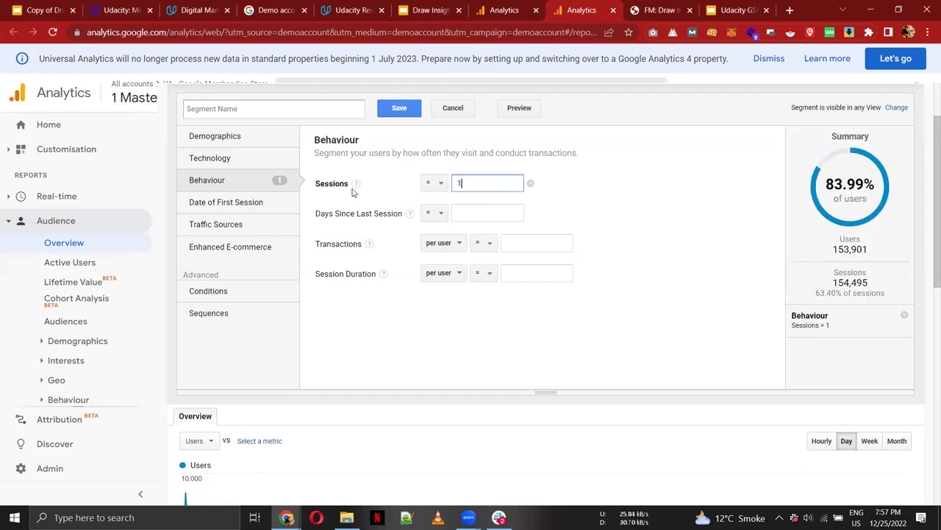
pyautogui.moveTo(355, 185)
pyautogui.press('BackSpace')
pyautogui.write('3')
pyautogui.press('BackSpace')
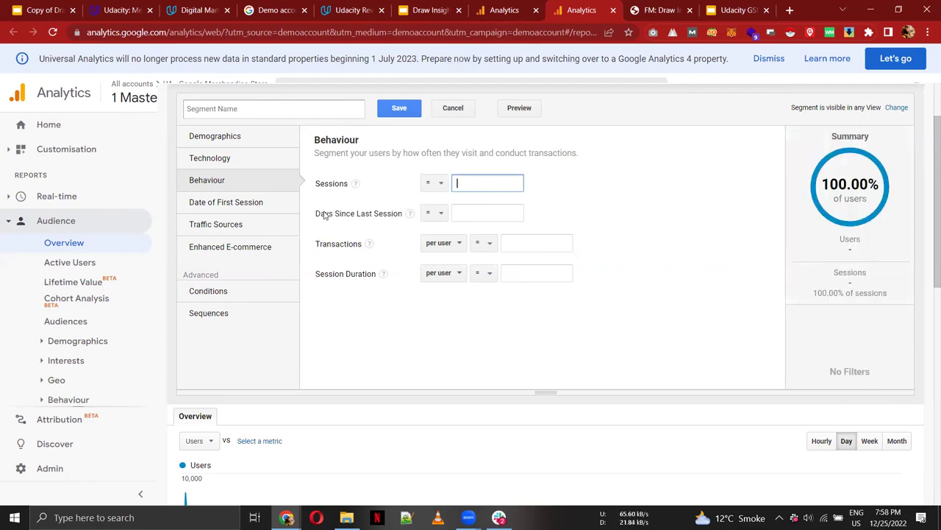
# Step: Try a Behaviour filter of 30 days since last session, and clear the entry
pyautogui.click(457, 213)
pyautogui.write('30')
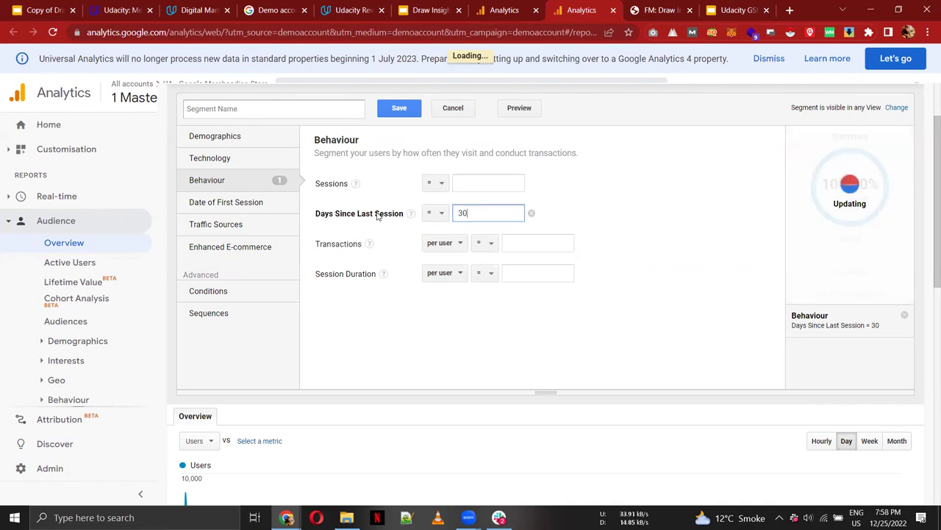
pyautogui.press('BackSpace')
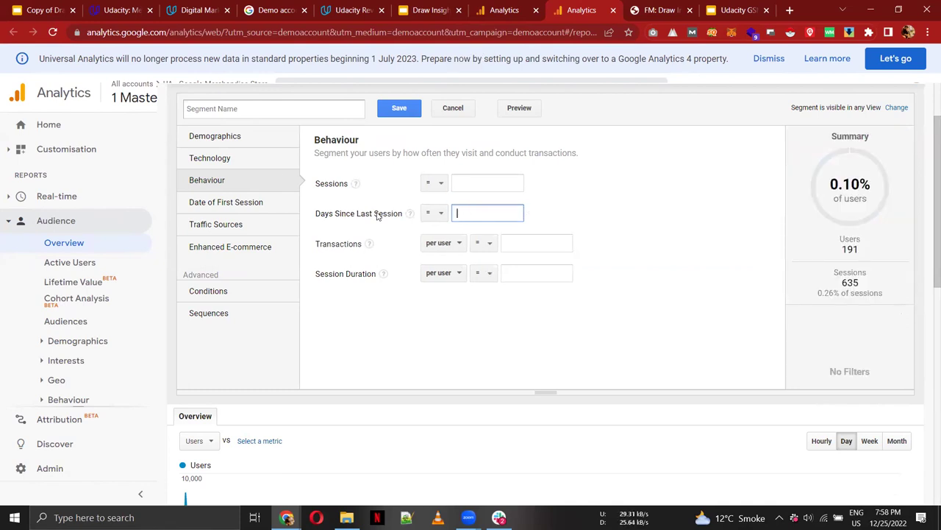
# Step: Try a Behaviour filter of 1200 transactions per user, and clear the entry
pyautogui.click(520, 241)
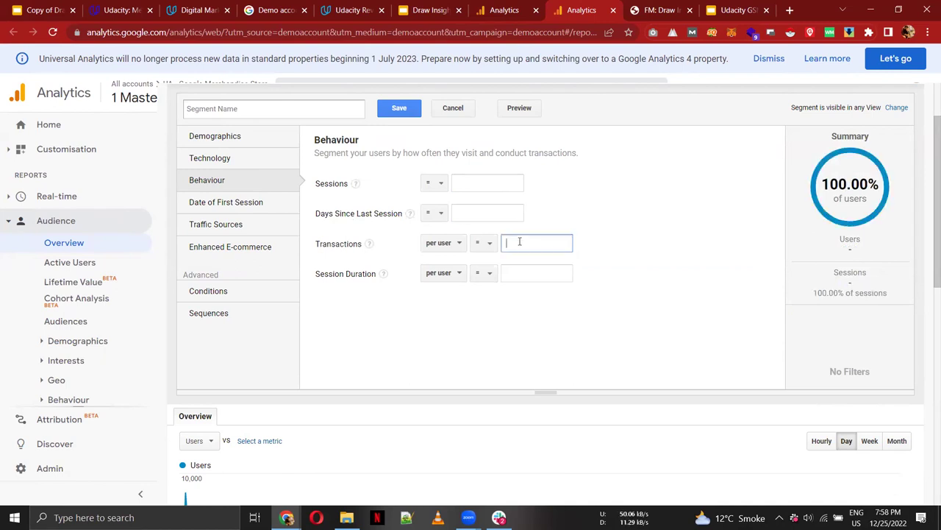
pyautogui.write('1200')
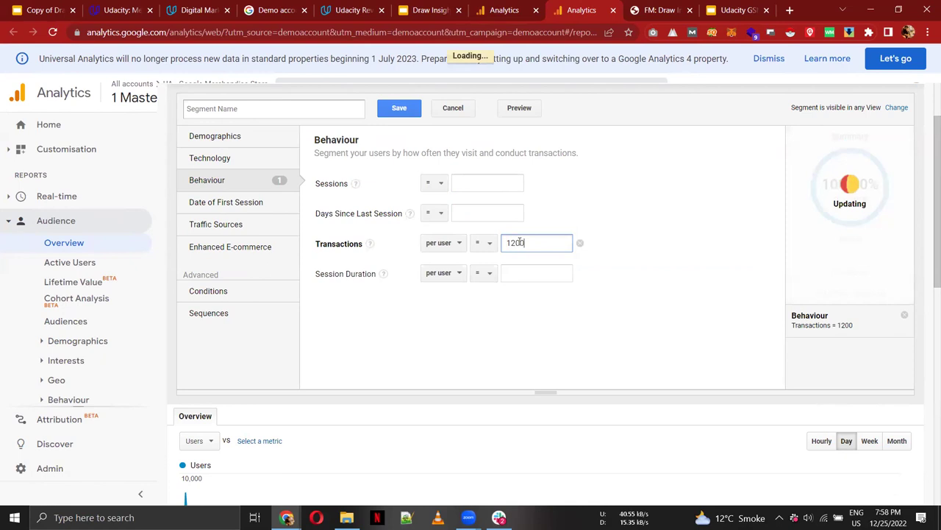
pyautogui.press('BackSpace')
pyautogui.press('BackSpace')
pyautogui.press('BackSpace')
pyautogui.press('BackSpace')
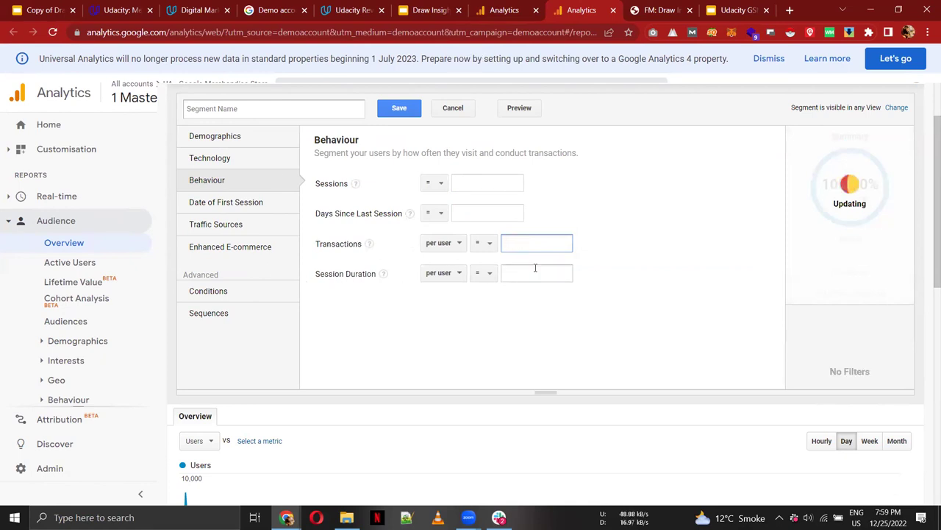
# Step: Try a Behaviour filter with session duration per user equal to 1, and clear the entry
pyautogui.click(535, 273)
pyautogui.write('1')
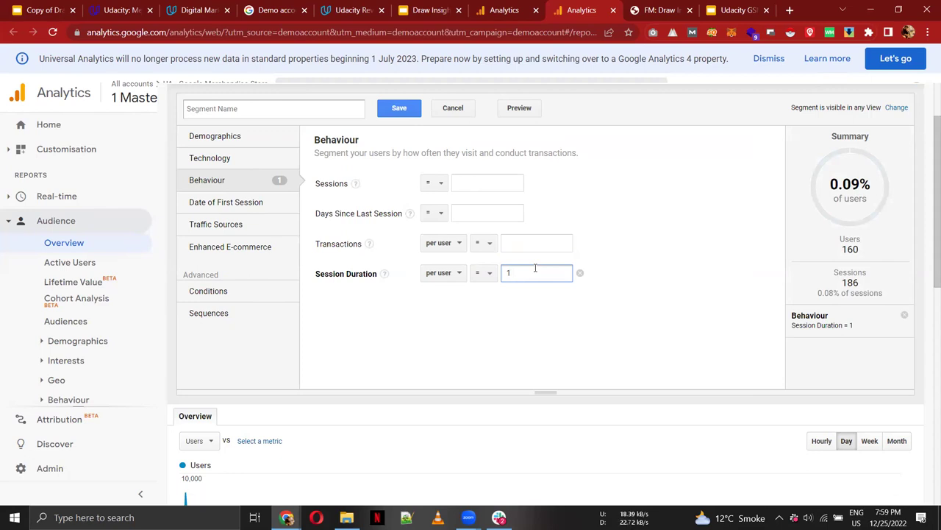
pyautogui.press('BackSpace')
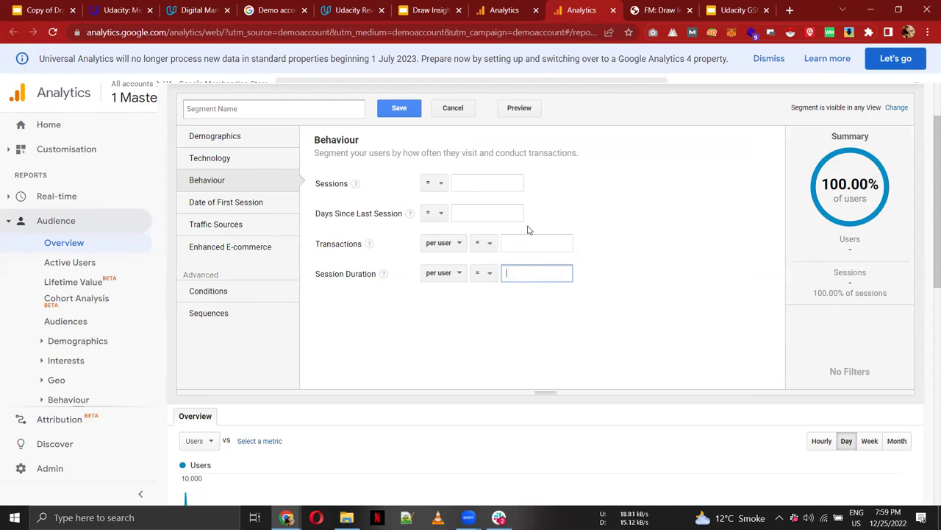
# Step: Read the Transactions help and try a Behaviour filter of 1 transaction per user
pyautogui.moveTo(370, 247)
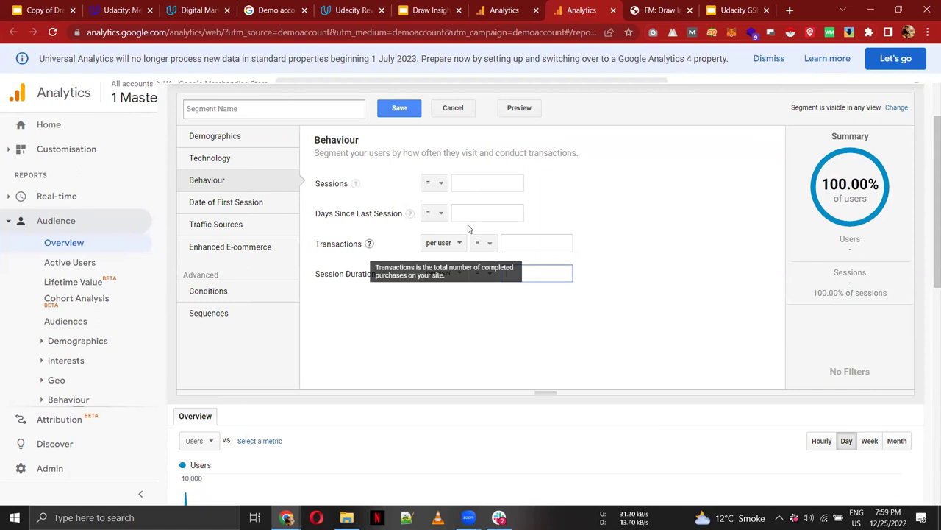
pyautogui.click(514, 247)
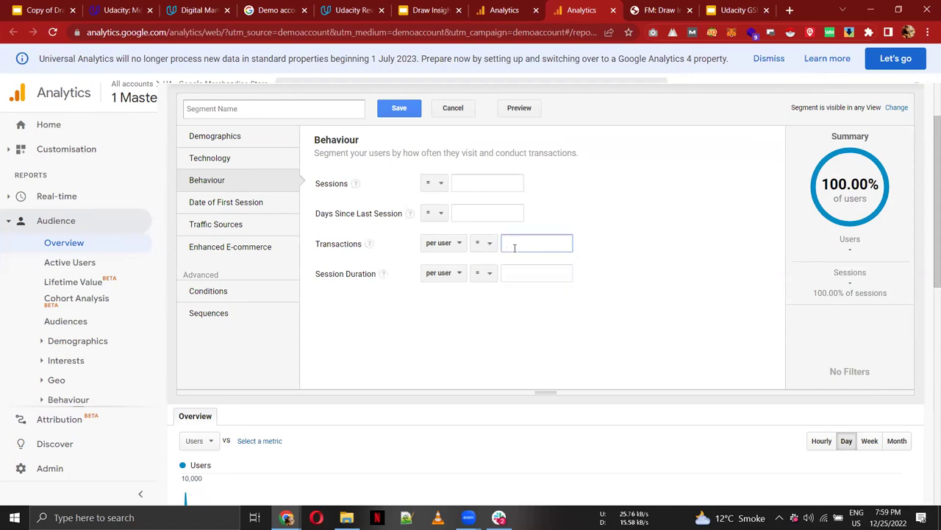
pyautogui.write('1')
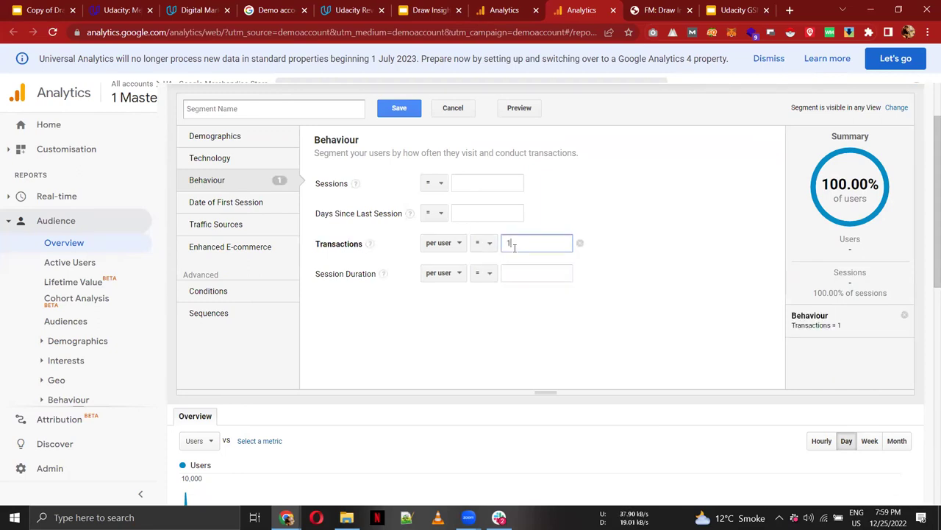
pyautogui.click(611, 200)
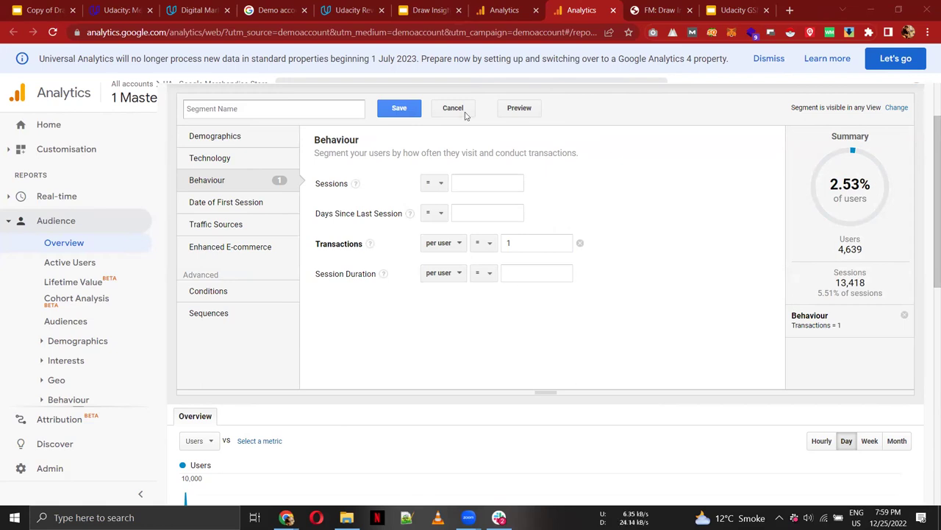
# Step: Switch to the Draw Insights slides and review the Segmentation instructions and the audience segment slides
pyautogui.click(412, 8)
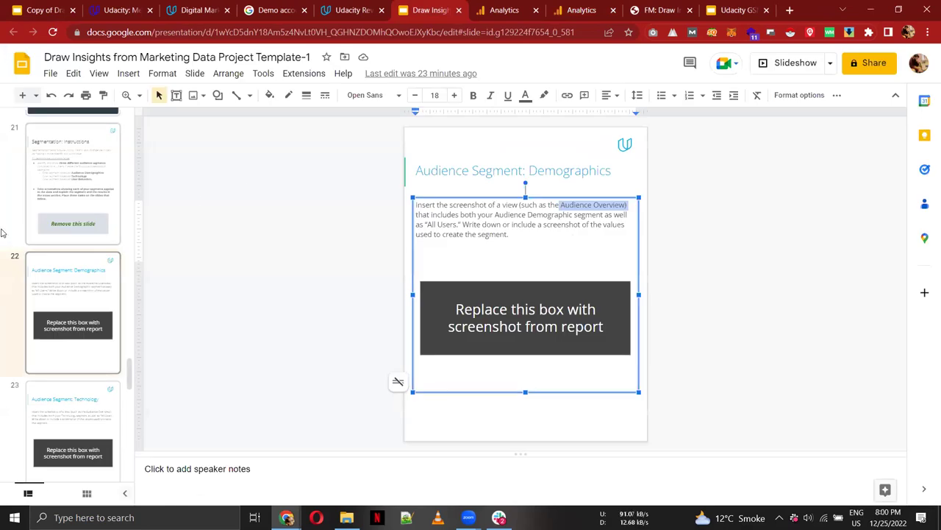
pyautogui.press('Down')
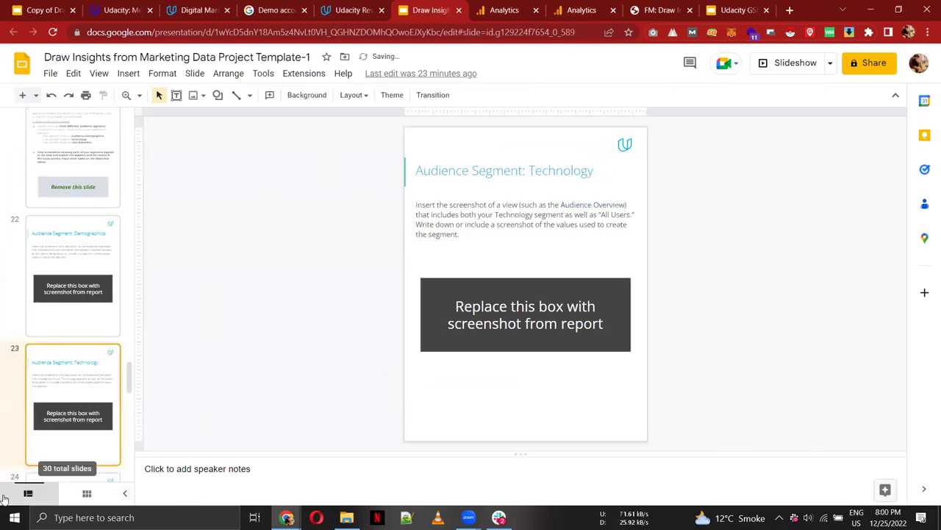
pyautogui.press('Up')
pyautogui.press('Up')
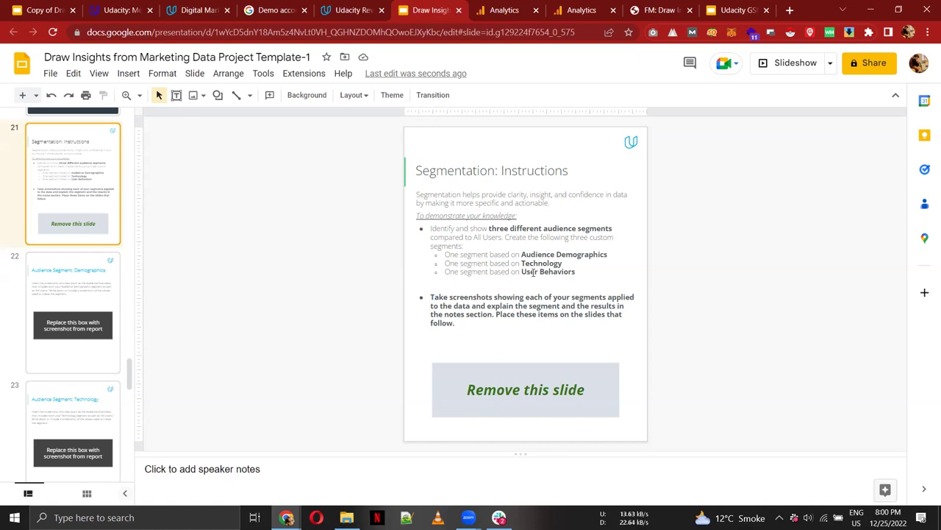
pyautogui.press('Down')
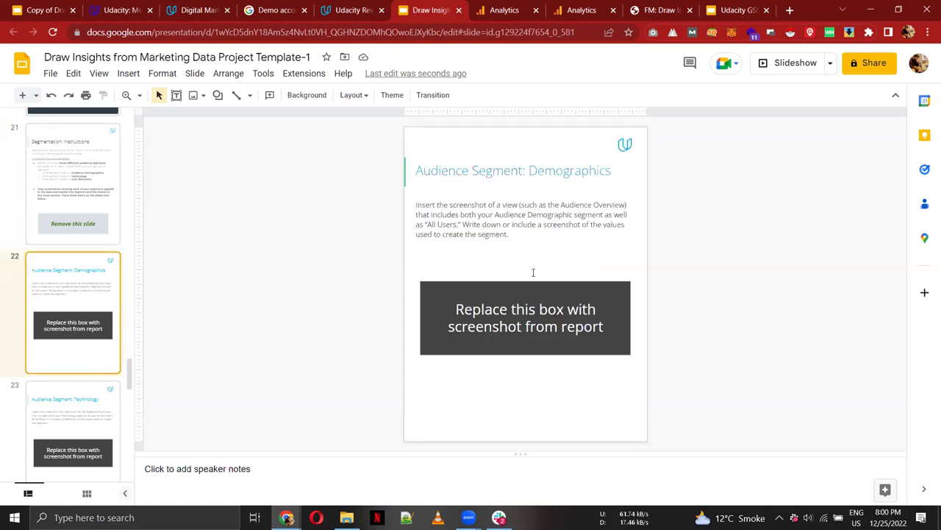
pyautogui.press('Down')
pyautogui.press('Down')
pyautogui.press('Up')
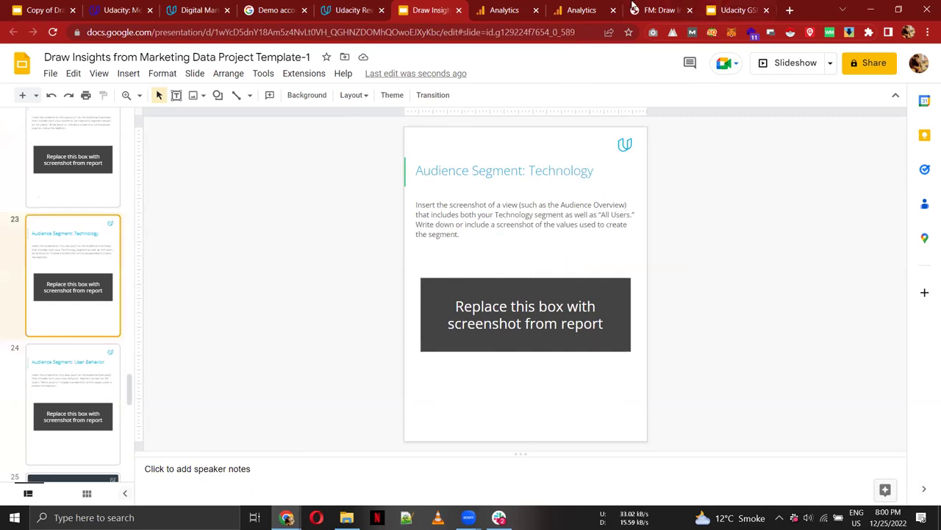
# Step: Back in Analytics, clear the transactions filter and save a Technology segment named iOS Only with operating system containing iOS
pyautogui.click(593, 8)
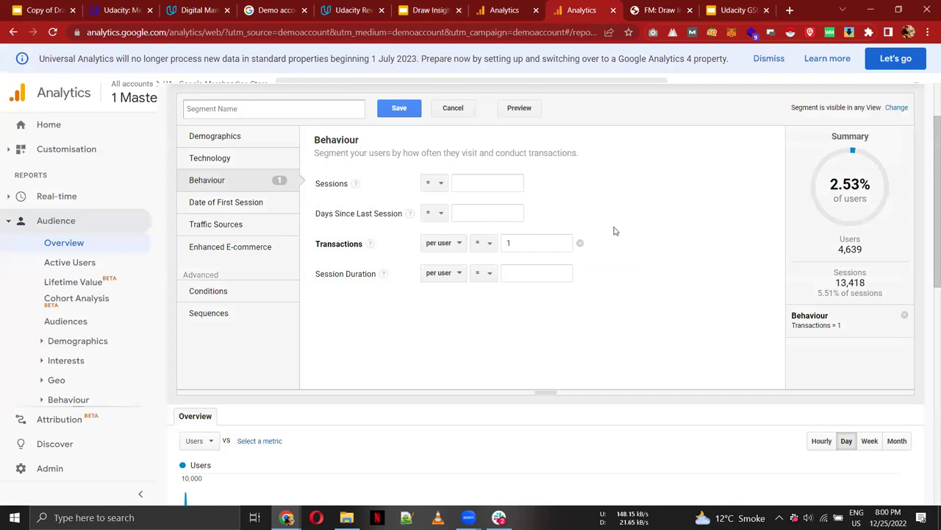
pyautogui.click(580, 243)
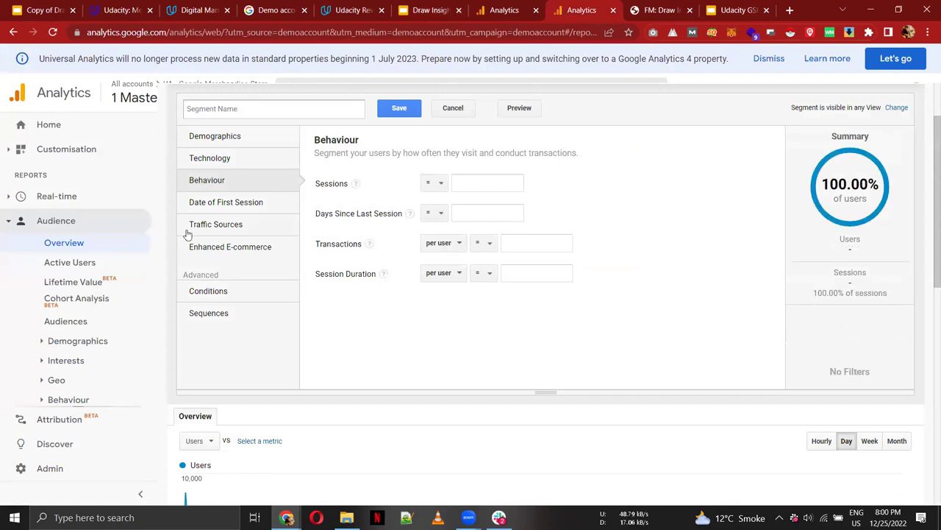
pyautogui.click(222, 167)
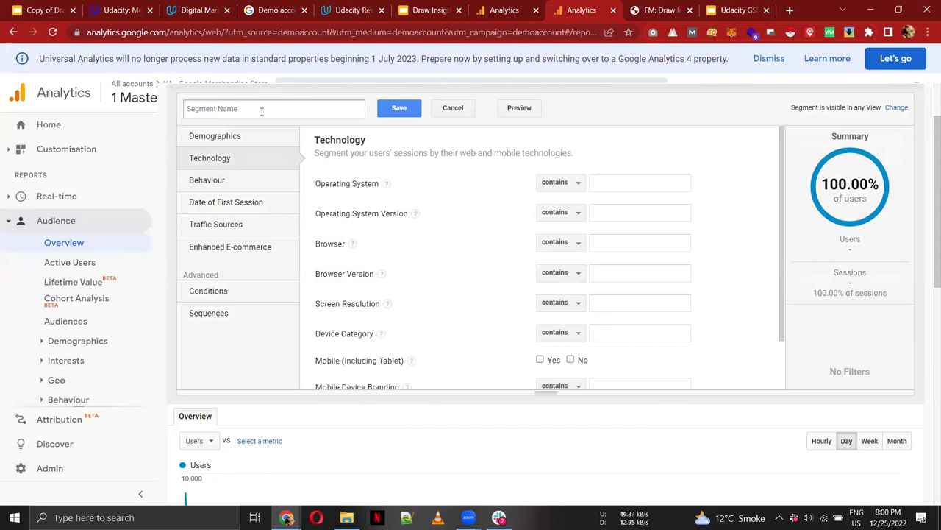
pyautogui.write('(')
pyautogui.press('BackSpace')
pyautogui.write('iOS Only')
pyautogui.click(603, 183)
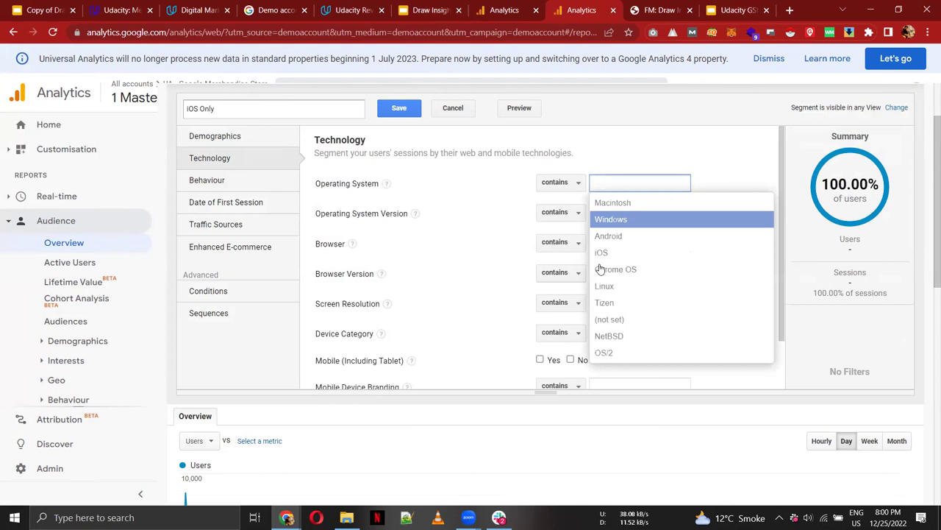
pyautogui.click(608, 254)
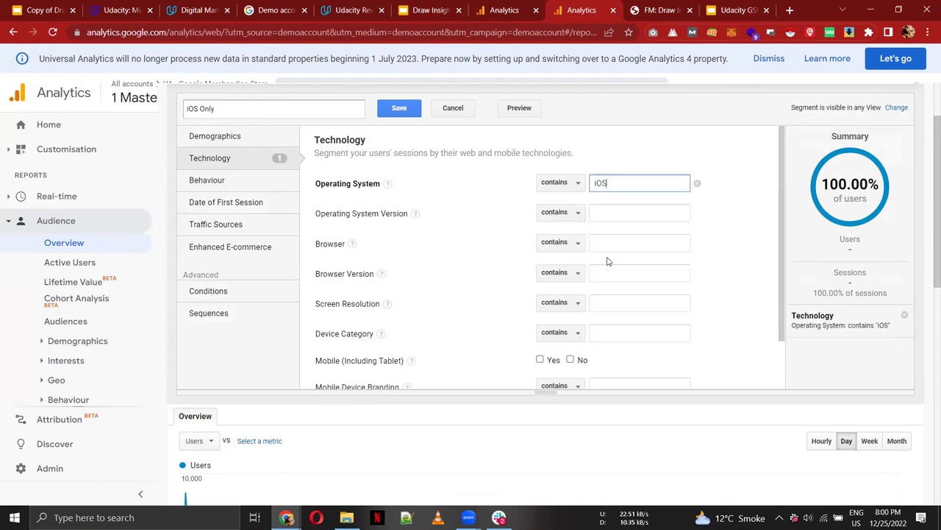
pyautogui.click(398, 110)
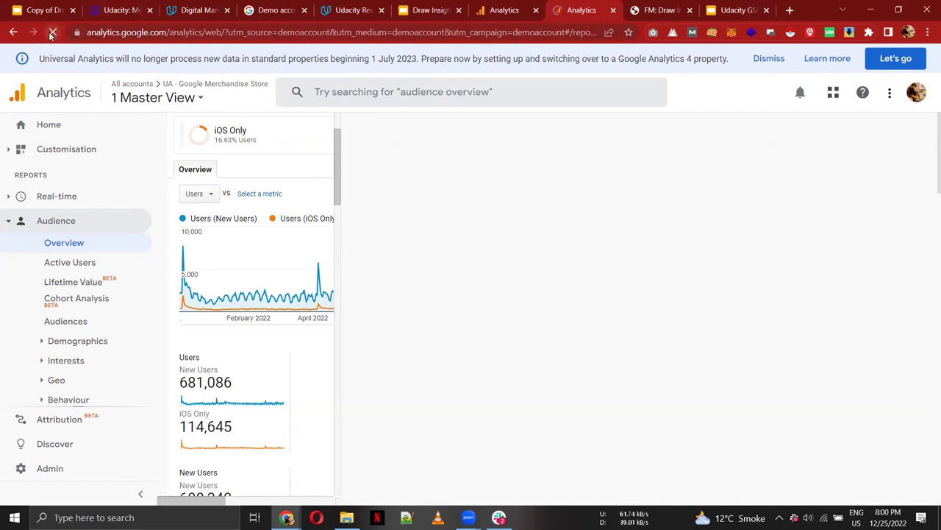
# Step: Reload the Audience Overview report and review the comparison of New Users with iOS Only
pyautogui.click(52, 34)
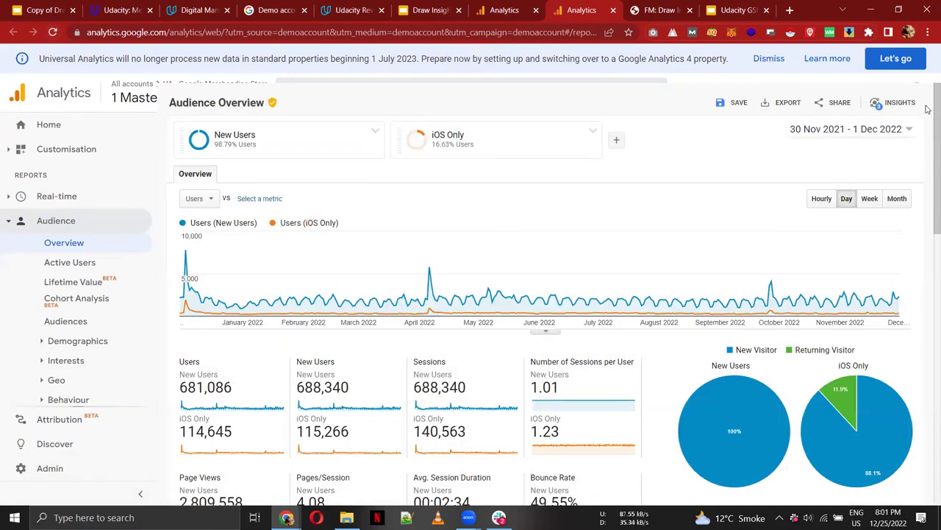
pyautogui.moveTo(928, 151); pyautogui.dragTo(928, 103)
pyautogui.scroll(2, 680, 96)
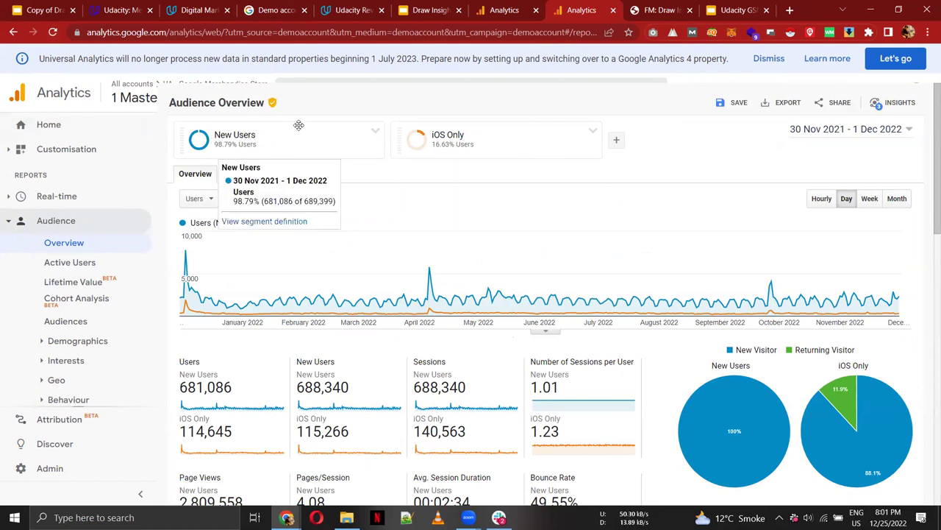
# Step: Add the All Users segment, remove New Users, apply the selection and reload the Audience Overview report
pyautogui.click(374, 136)
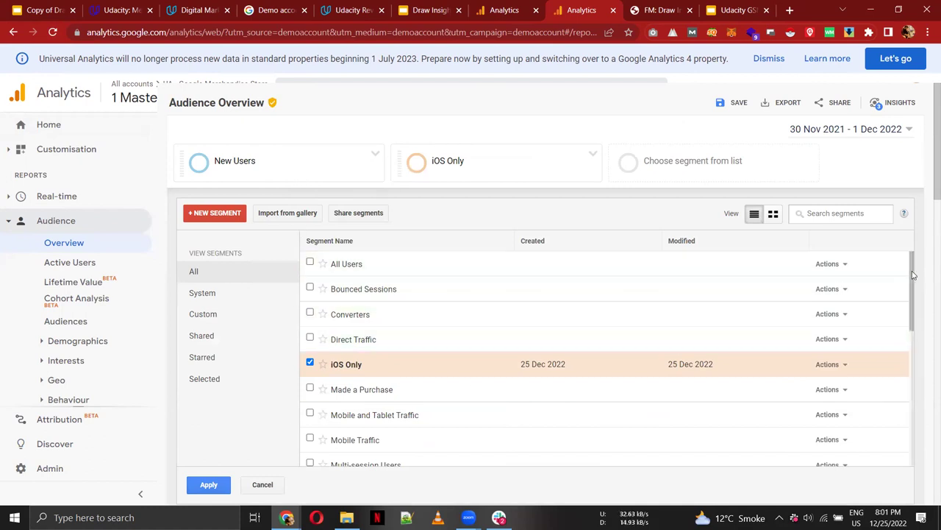
pyautogui.moveTo(911, 274); pyautogui.dragTo(923, 333)
pyautogui.scroll(3, 883, 316)
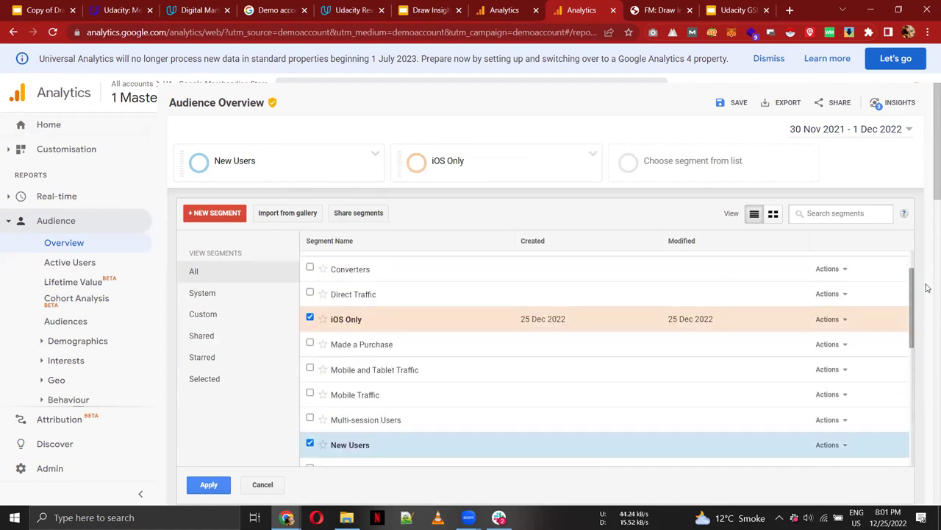
pyautogui.click(577, 270)
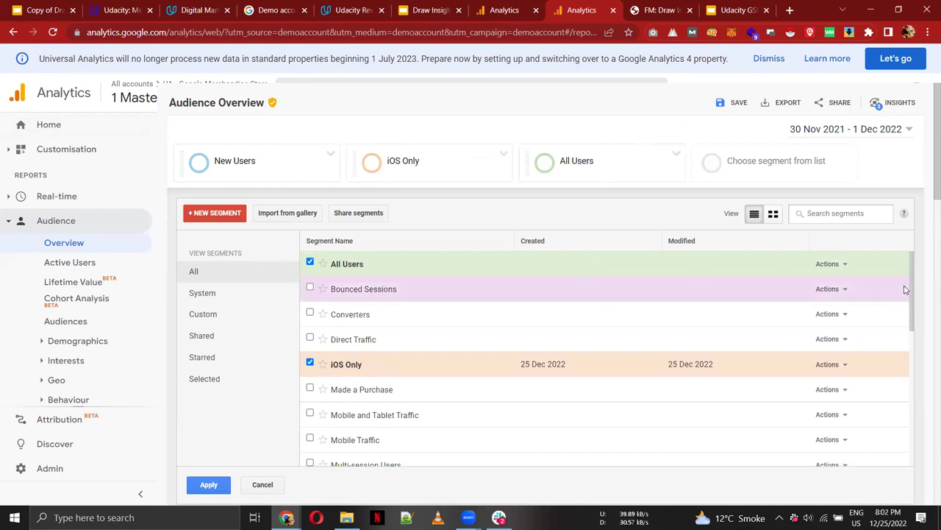
pyautogui.scroll(-2, 919, 326)
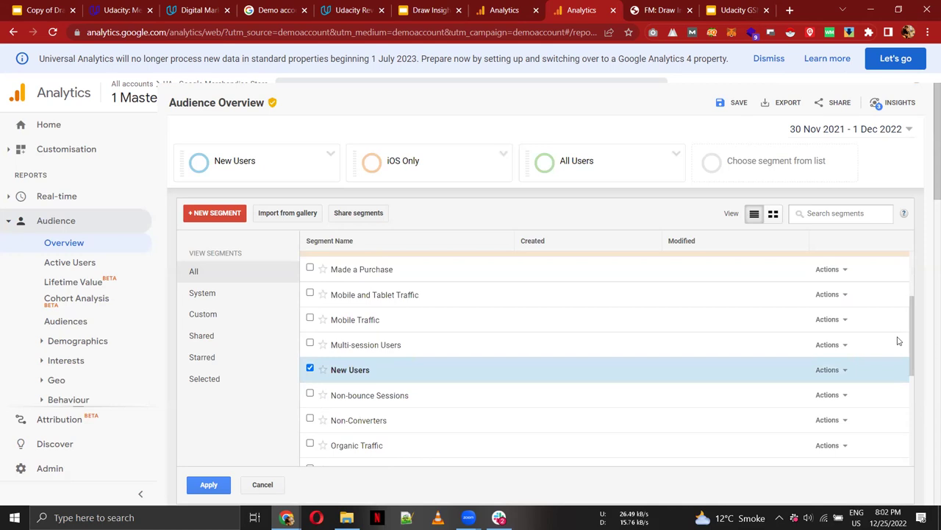
pyautogui.click(410, 370)
pyautogui.click(203, 486)
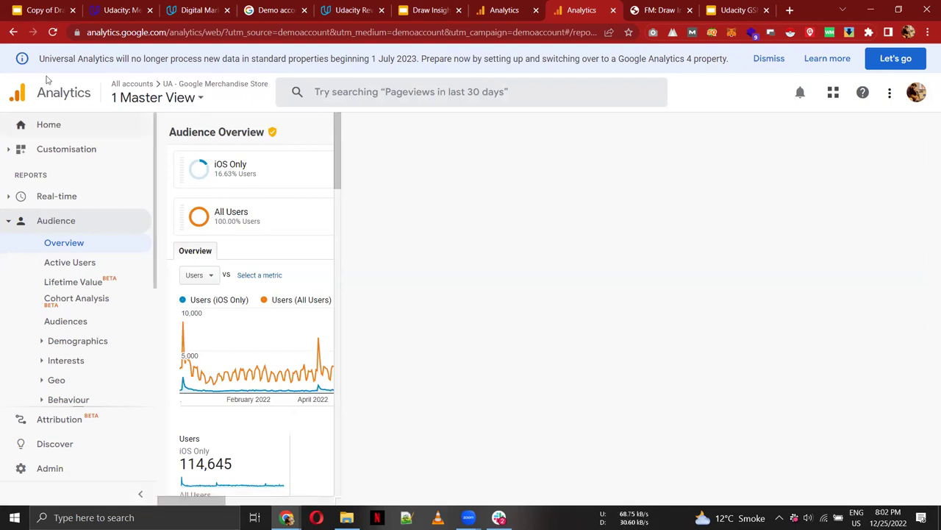
pyautogui.click(53, 31)
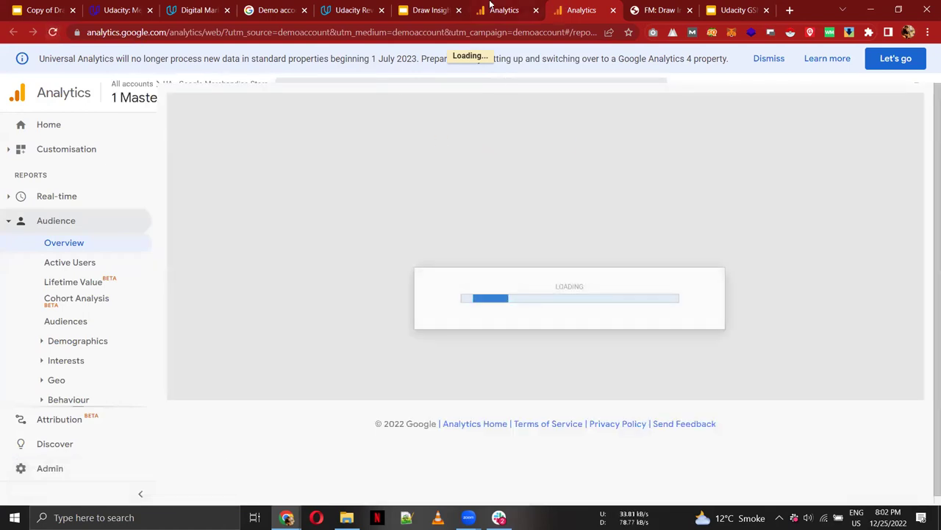
# Step: Check the other Analytics tab with the unsaved segment editor and close that tab
pyautogui.click(490, 5)
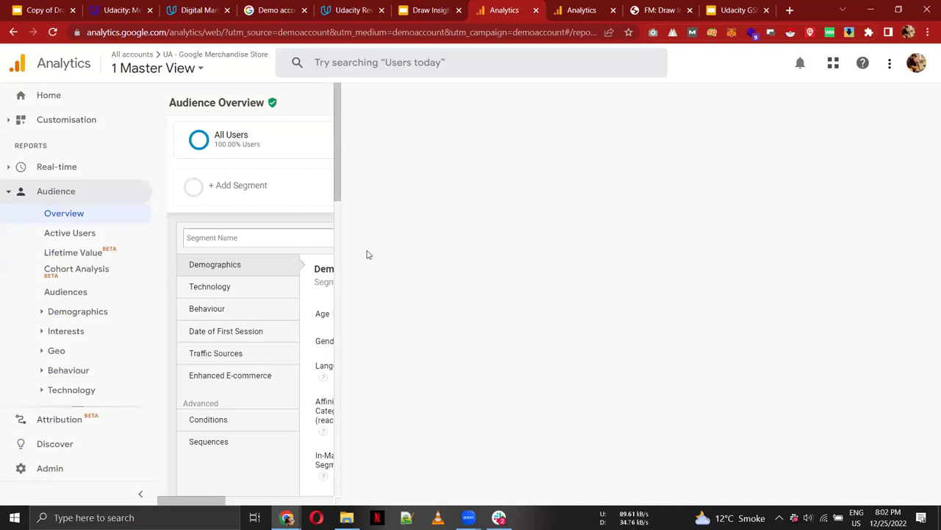
pyautogui.scroll(-5, 343, 248)
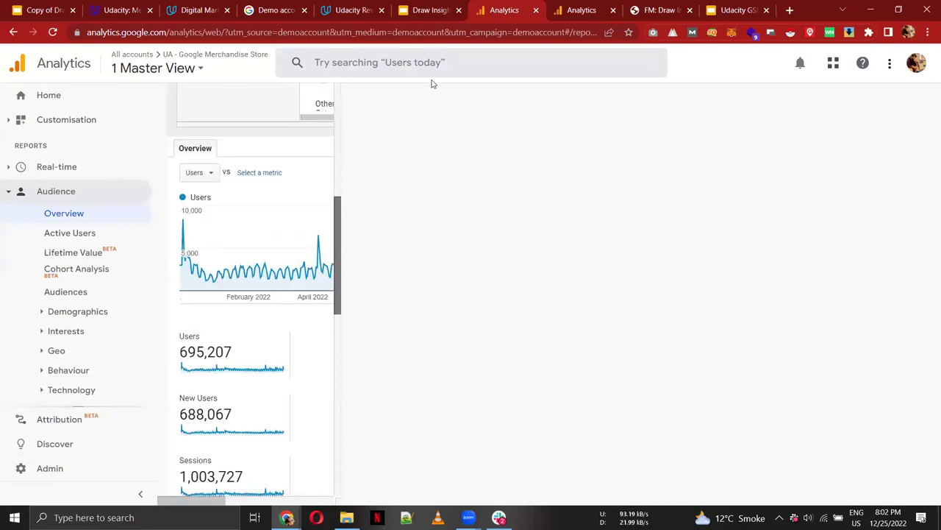
pyautogui.click(536, 10)
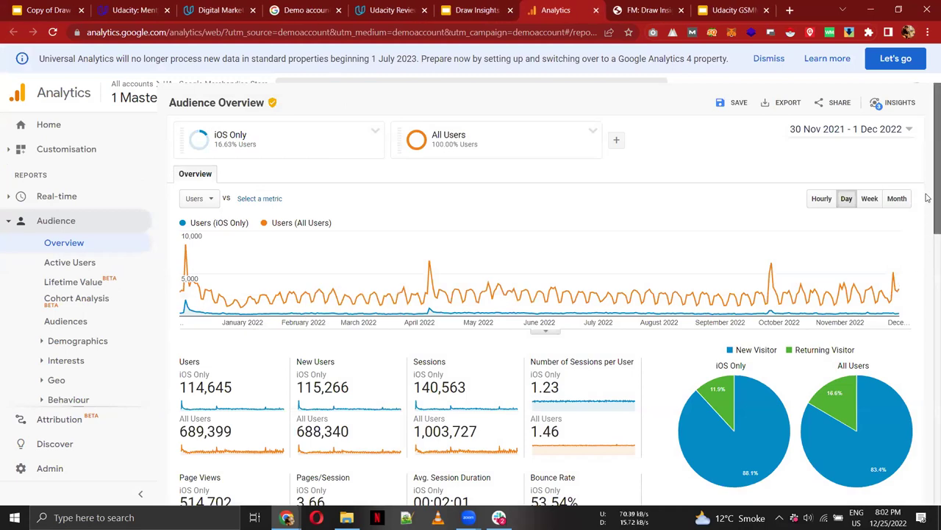
# Step: Show the iOS Only versus All Users chart by month, review the metrics below it and reload the report
pyautogui.click(896, 199)
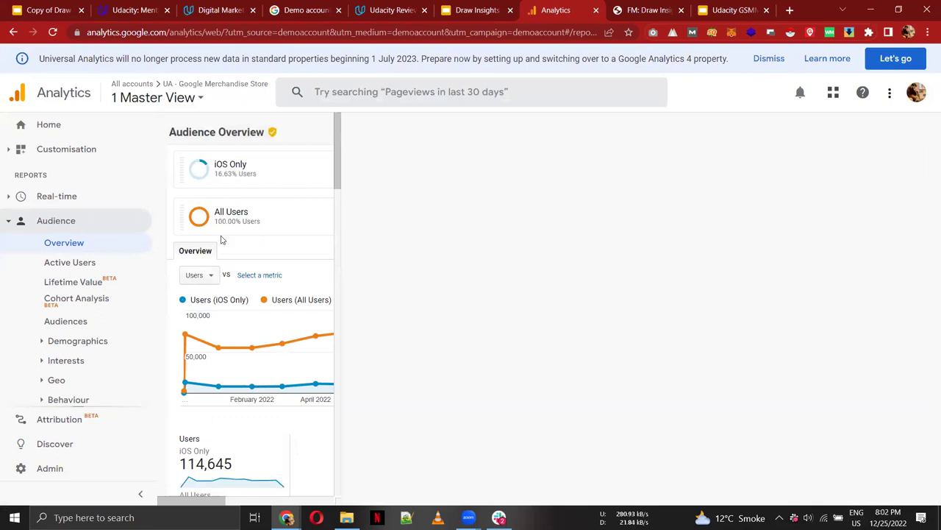
pyautogui.moveTo(325, 157)
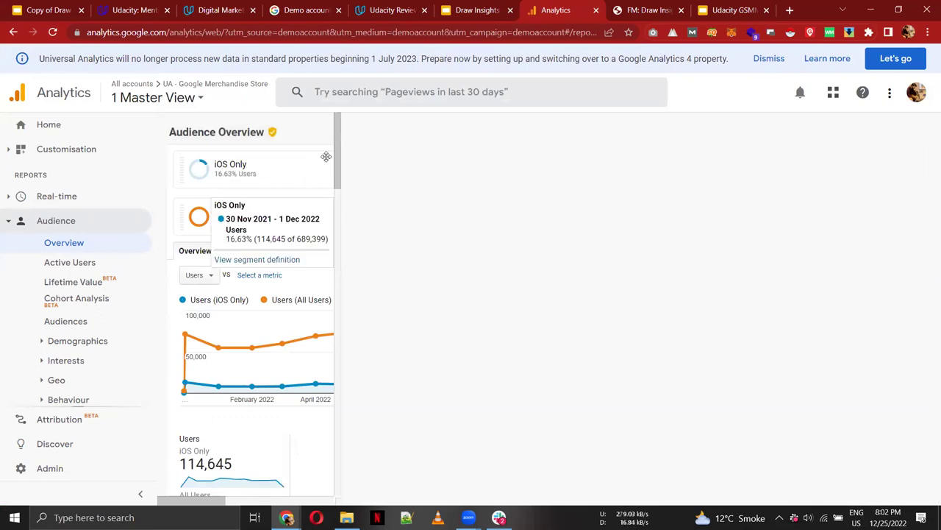
pyautogui.scroll(-10, 367, 316)
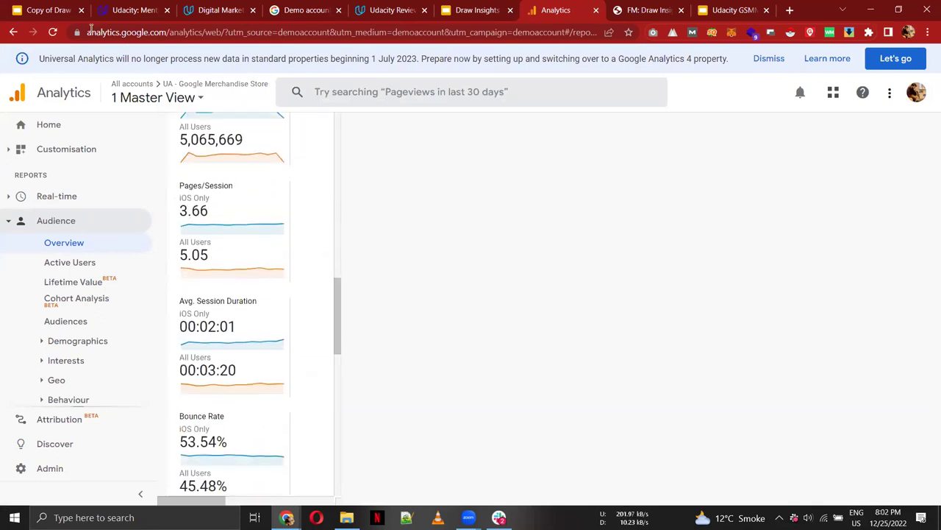
pyautogui.click(52, 32)
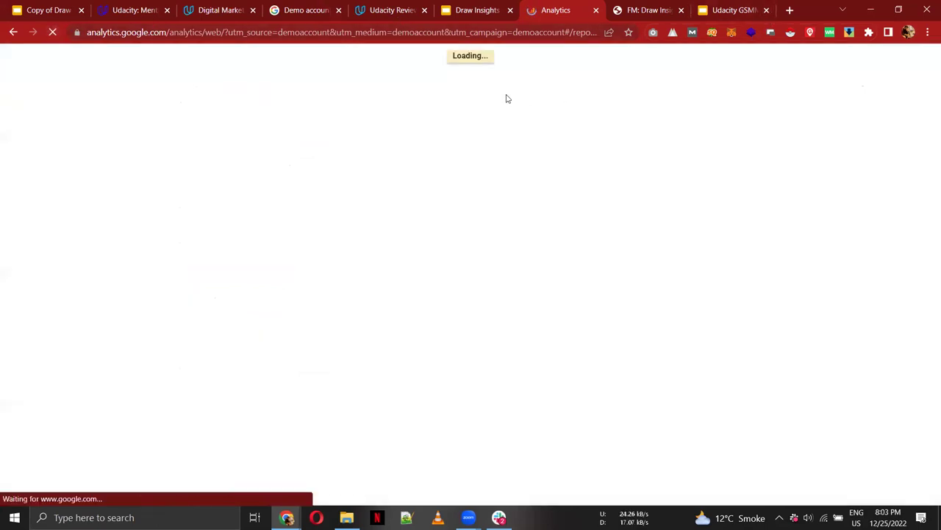
# Step: Return to the Draw Insights slides and go from the User Behavior segment slide to the Analysis and Suggestions instructions
pyautogui.click(477, 7)
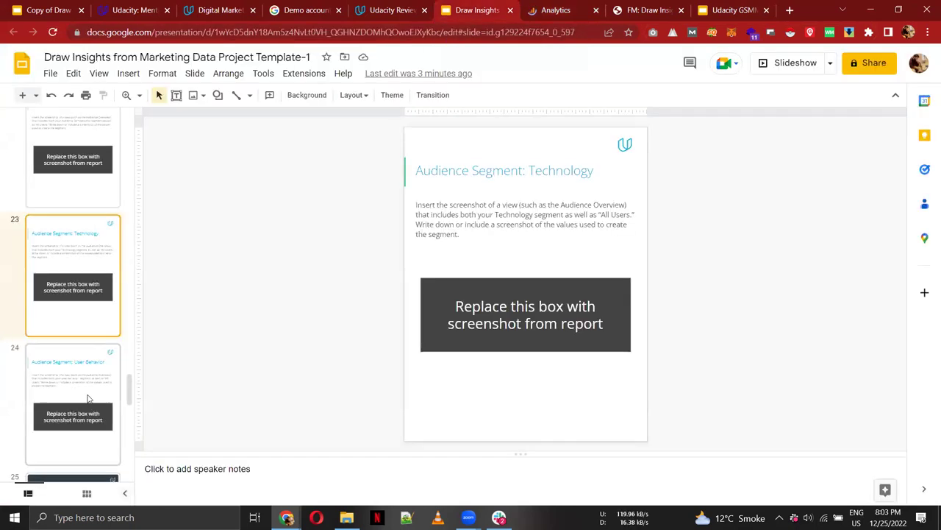
pyautogui.click(86, 399)
pyautogui.press('Down')
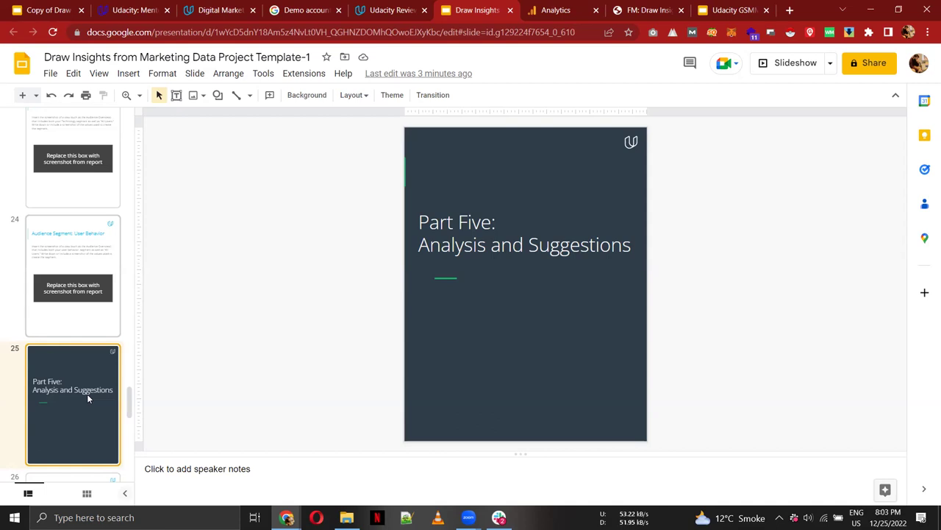
pyautogui.press('Down')
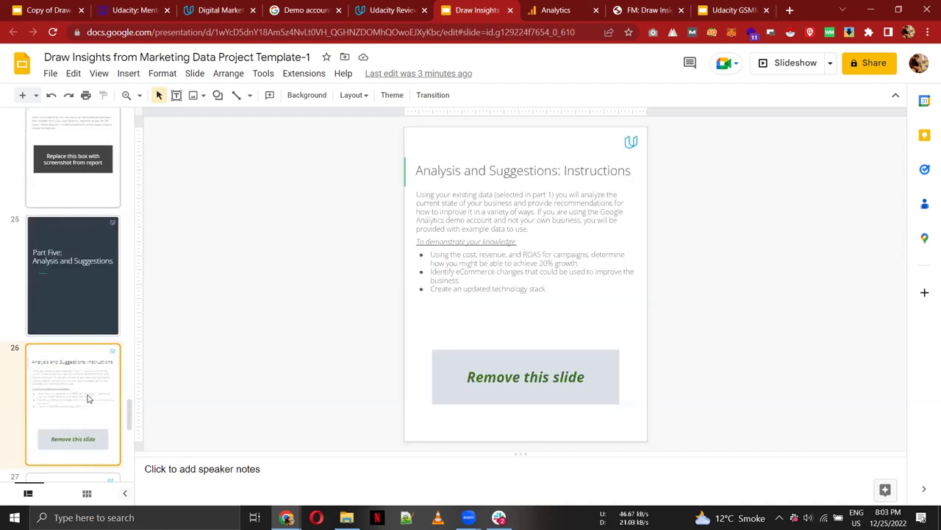